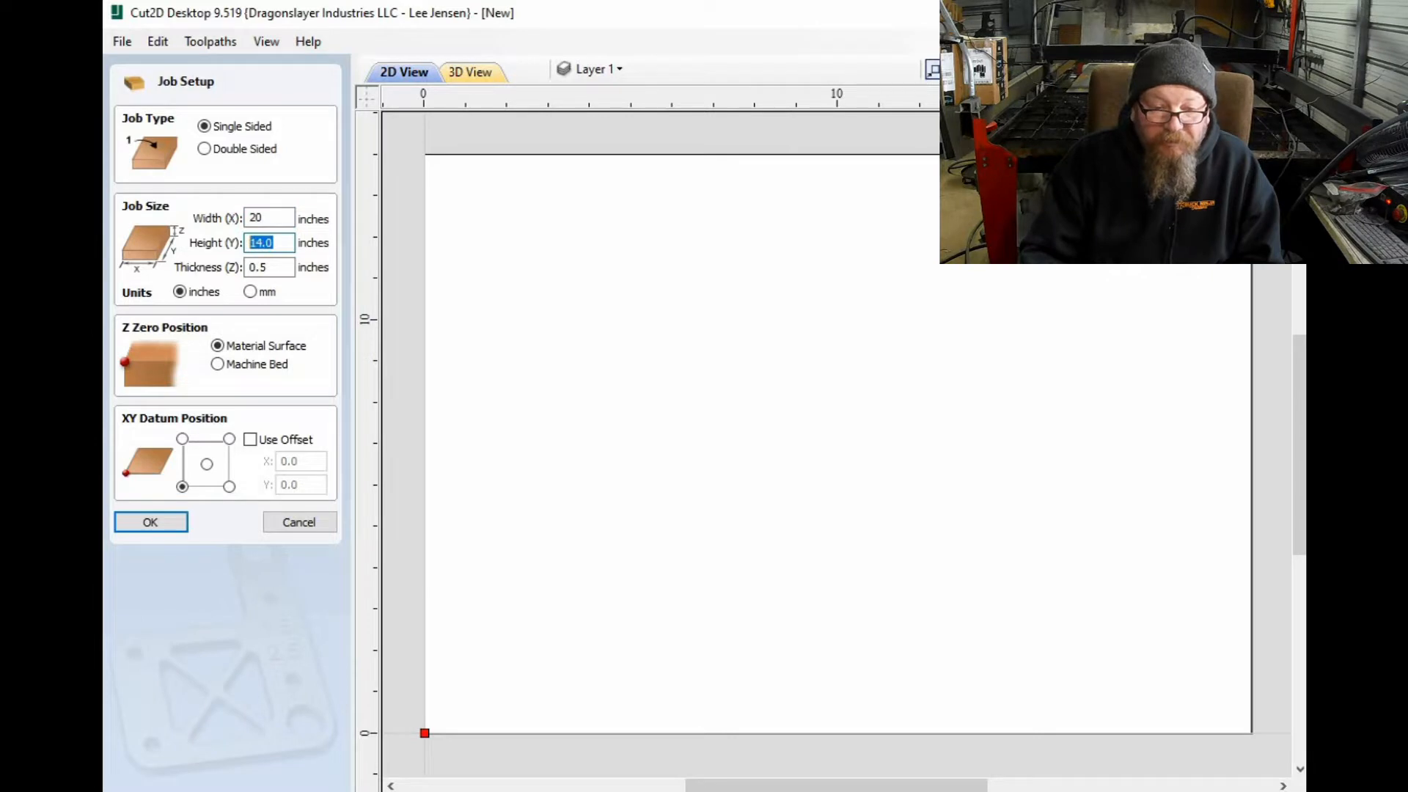
Step: Set the job height to 20 inches and accept the job setup
type("0")
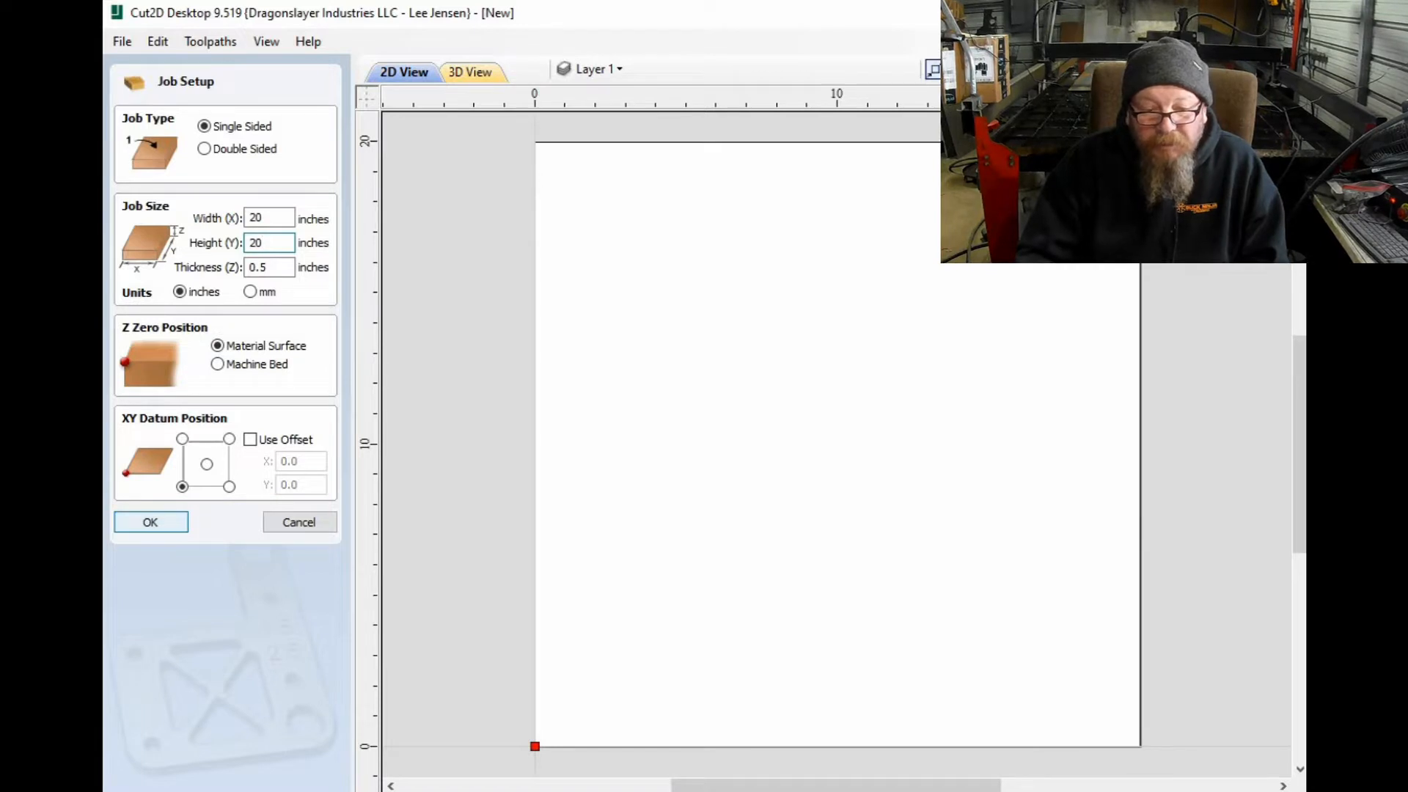
key("Return")
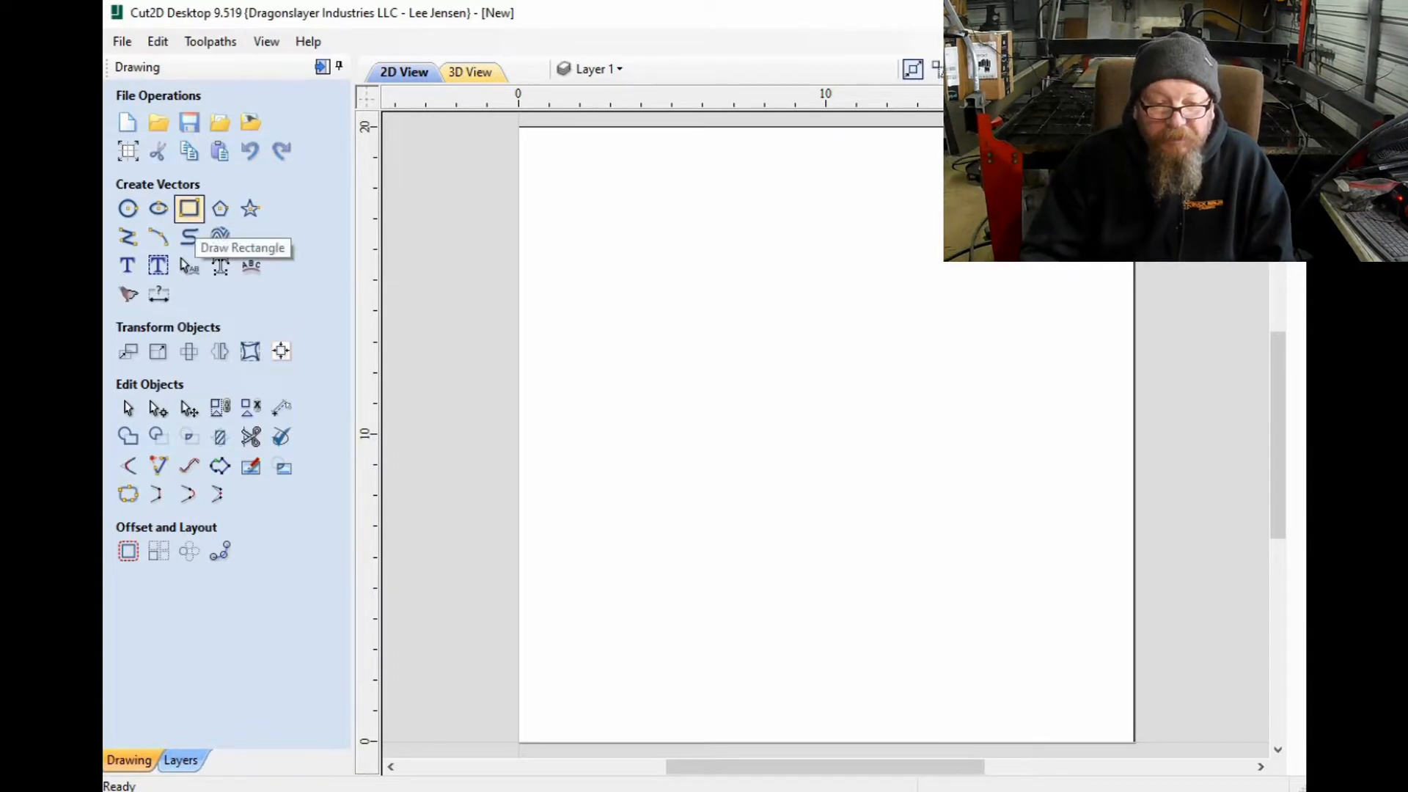
Step: Draw a square-cornered rectangle 4 inches wide and 12 inches high, centred at X 10, Y 10
left_click(188, 209)
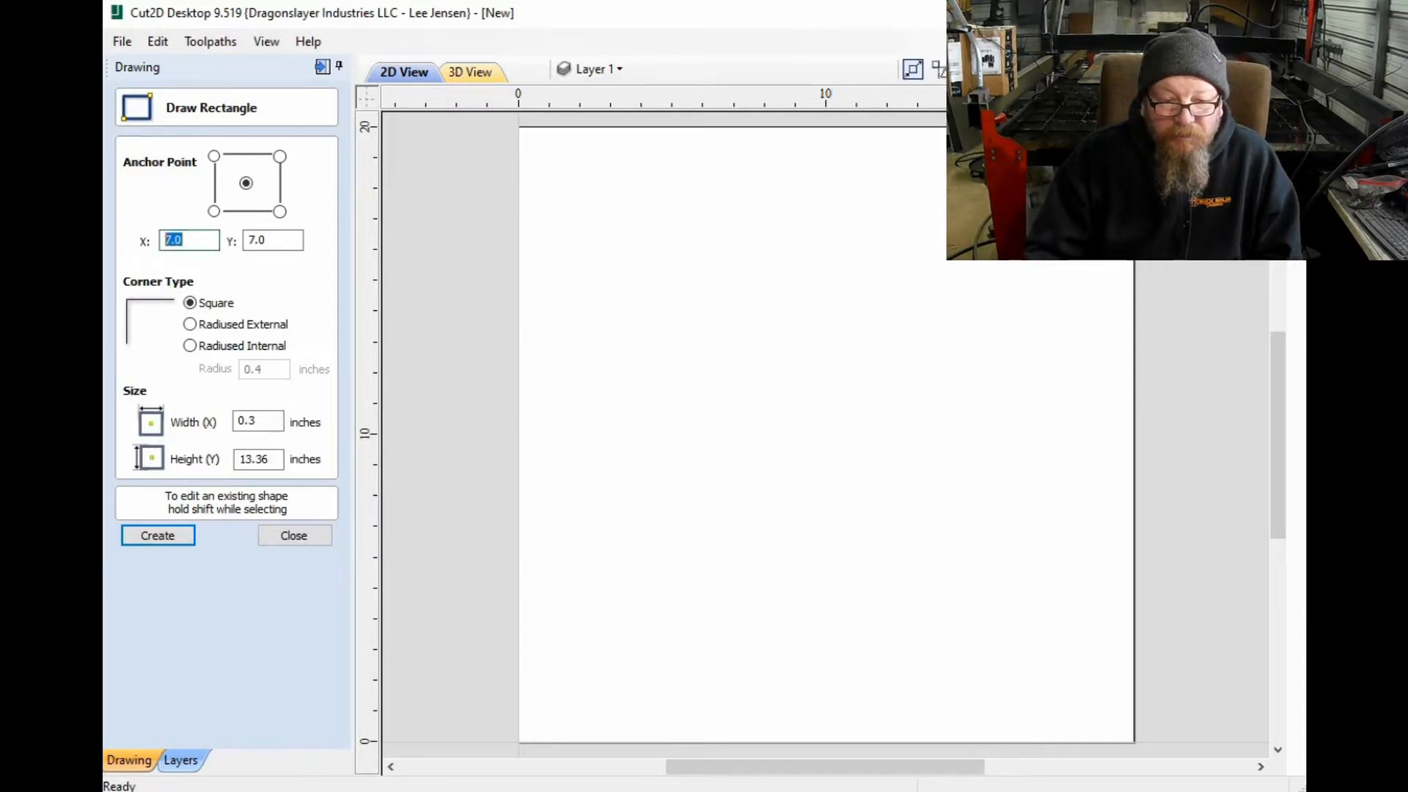
type("10")
key("Tab")
type("10")
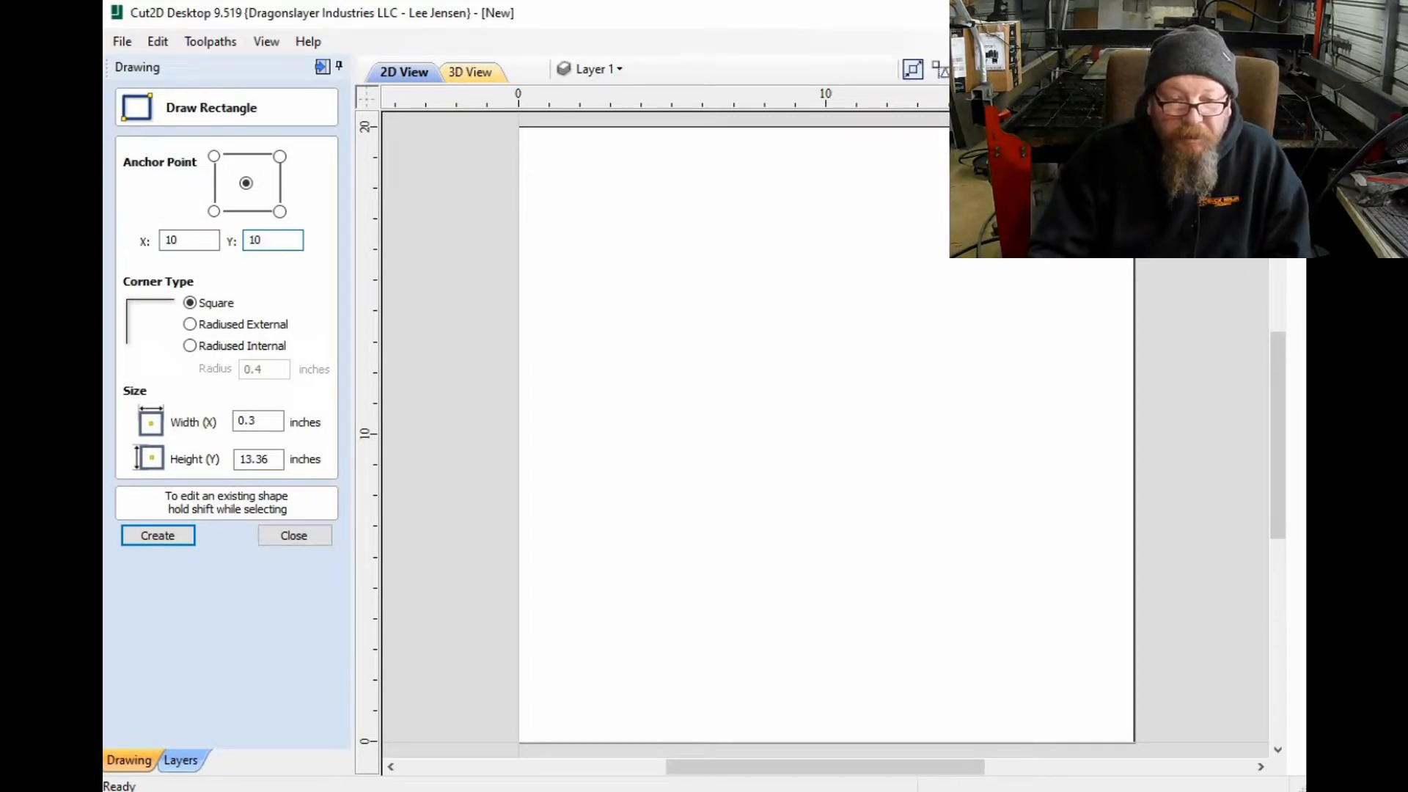
left_click(259, 421)
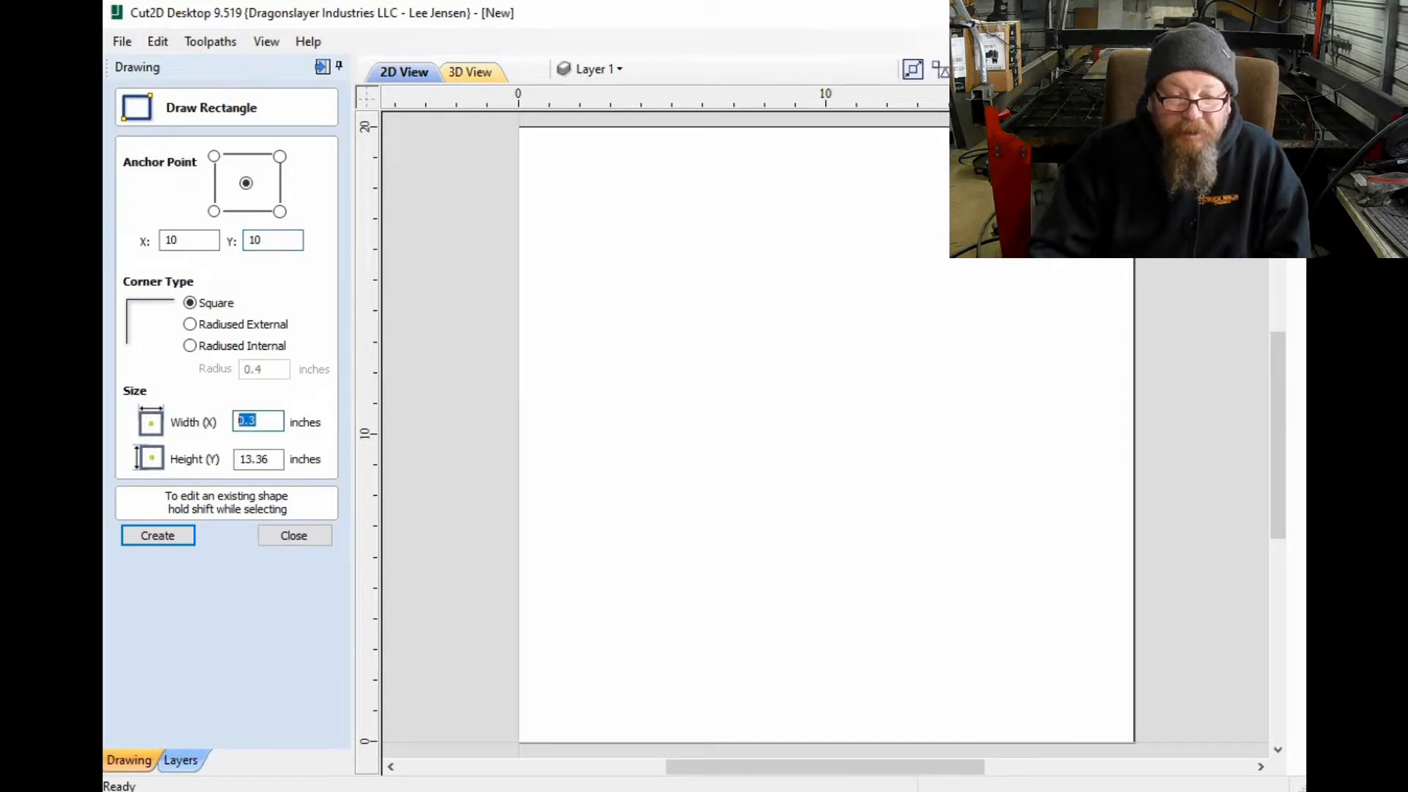
type("4")
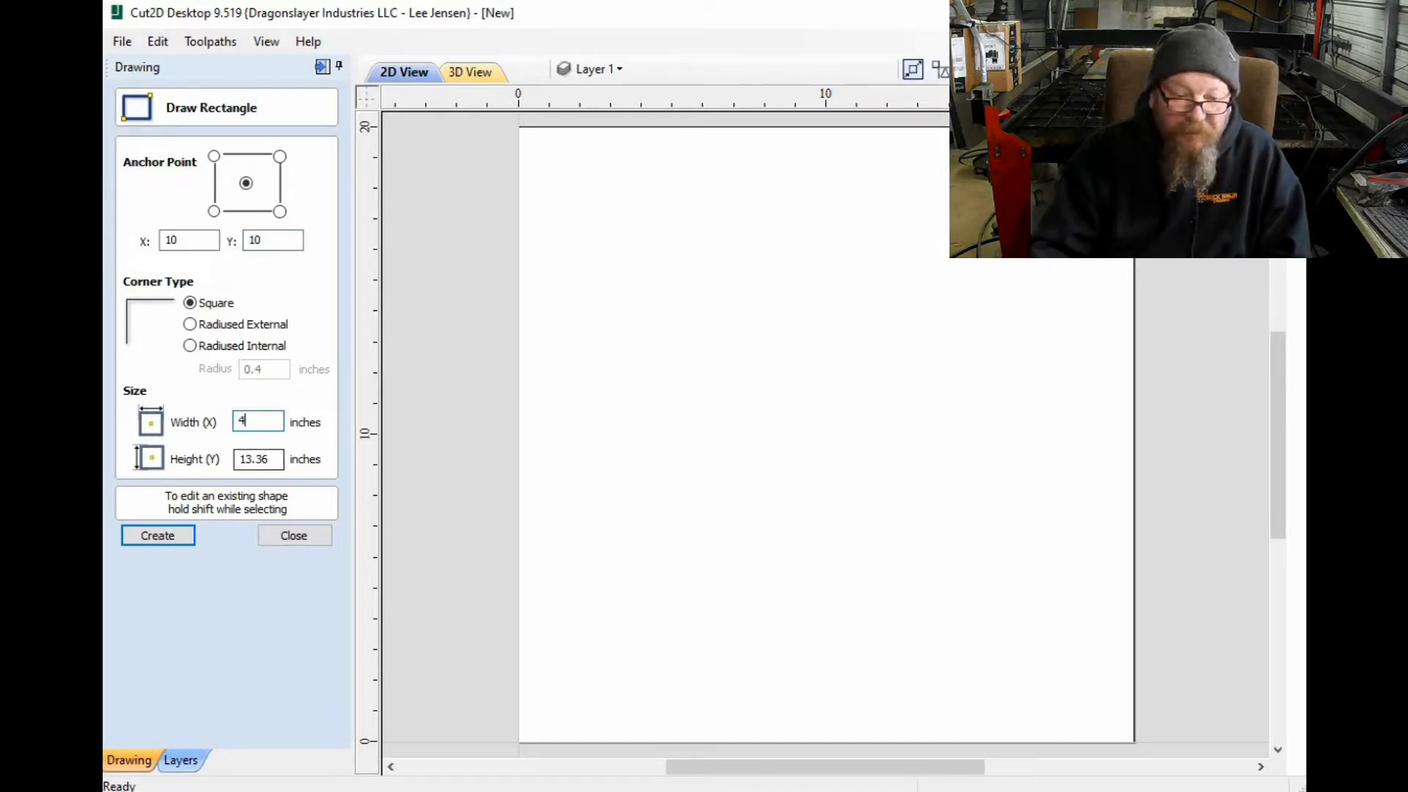
key("Tab")
type("1")
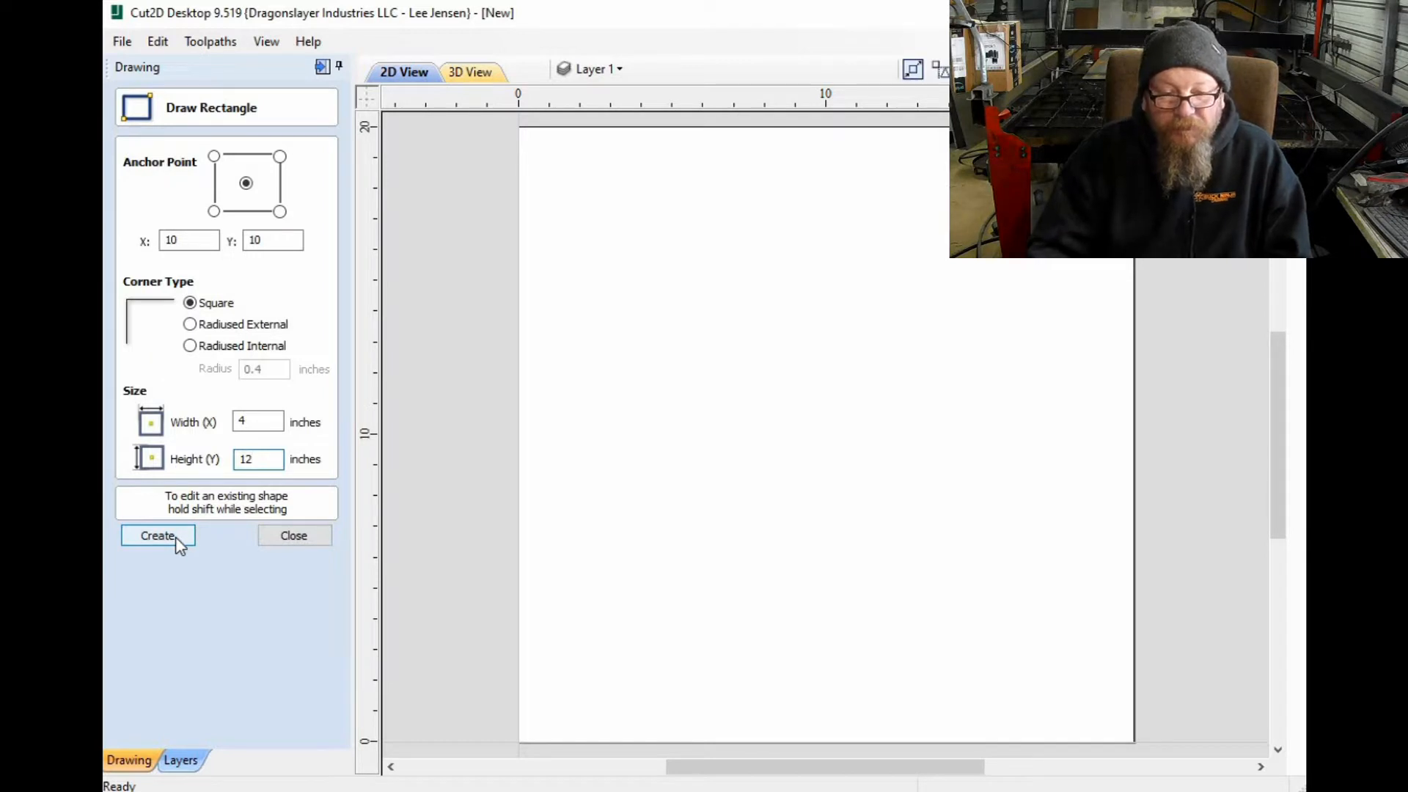
type("2")
key("Return")
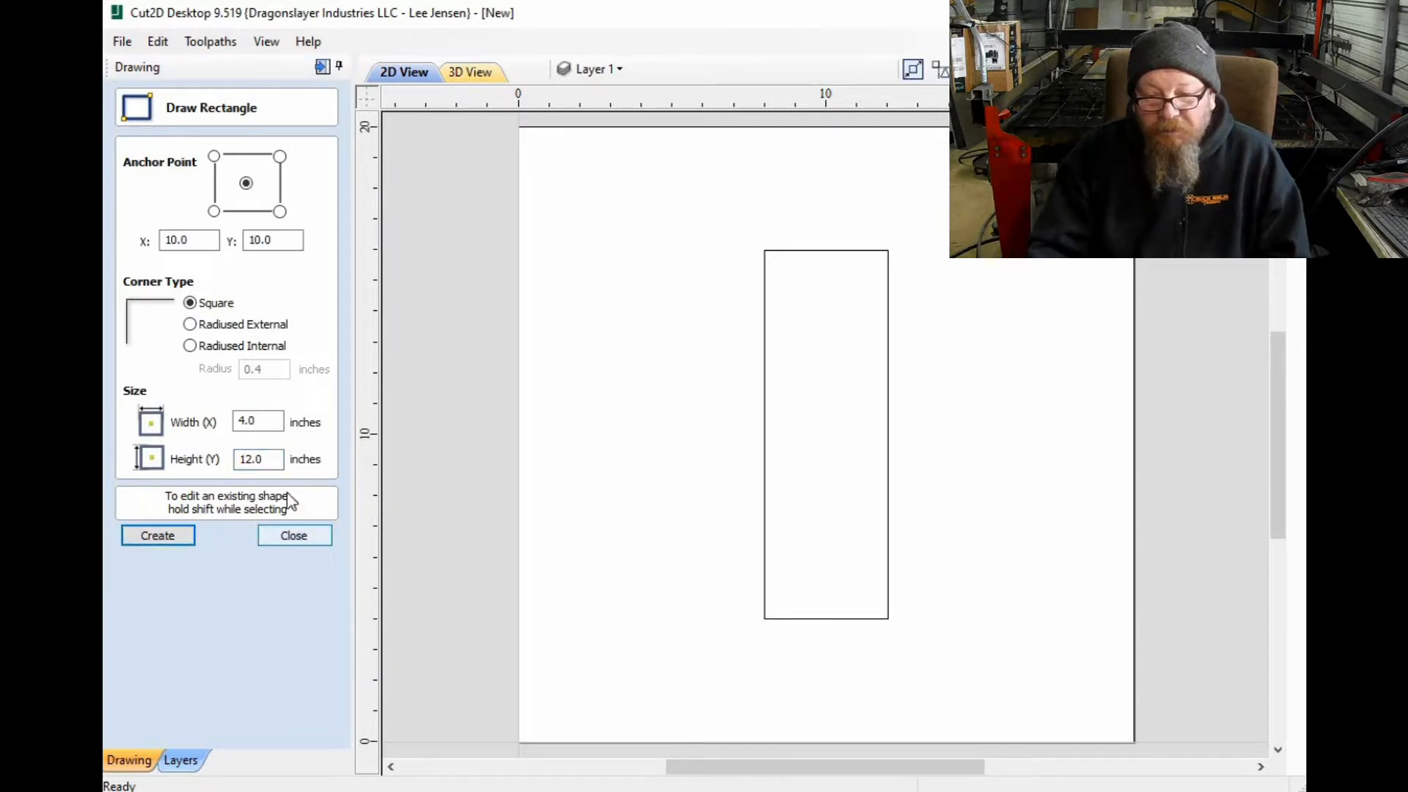
left_click(273, 537)
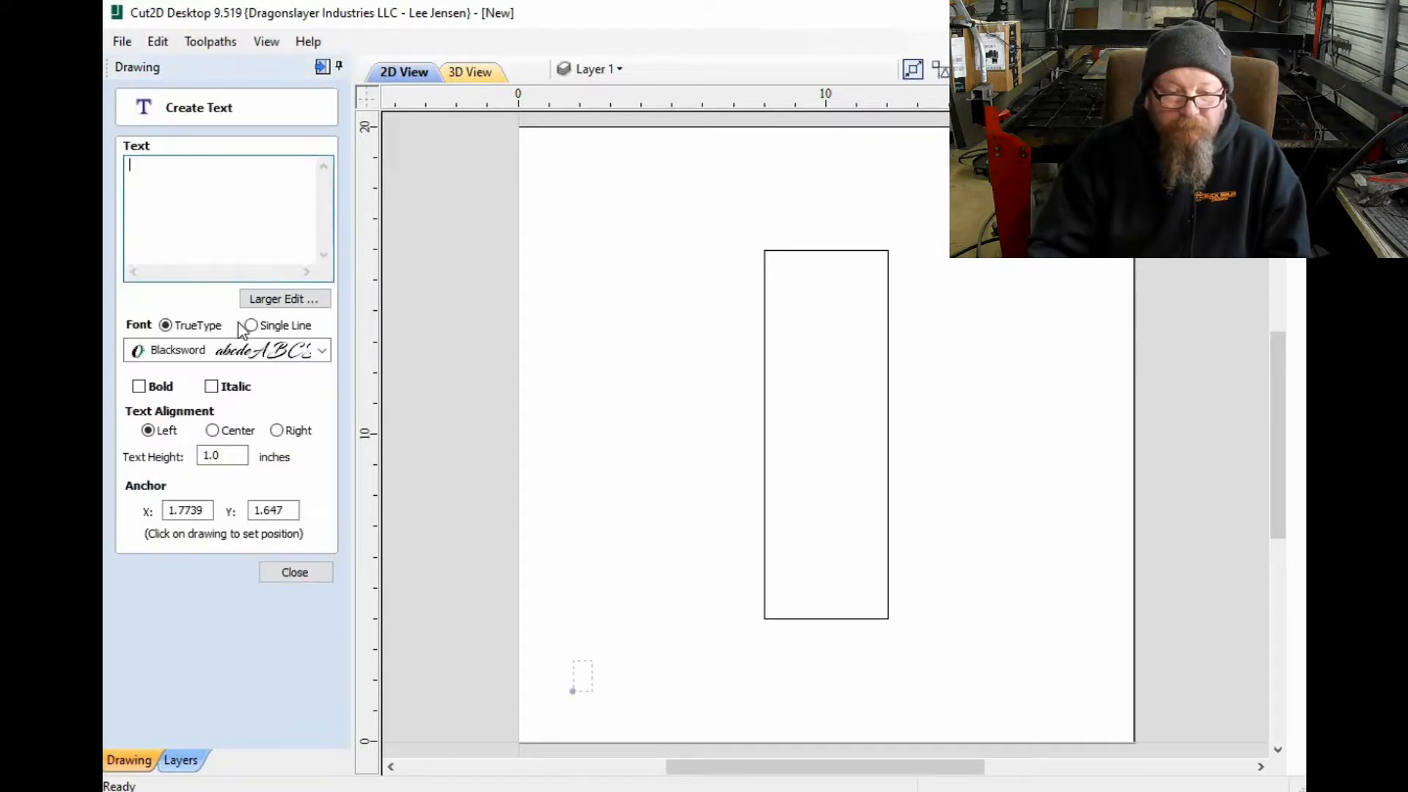
Step: Choose the TrueType font Arial Black for the new text
left_click(322, 352)
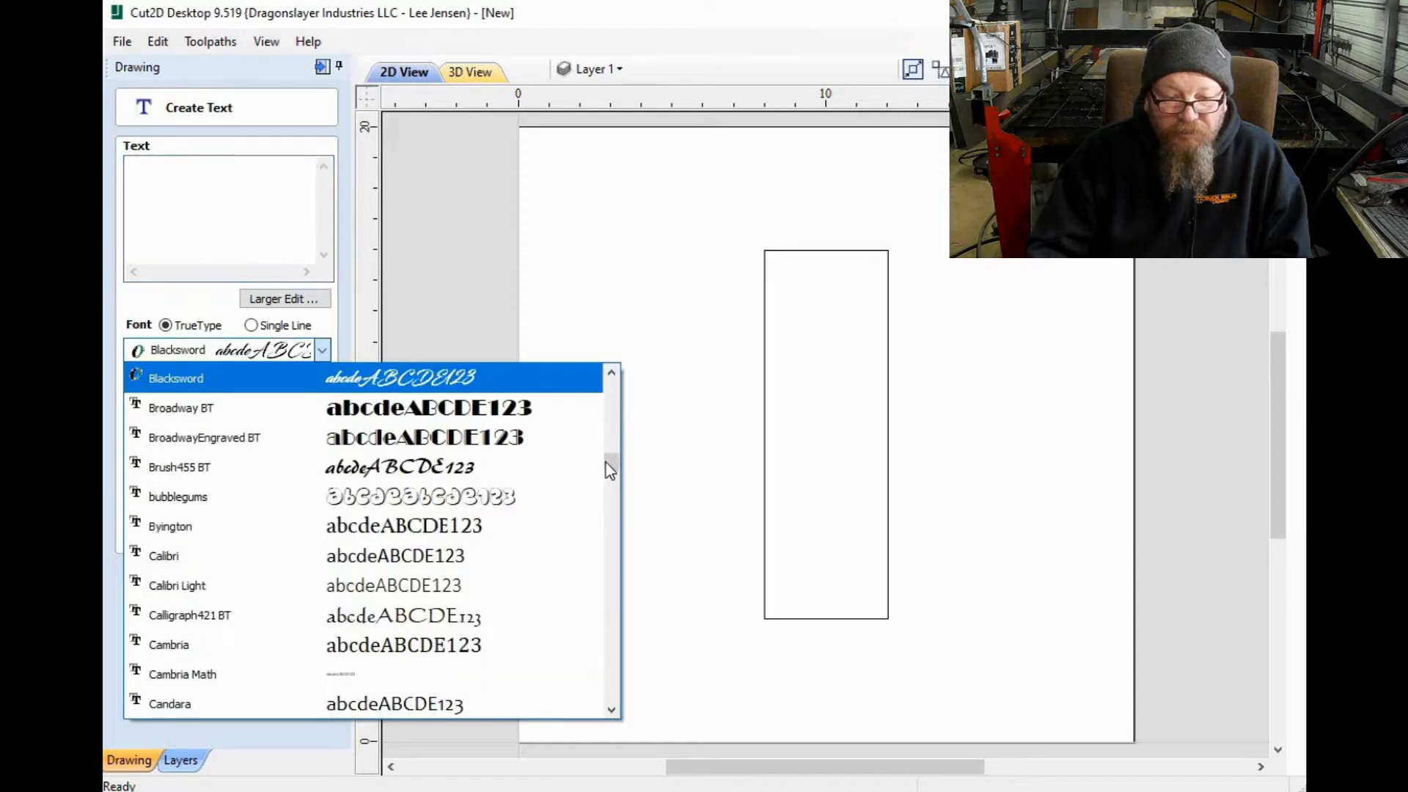
left_click(610, 433)
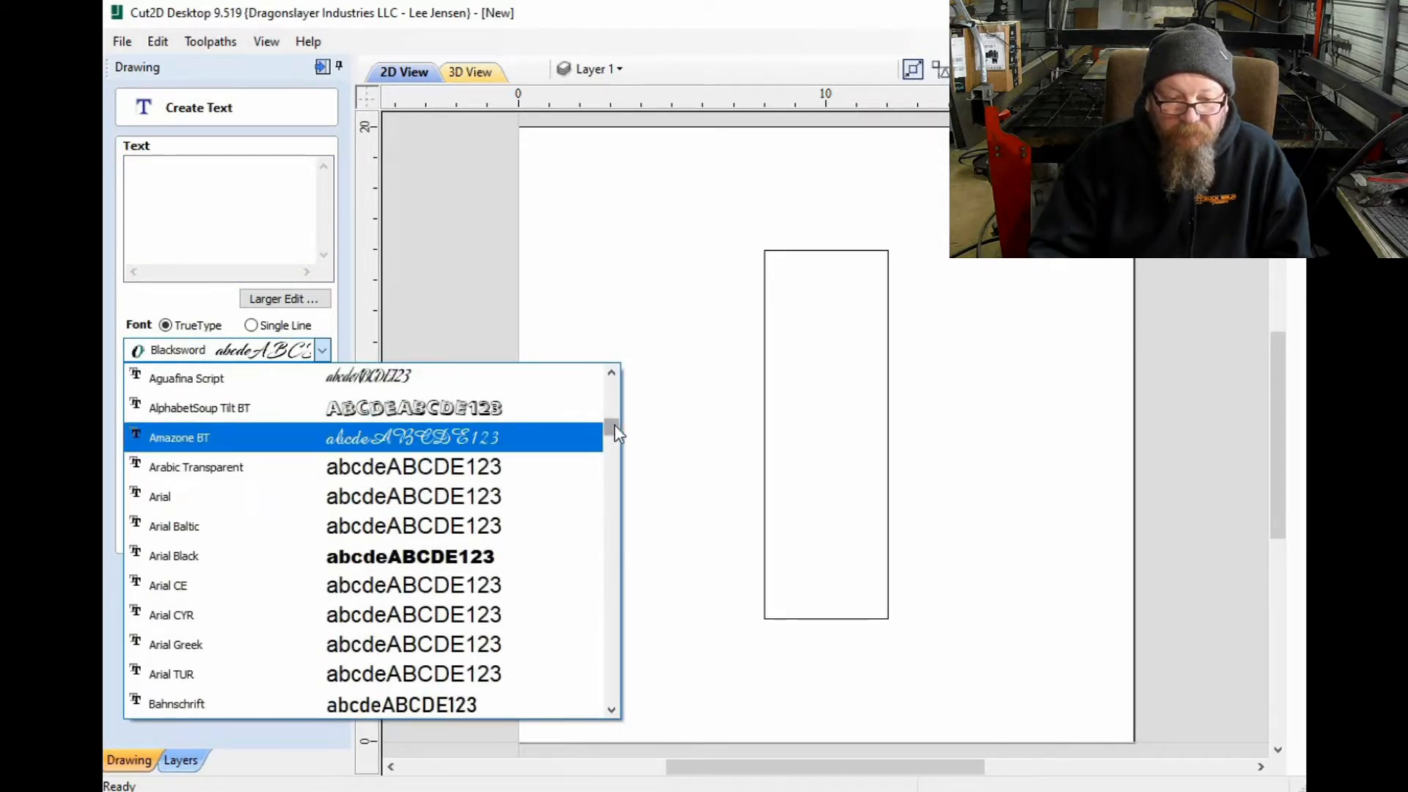
scroll(567, 420, "down", 1)
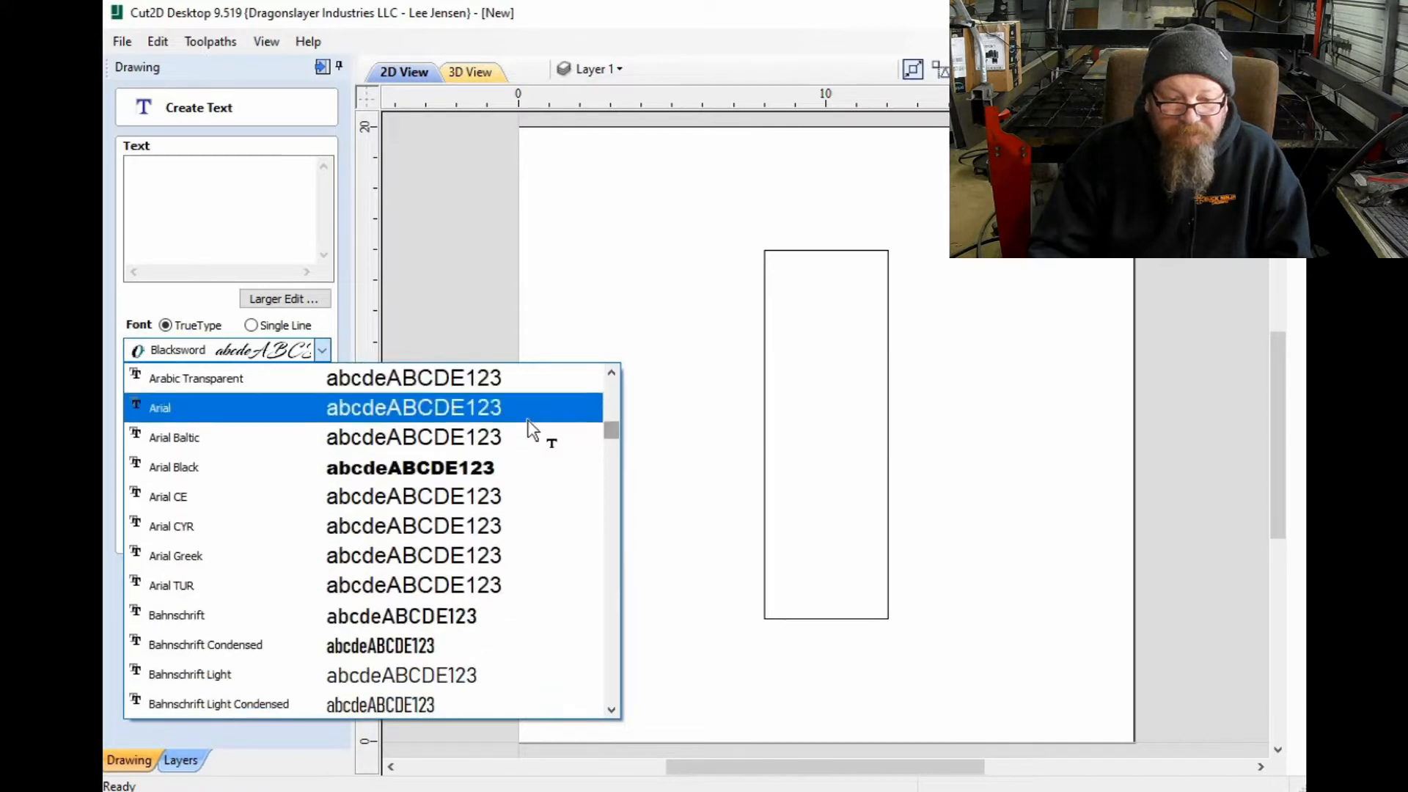
scroll(545, 426, "up", 2)
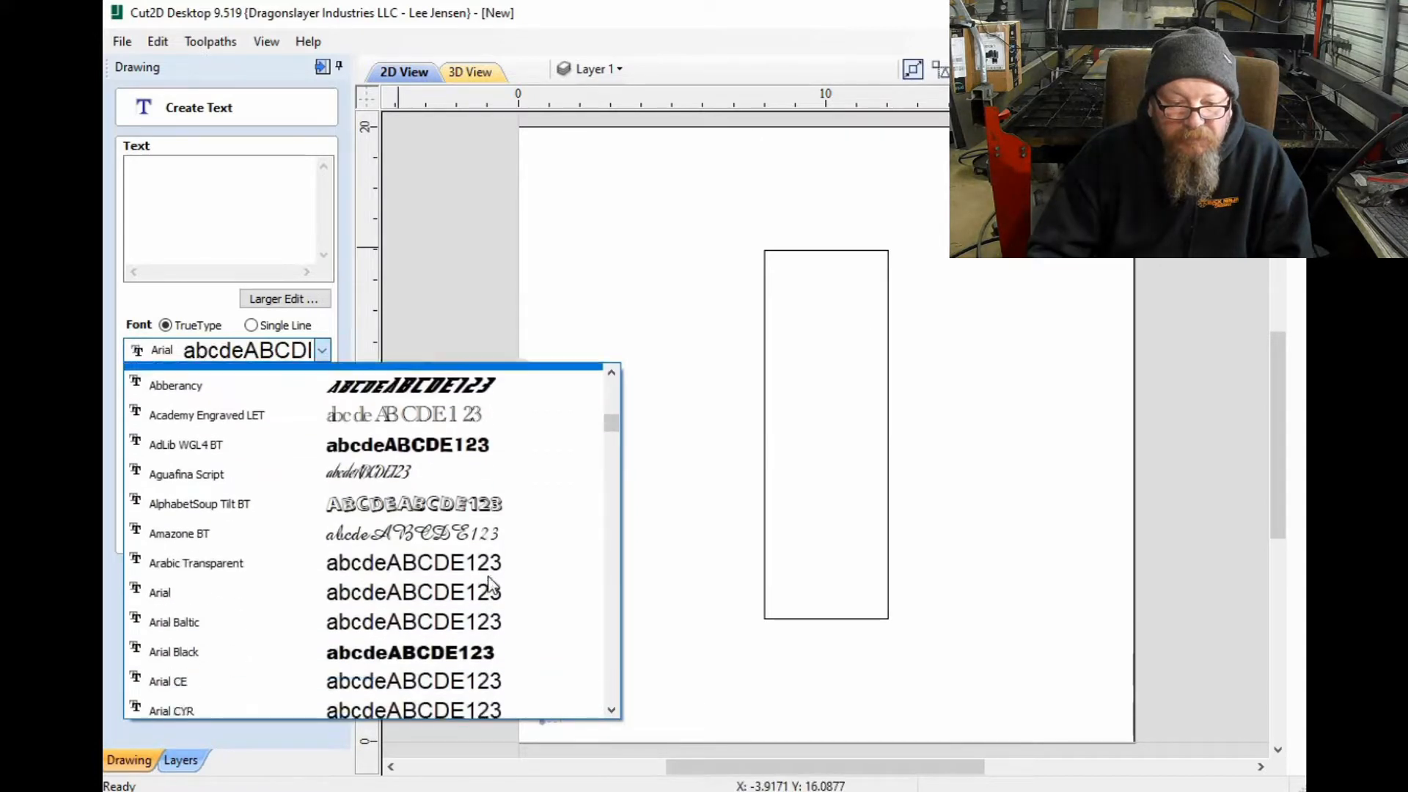
left_click(481, 645)
Step: Create the text "ON AIR" and move it beside the upper part of the rectangle
left_click(241, 223)
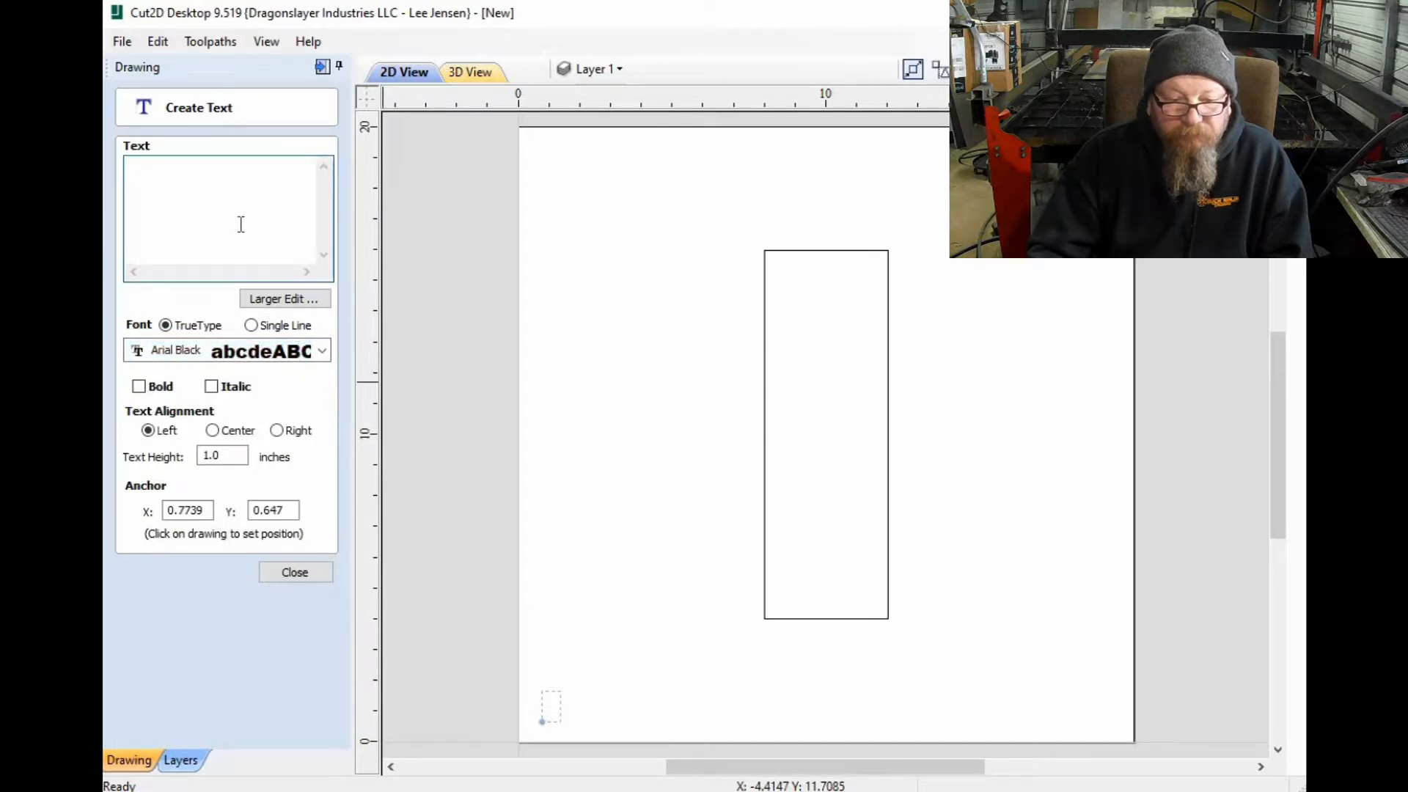
type("ON ")
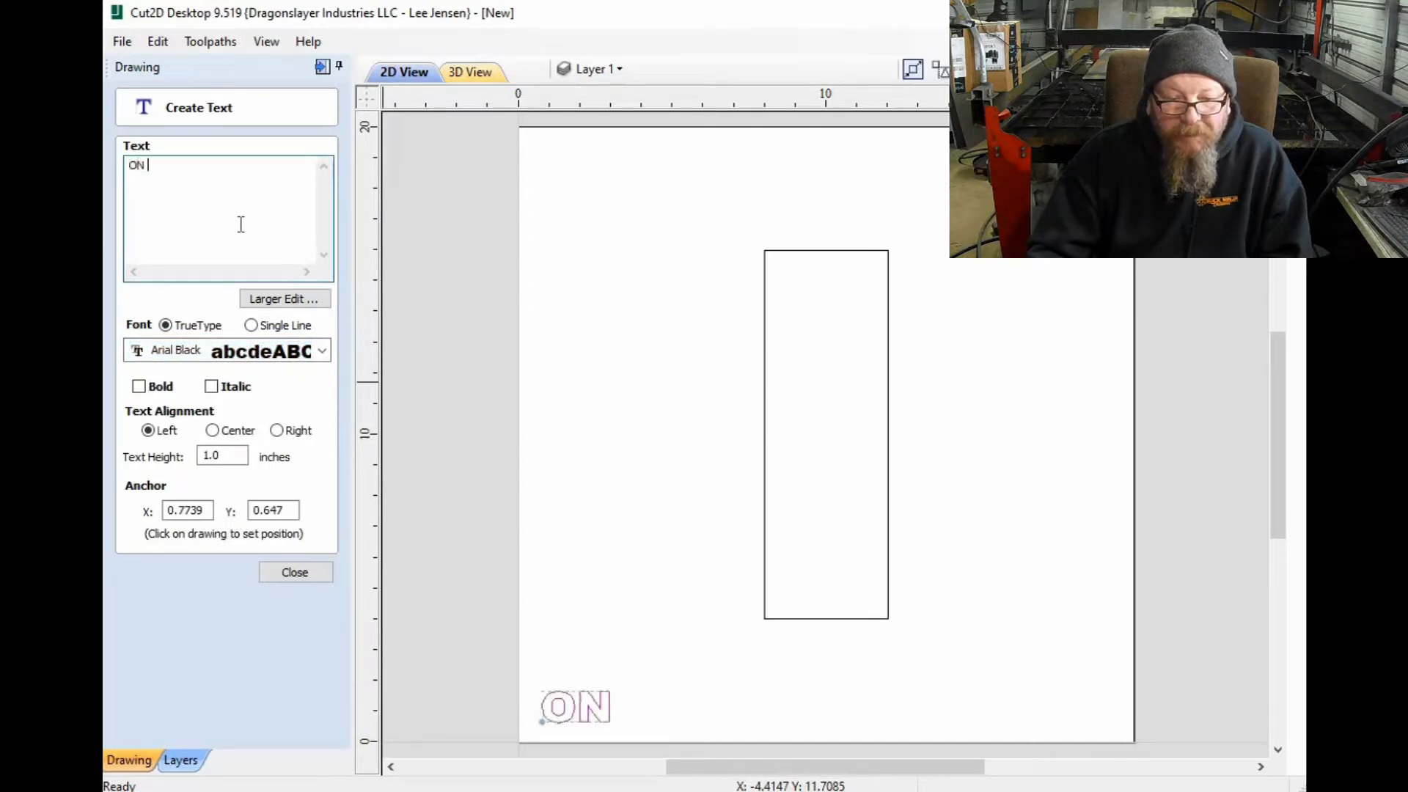
type("AI")
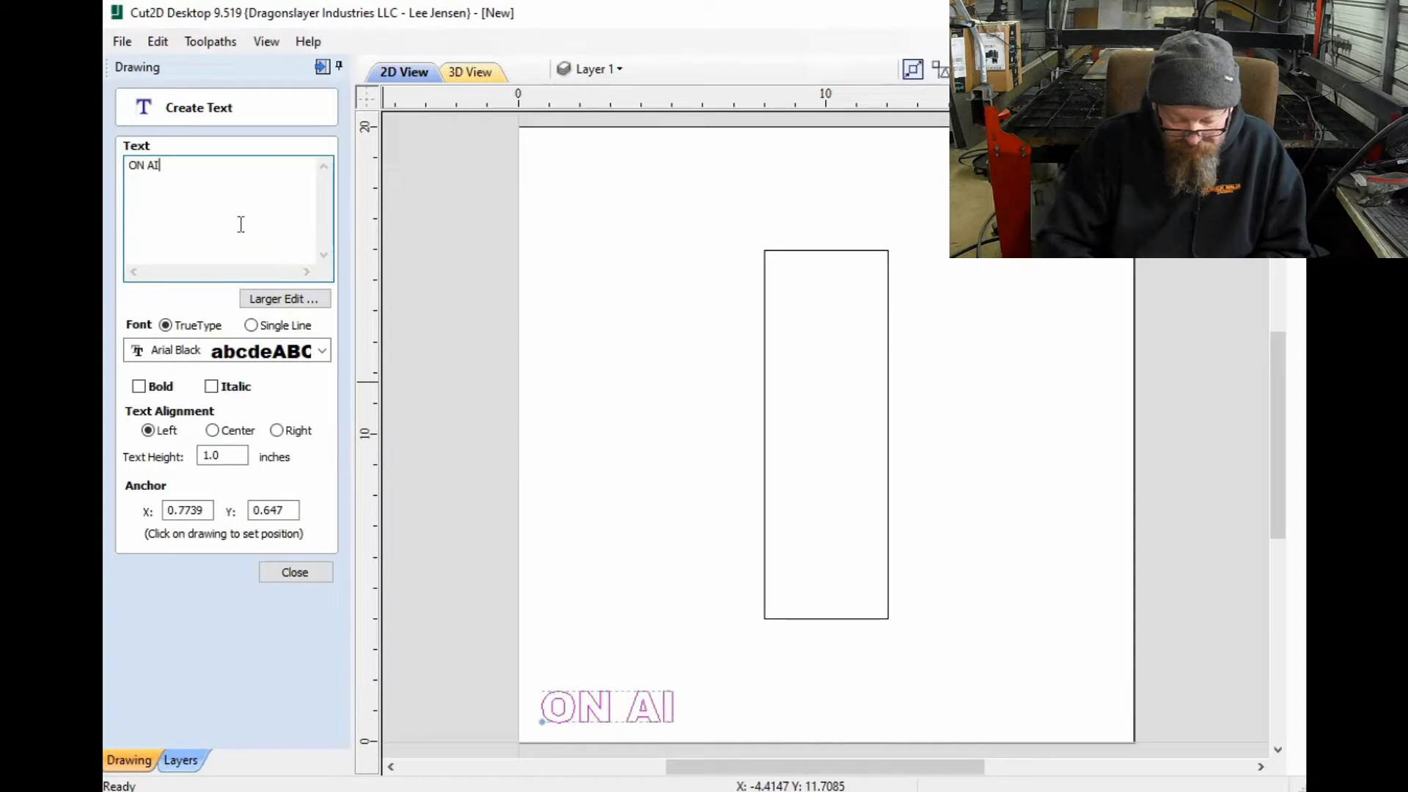
type("R")
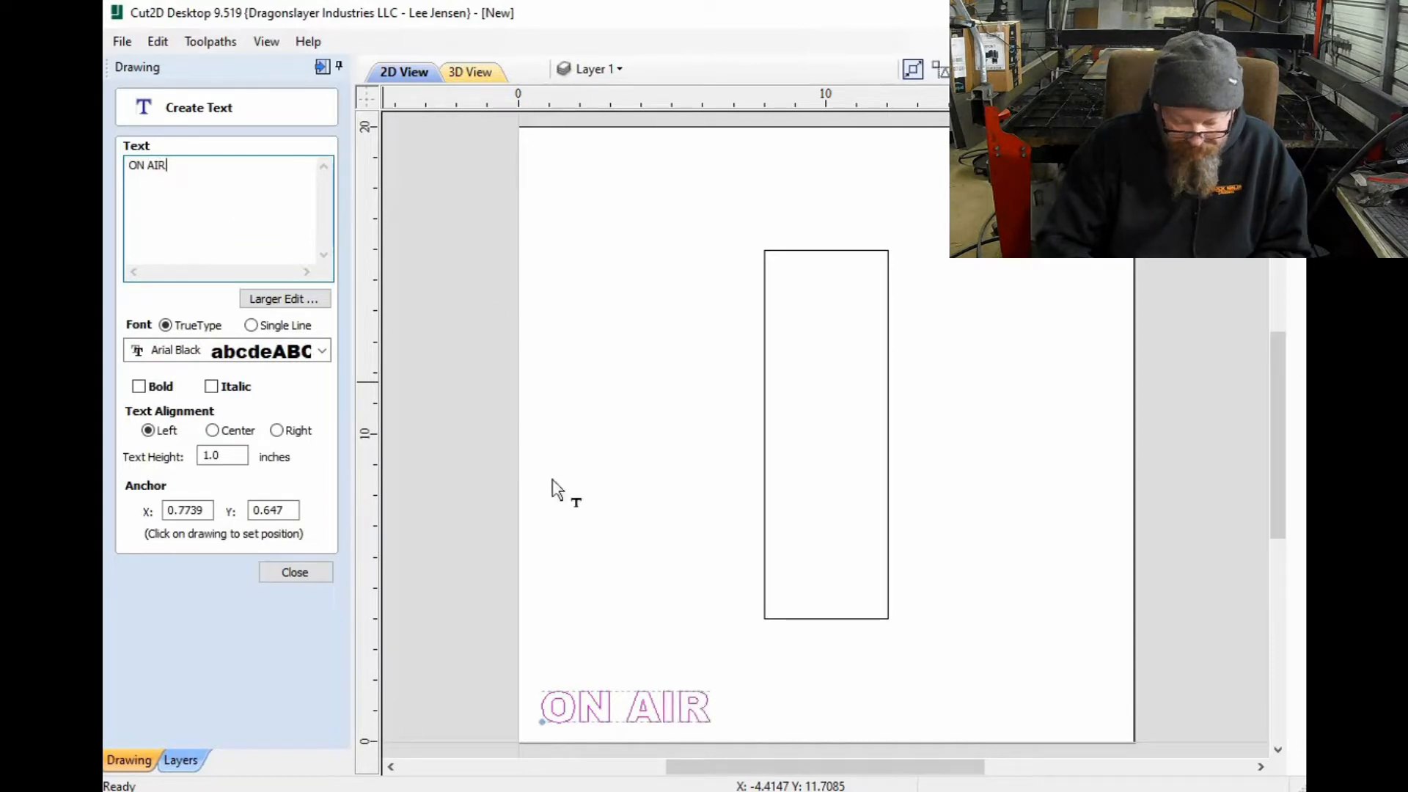
left_click(307, 571)
left_click_drag(609, 704, 656, 312)
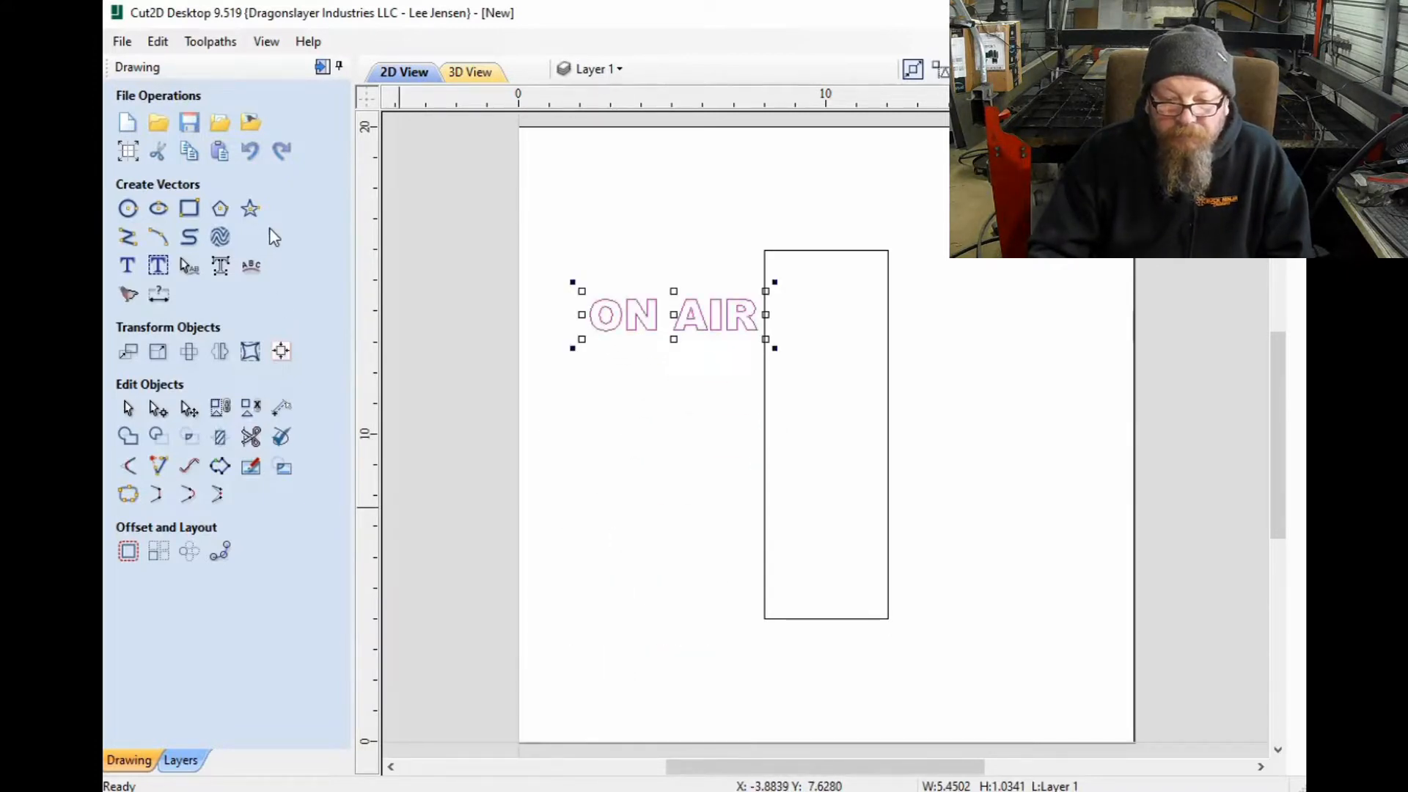
Step: Convert the ON AIR text to curves and move the letters N, A, I and R as a row beneath the O
left_click(220, 265)
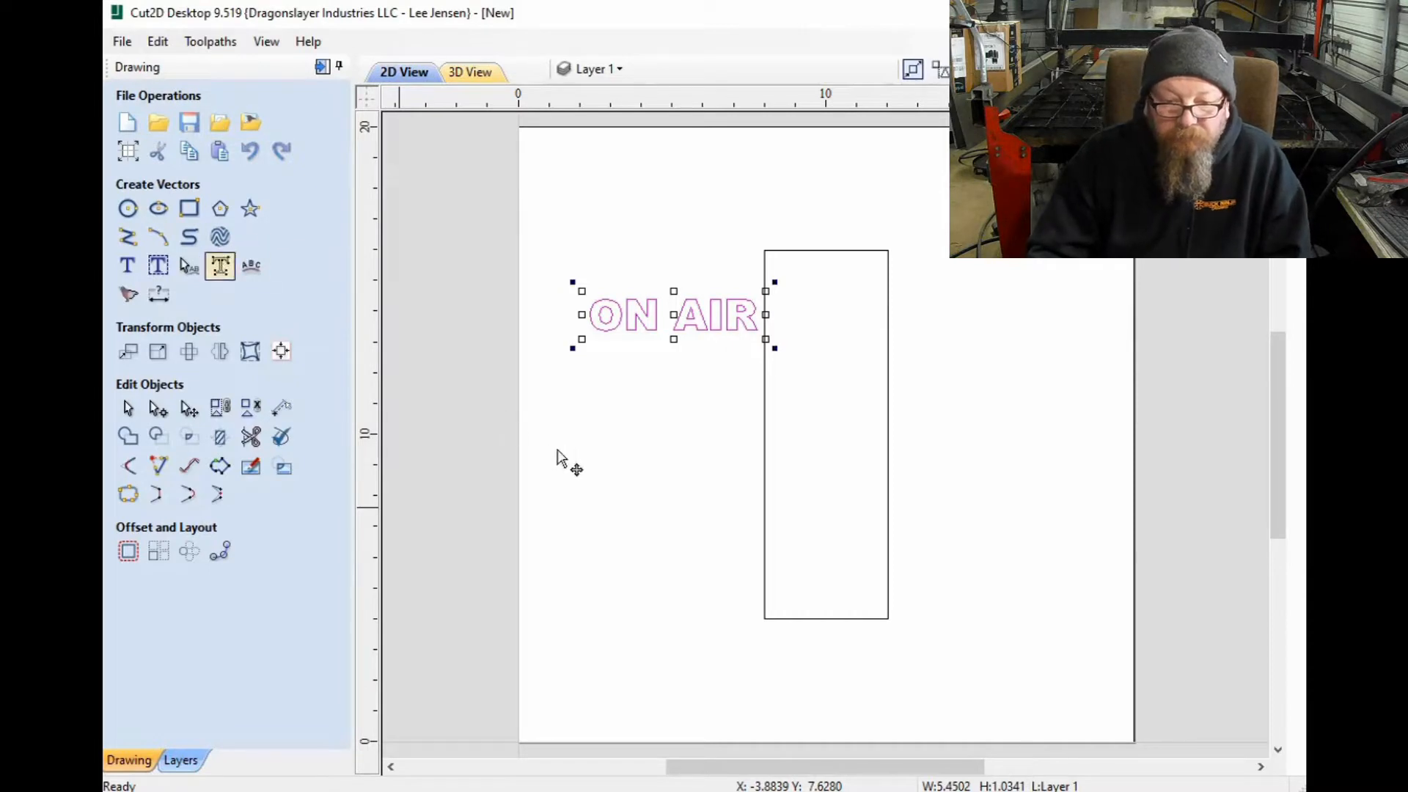
left_click(720, 355)
left_click_drag(737, 287, 650, 359)
left_click(683, 319)
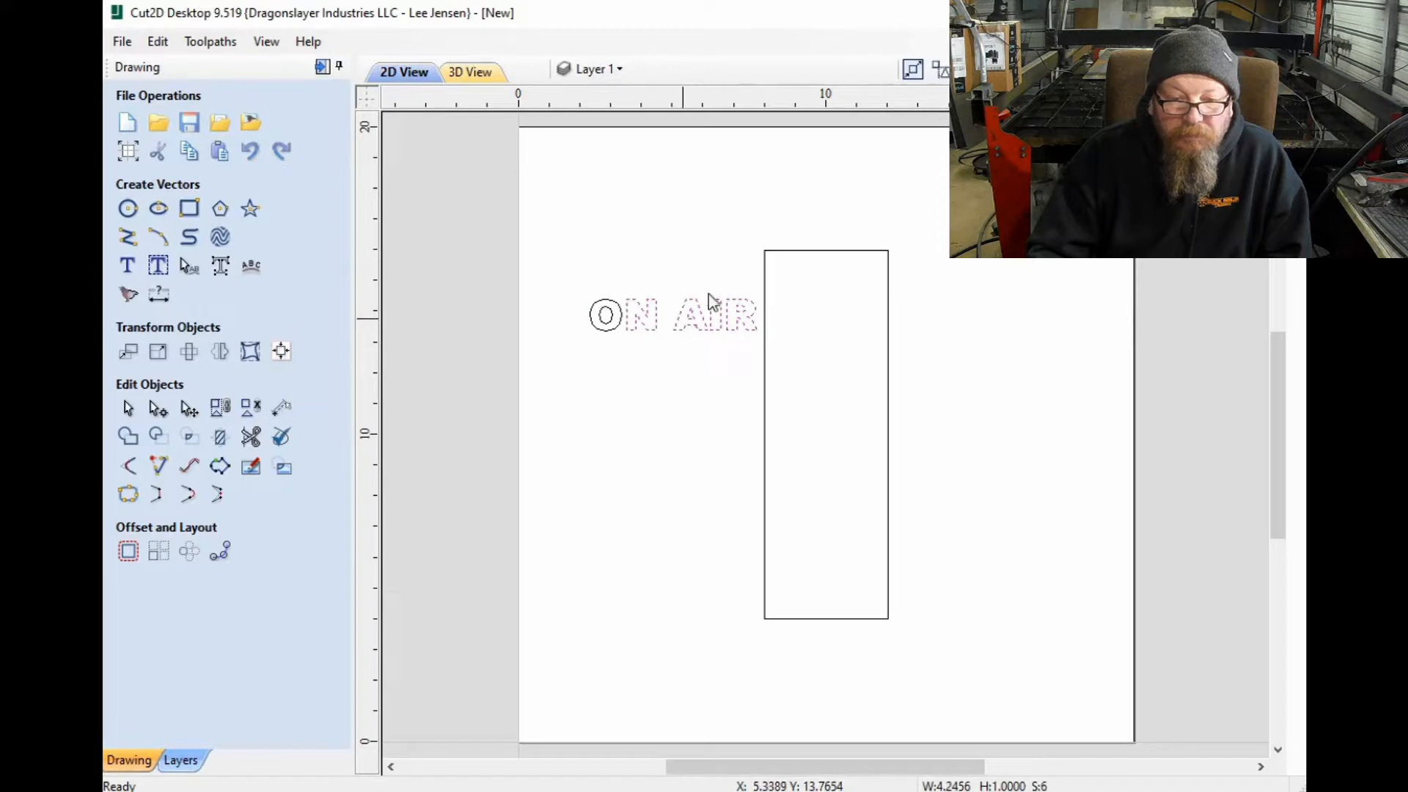
left_click(644, 328)
left_click_drag(644, 329, 612, 369)
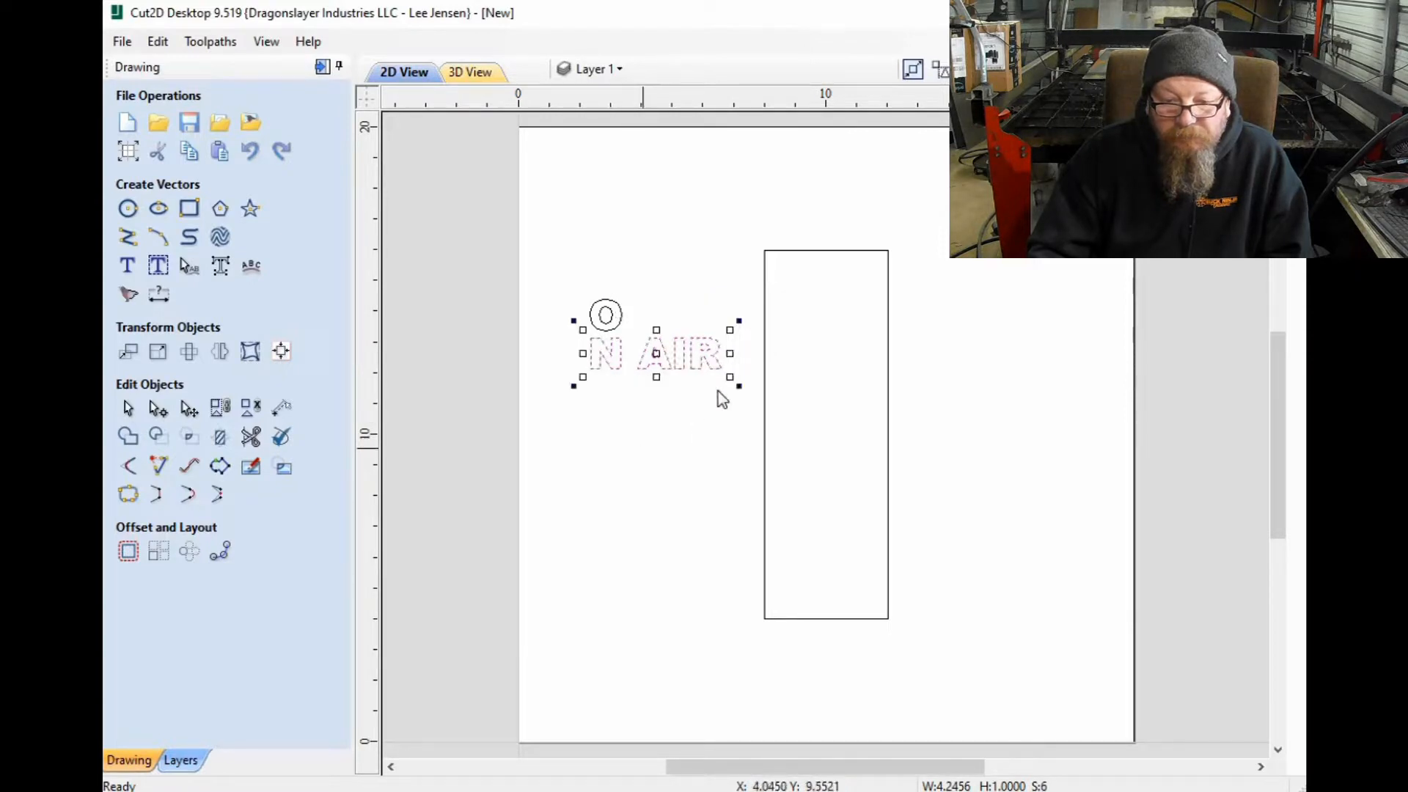
Step: Move the letters A, I and R together beneath the N, leaving a word gap
left_click(641, 449)
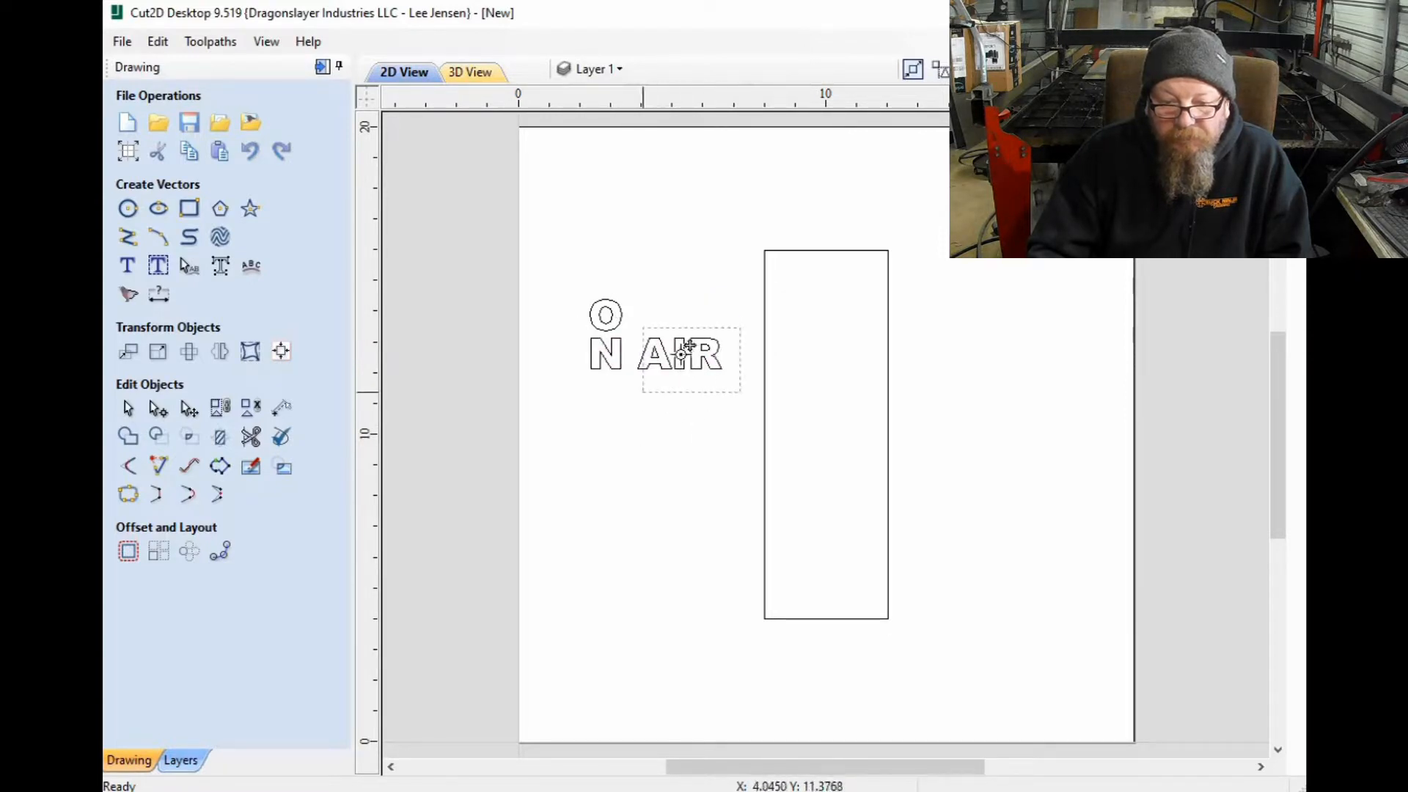
left_click(682, 359)
left_click(680, 354)
left_click_drag(679, 352, 633, 401)
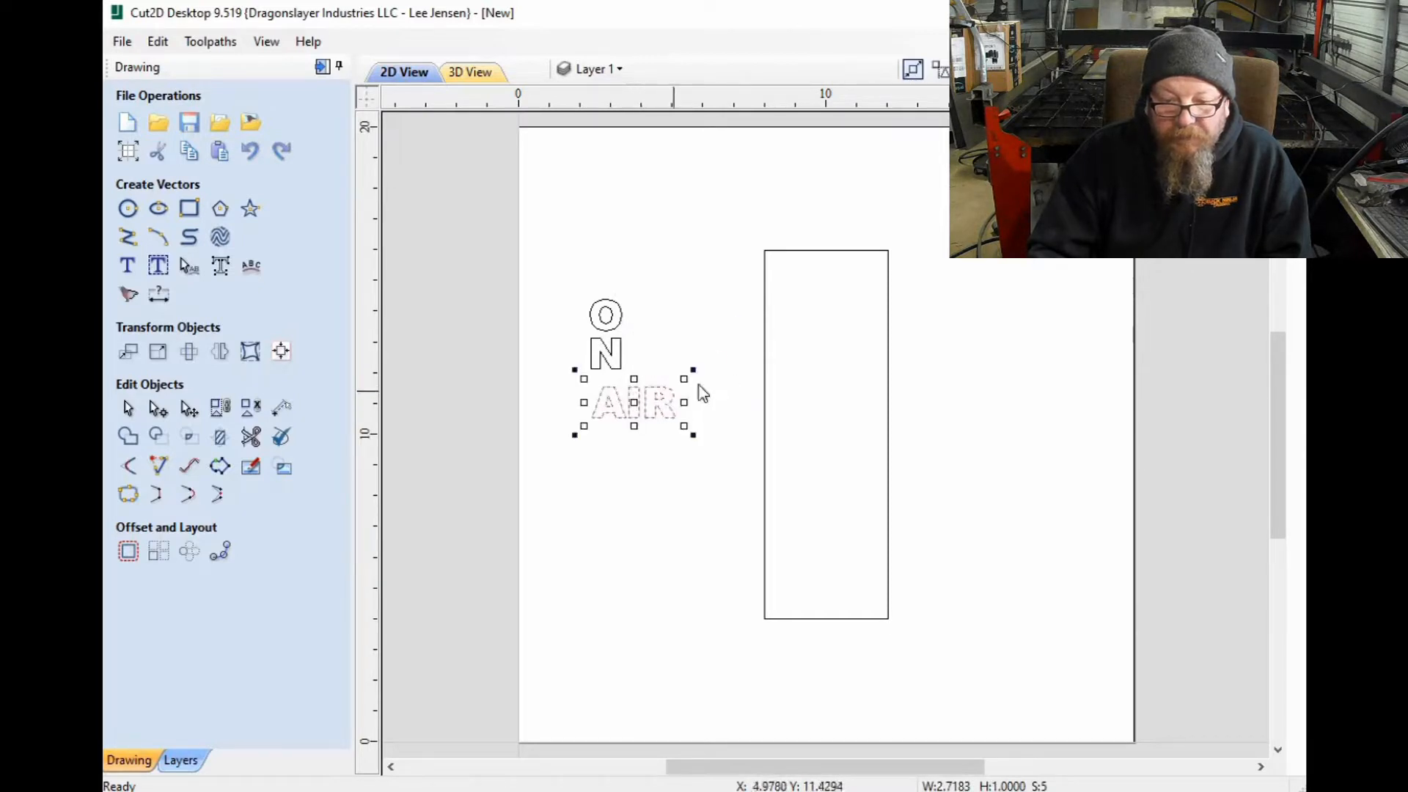
Step: Move the letters I and R beneath the A, and the R beneath the I, to finish the vertical stack
left_click(636, 440)
left_click(643, 408)
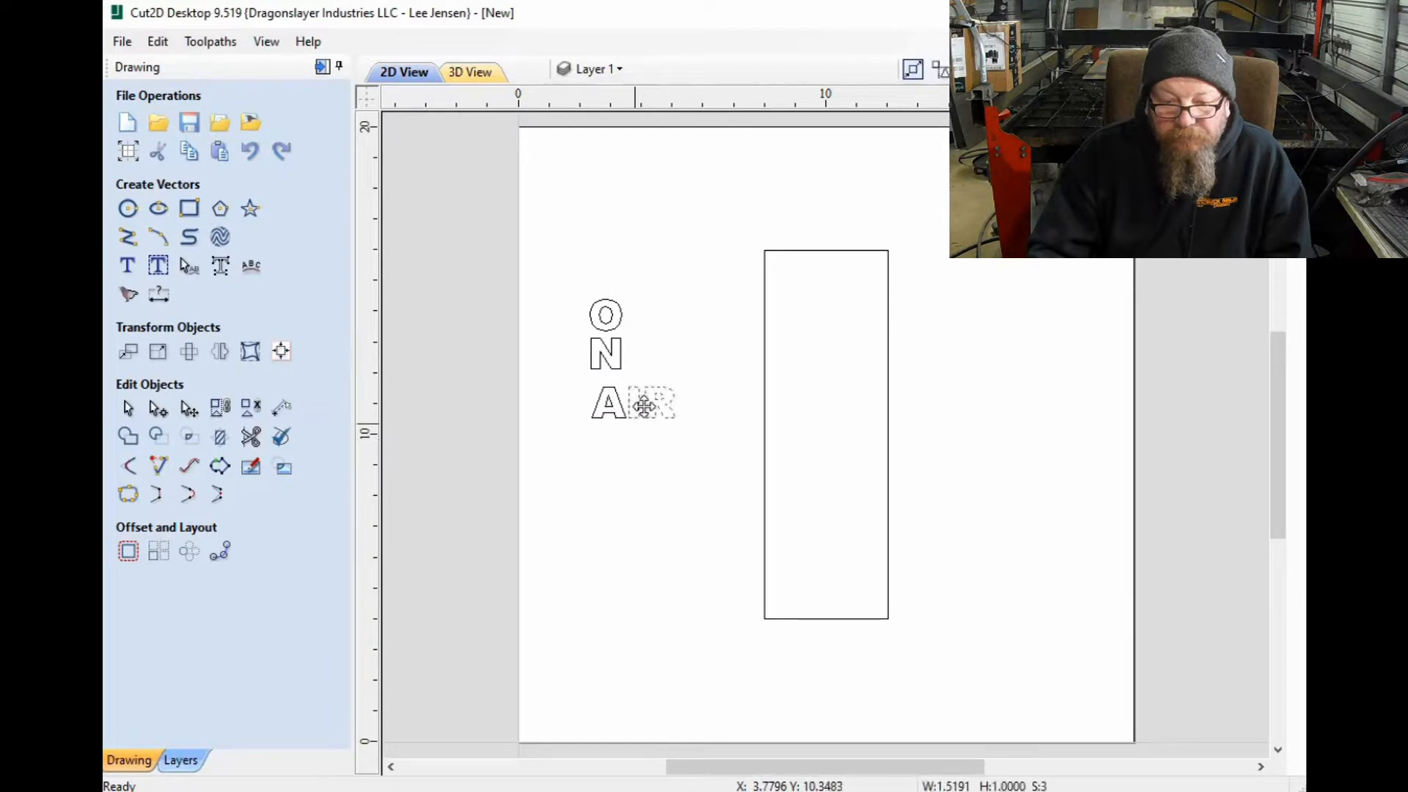
left_click_drag(641, 434, 622, 447)
left_click(640, 470)
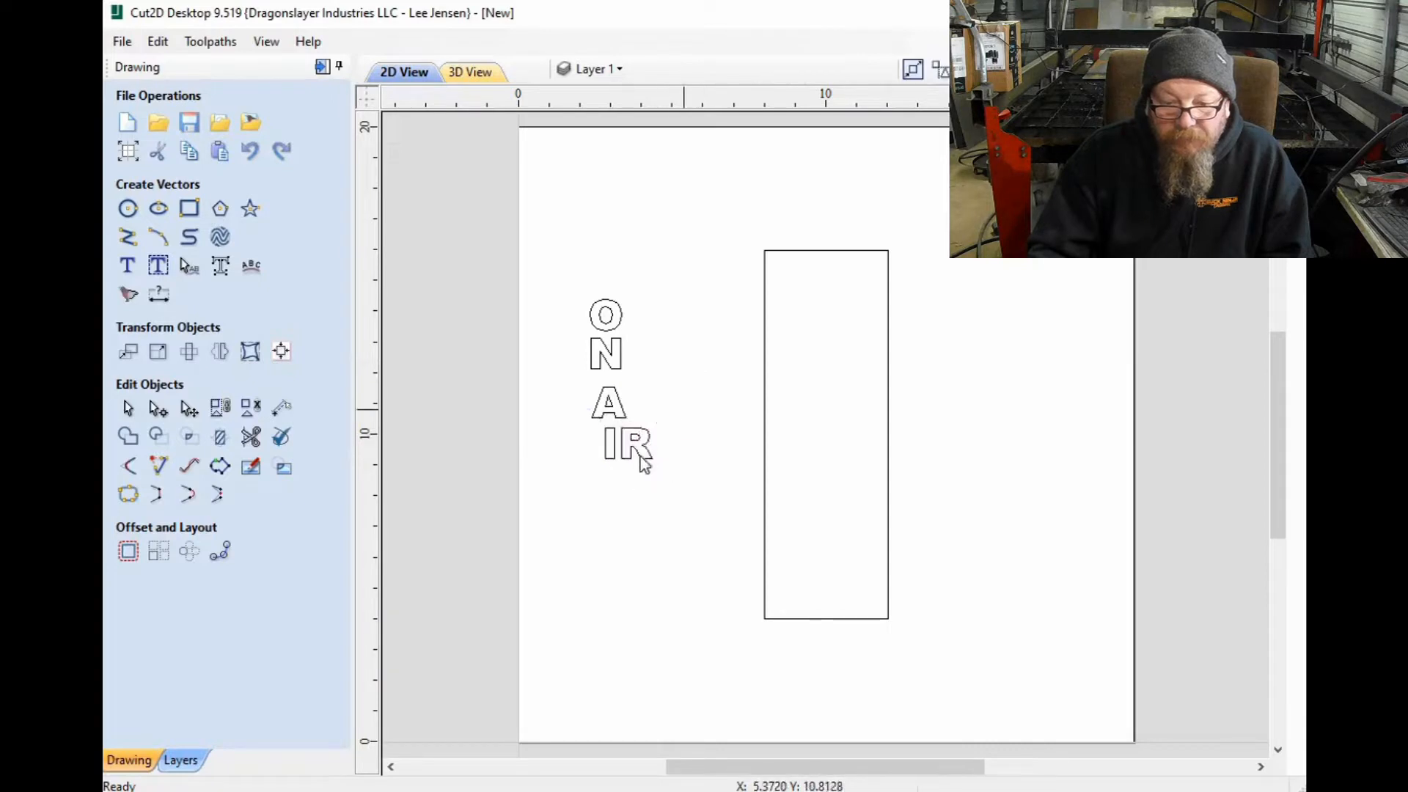
left_click_drag(666, 403, 616, 481)
left_click(637, 443)
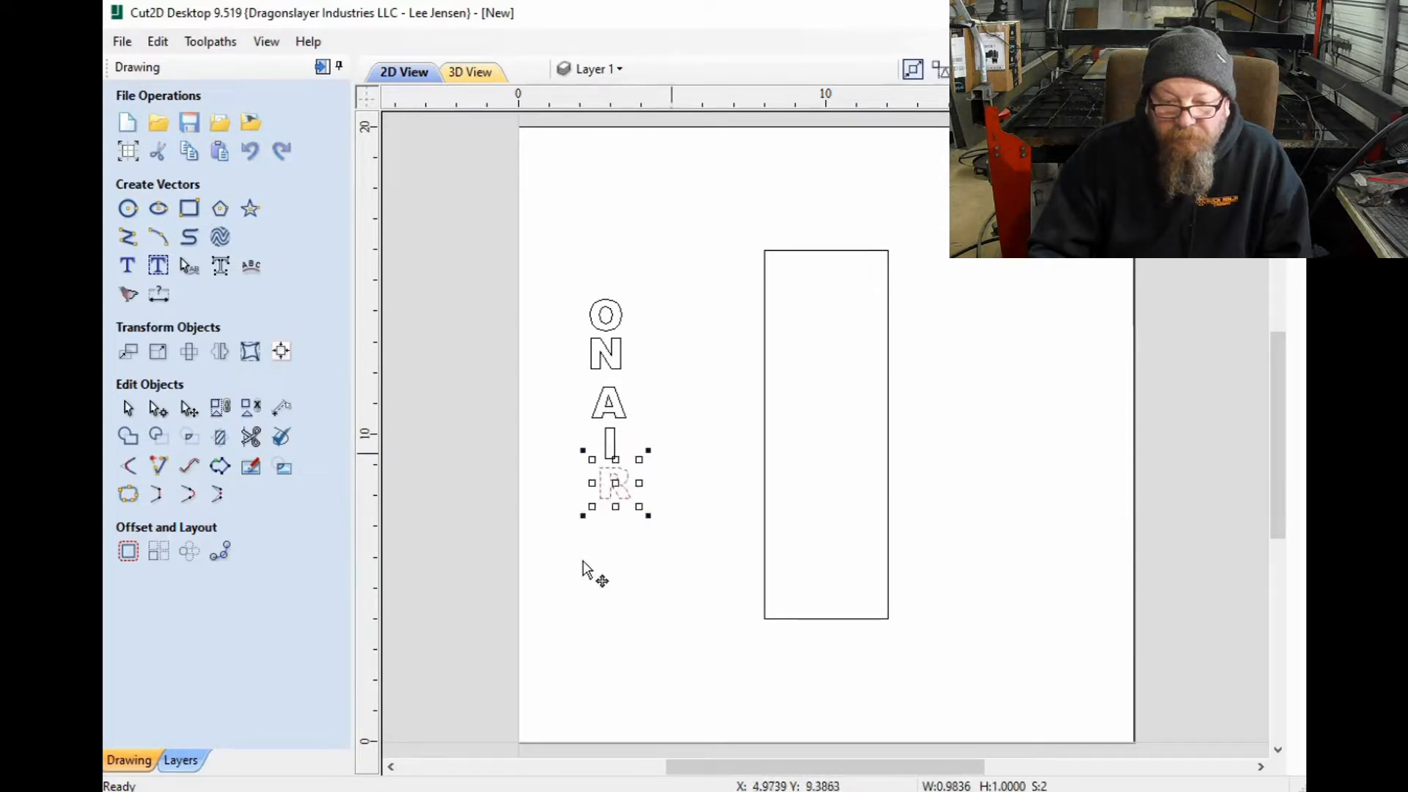
Step: Move the whole vertical stack of letters into the upper part of the rectangle
mouse_move(654, 274)
left_mouse_down()
mouse_move(629, 579)
mouse_move(554, 543)
left_mouse_up()
left_click_drag(620, 354, 807, 356)
left_click(729, 305)
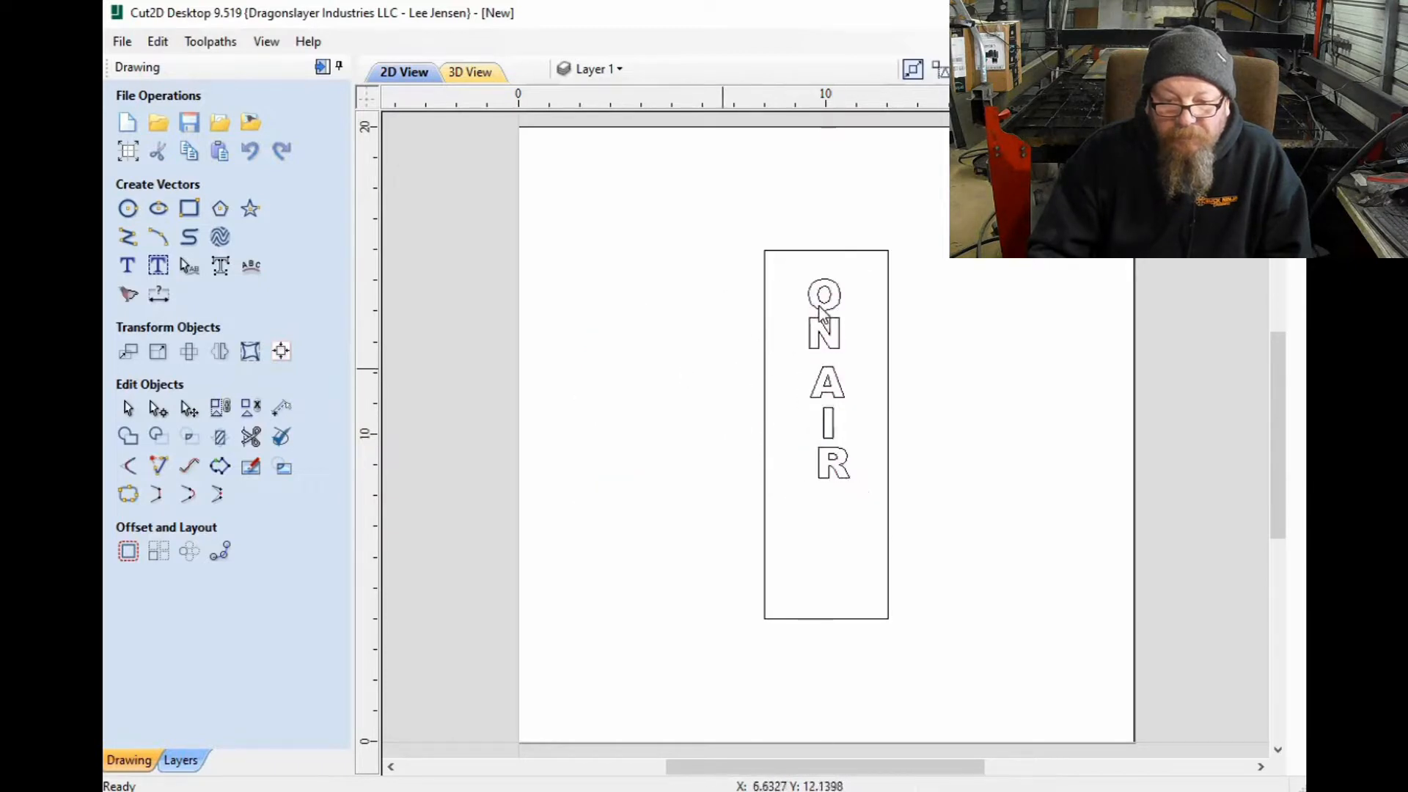
Step: Move the letters O and N individually to an absolute X position of 10 inches, anchored at their centres
left_click(810, 295)
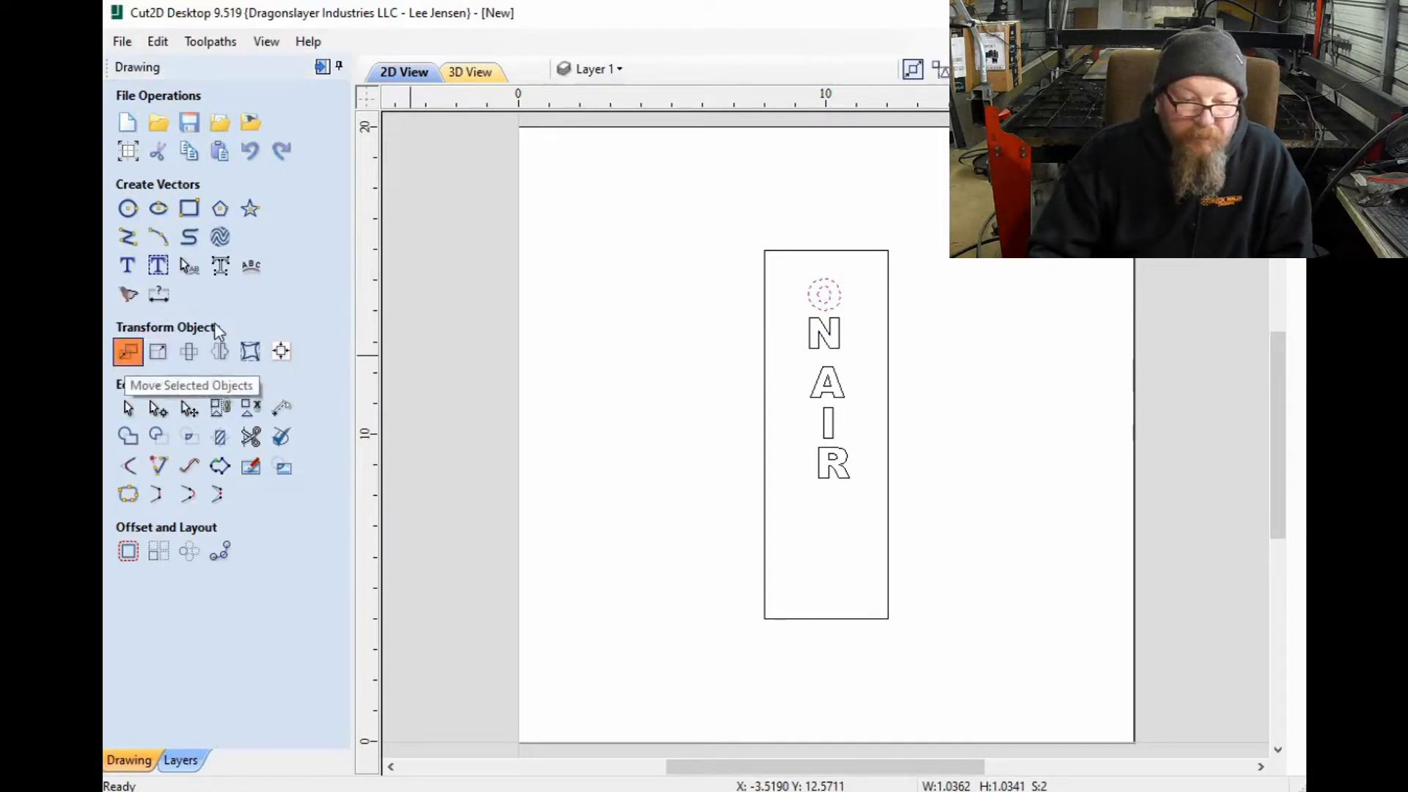
type("10")
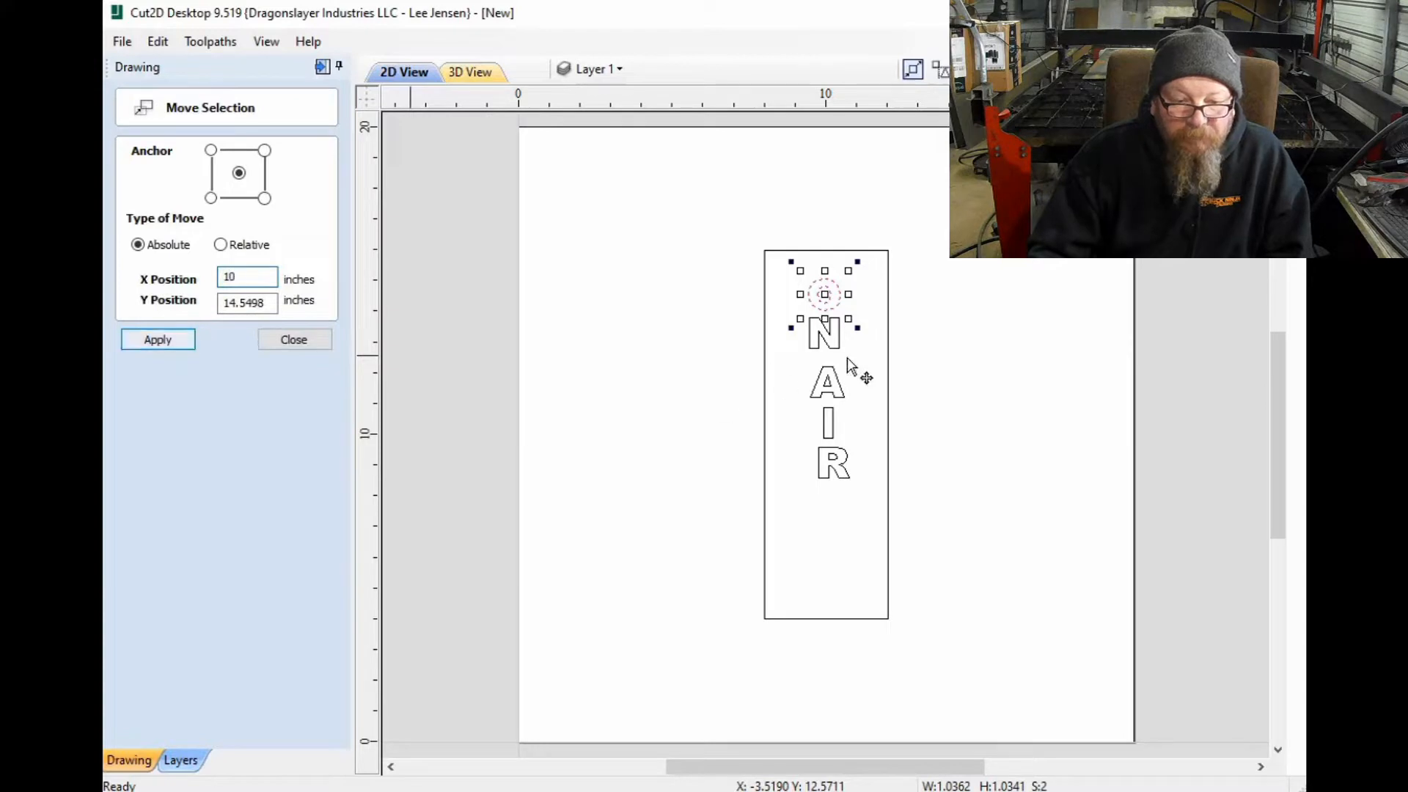
key("Return")
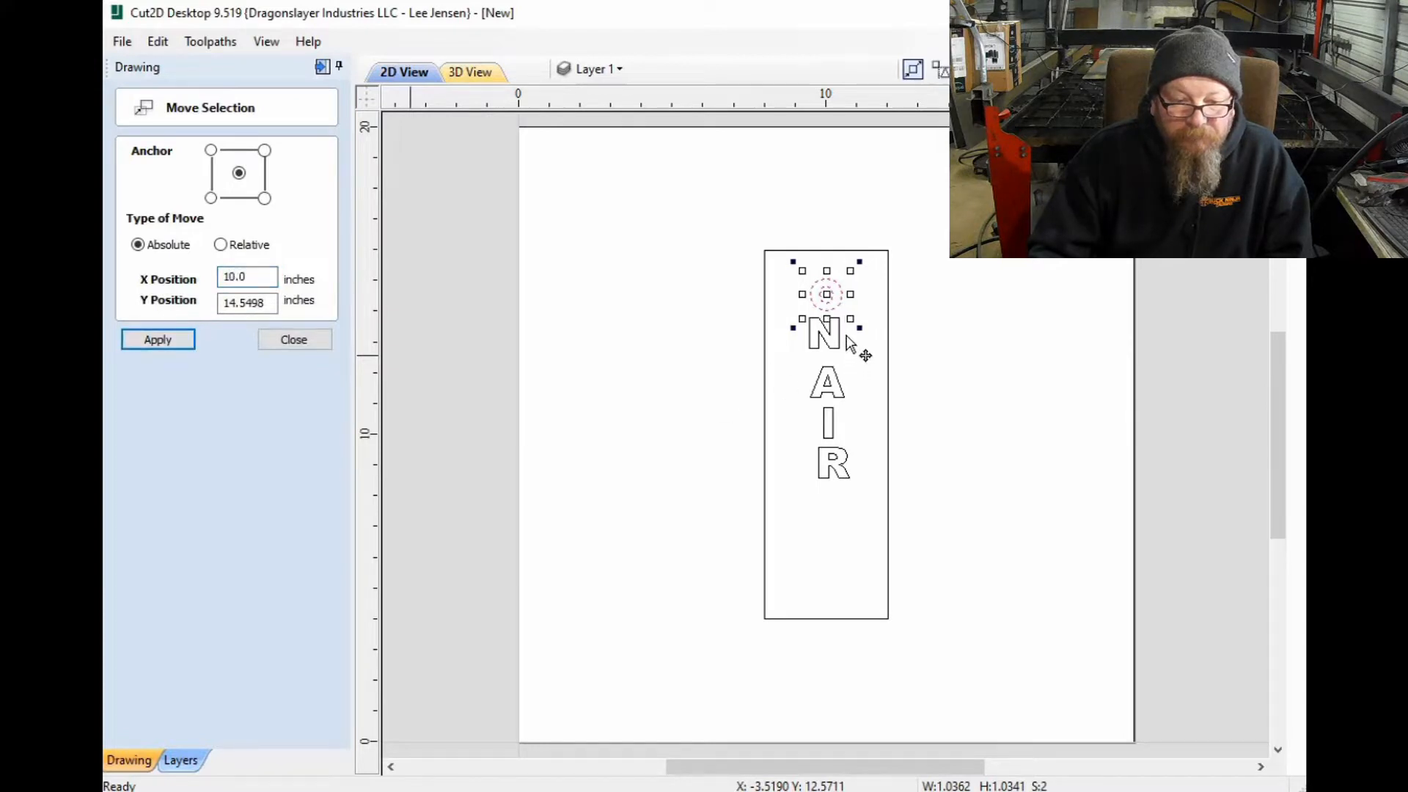
left_click_drag(269, 277, 218, 277)
type("1")
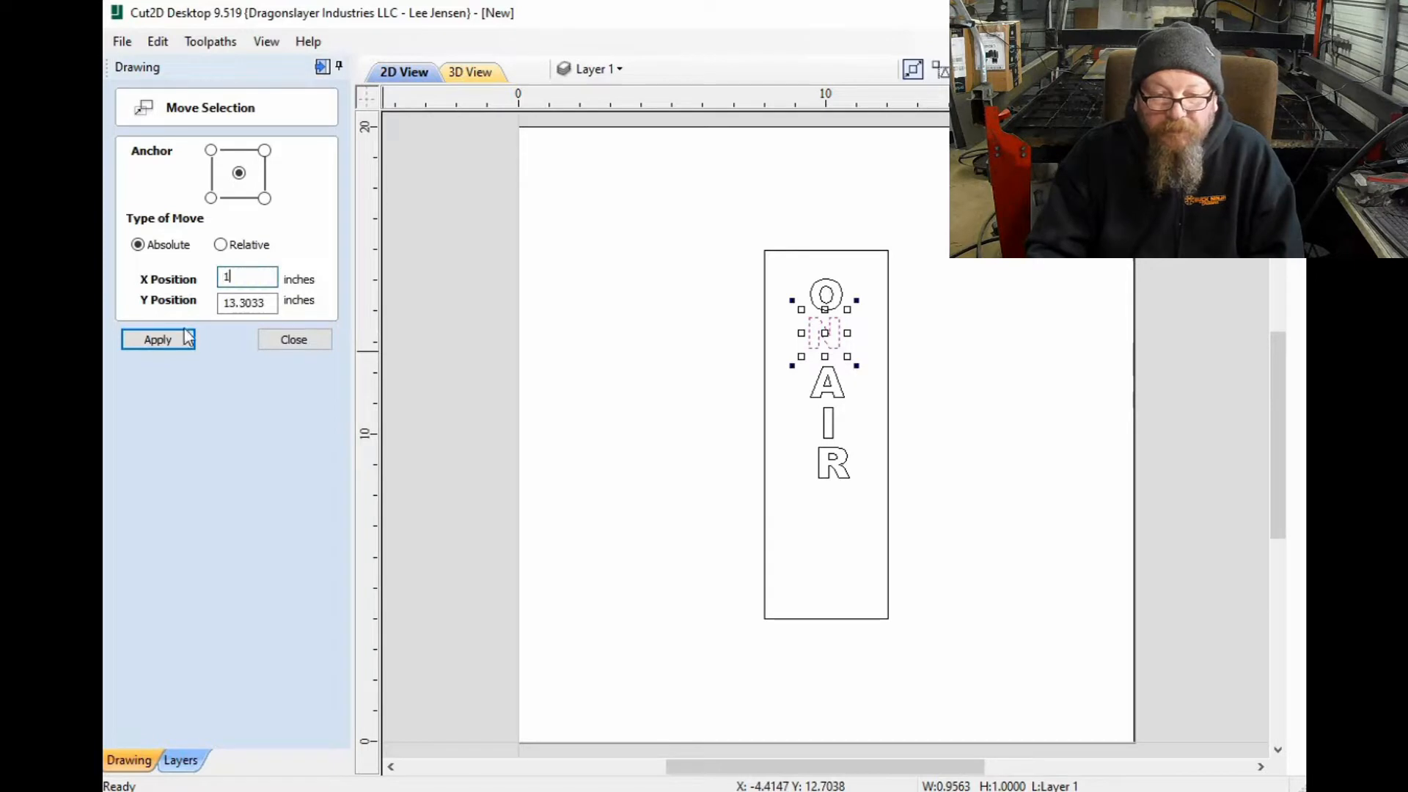
type("0")
key("Return")
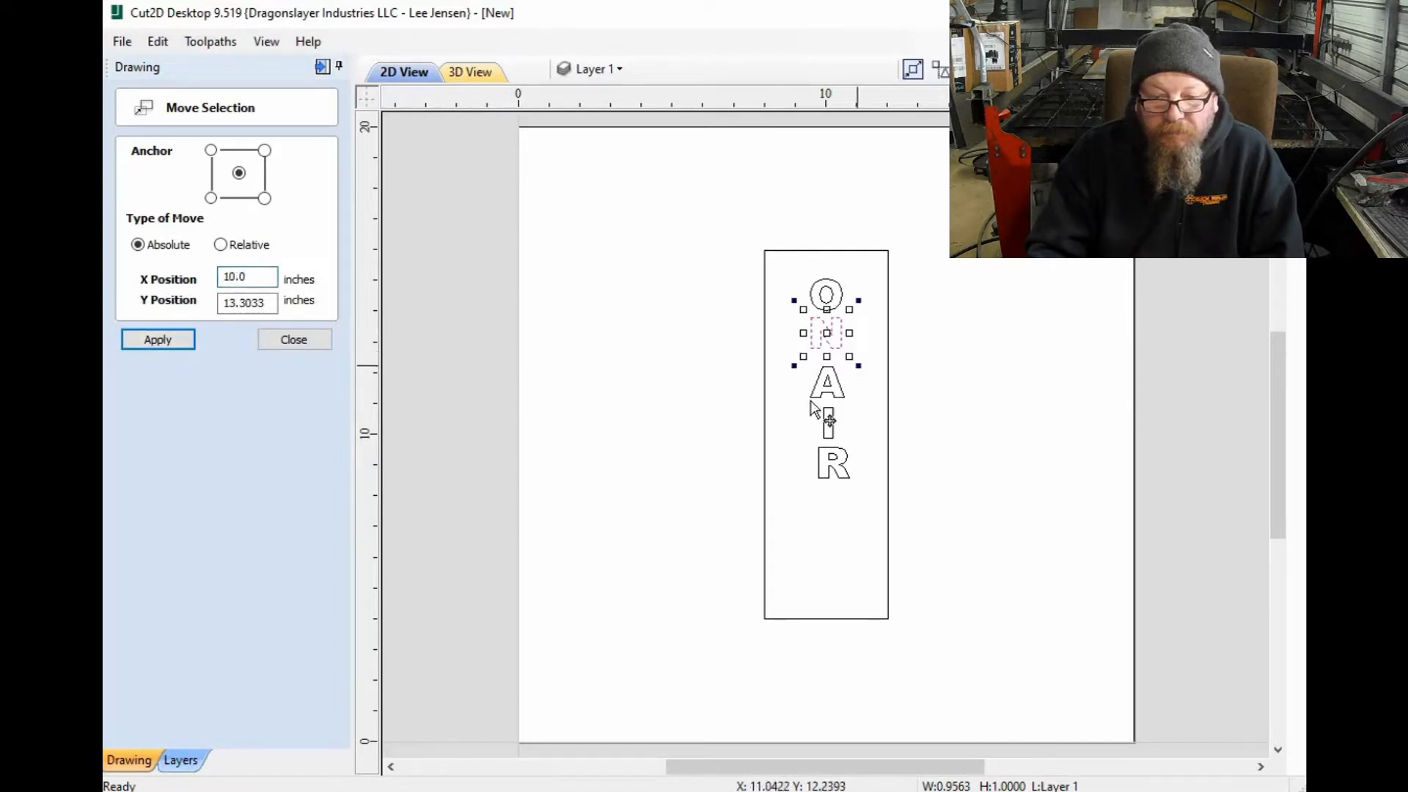
Step: Move the letter A to an absolute X position of 10 inches
left_click_drag(276, 280, 216, 280)
type("1")
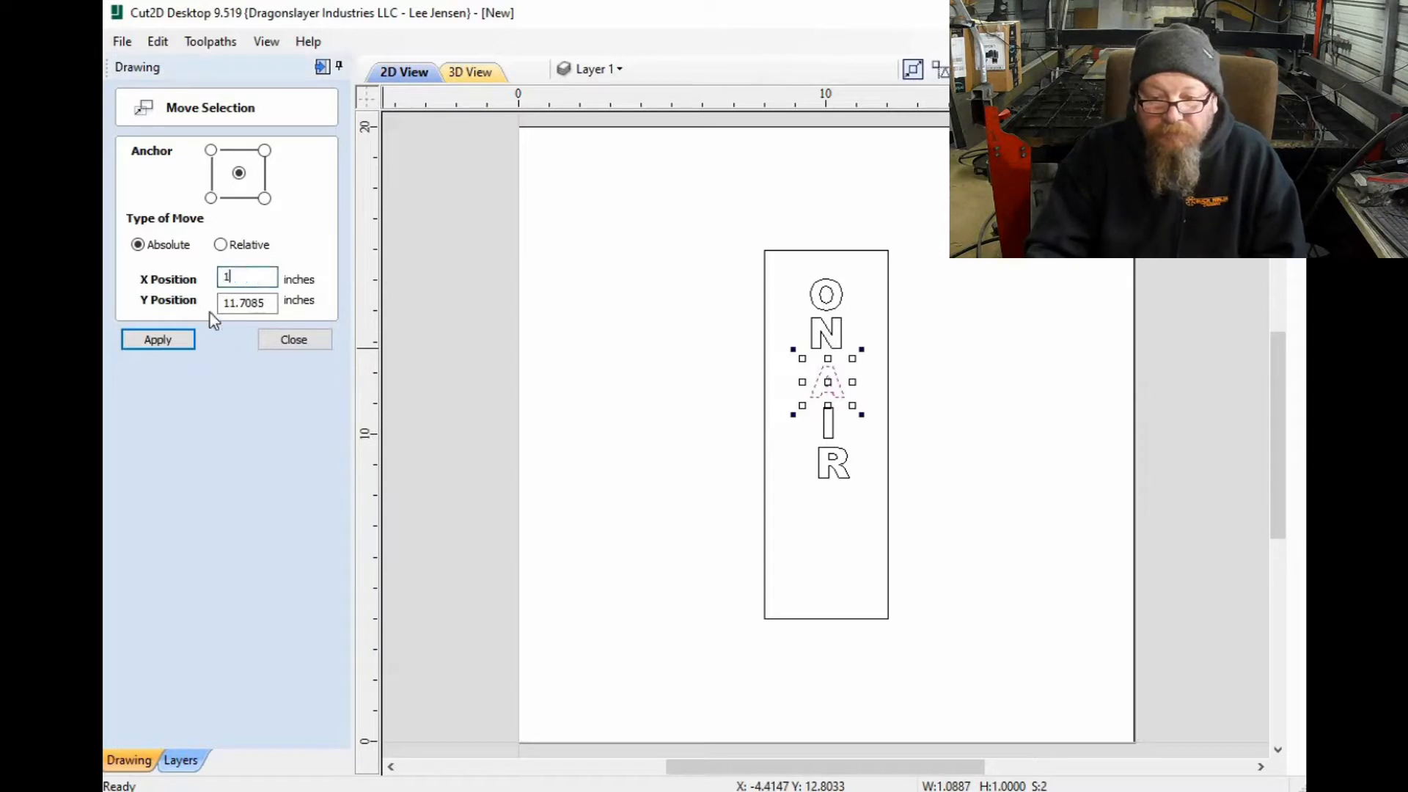
key("Return")
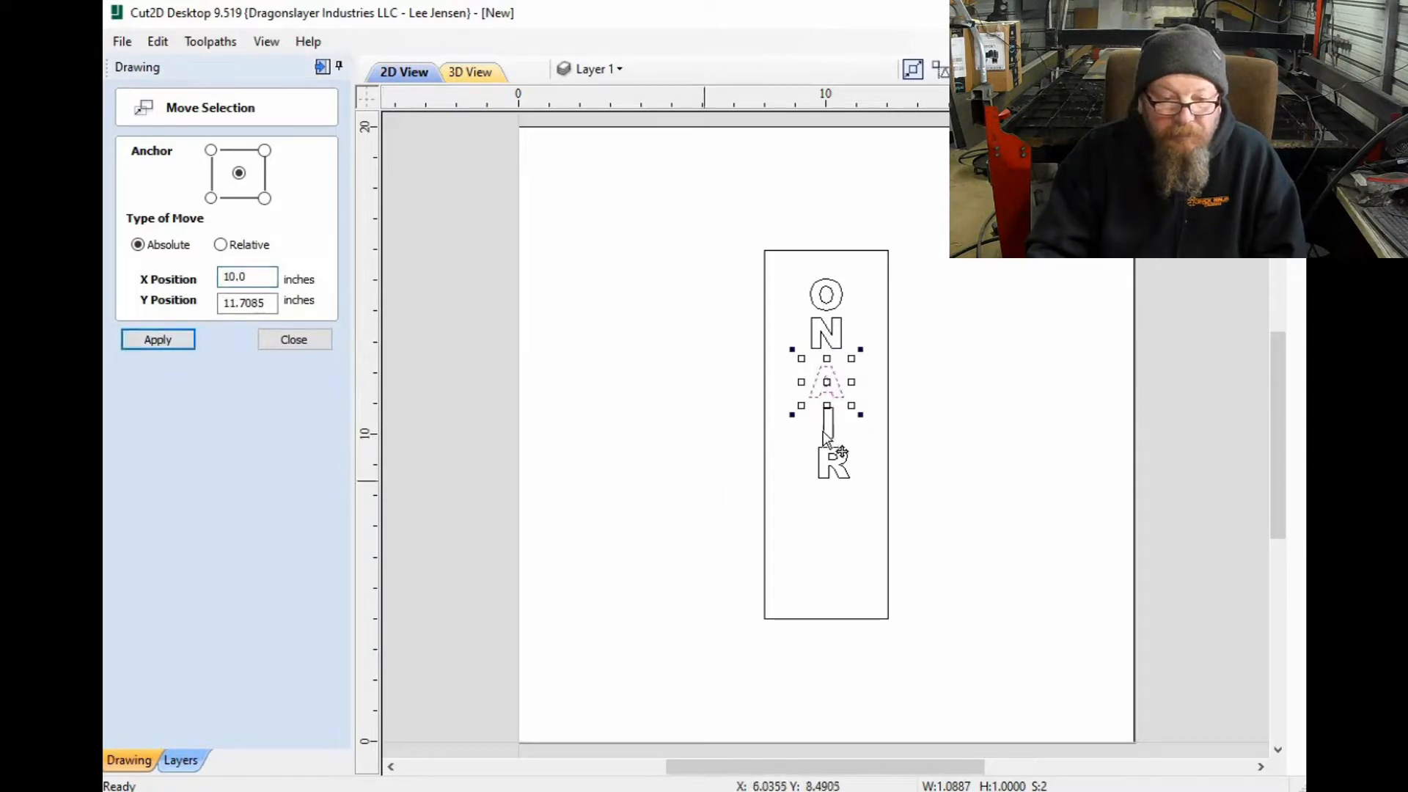
Step: Move the letters I and R individually to an absolute X position of 10 inches
left_click_drag(267, 280, 218, 279)
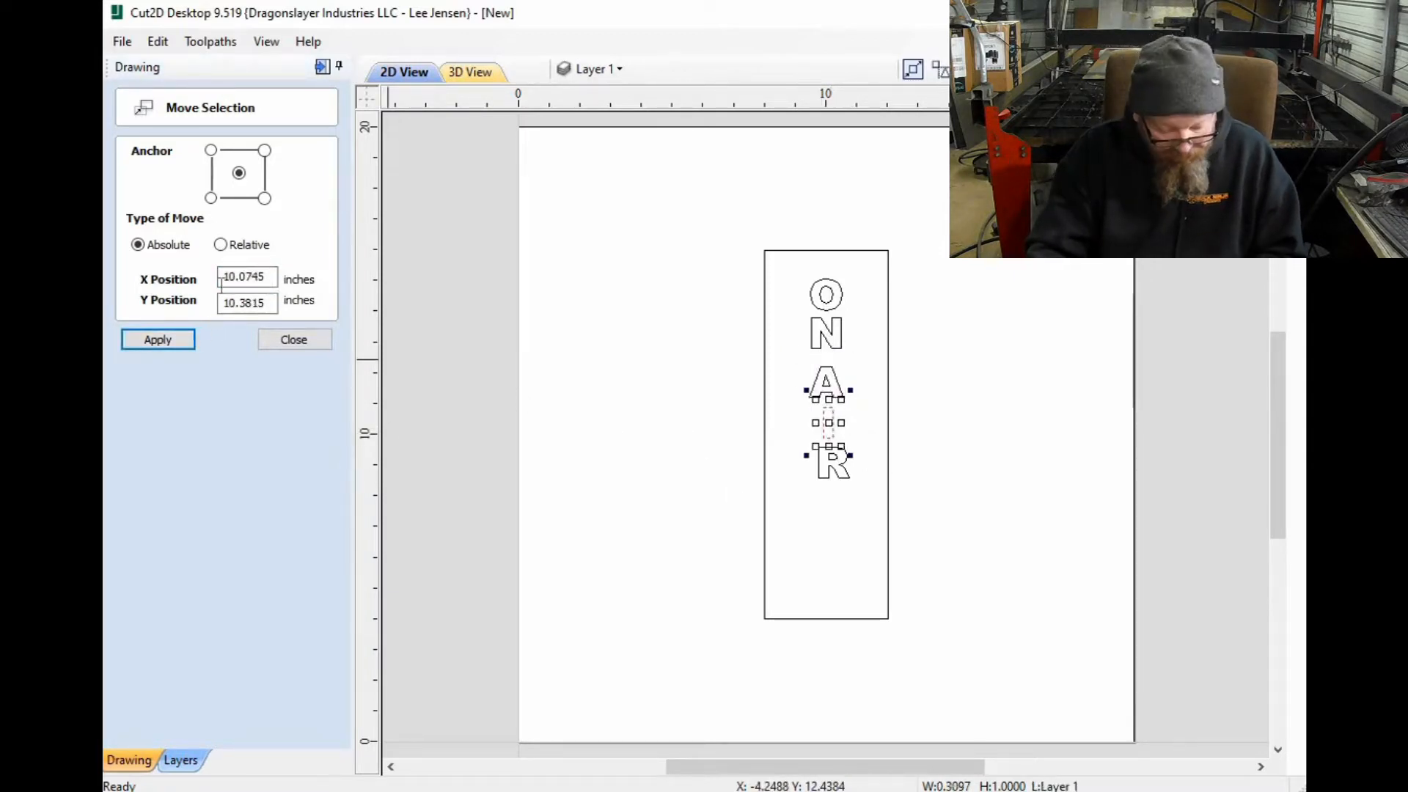
type("10")
key("Return")
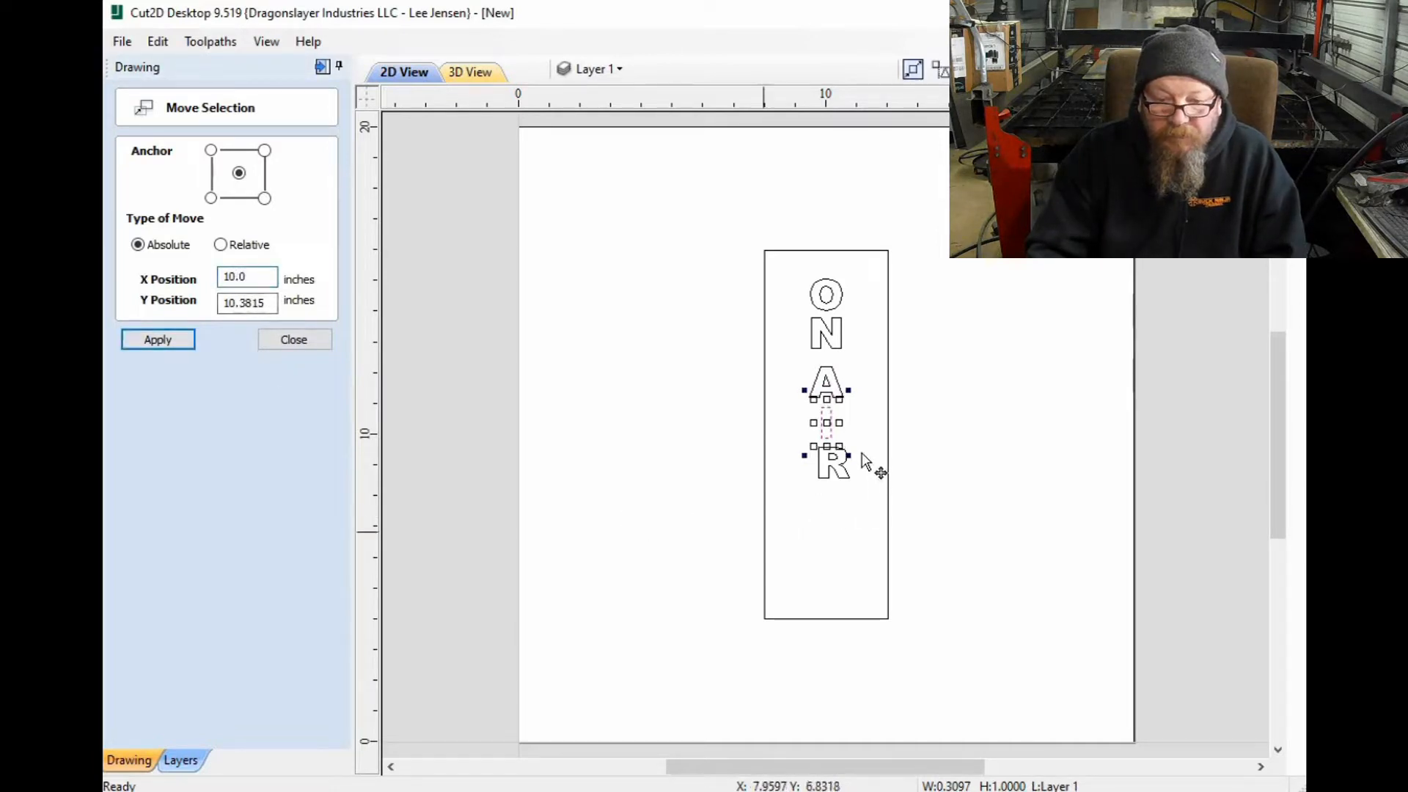
left_click(811, 487)
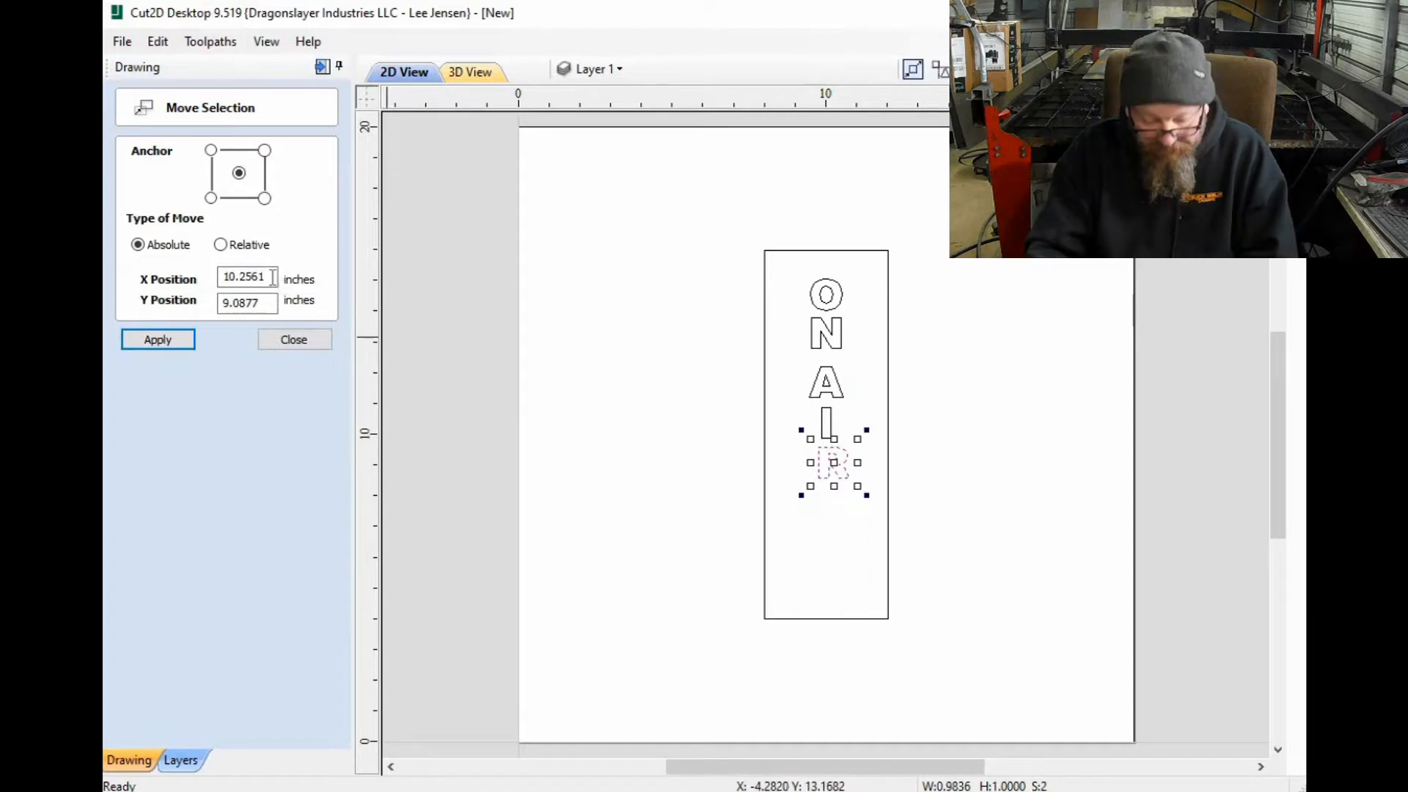
left_click_drag(221, 277, 220, 277)
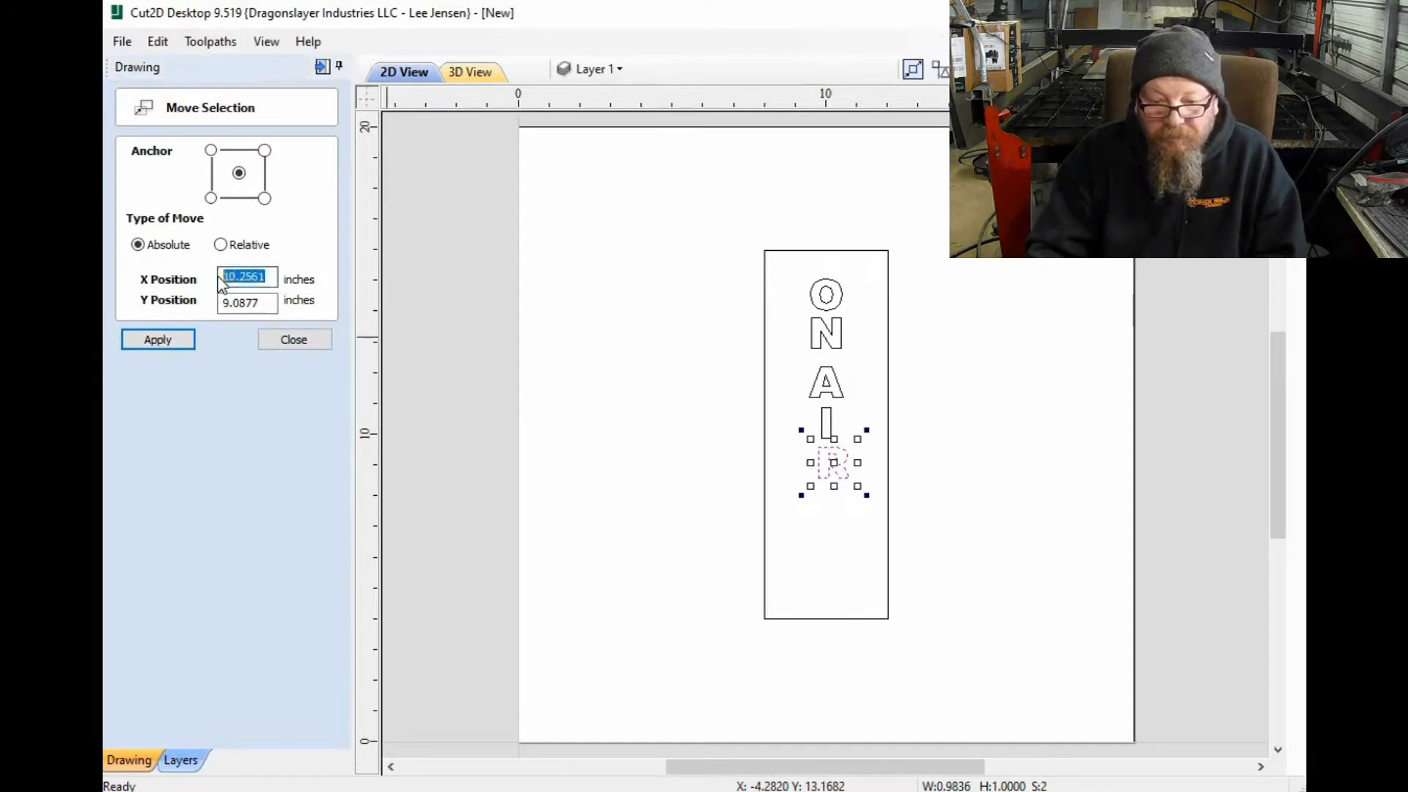
type("10")
left_click(170, 344)
left_click(825, 584)
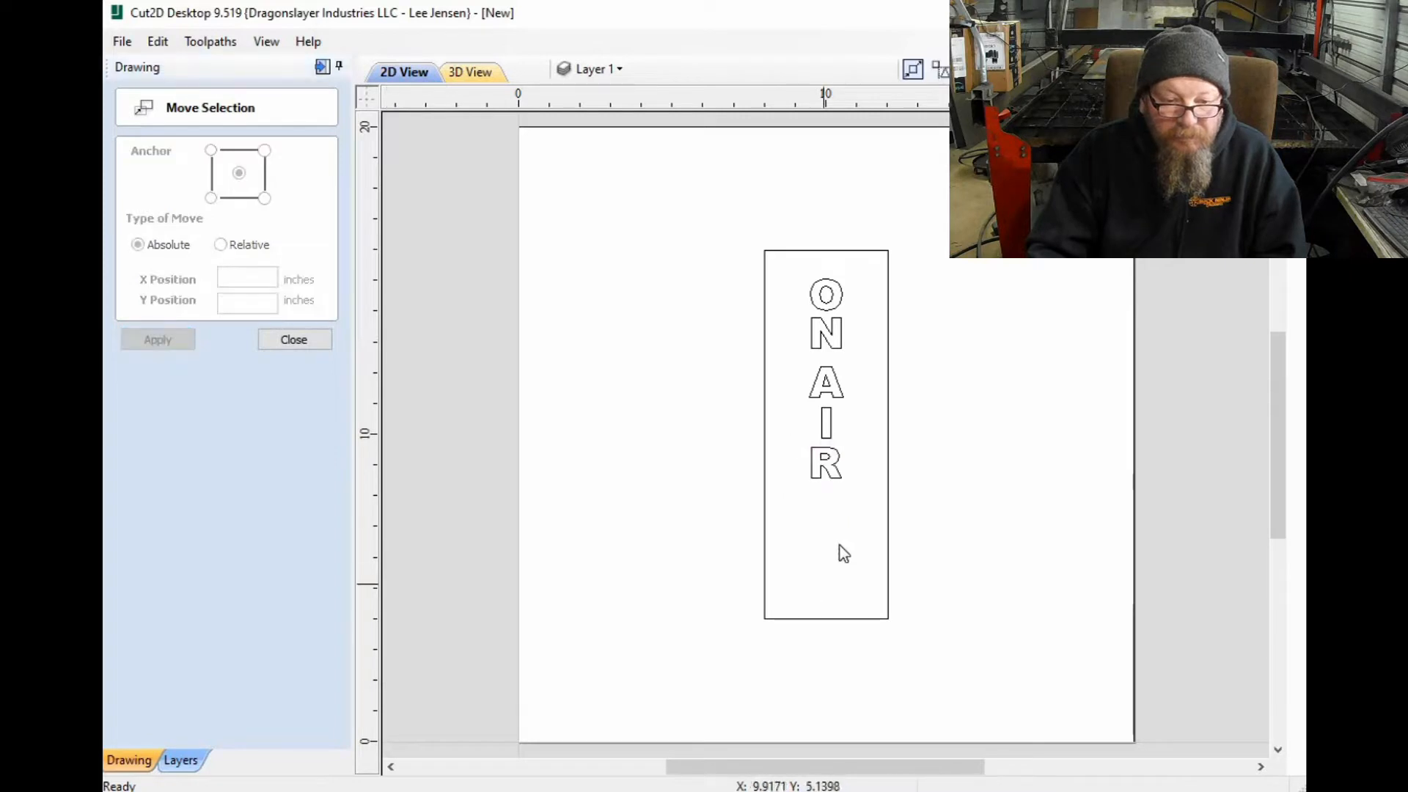
Step: Enlarge the whole letter stack to about 1.76 by 10.45 inches and set its absolute X position to 10 inches
left_click_drag(863, 273, 990, 550)
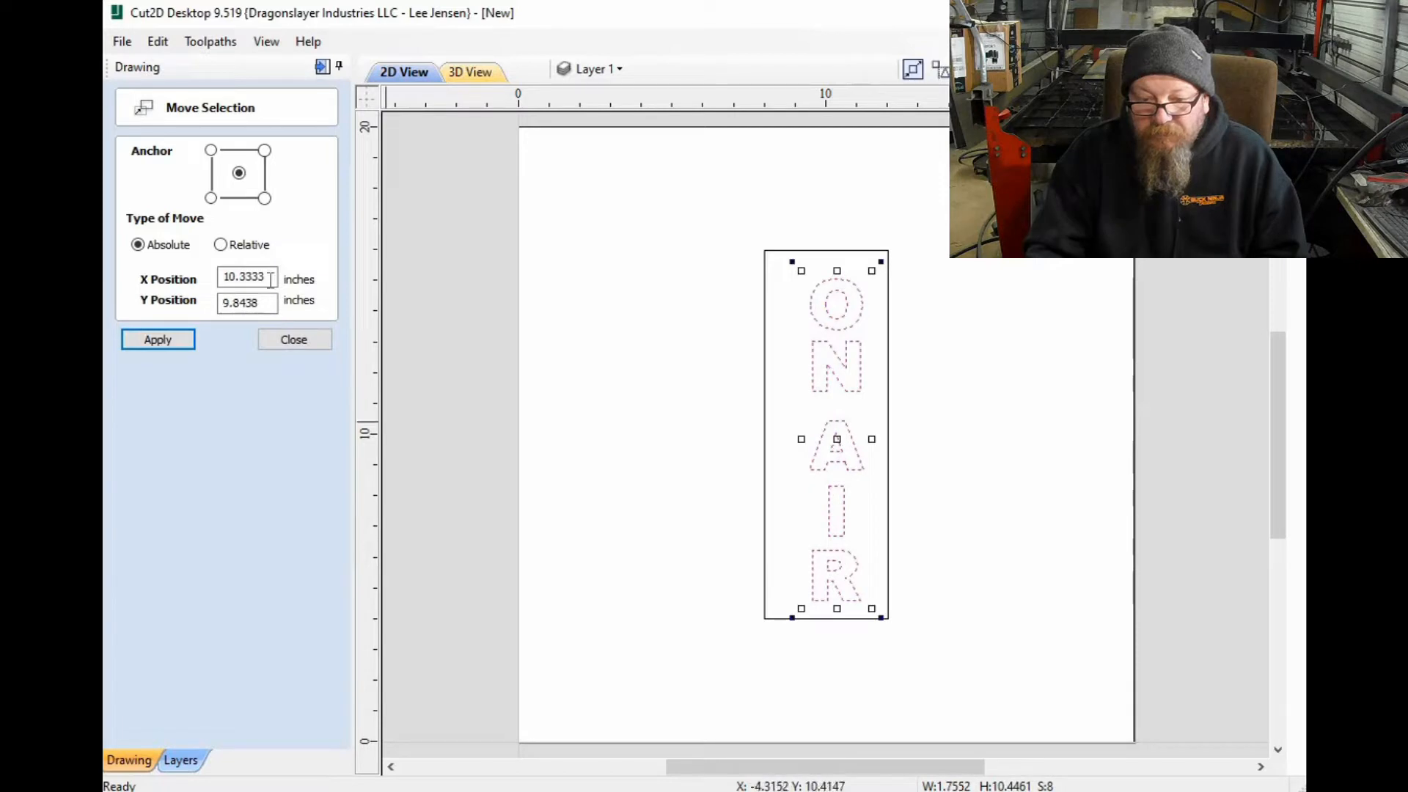
double_click(220, 277)
type("10")
left_click(158, 339)
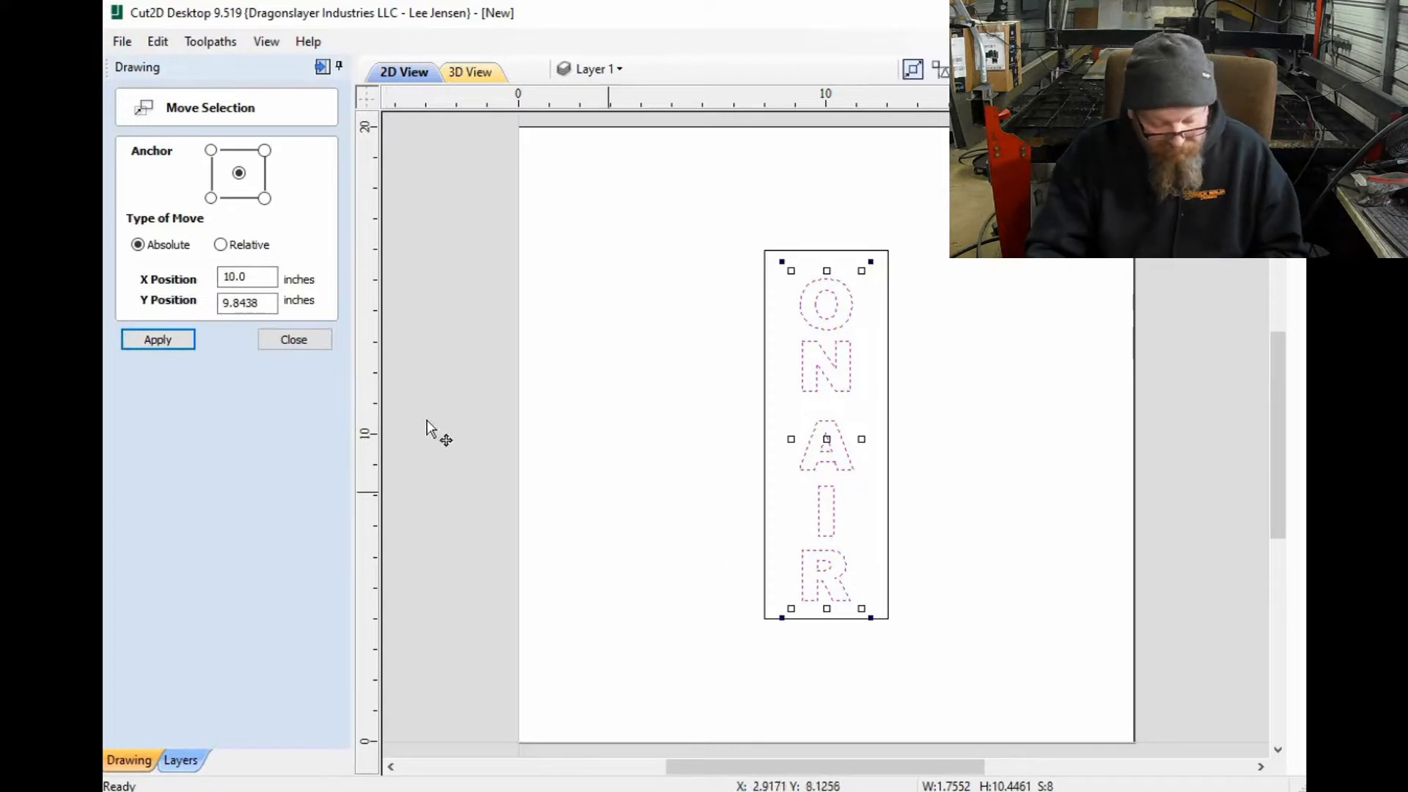
Step: Reduce the letter stack's height to about 10.09 inches and set its absolute Y position to 10 inches
left_click(826, 601)
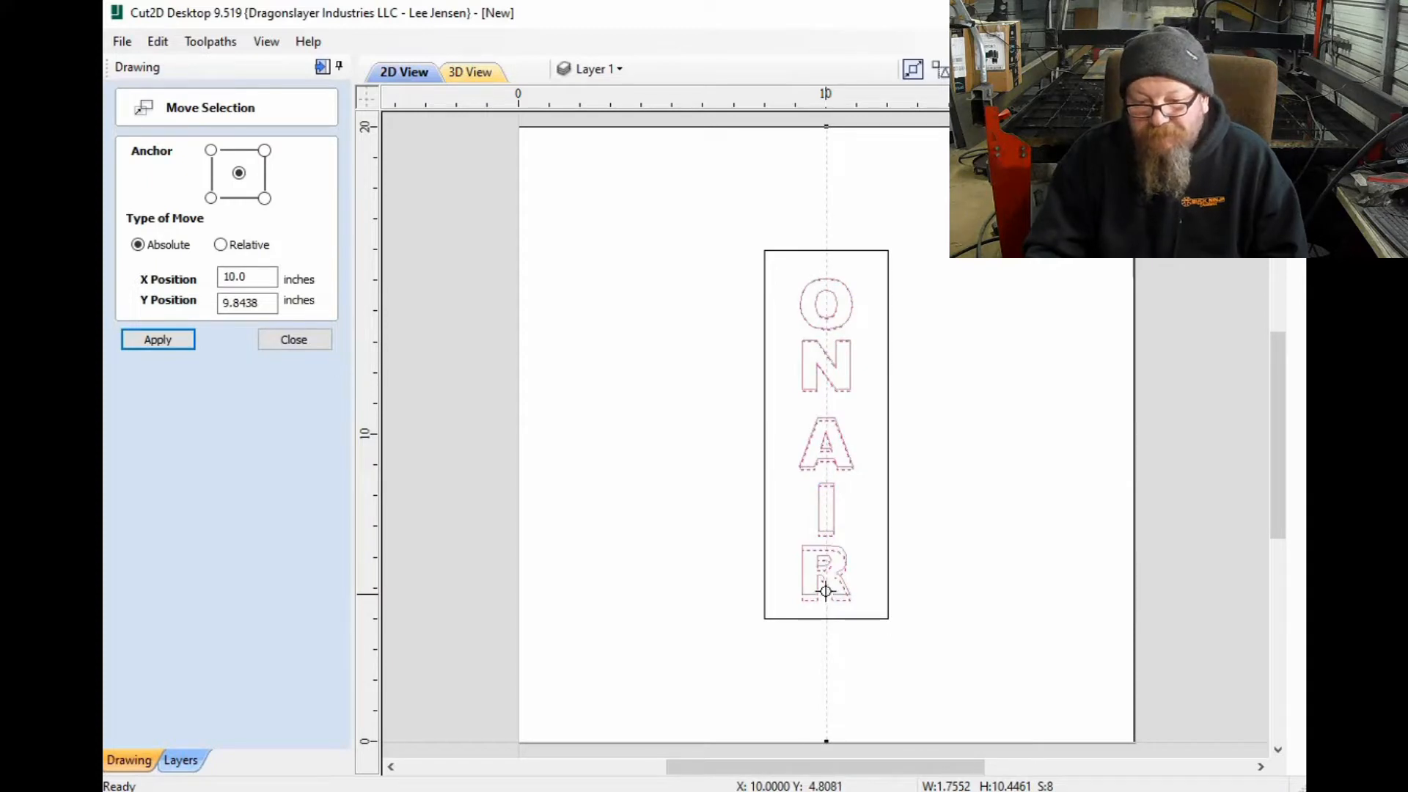
left_click_drag(825, 588, 826, 590)
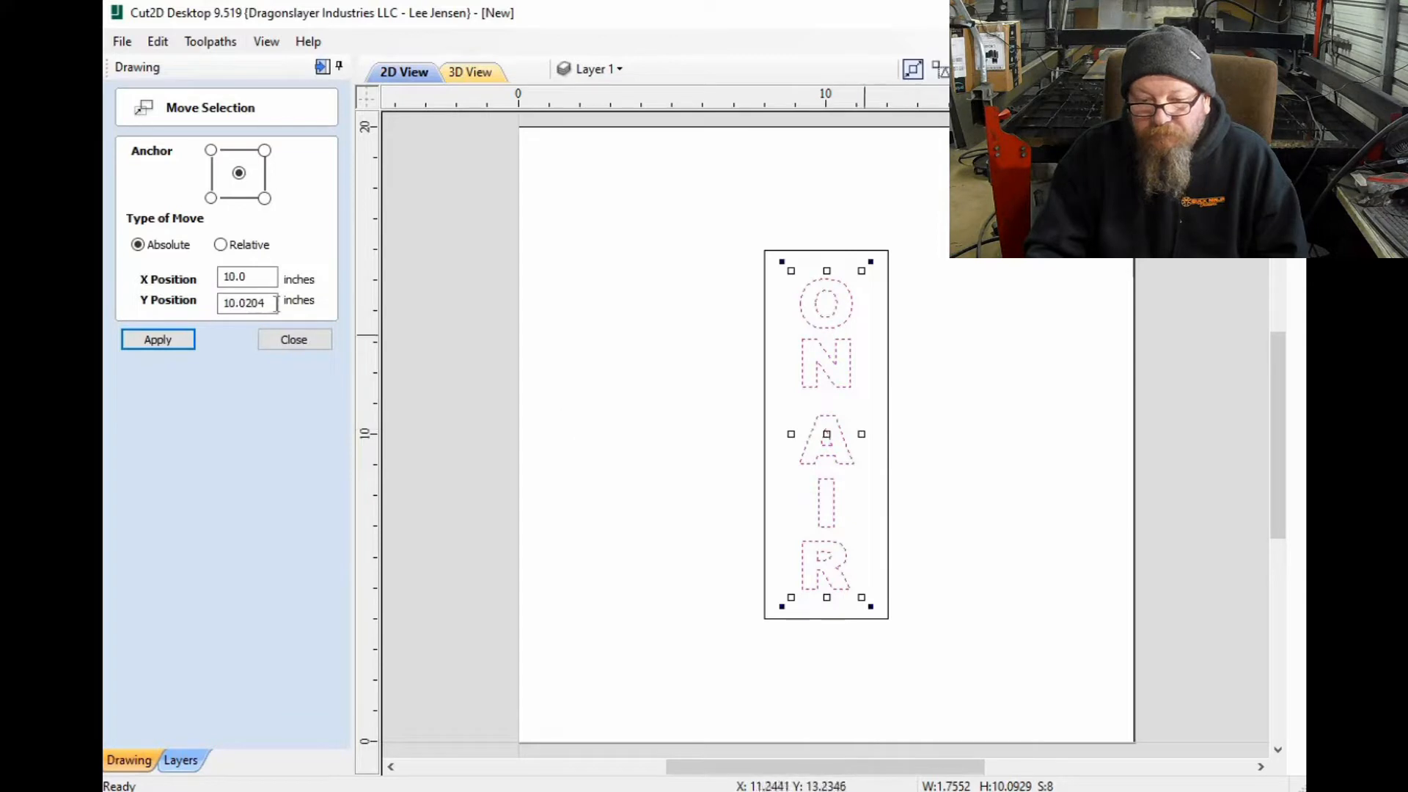
left_click_drag(267, 303, 219, 303)
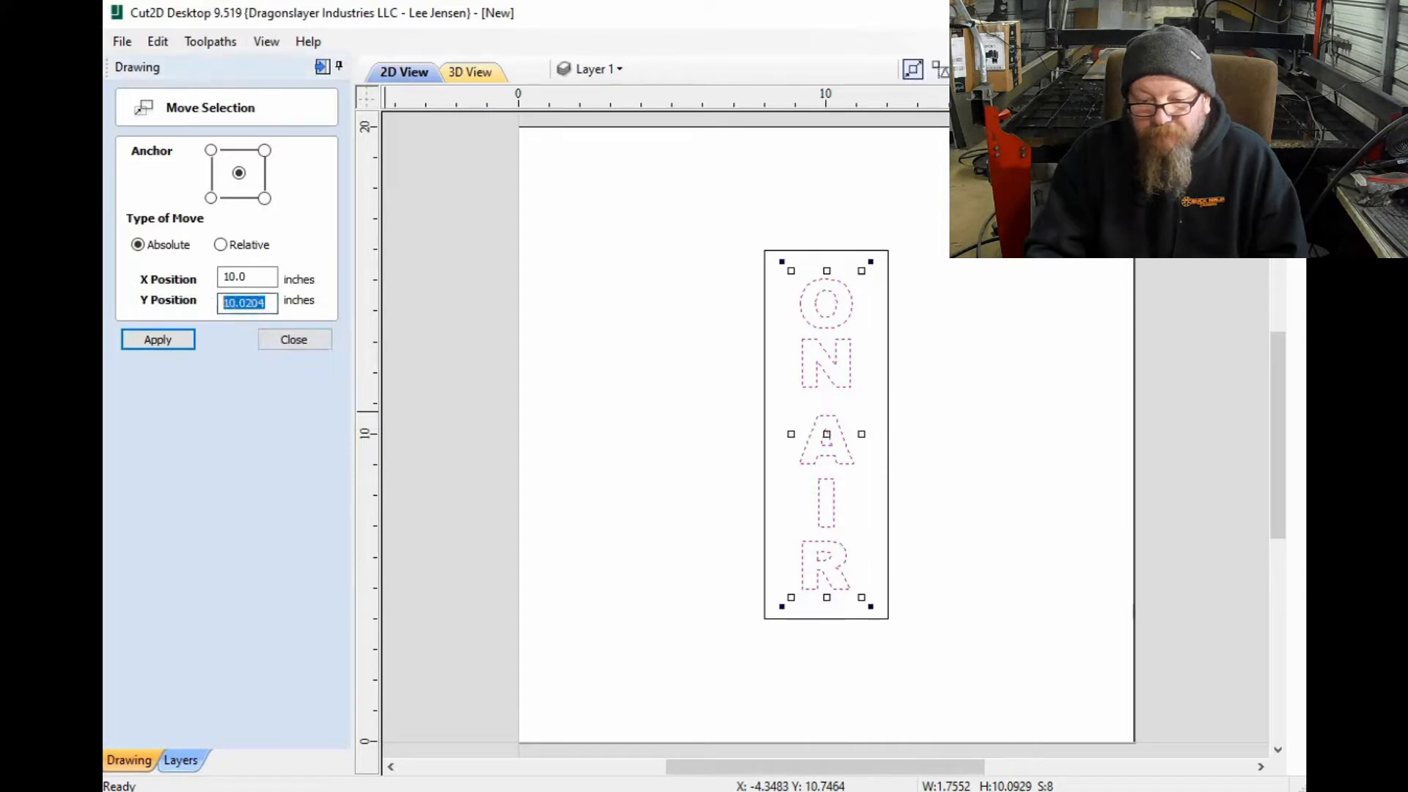
type("10")
left_click(166, 342)
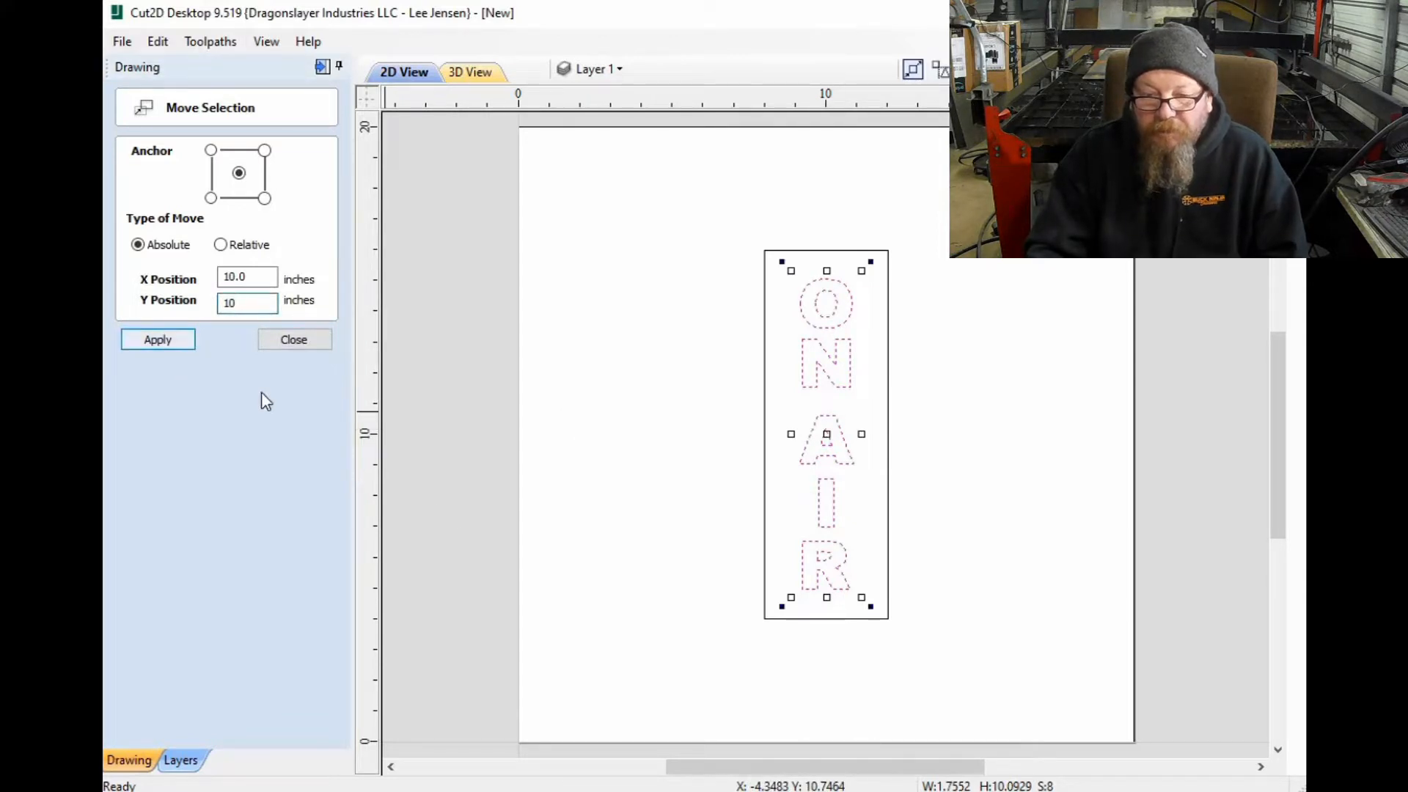
left_click(495, 525)
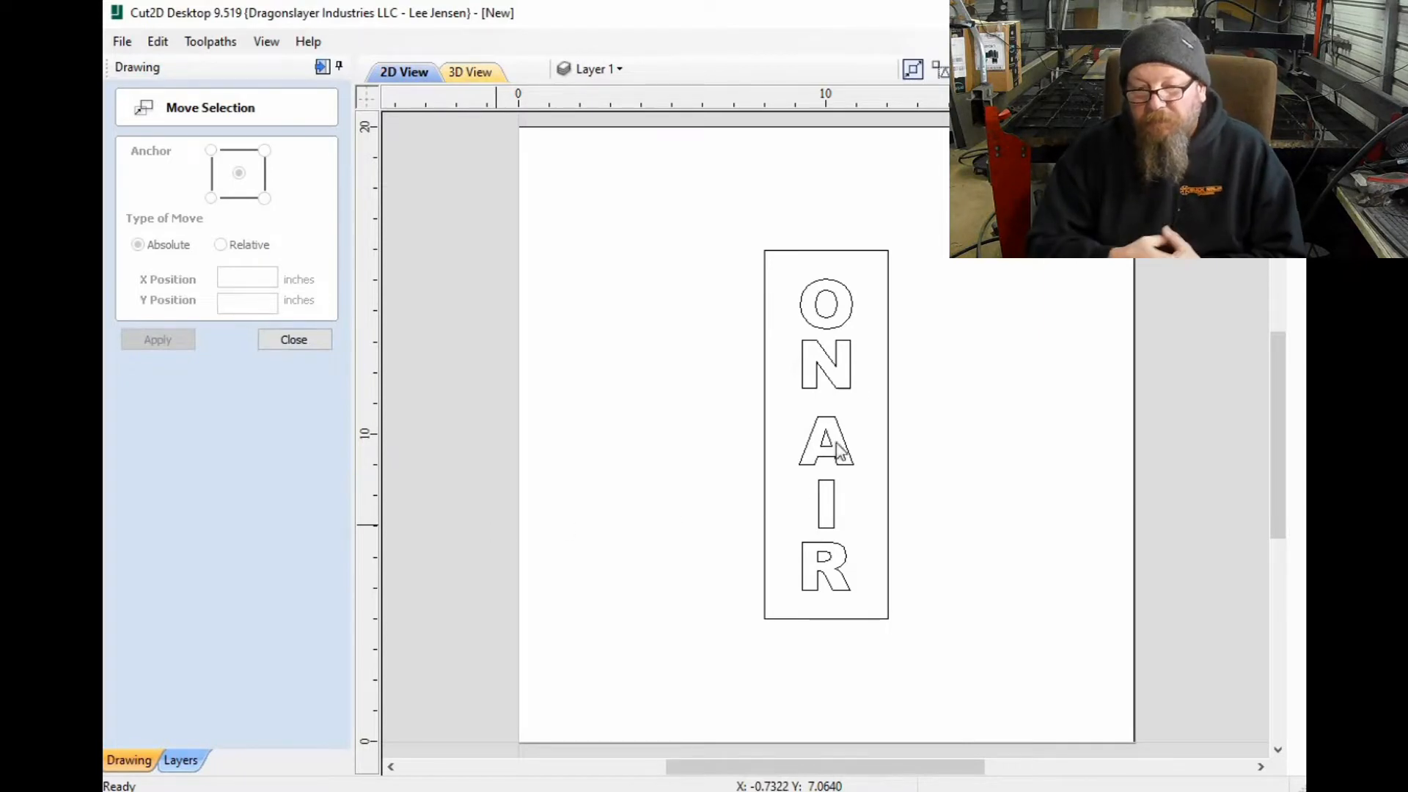
Step: Raise the letters O and N slightly to widen the word gap, and reduce the whole stack's height to about 10.07 inches
left_click_drag(869, 279, 803, 396)
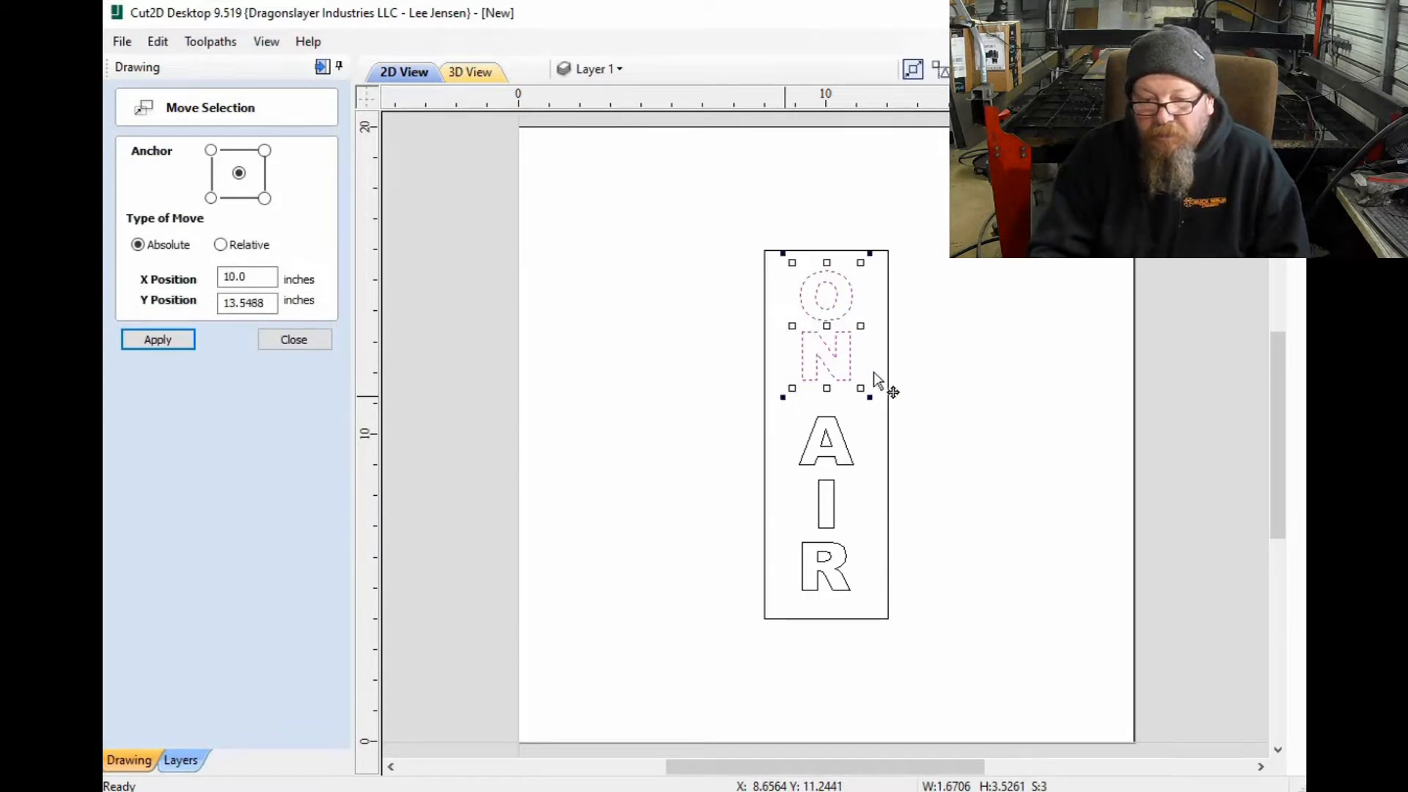
left_click(869, 278)
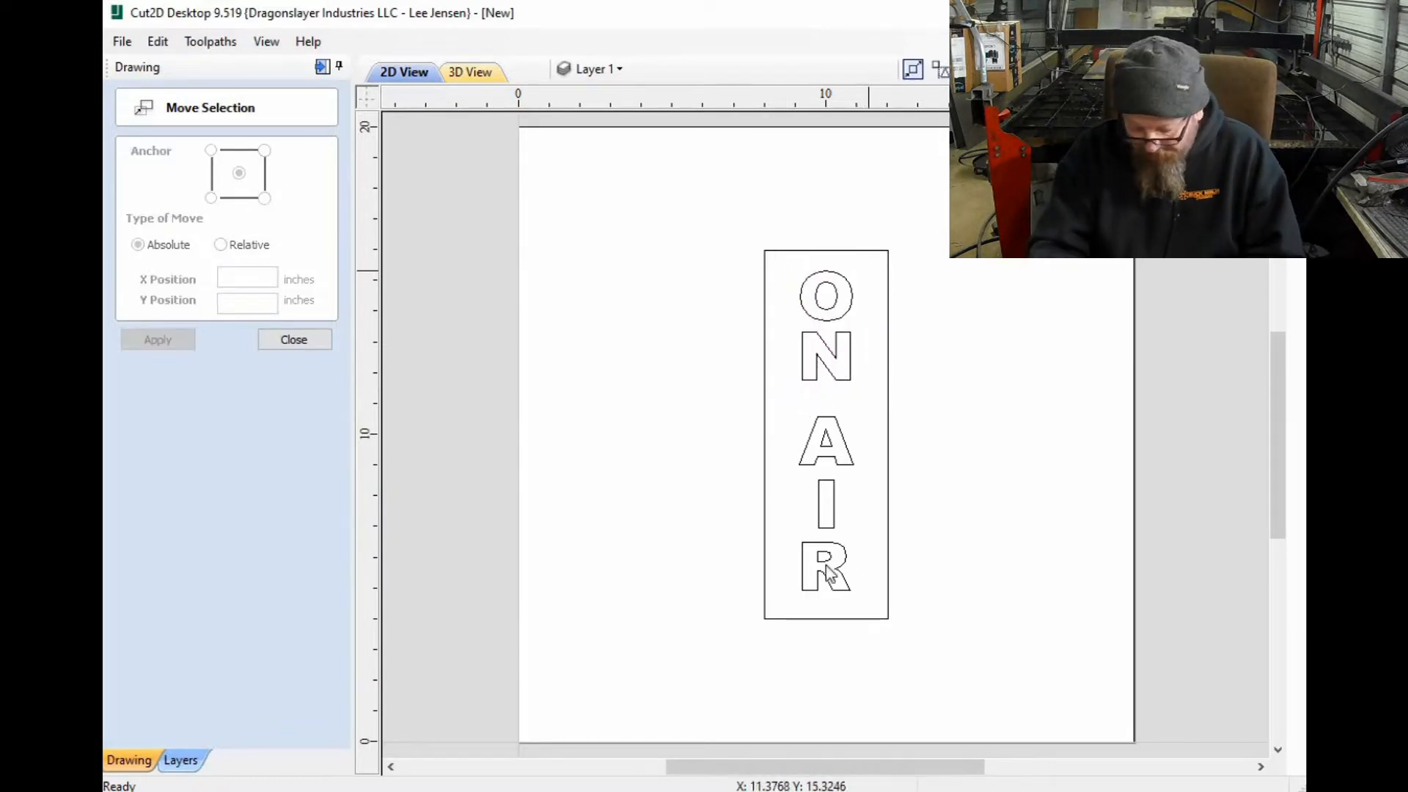
left_click_drag(873, 264, 786, 603)
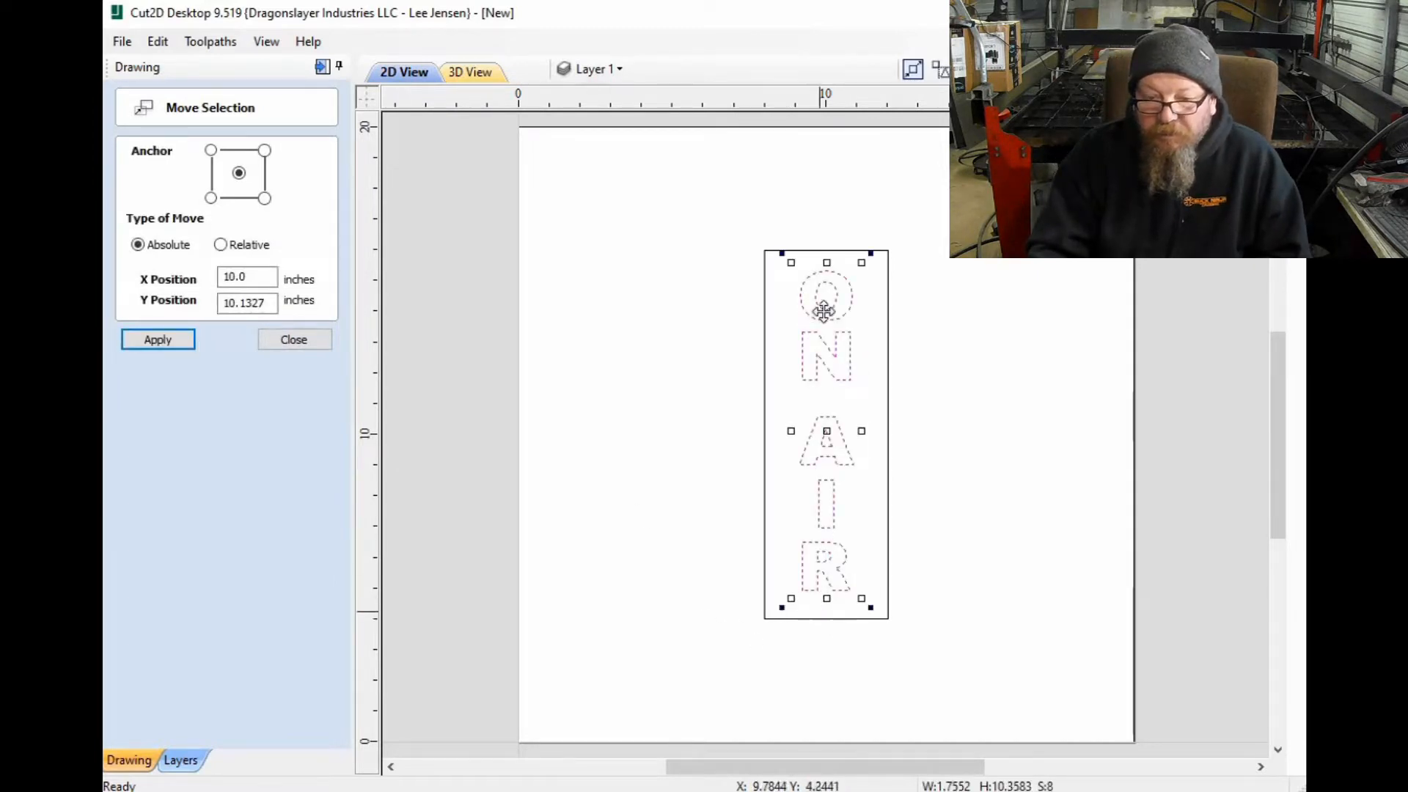
left_click_drag(826, 265, 826, 276)
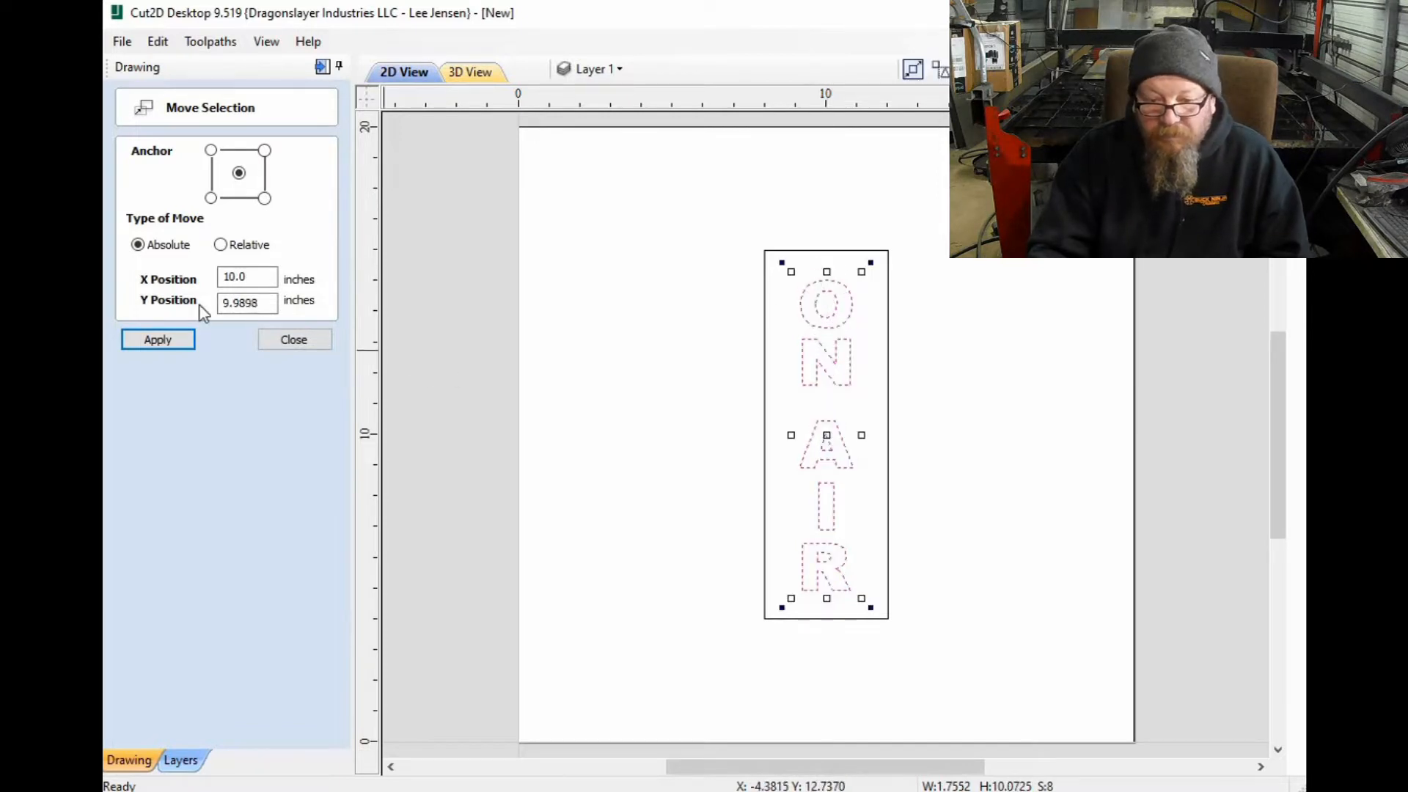
Step: Set the letter stack's absolute Y position to 10 inches and finish the move
double_click(242, 303)
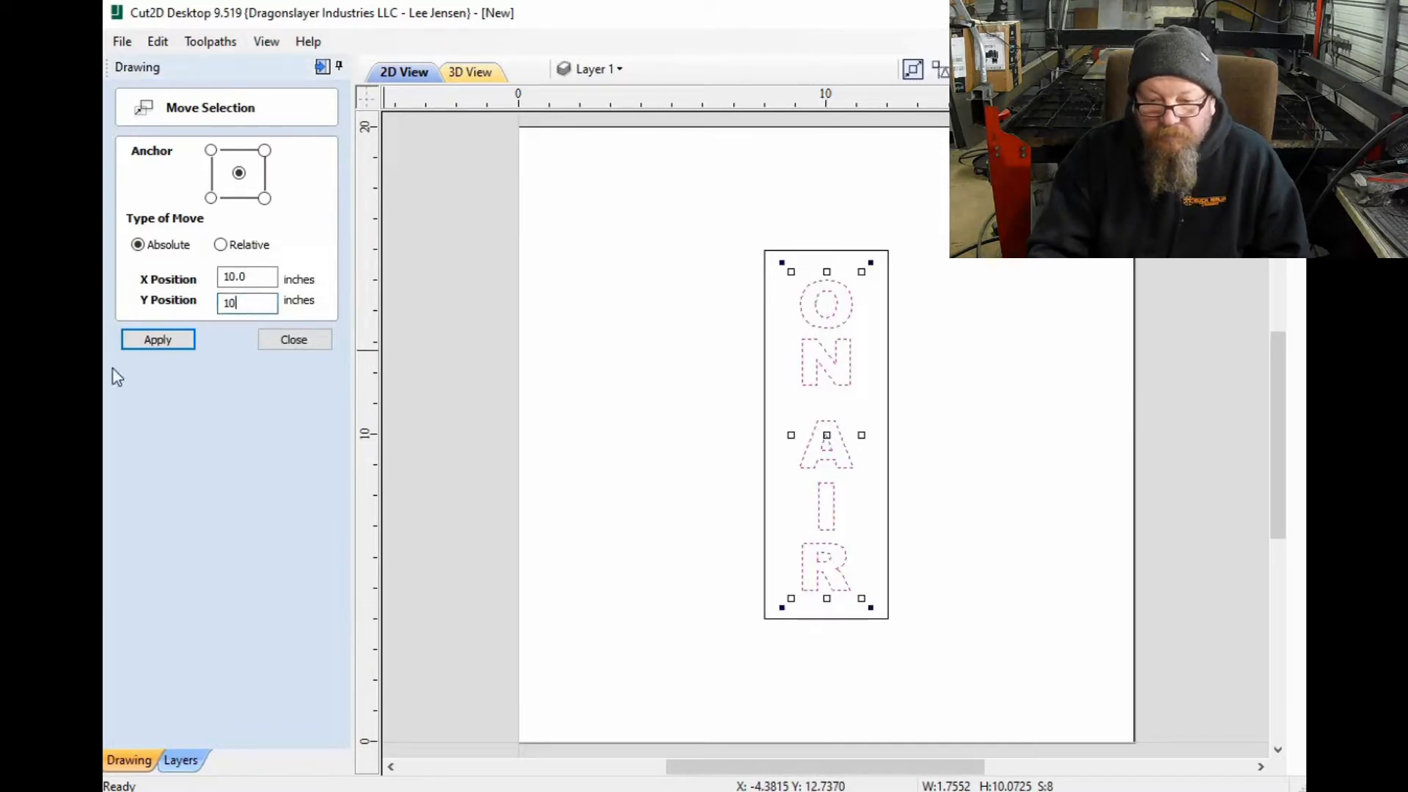
left_click(139, 345)
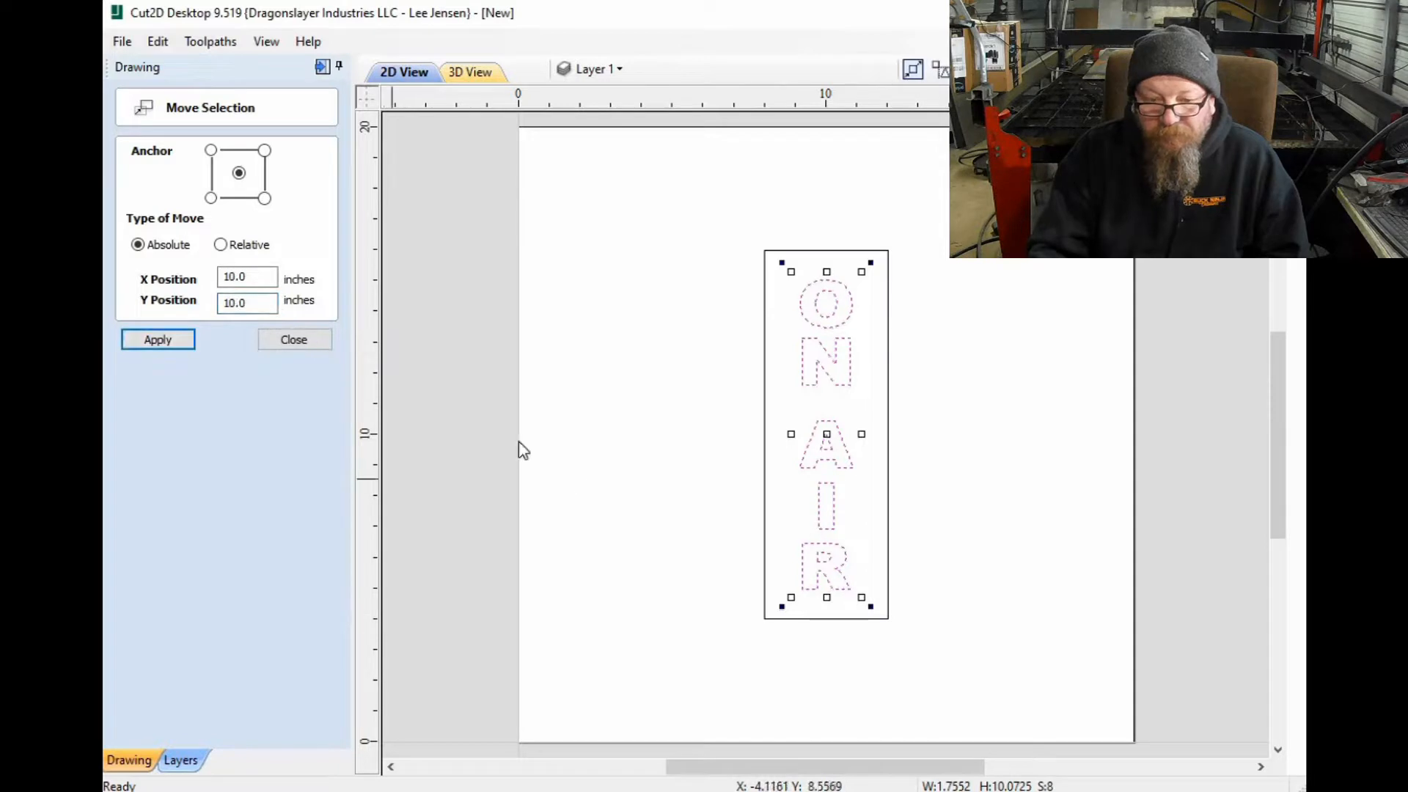
left_click(294, 340)
left_click(603, 476)
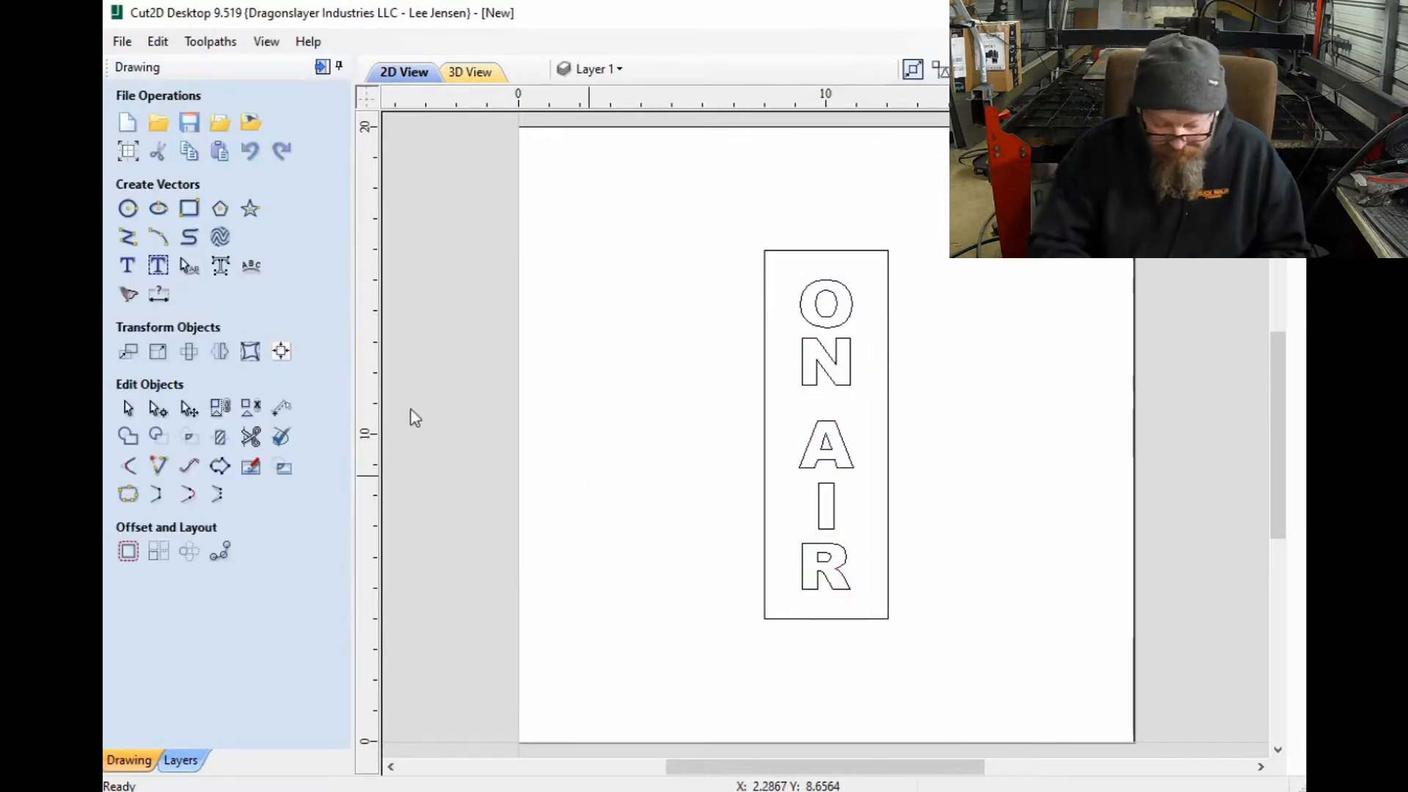
Step: Draw four square-cornered rectangles, 0.1 by 0.5 inches, placed over the O, the A and the R, and just left of the R
left_click(189, 210)
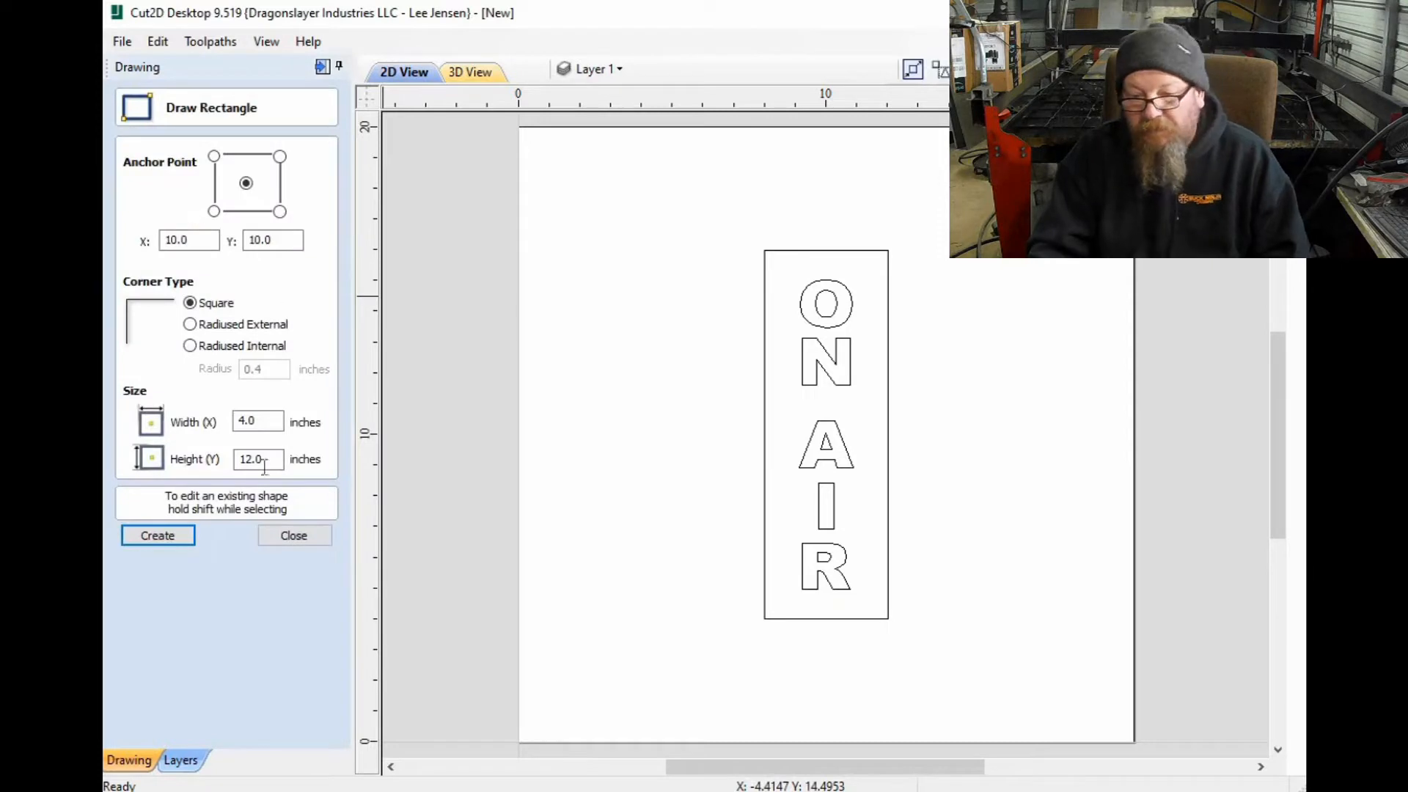
double_click(233, 429)
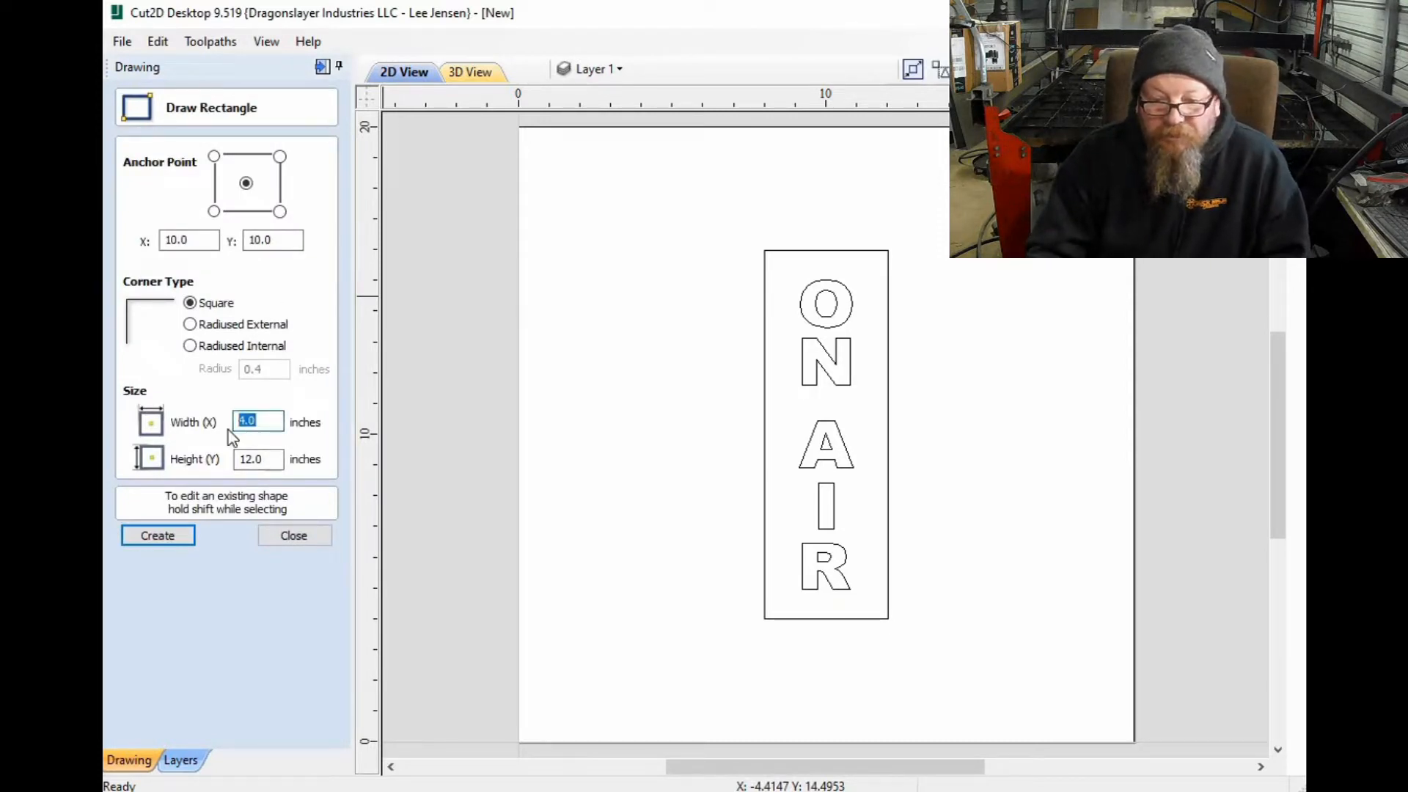
type(".1")
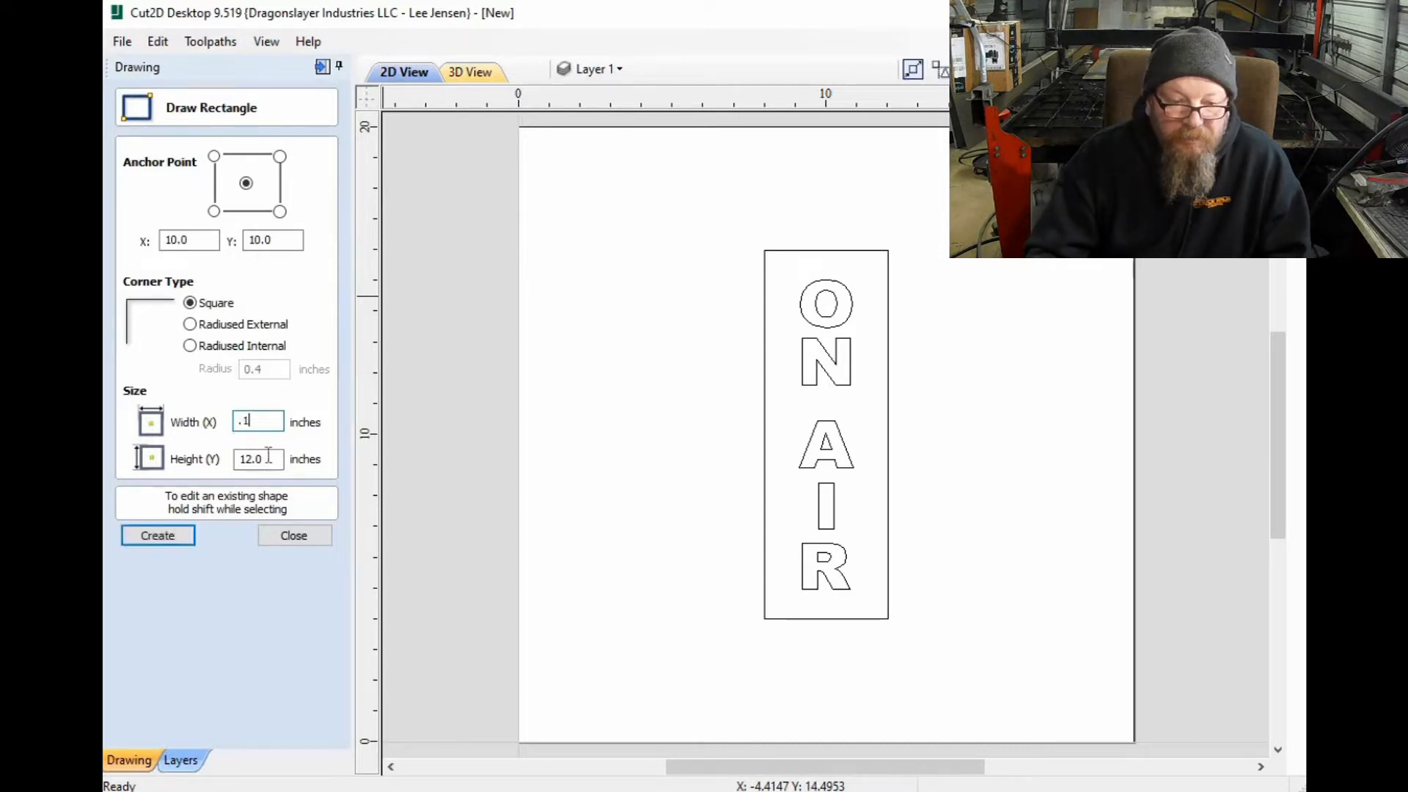
key("Tab")
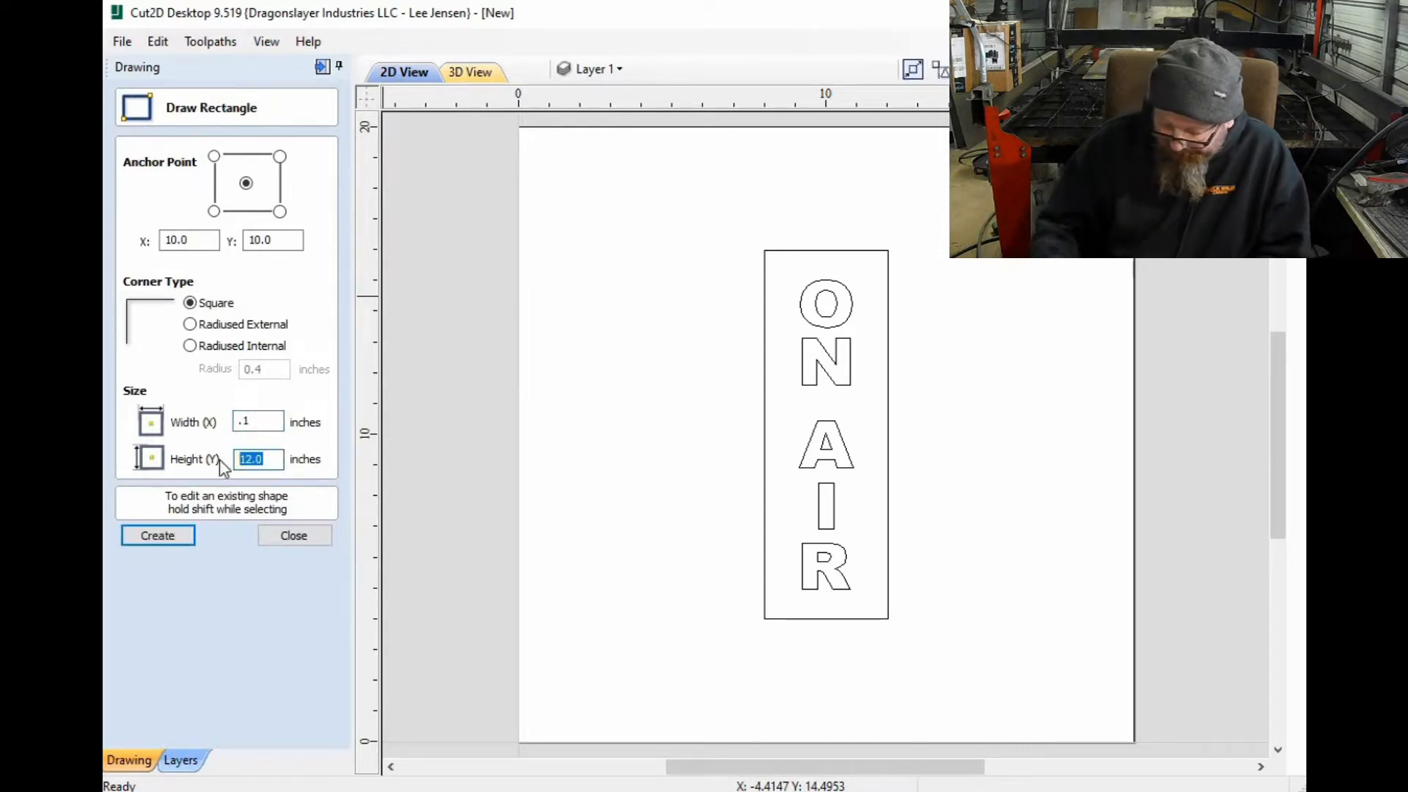
type(".5")
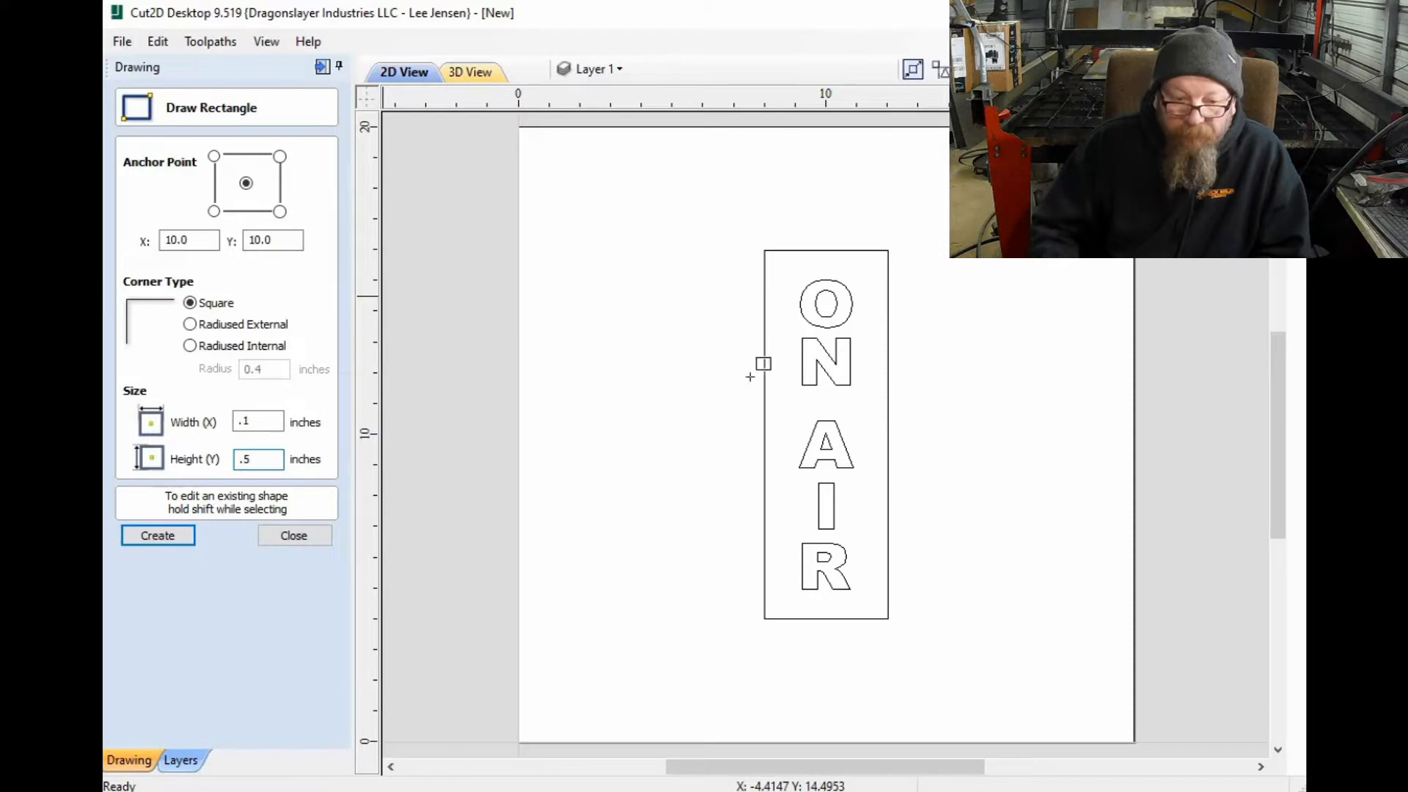
left_click(825, 304)
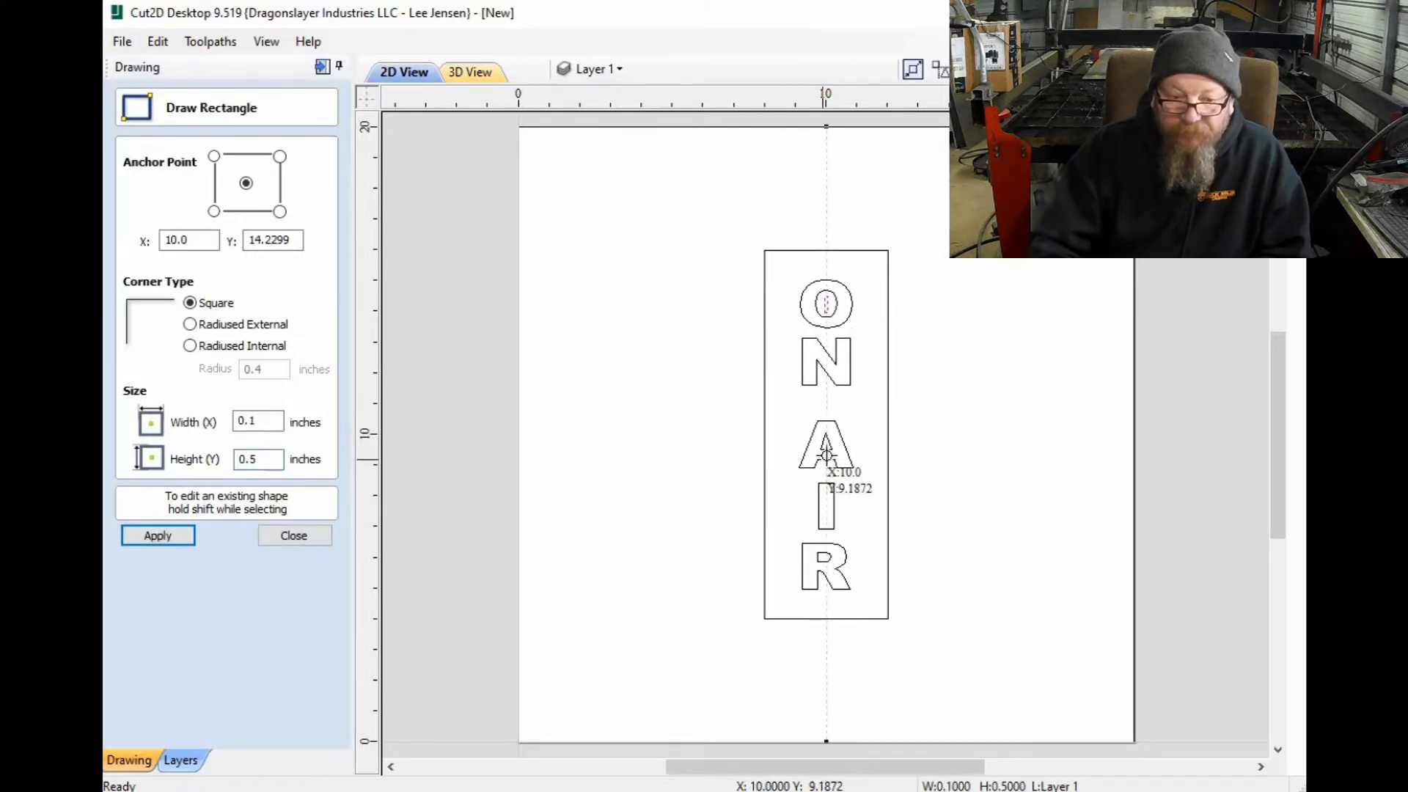
left_click(826, 458)
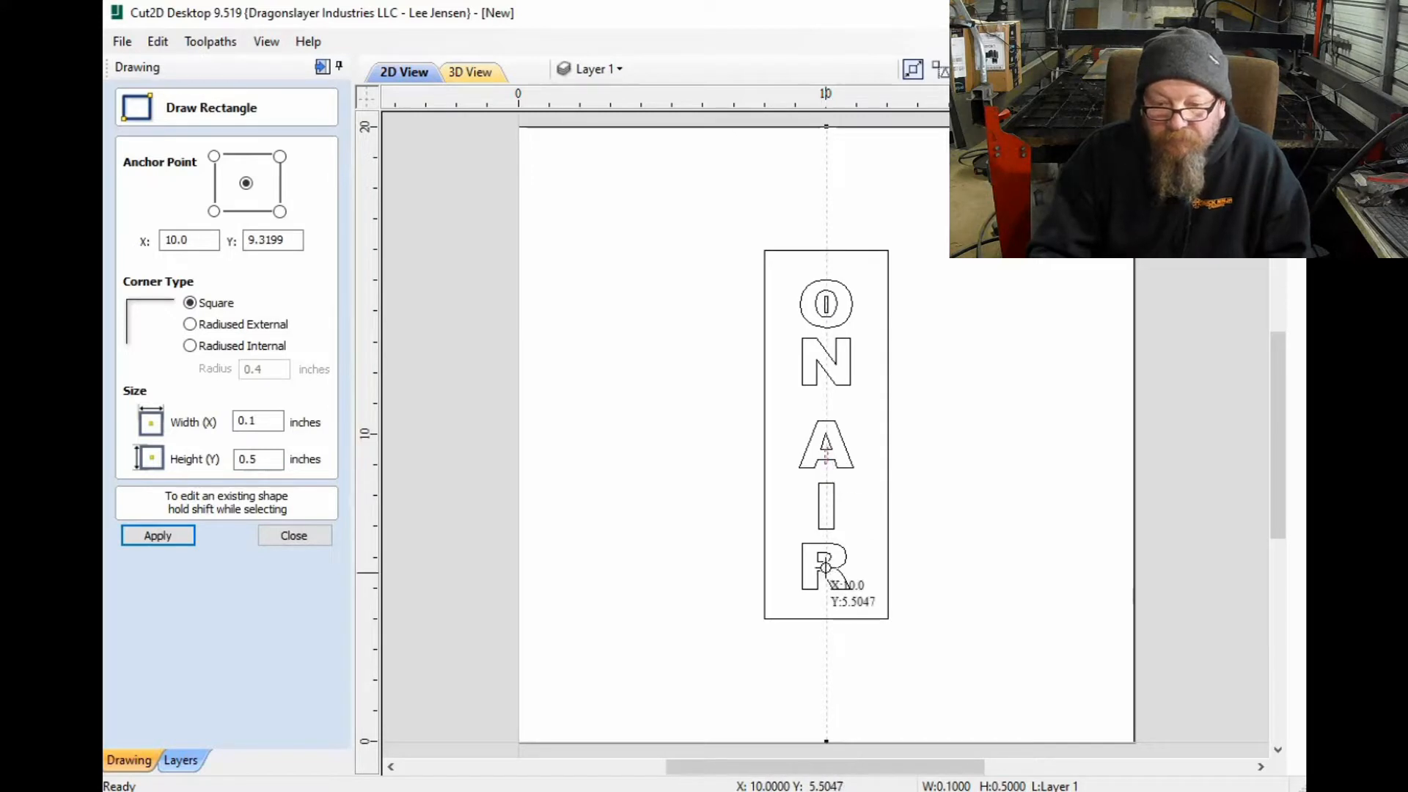
left_click(826, 570)
left_click(156, 535)
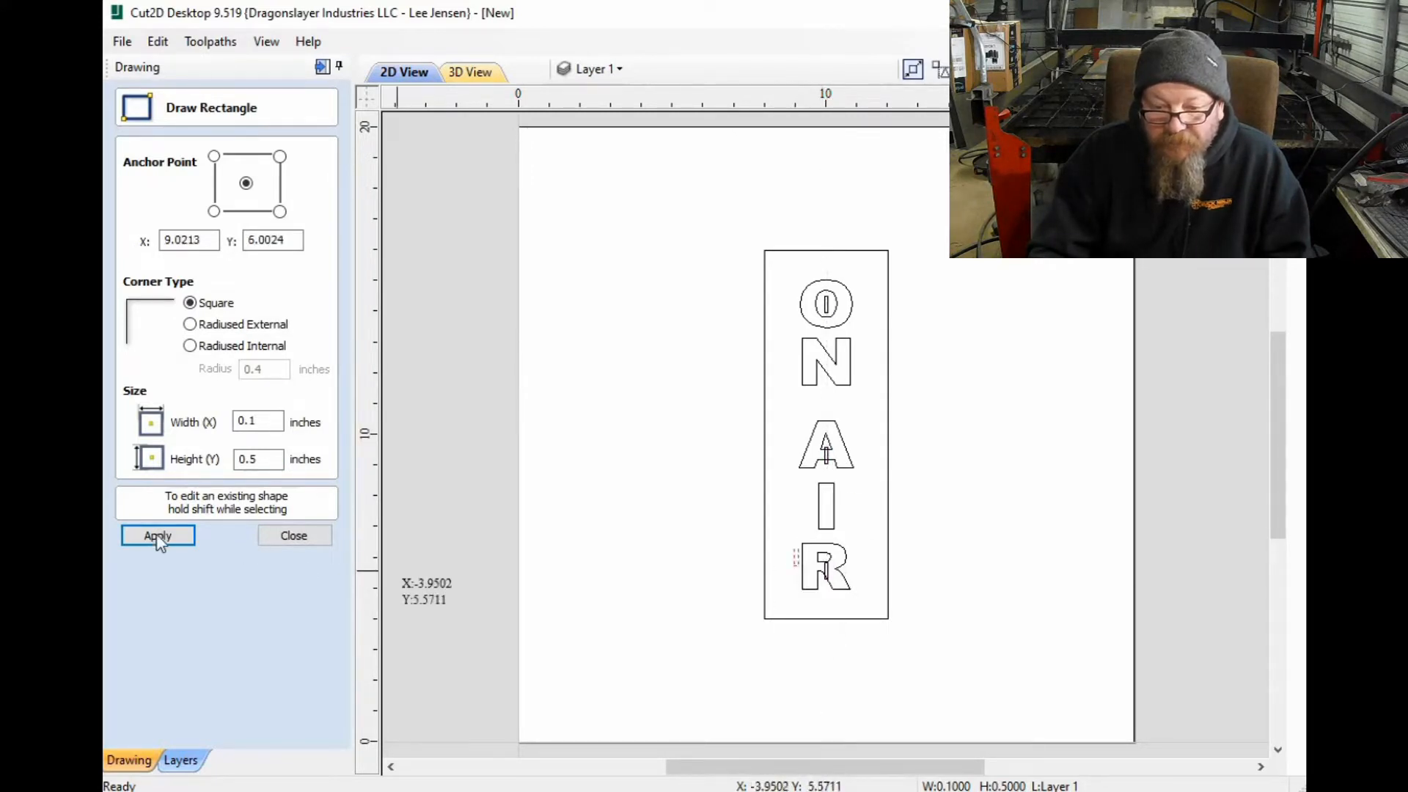
left_click(294, 535)
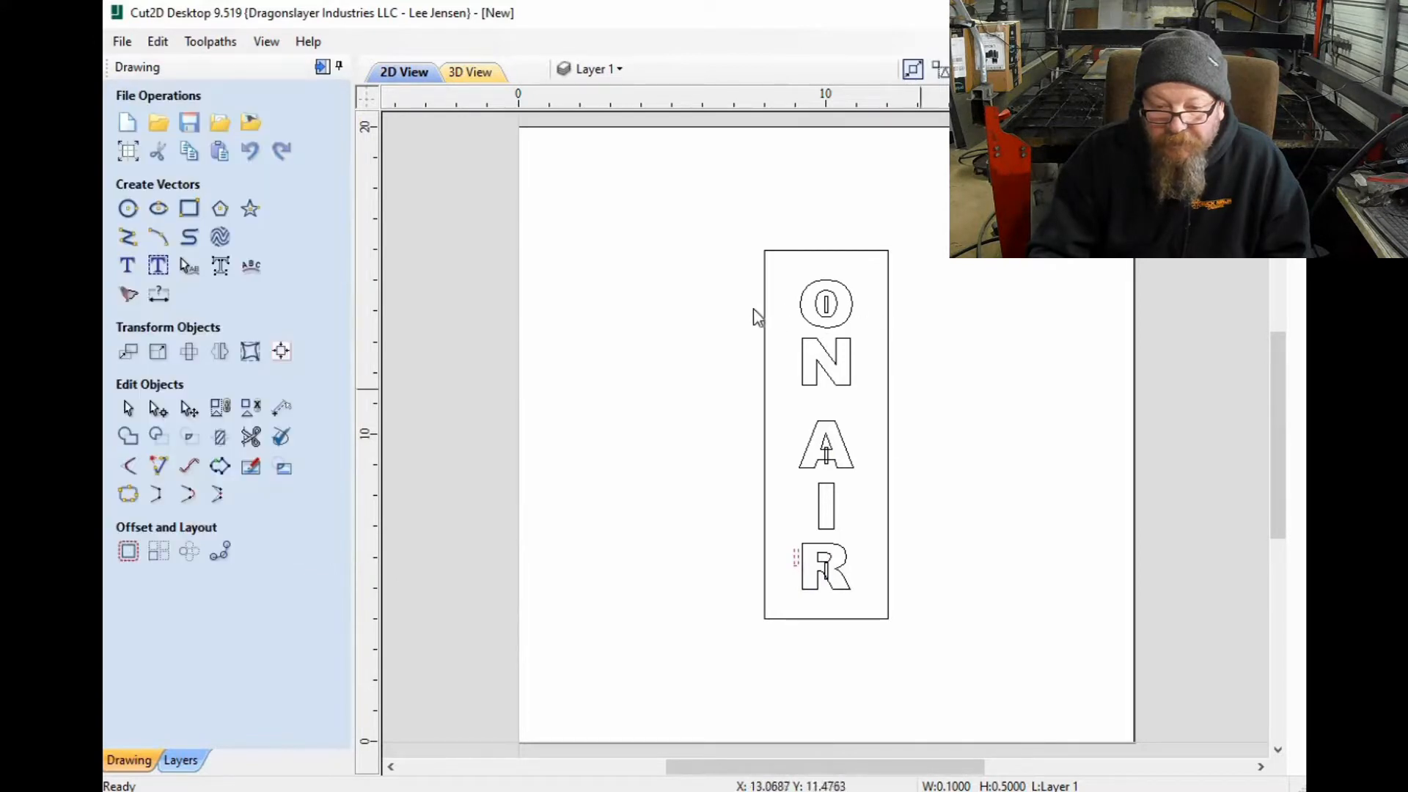
Step: Stretch the thin rectangle in the O past the letter's upper and lower edges, to a height of about 1.82 inches
scroll(753, 313, "up", 3)
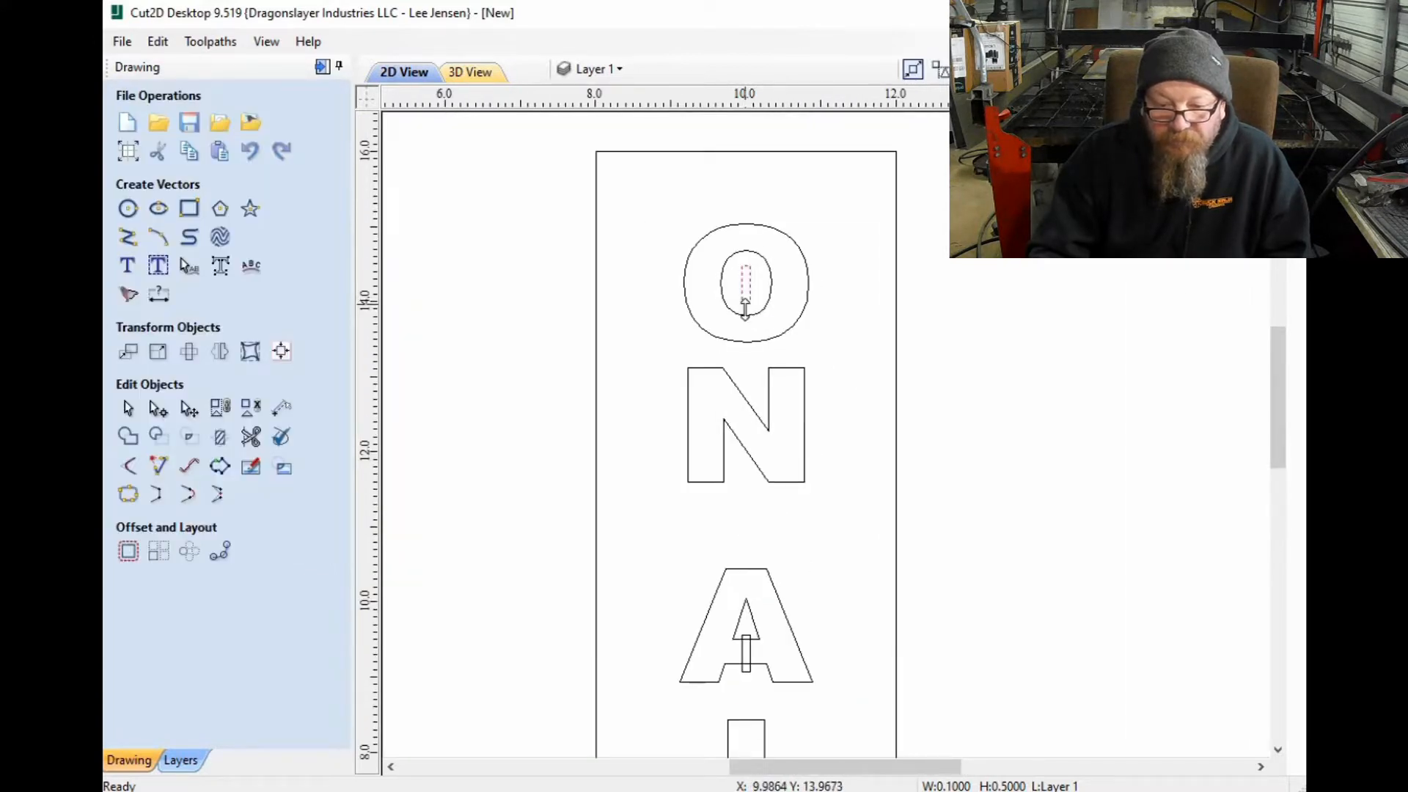
left_click(746, 302)
left_click_drag(746, 311, 746, 360)
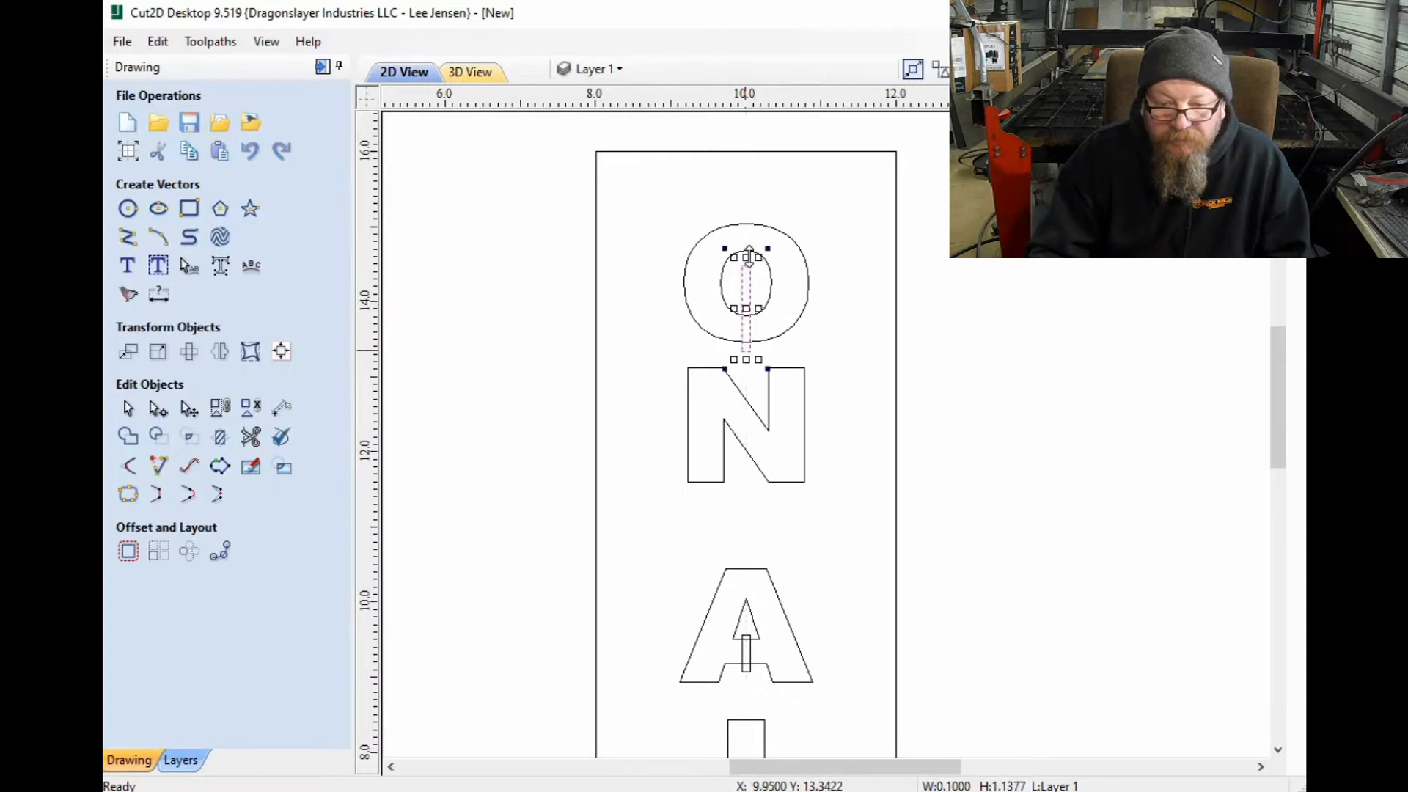
left_click_drag(748, 225, 748, 215)
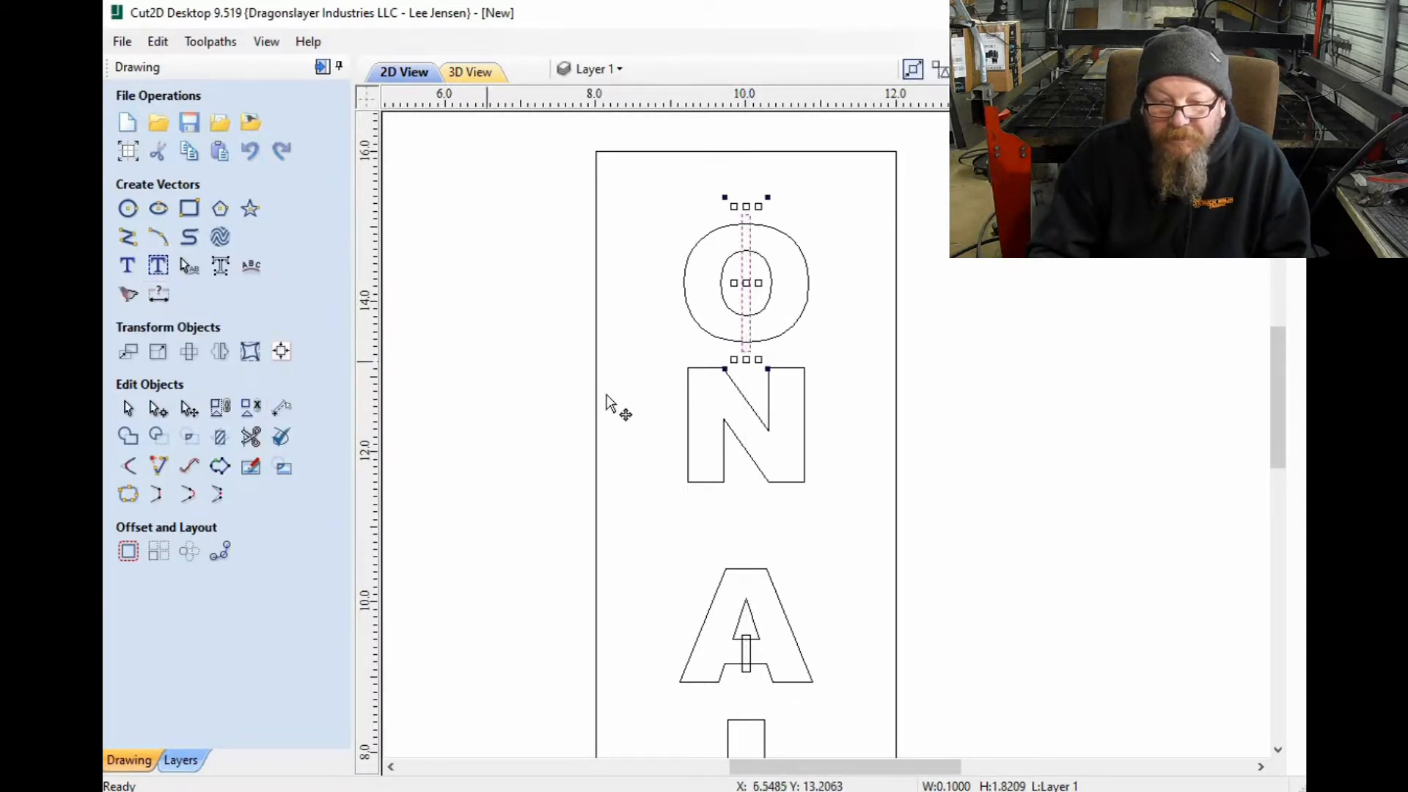
Step: Move the thin rectangle on the R slightly left and up so it bridges the inner opening and the gap below
scroll(704, 581, "down", 2)
scroll(760, 717, "up", 4)
scroll(748, 670, "down", 4)
scroll(733, 644, "up", 3)
scroll(752, 662, "up", 1)
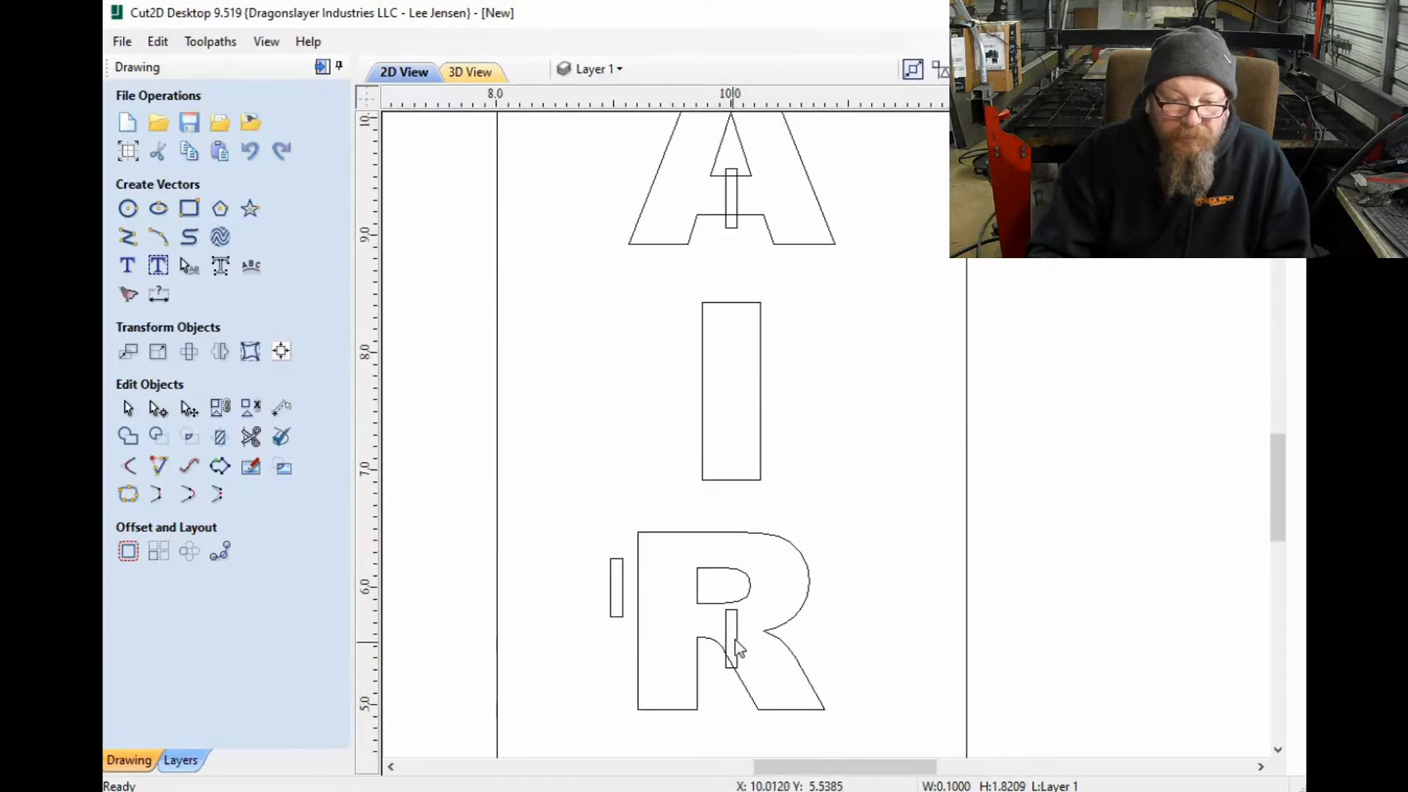
left_click(736, 642)
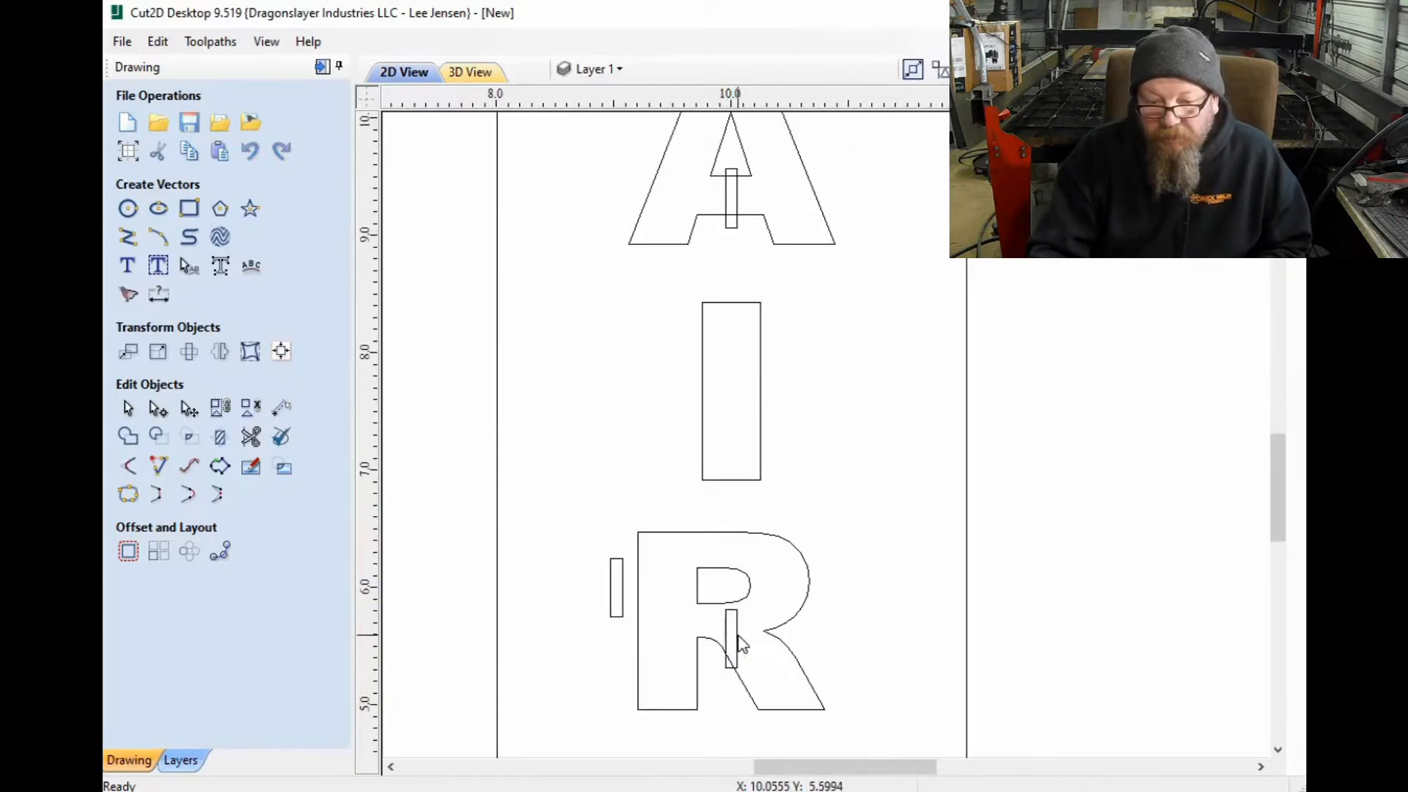
left_click(725, 624)
left_click_drag(717, 621, 699, 614)
Step: Rotate the thin rectangle left of the R by 90 degrees and stretch it across the stem into the inner opening, about 0.75 inches wide
left_click(618, 572)
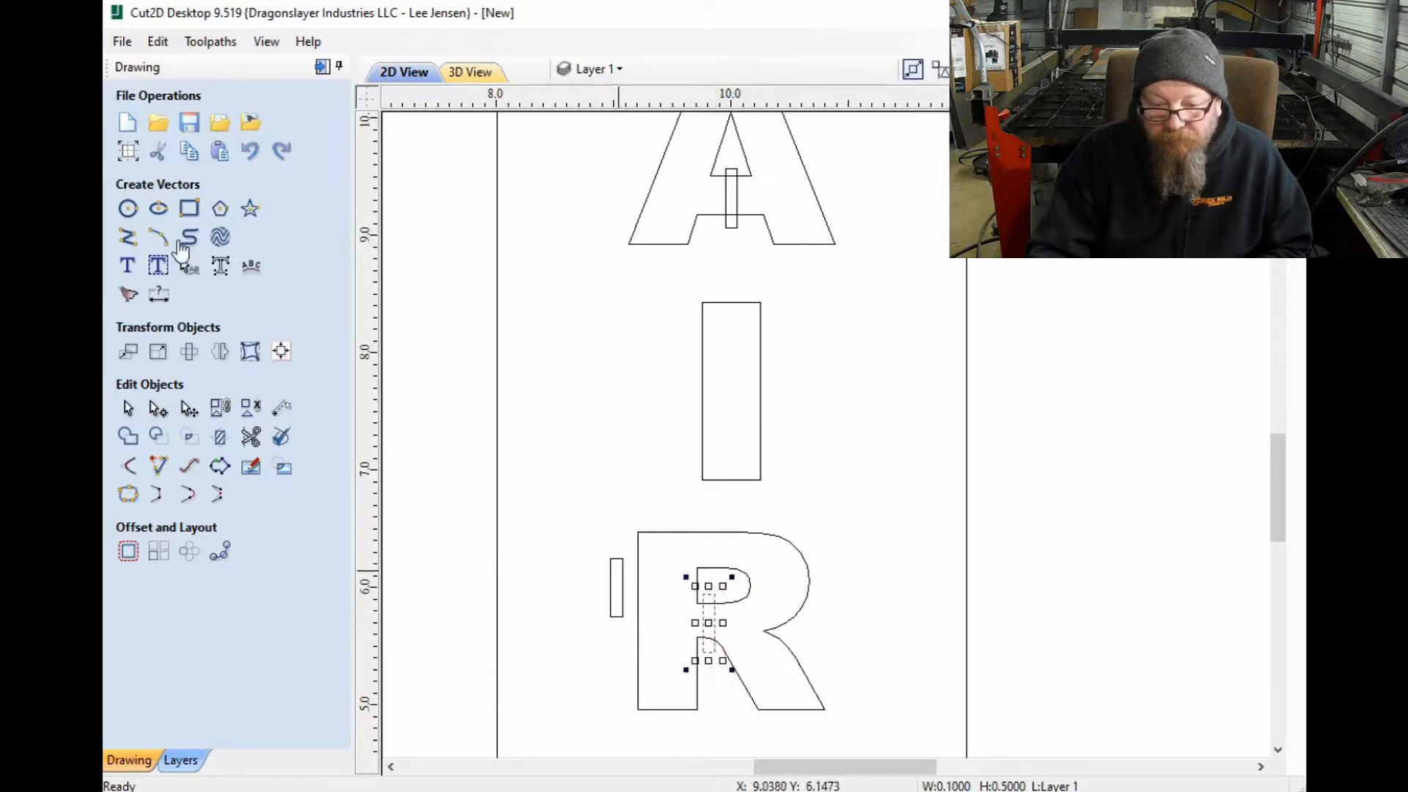
left_click(190, 352)
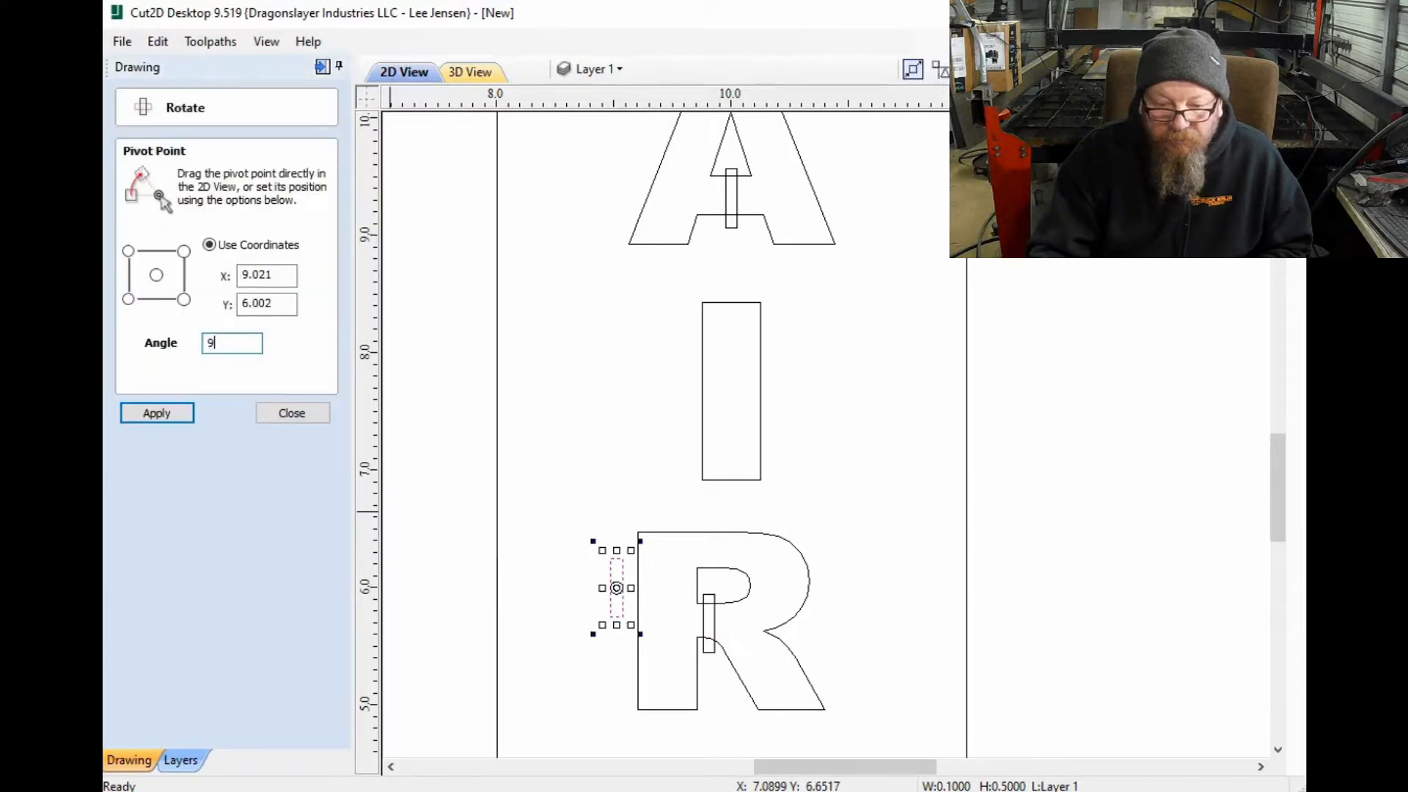
left_click(180, 415)
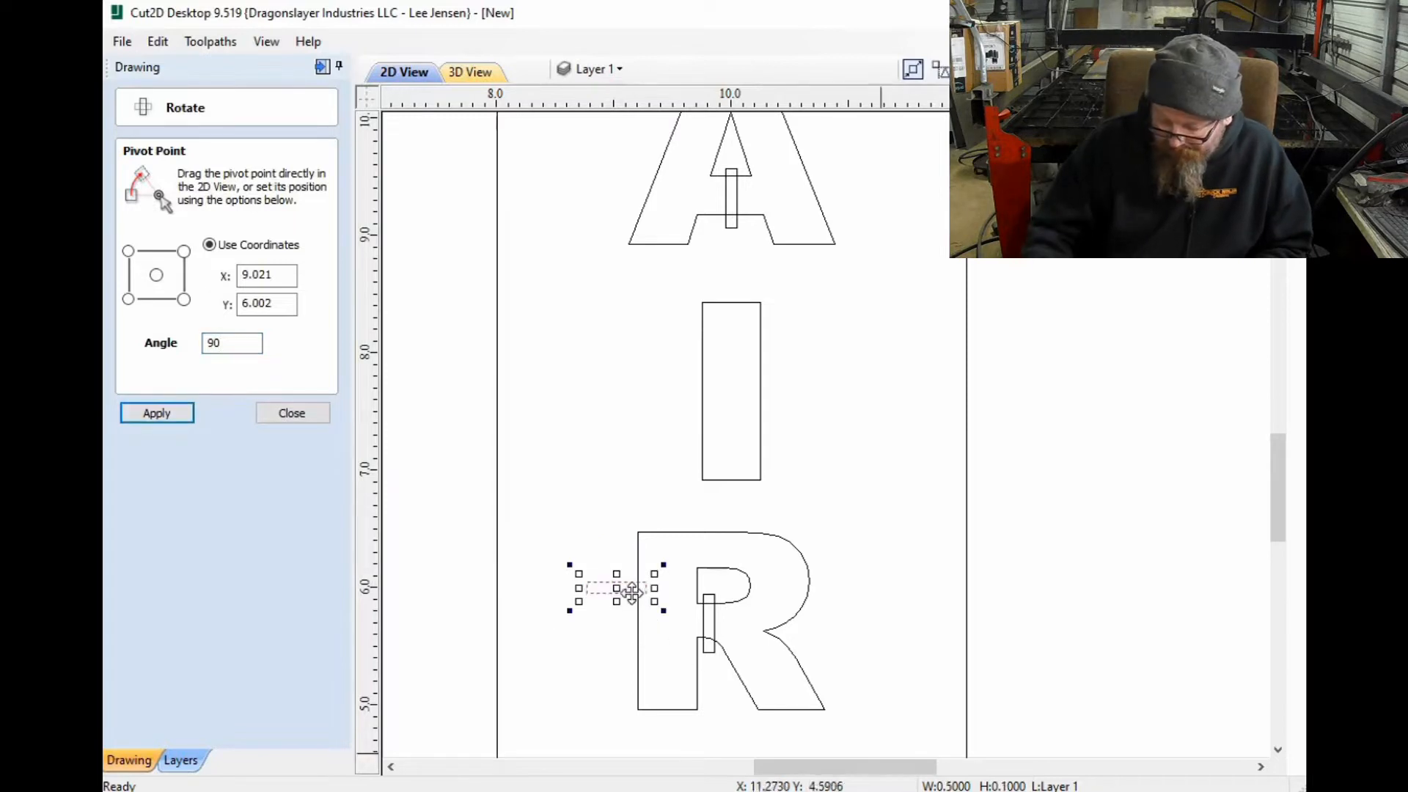
left_click_drag(642, 583, 716, 583)
left_click(310, 417)
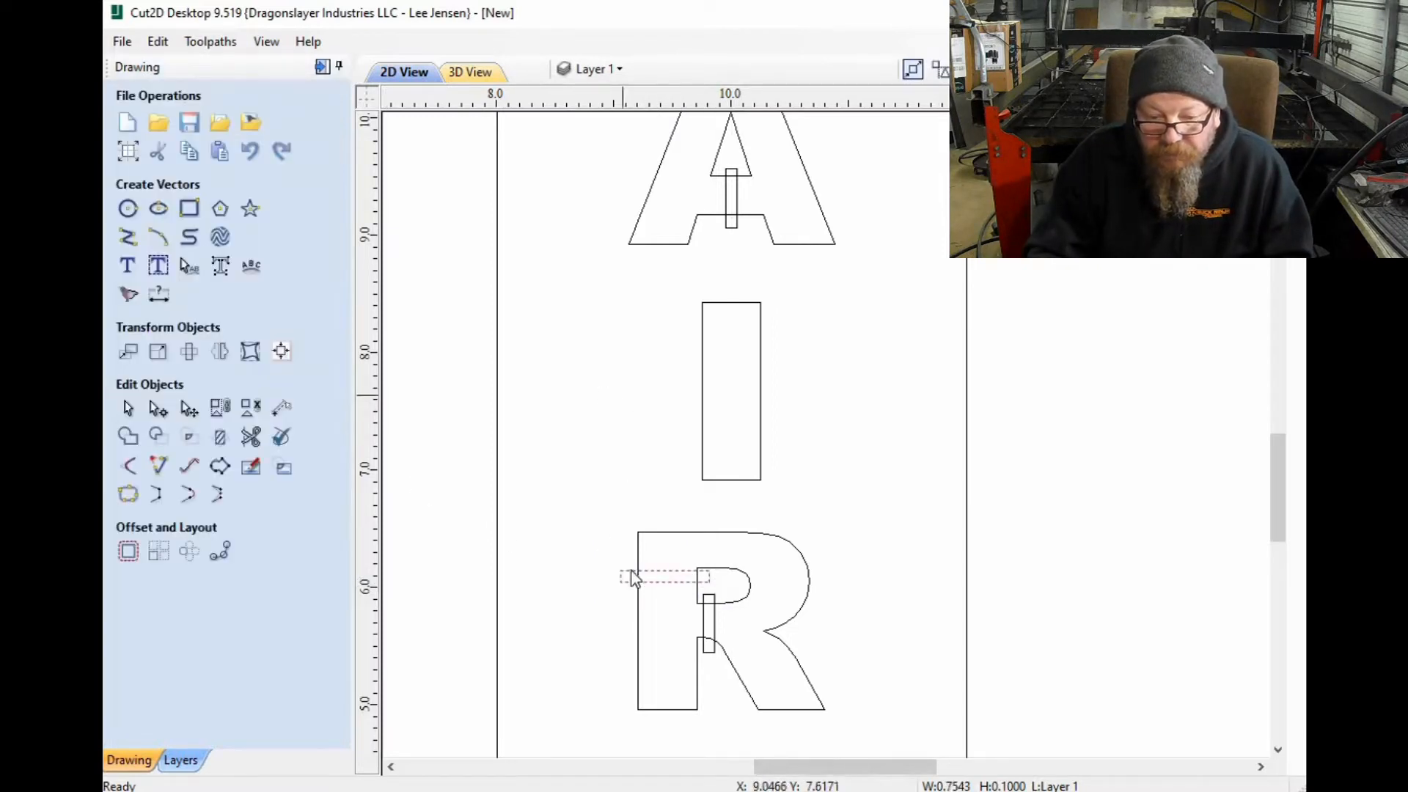
Step: Centre the tall thin rectangle both ways on the inner opening of the O
scroll(633, 579, "up", 3)
scroll(679, 396, "down", 6)
scroll(445, 342, "up", 2)
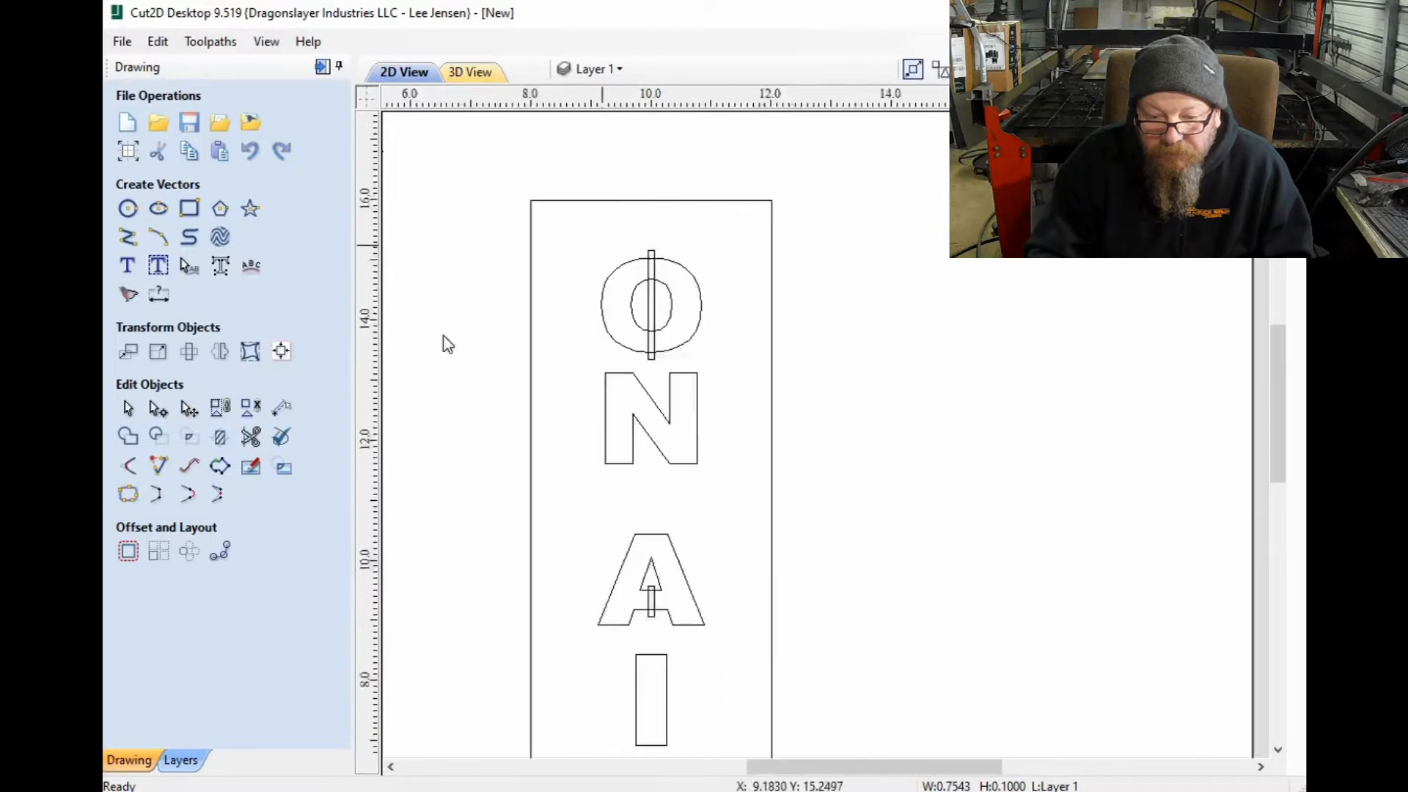
scroll(599, 236, "up", 2)
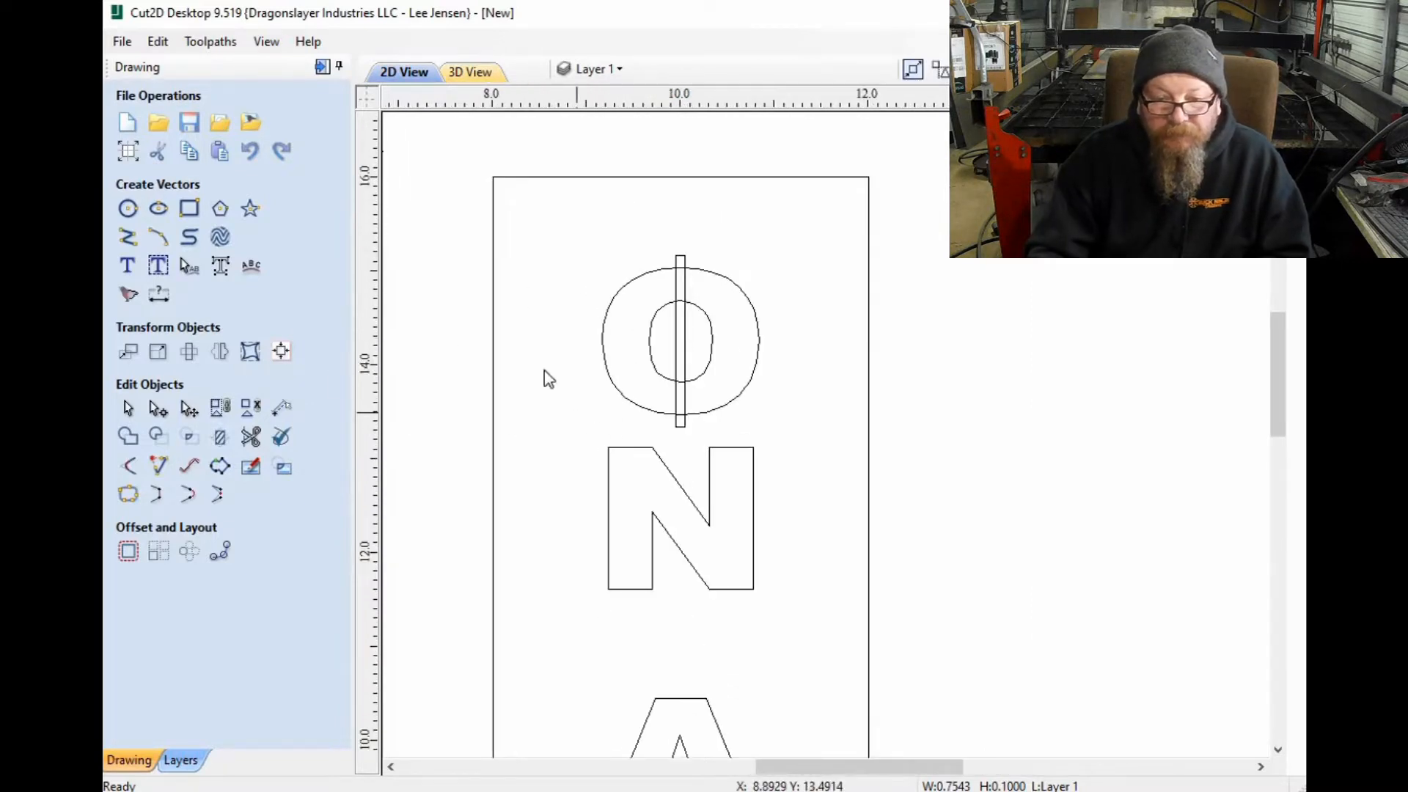
left_click(657, 363)
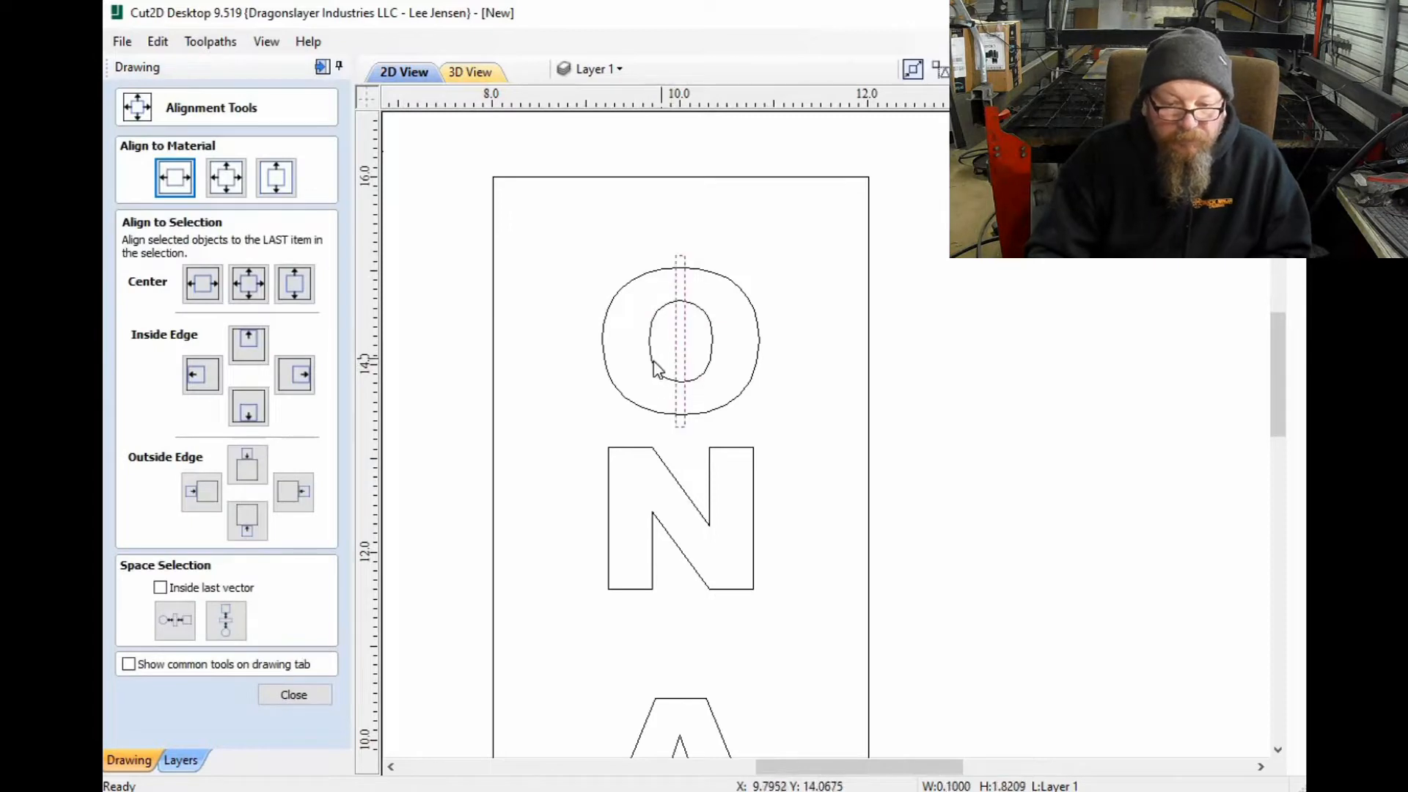
left_click(653, 360, "shift")
left_click(248, 283)
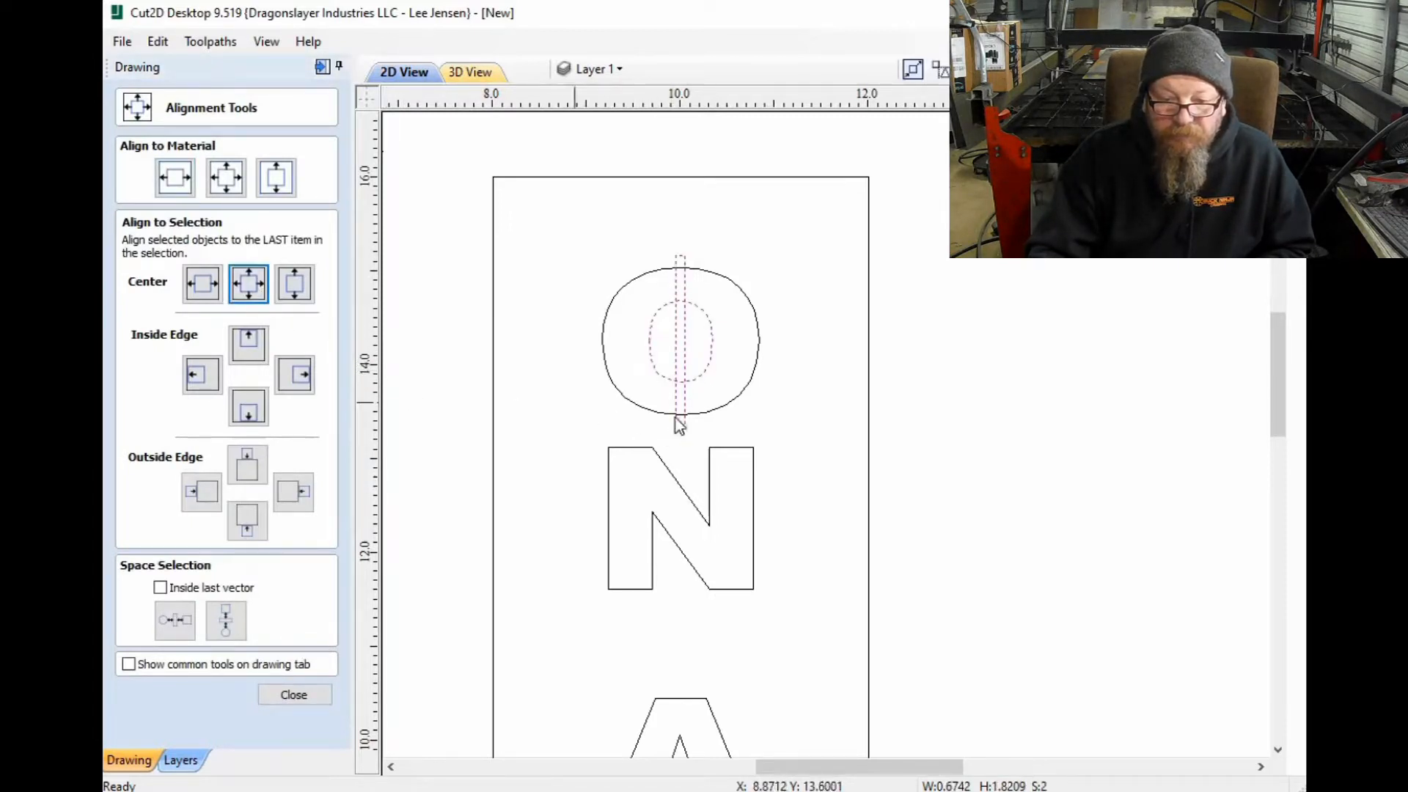
Step: Centre the thin rectangle of the A horizontally on the letter's inner triangle
scroll(679, 613, "down", 3)
scroll(698, 503, "up", 3)
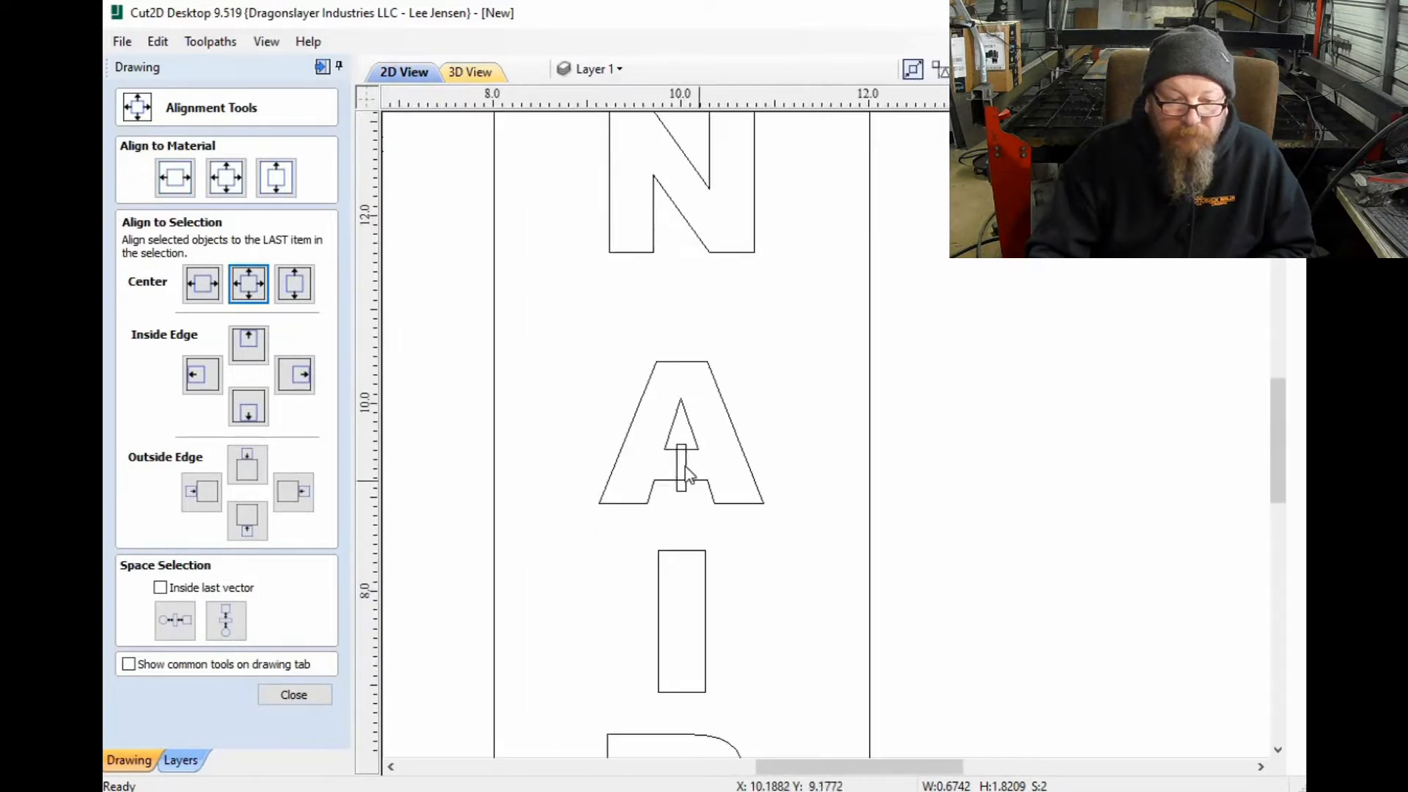
left_click(696, 462)
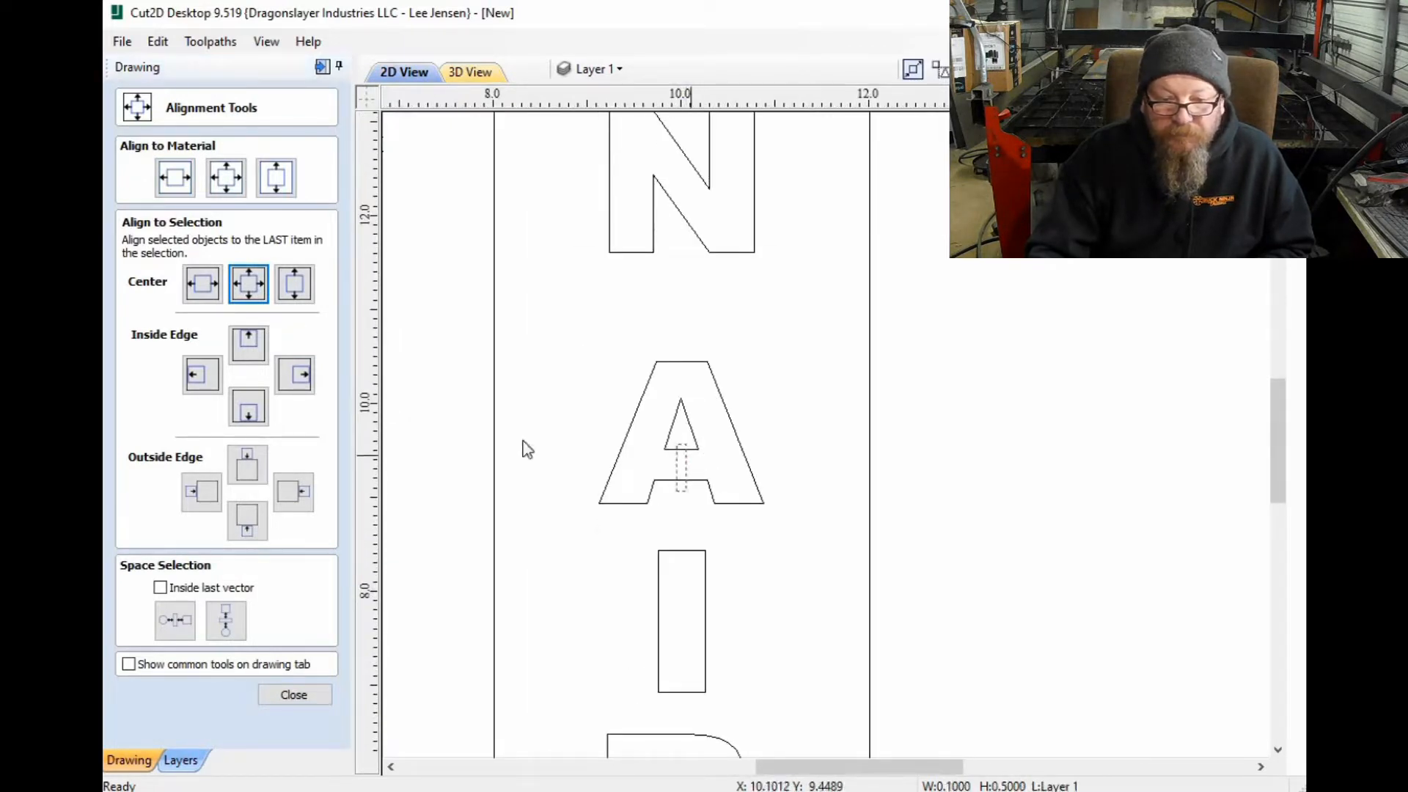
left_click(203, 285)
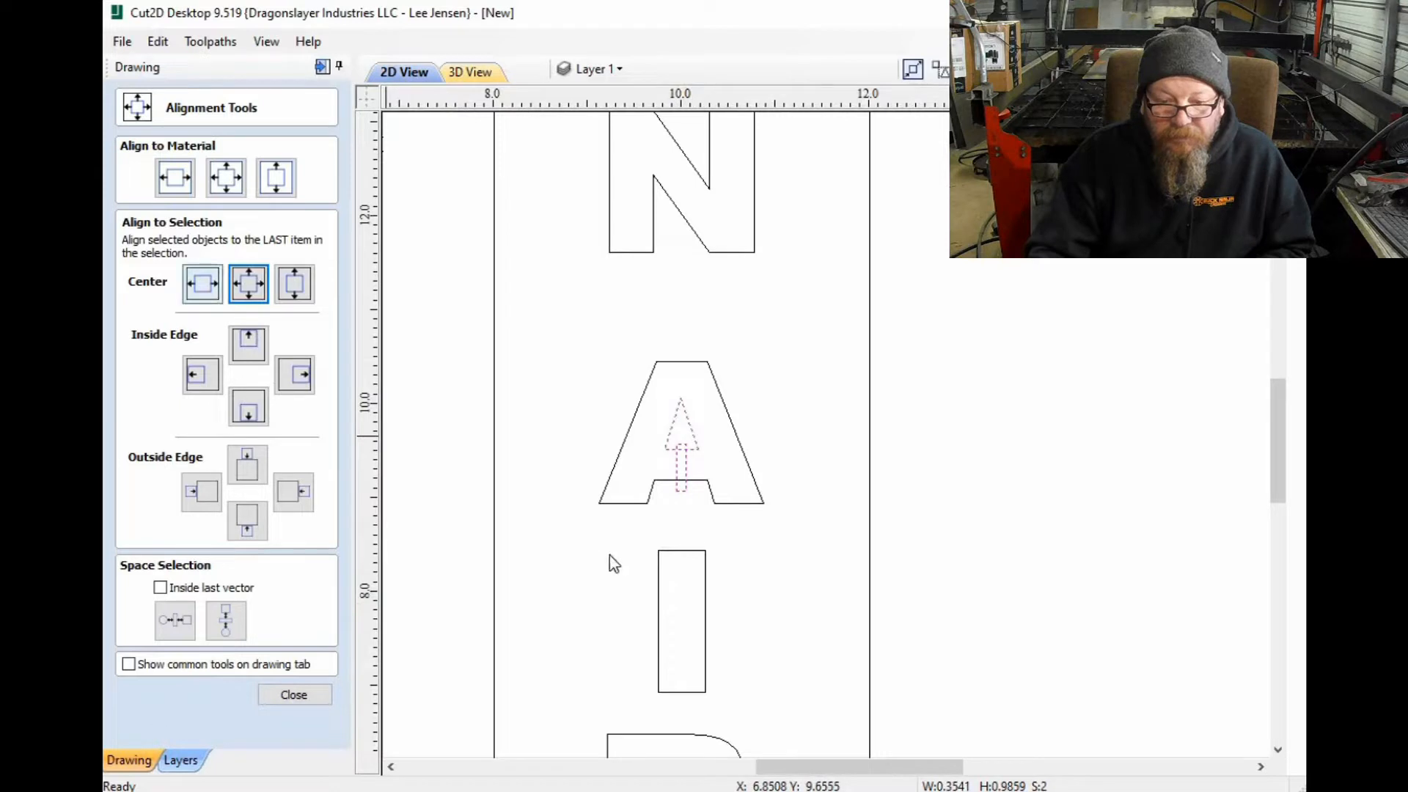
Step: Align the vertical thin rectangle on the R with the inside left edge of the letter's inner opening
scroll(671, 527, "down", 3)
scroll(723, 503, "down", 2)
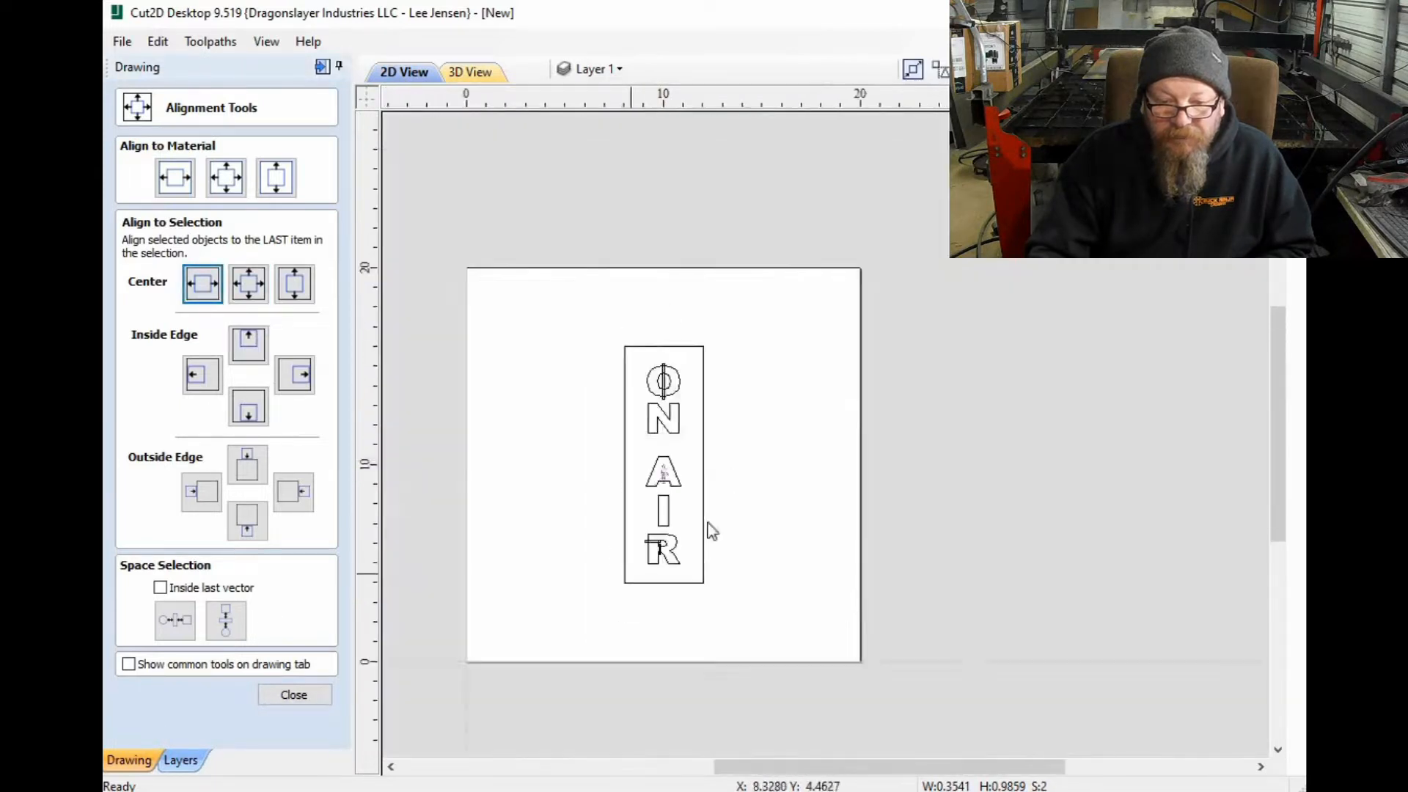
scroll(689, 565, "up", 6)
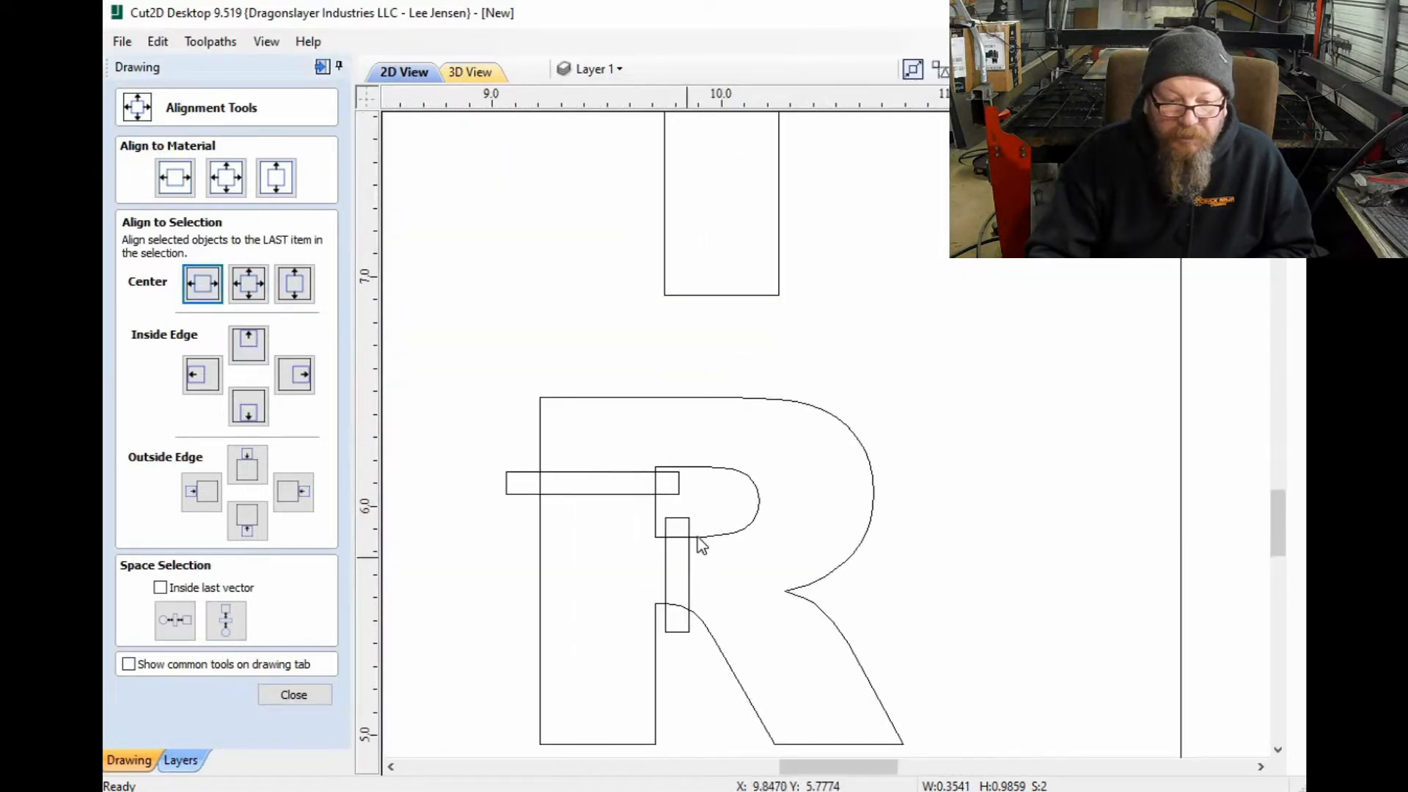
left_click(697, 536, "shift")
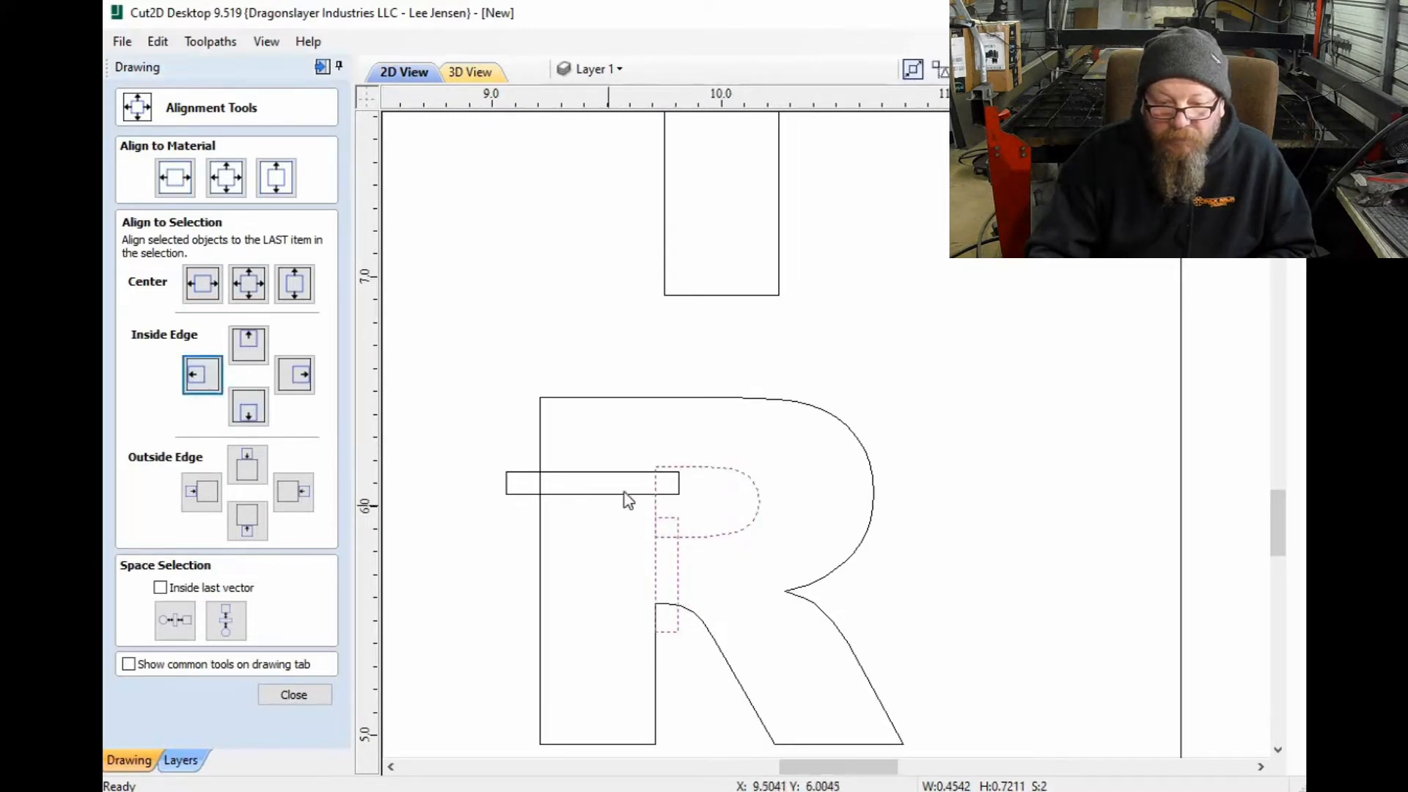
Step: Align the horizontal thin rectangle on the R with the inside top edge of the inner opening and finish aligning
left_click(678, 480)
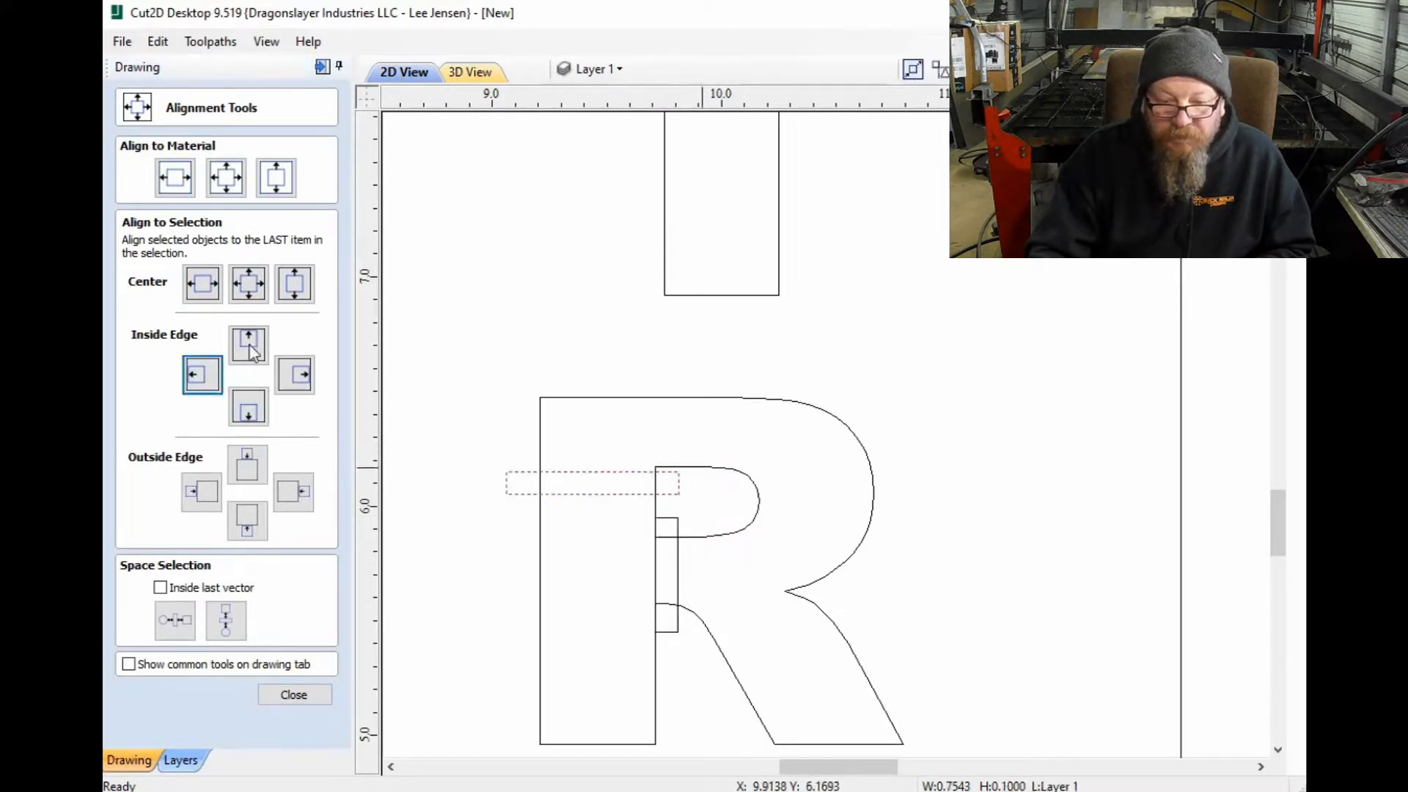
left_click(250, 350)
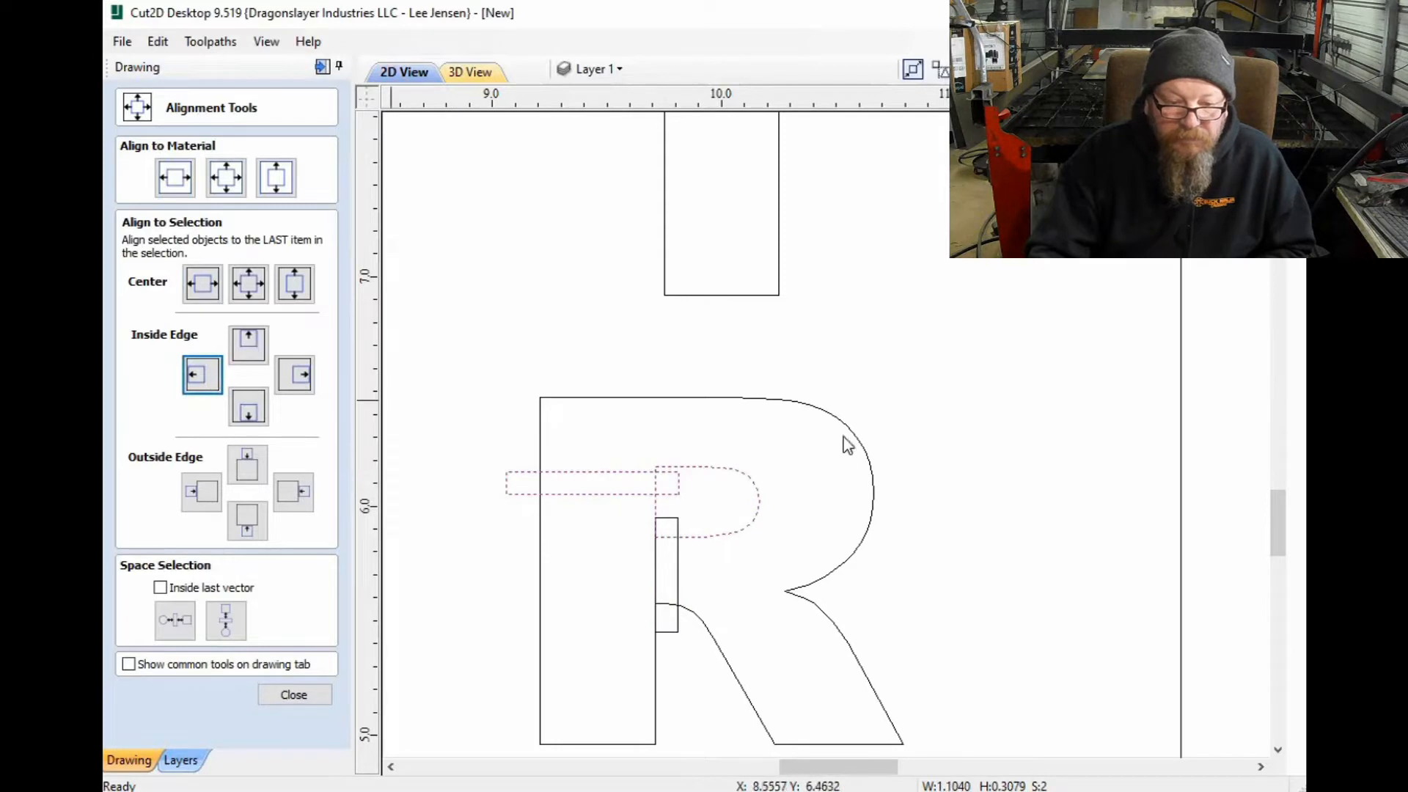
left_click(393, 692)
left_click(294, 695)
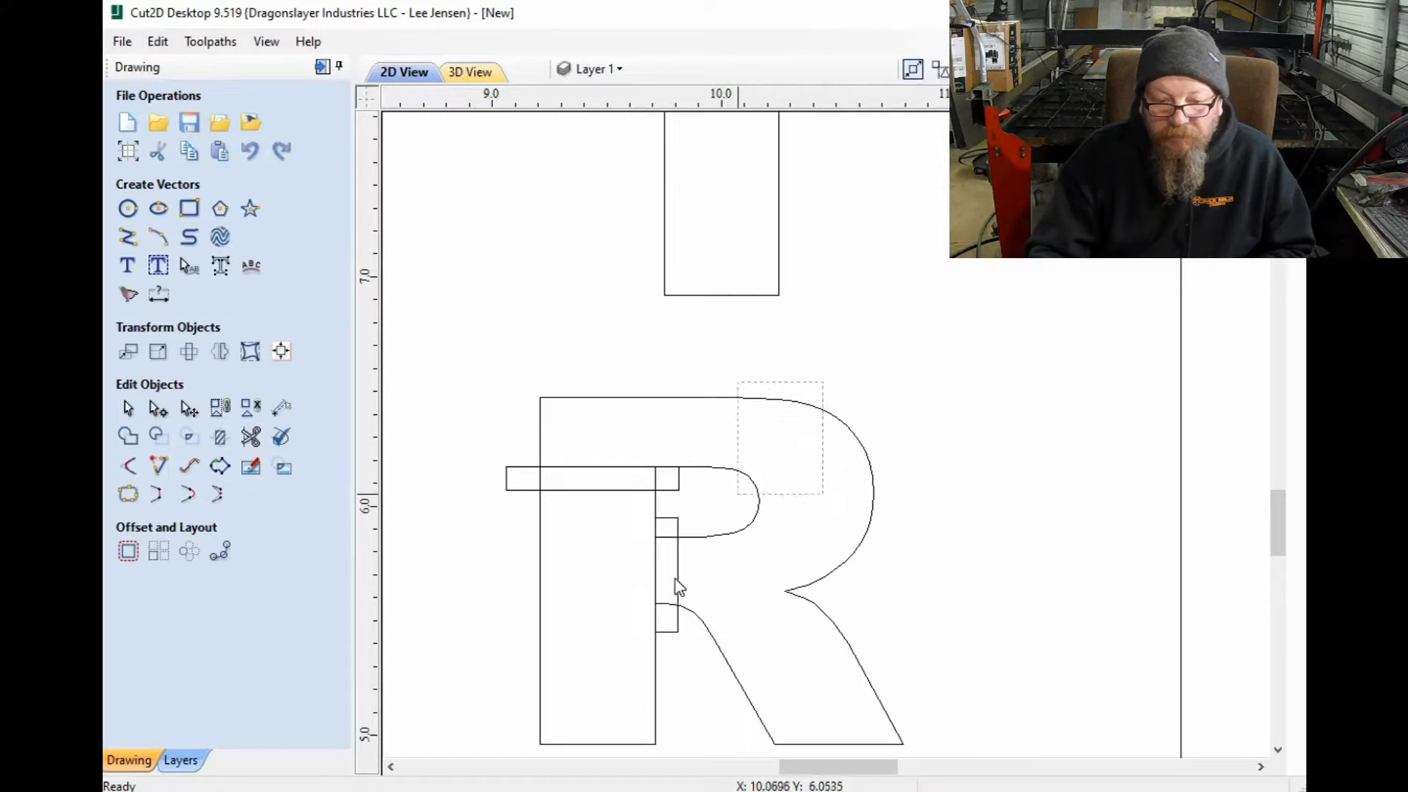
Step: Subtract the two thin rectangles from the R outlines and the thin rectangle from the A outlines to form the bridges
left_click(583, 578)
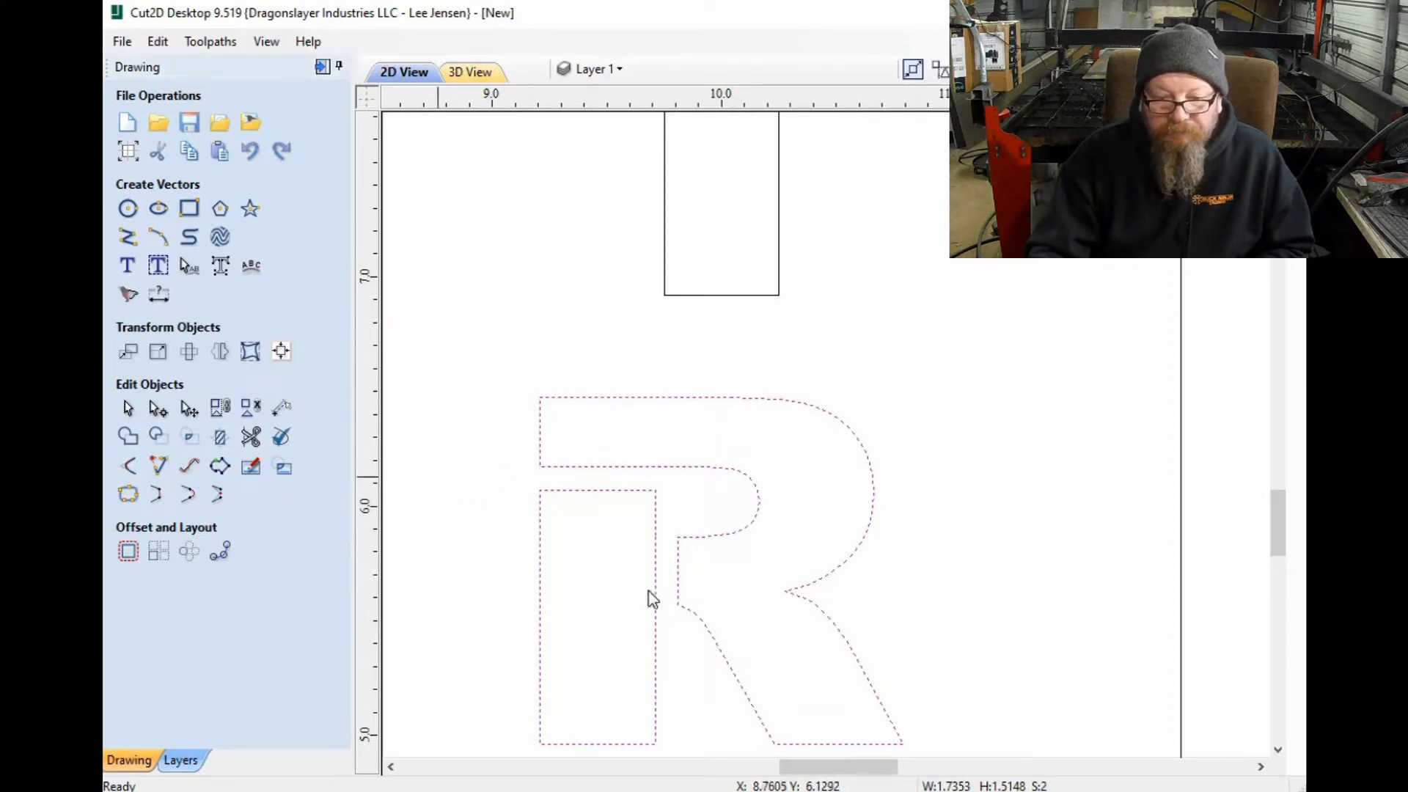
scroll(572, 471, "down", 3)
scroll(644, 298, "down", 1)
scroll(638, 223, "up", 1)
scroll(670, 273, "down", 1)
scroll(675, 271, "up", 2)
scroll(633, 218, "up", 1)
mouse_move(846, 234)
left_mouse_down()
mouse_move(742, 430)
mouse_move(702, 470)
left_mouse_up()
left_click_drag(668, 386, 677, 390)
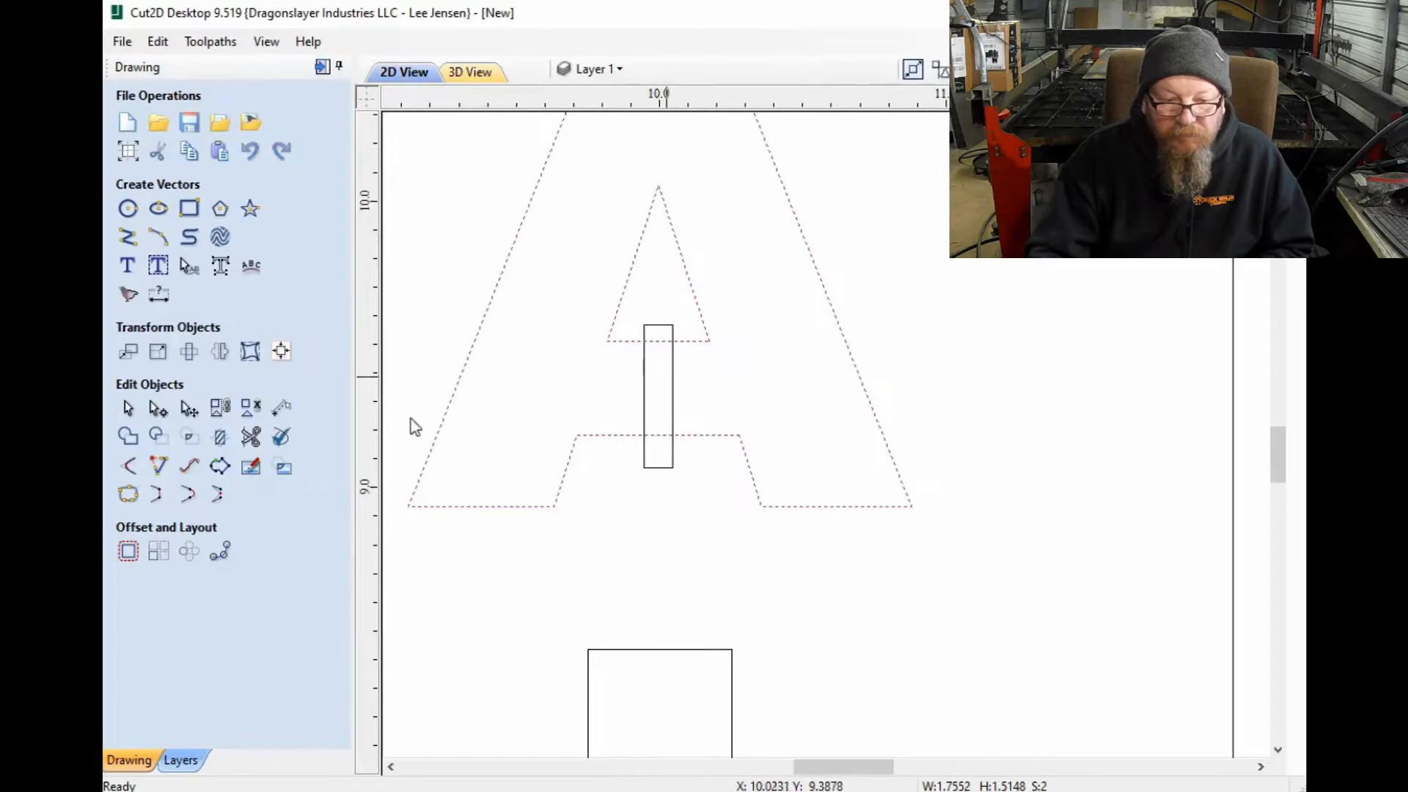
left_click(158, 437)
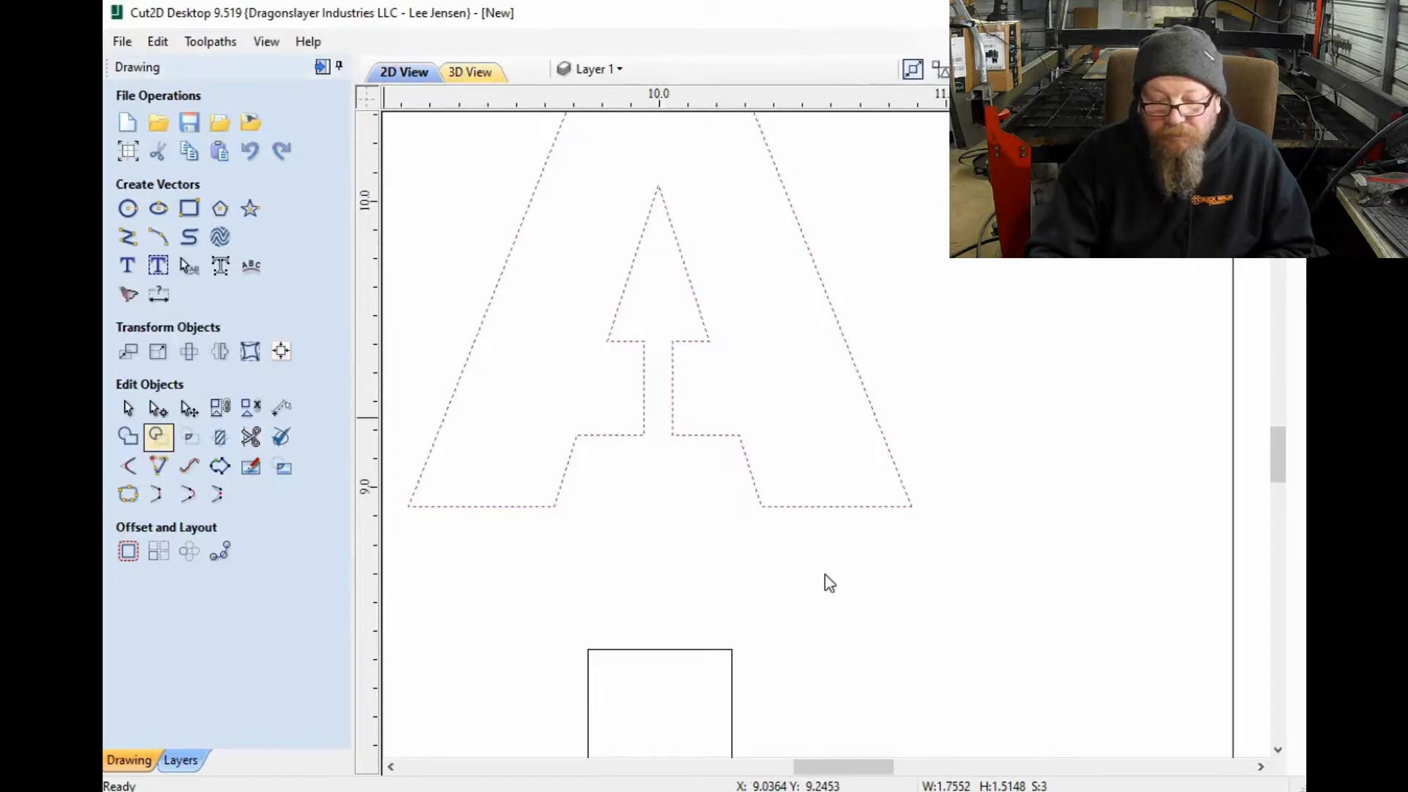
Step: Subtract the tall thin rectangle from the inner and outer outlines of the O, then clear the selection
scroll(829, 583, "down", 4)
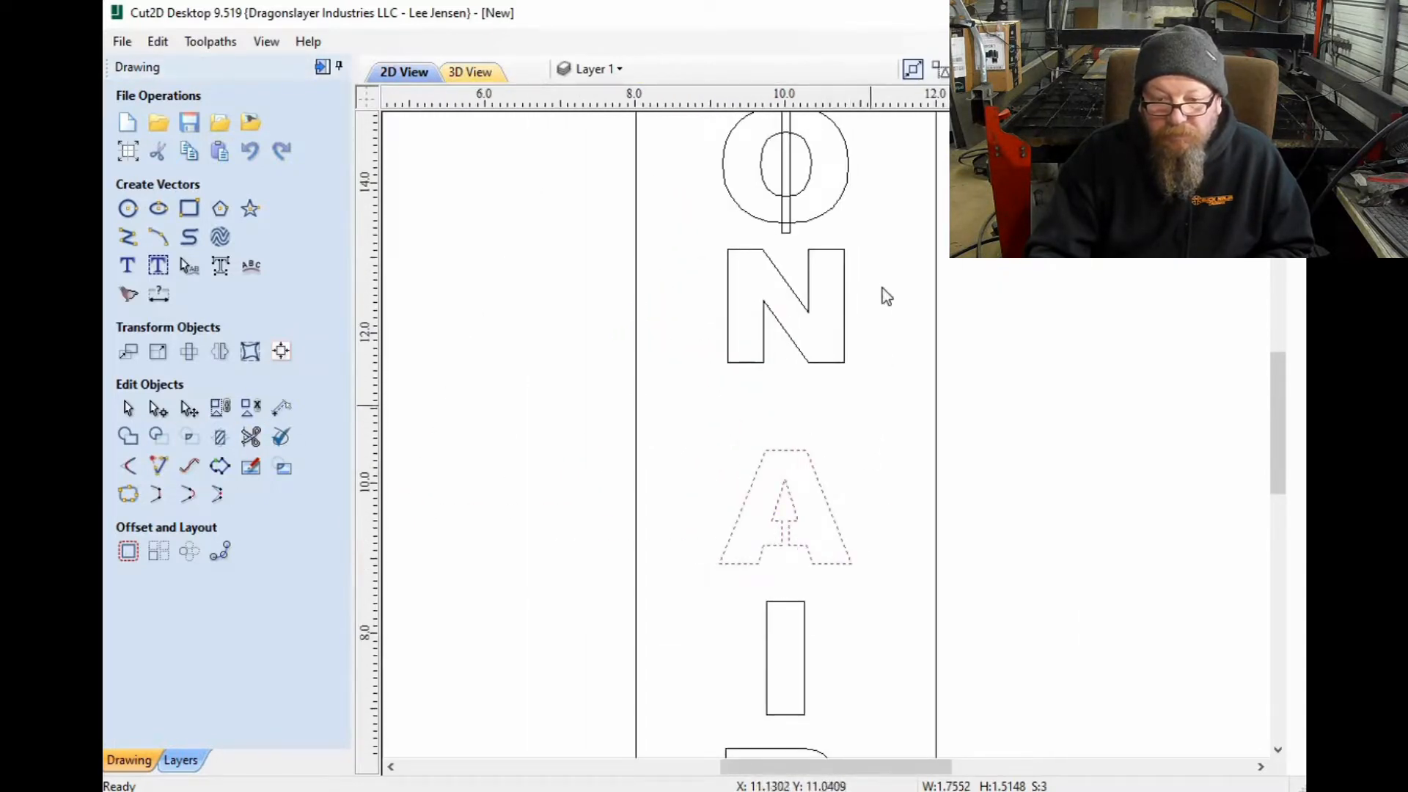
scroll(844, 264, "down", 2)
scroll(778, 286, "up", 3)
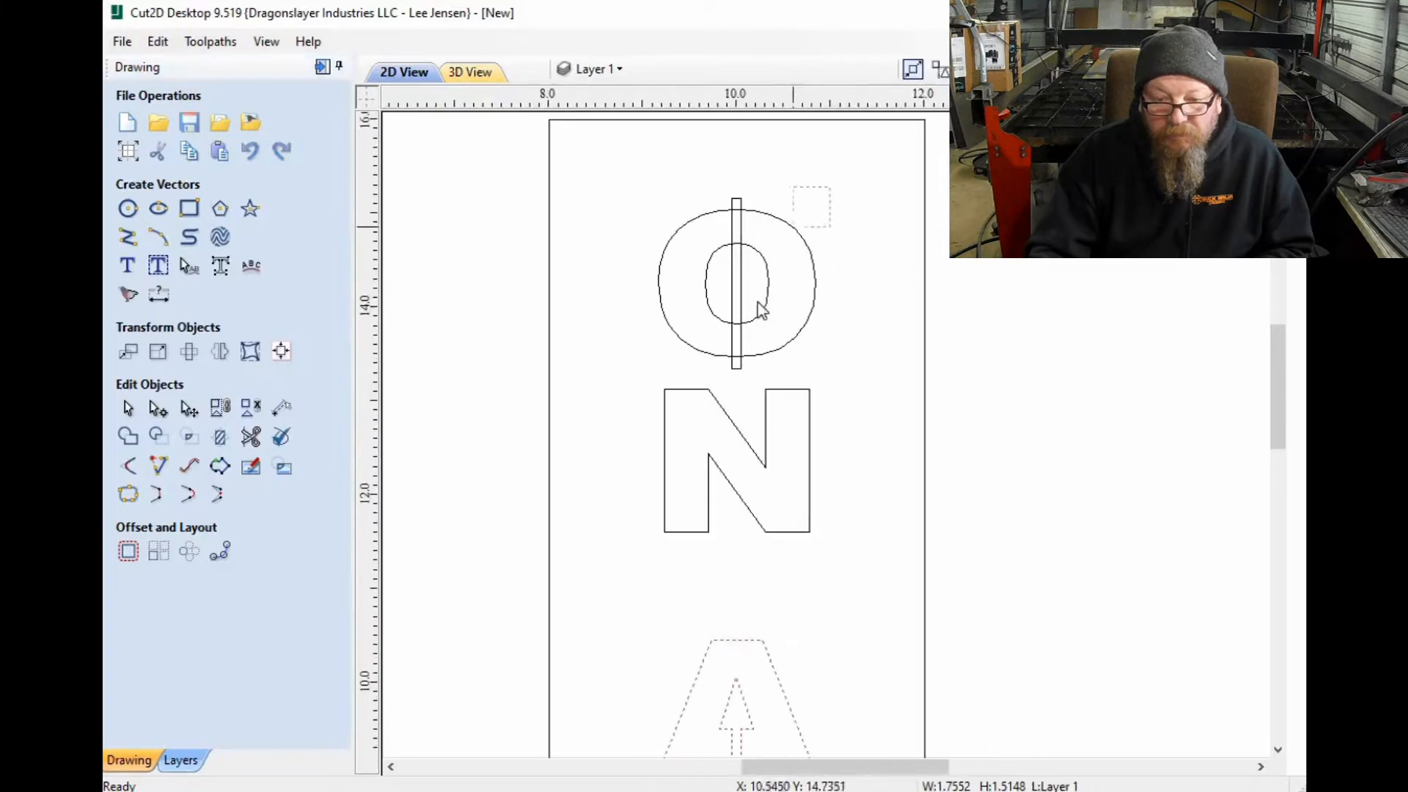
left_click(719, 287)
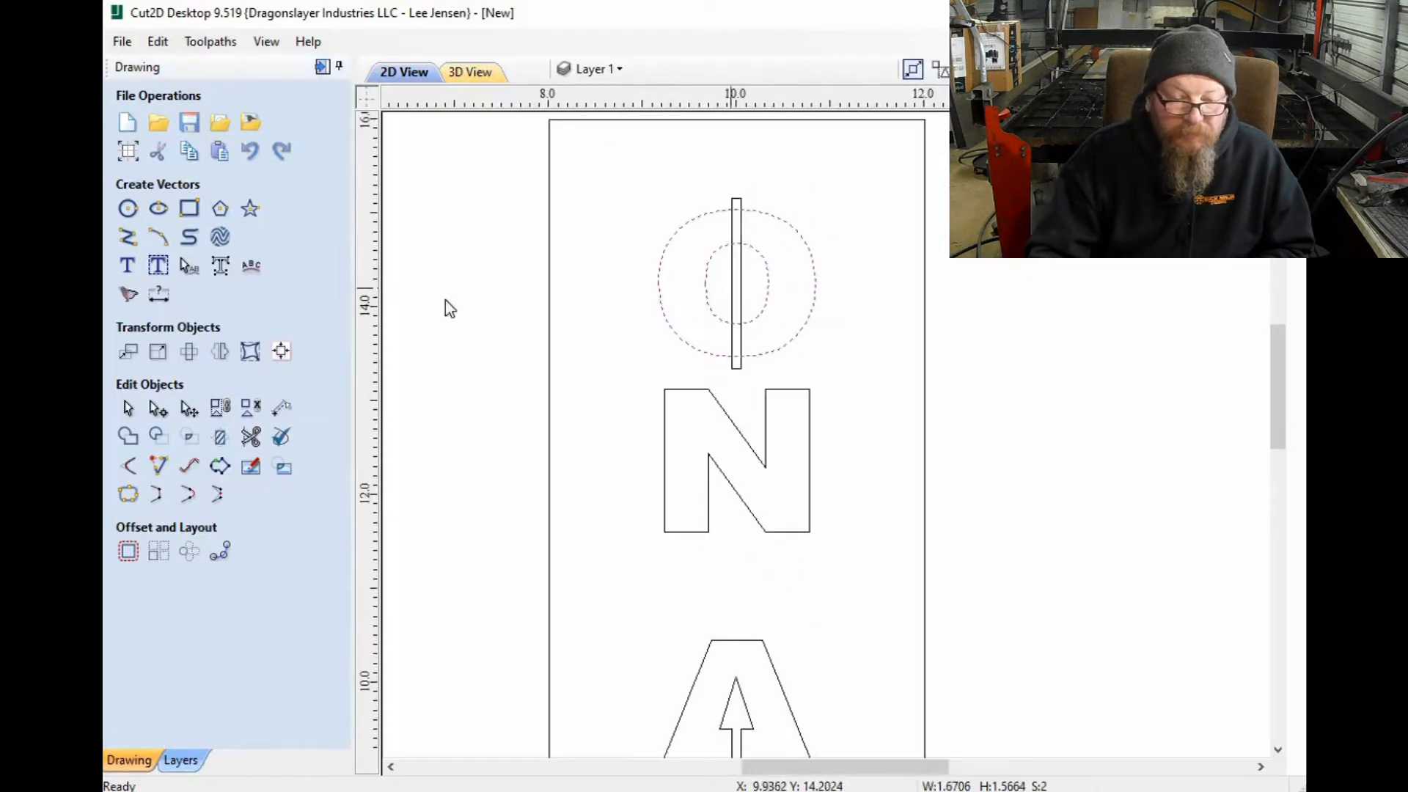
left_click(156, 435)
scroll(726, 392, "down", 5)
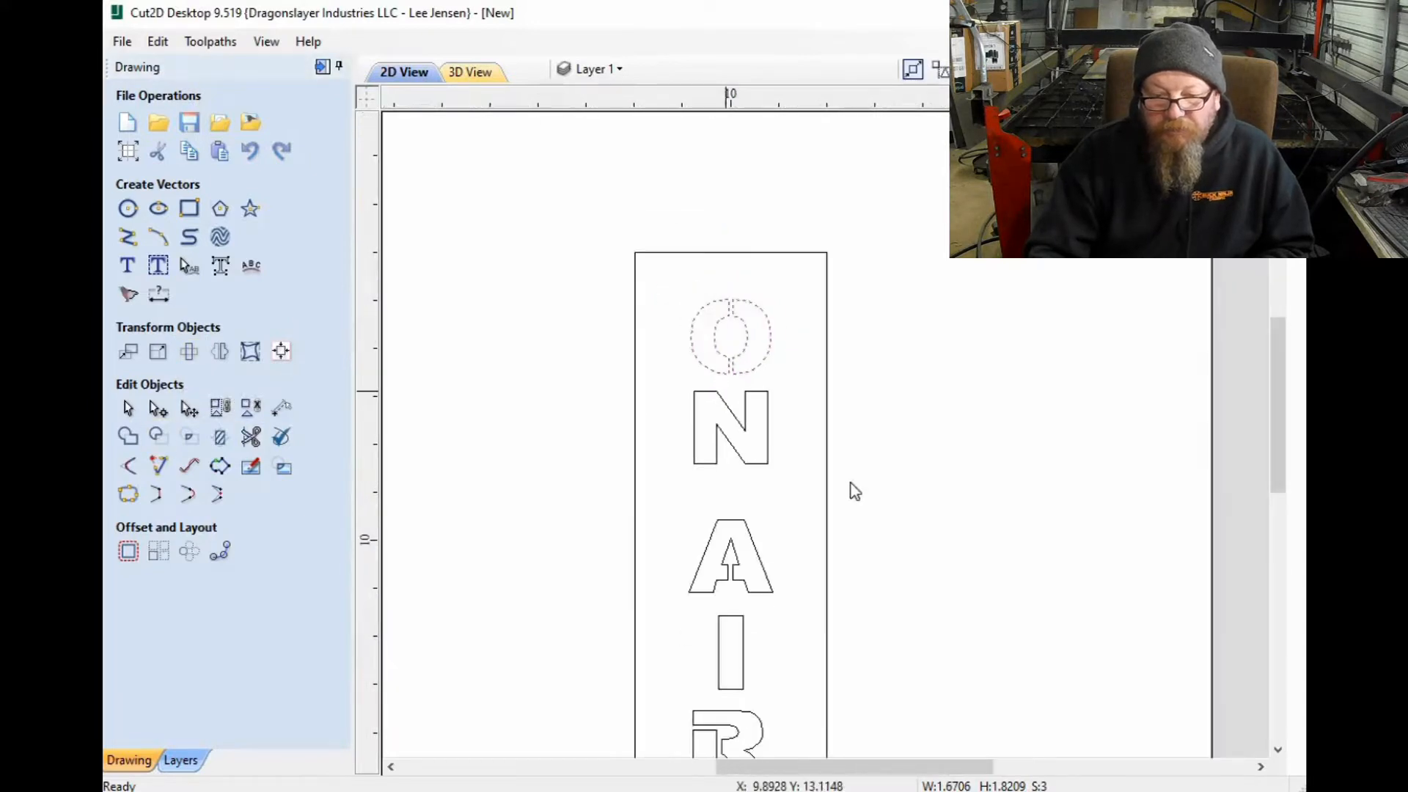
left_click(851, 480)
Step: Draw a square-cornered rectangle 1.5 by 12 inches, centred at about X 4.59, Y 10, beside the sign panel
scroll(773, 490, "up", 3)
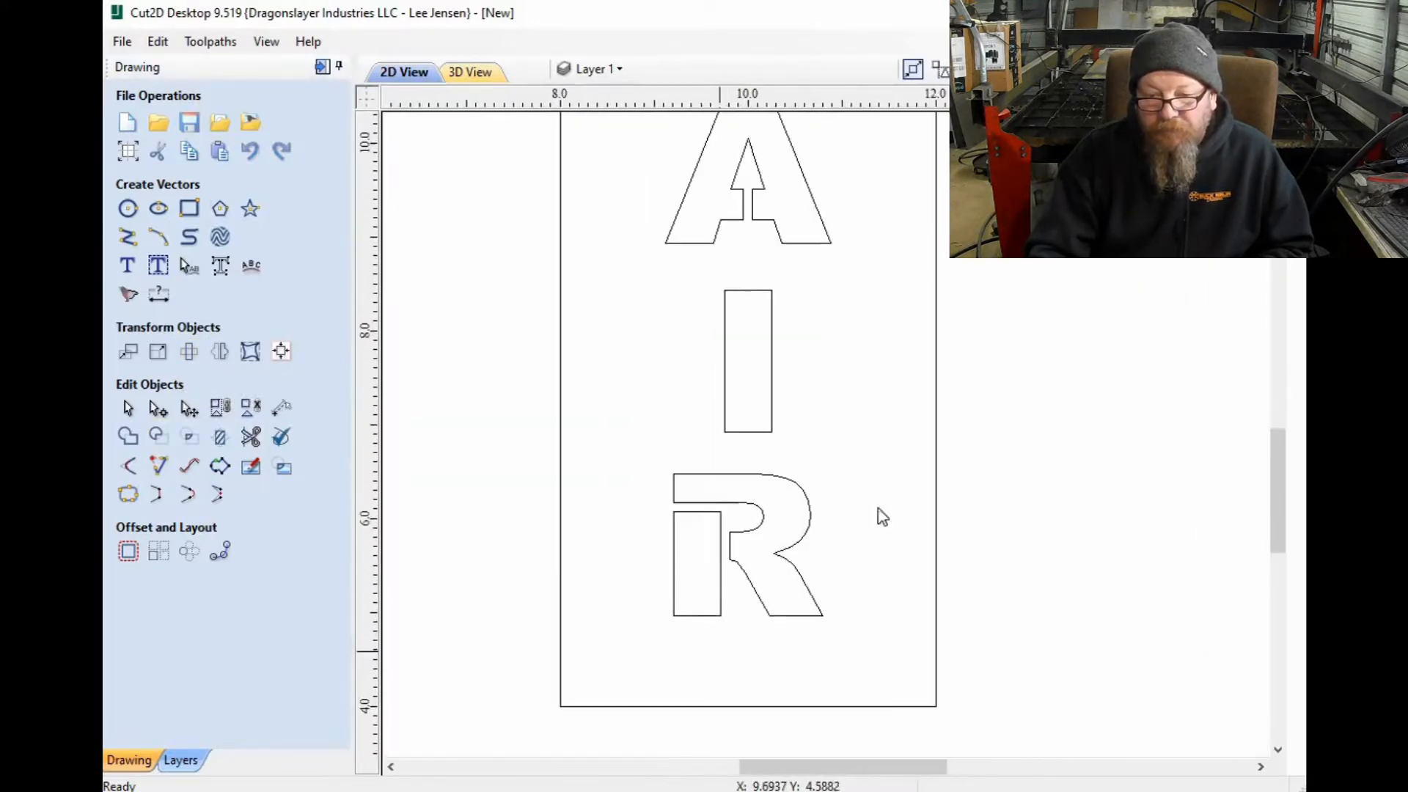
scroll(766, 494, "down", 2)
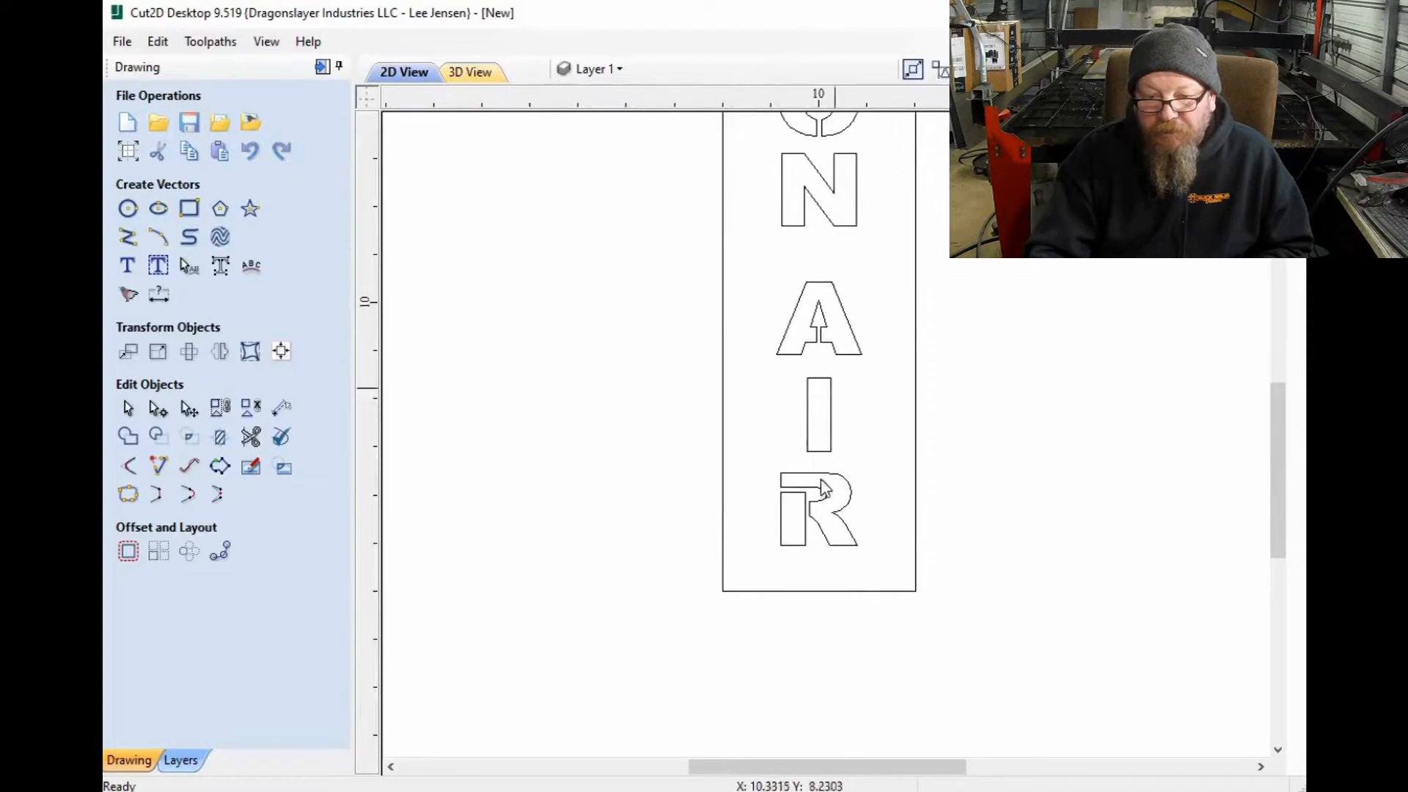
scroll(820, 480, "down", 2)
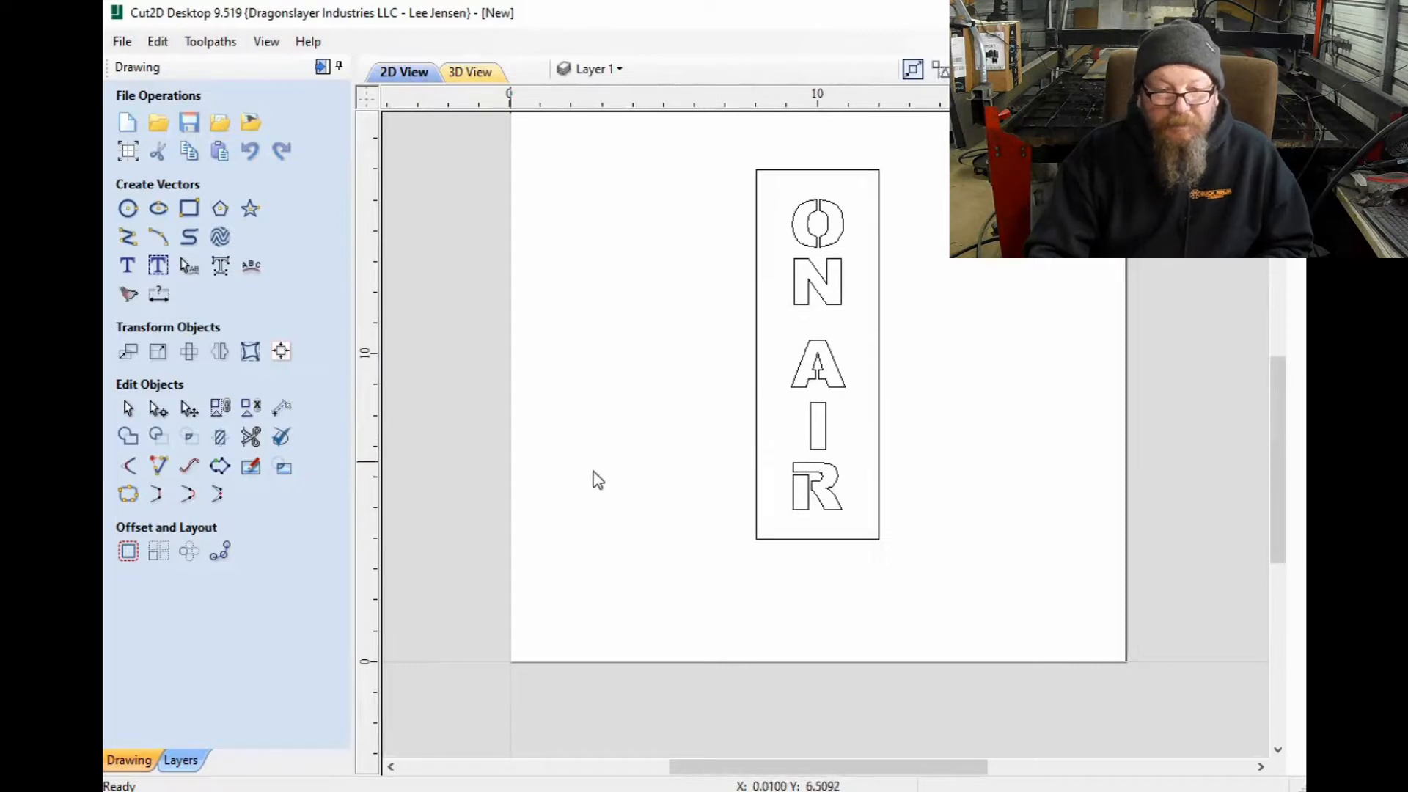
left_click(188, 208)
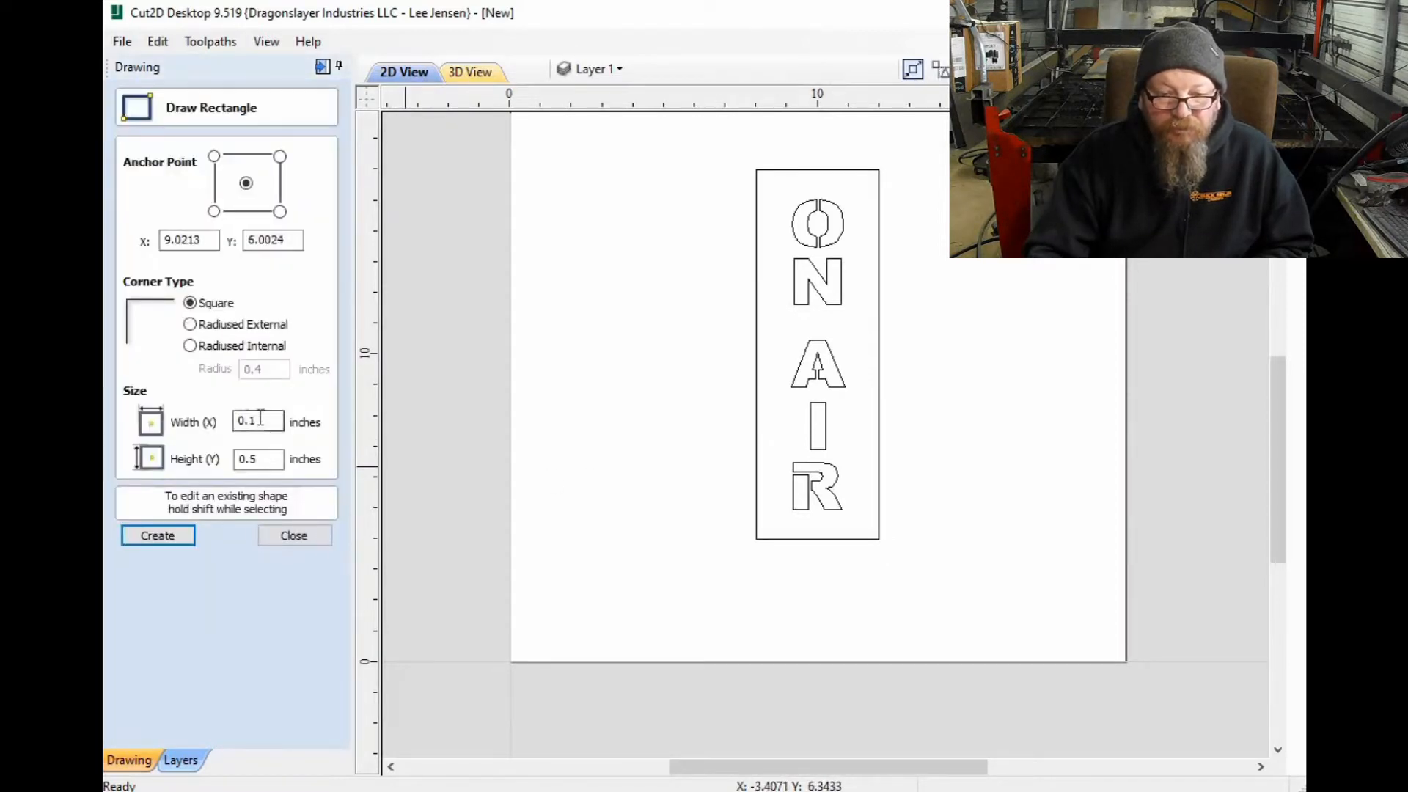
left_click(235, 419)
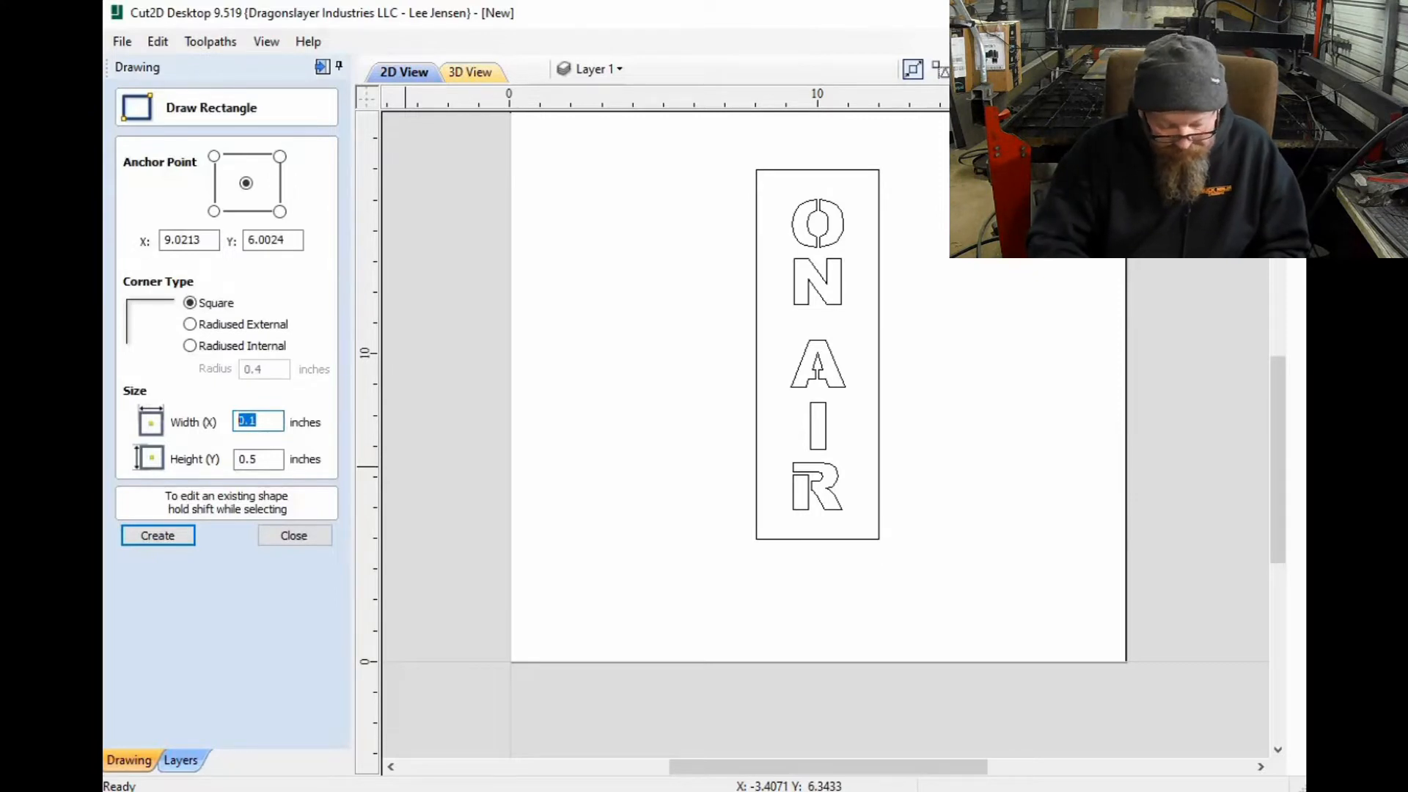
type("1.5")
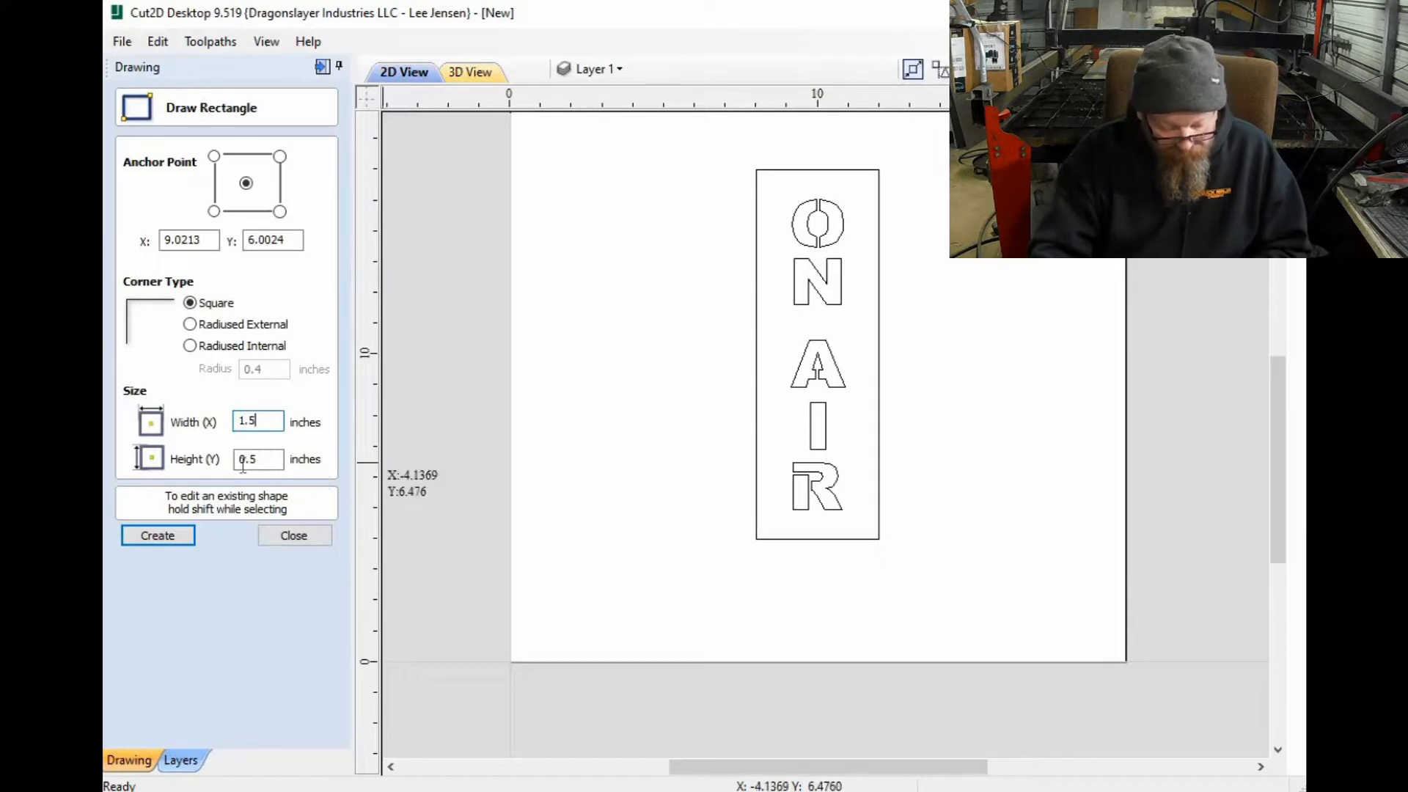
key("Tab")
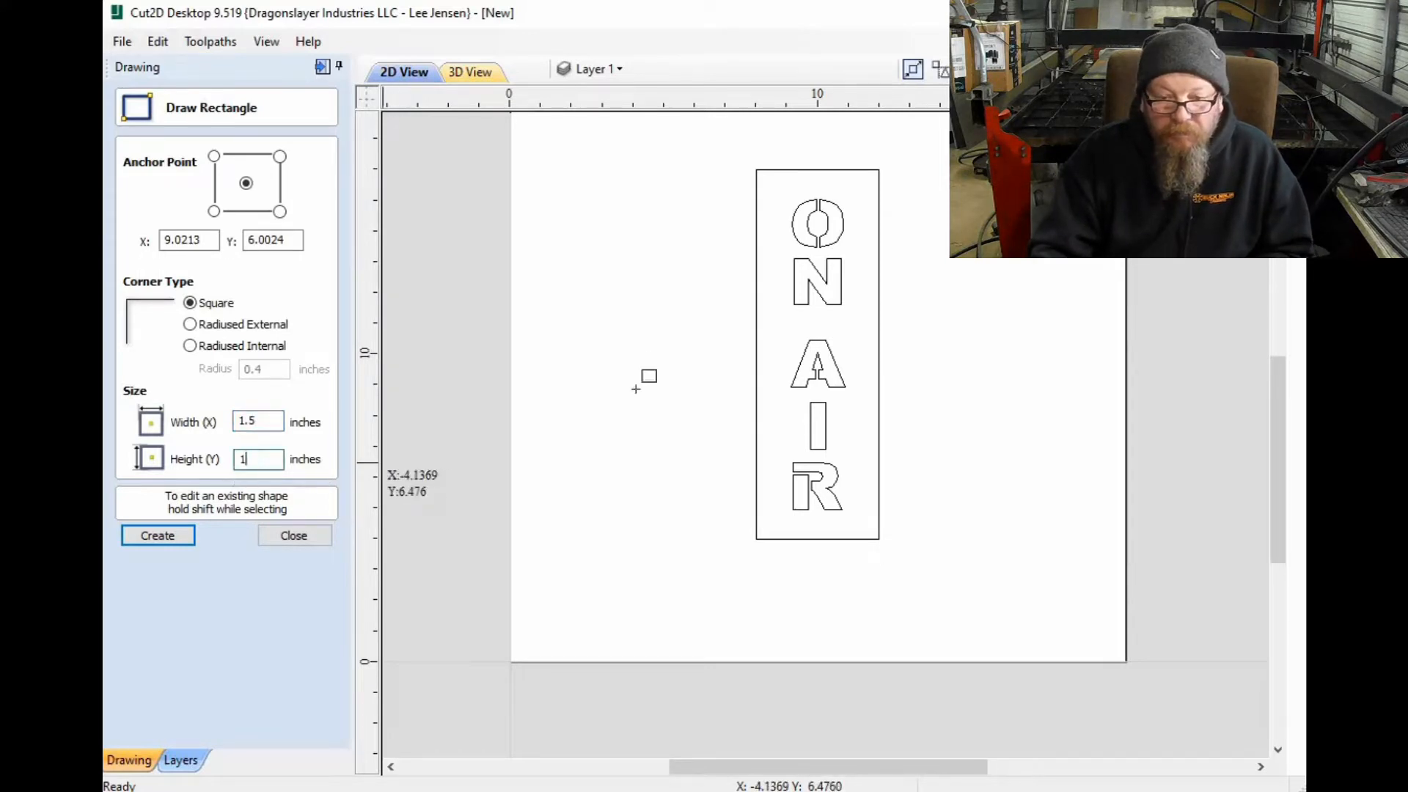
type("12")
left_click(651, 353)
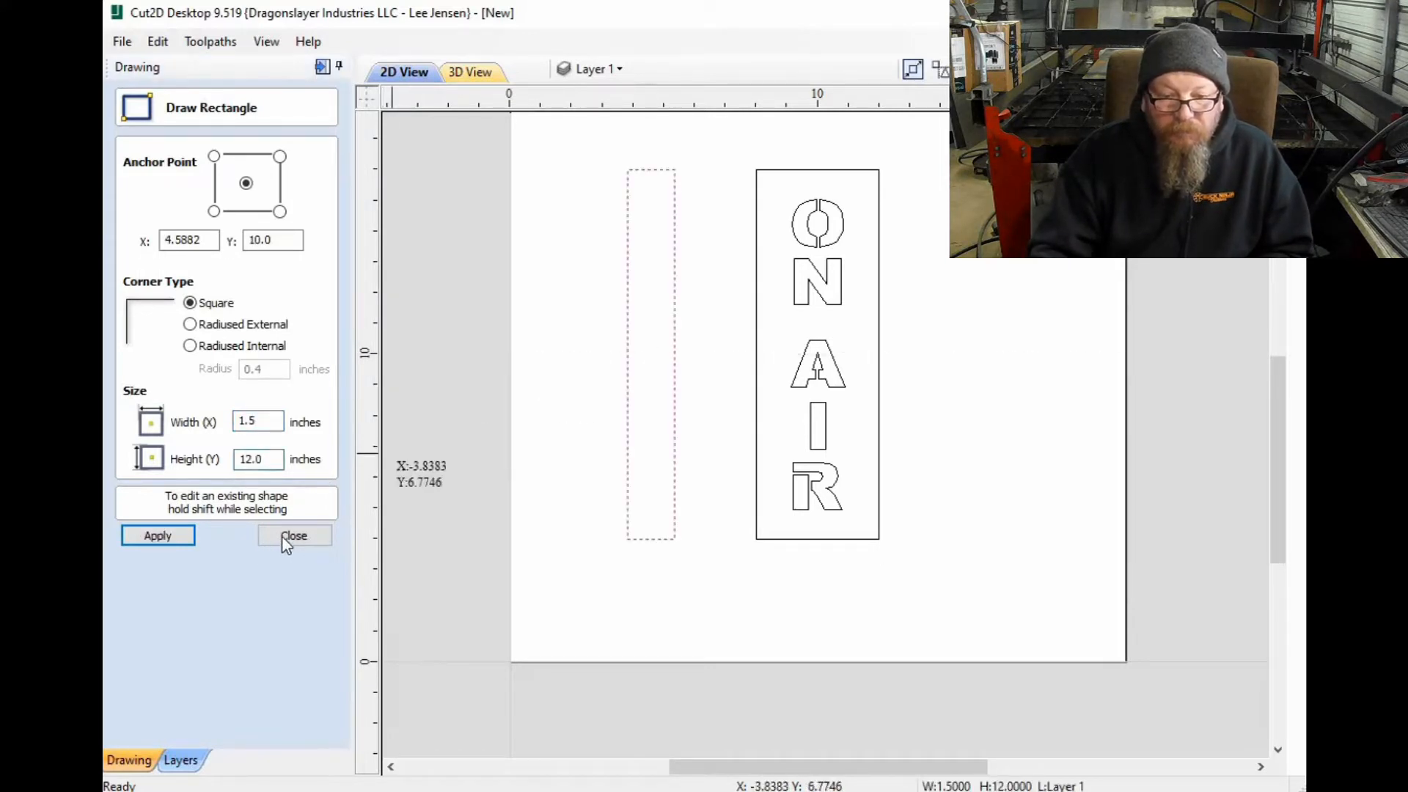
left_click(286, 537)
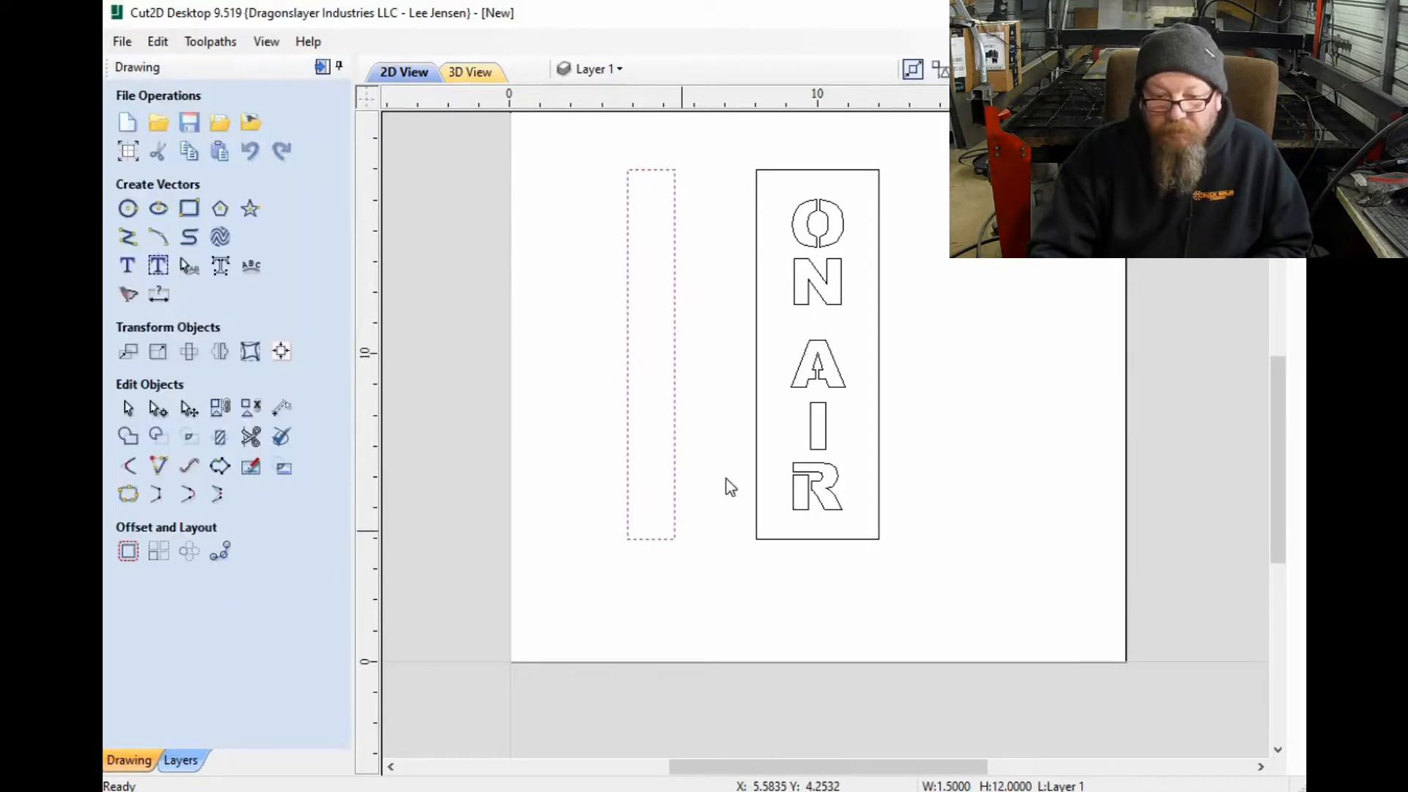
Step: Align the 1.5-inch-wide rectangle against the outside left edge of the sign panel
key("ctrl+a")
left_click(280, 352)
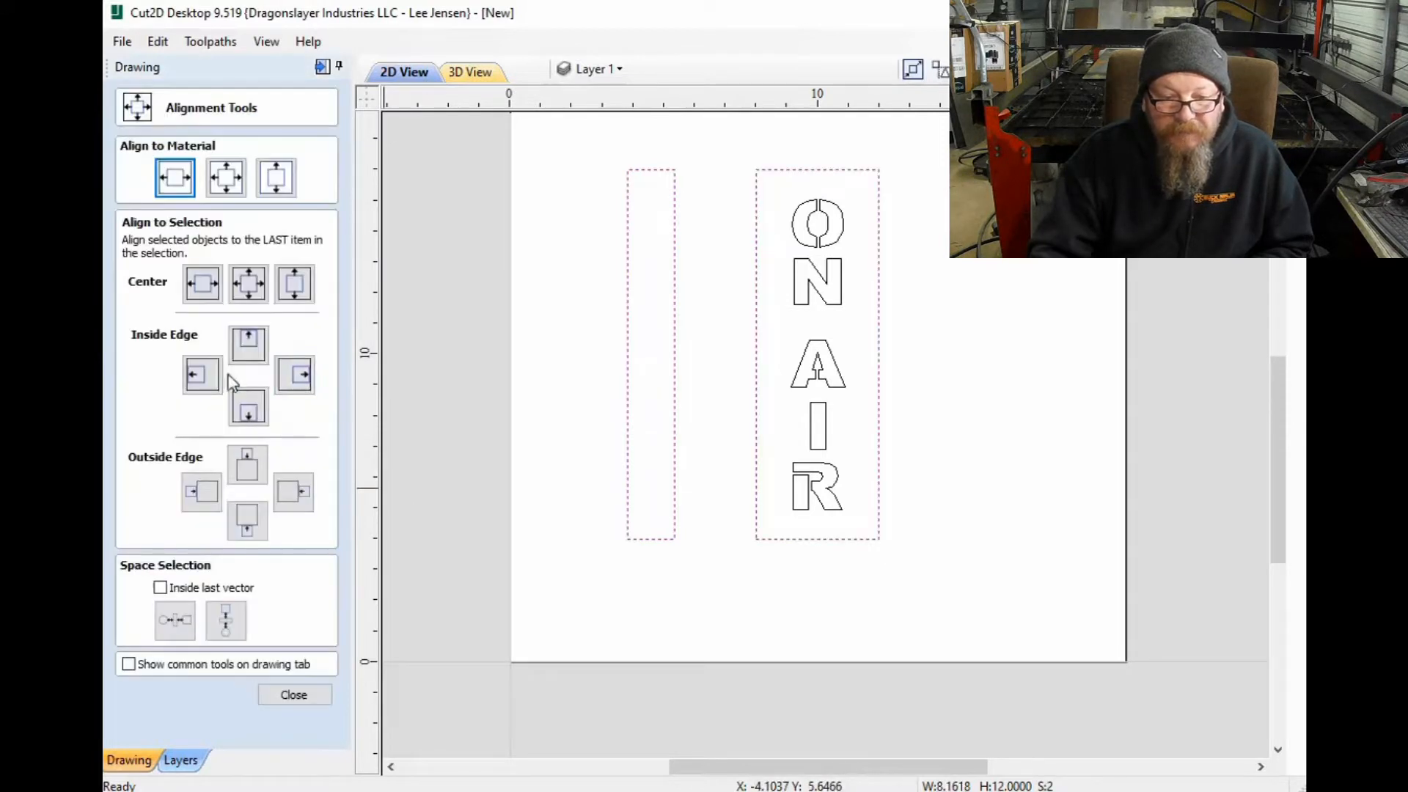
left_click(218, 489)
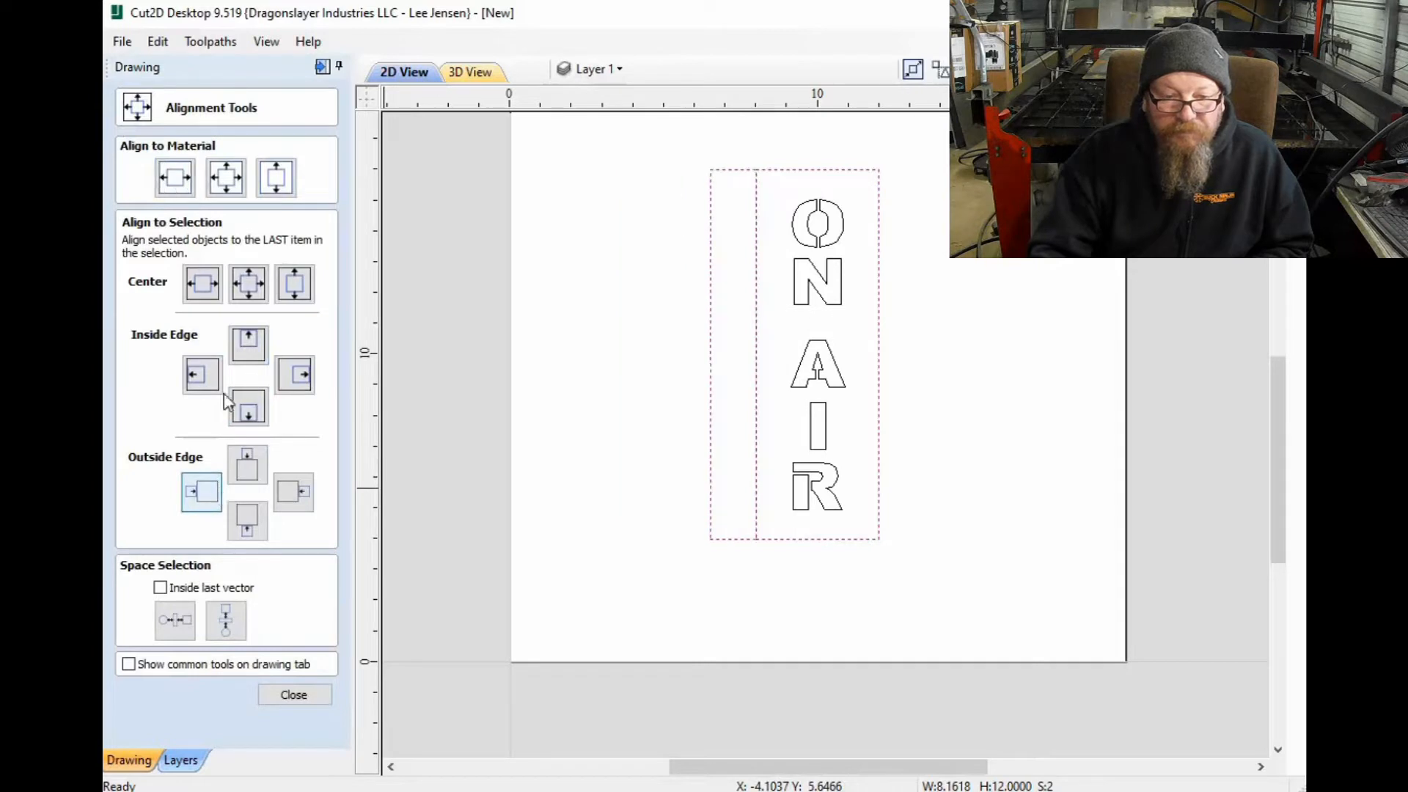
Step: Centre the 1.5-inch-wide side strip vertically on the sign panel and clear the selection
left_click(297, 287)
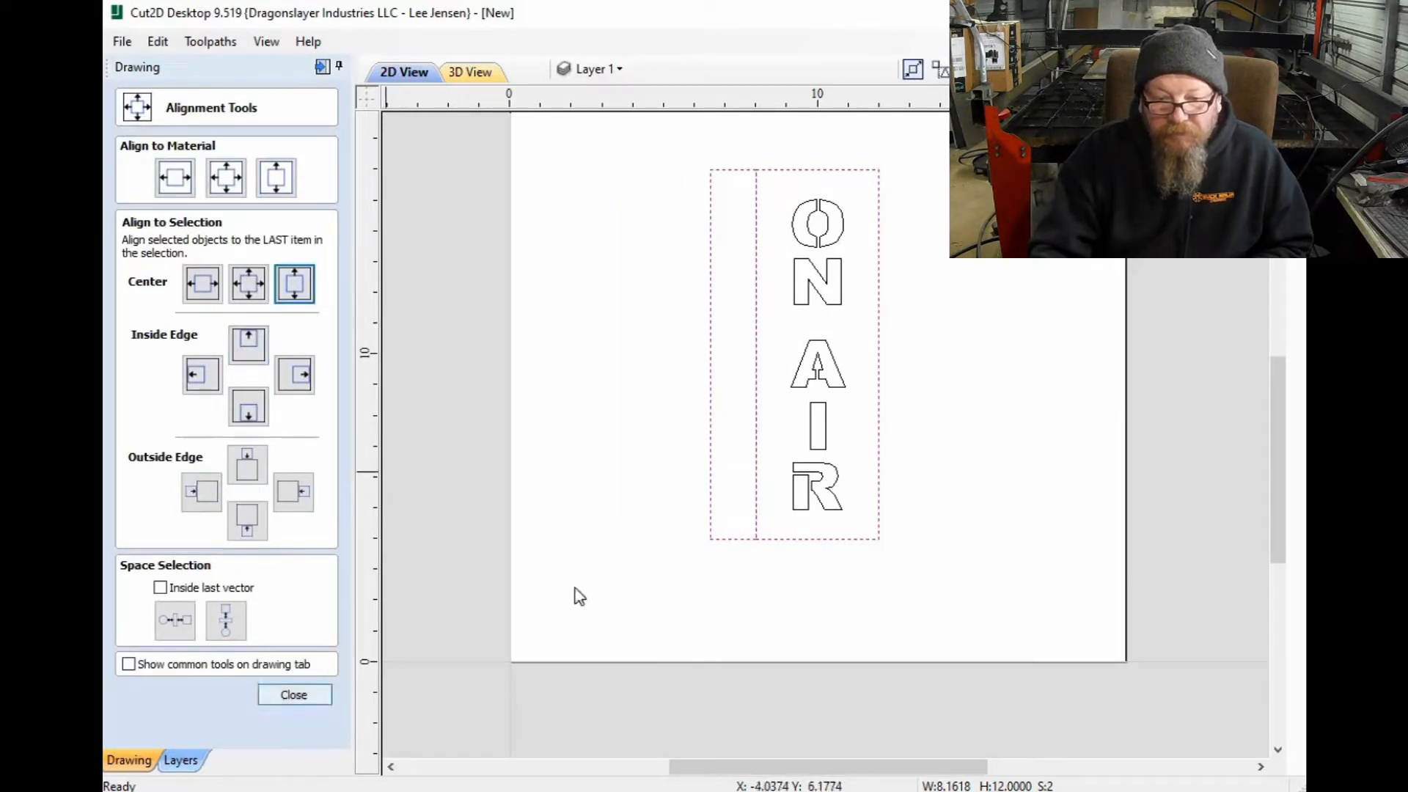
left_click(295, 695)
left_click(600, 561)
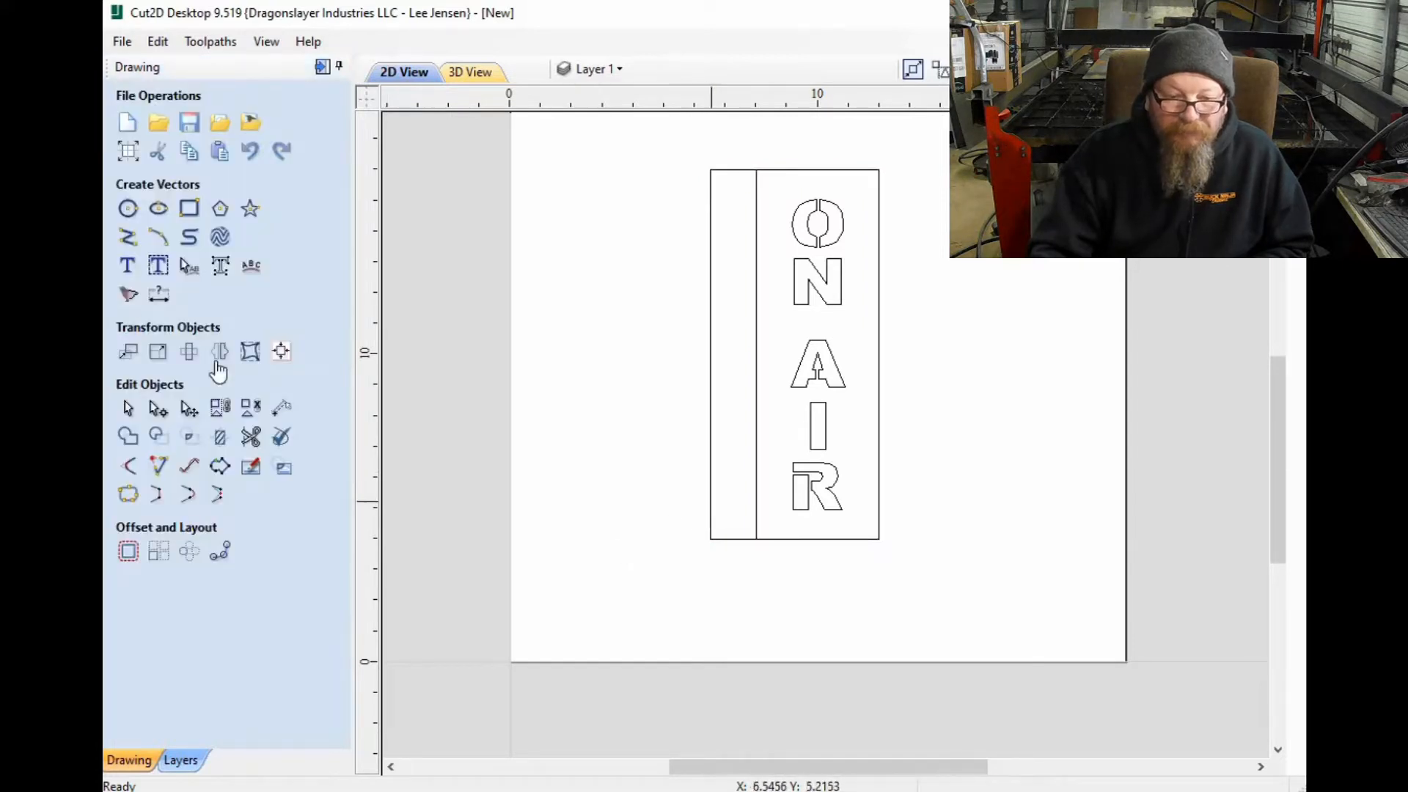
Step: Create a mirrored copy of the side strip on the panel's opposite side, flipped horizontally about the job centre
left_click(710, 480)
left_click(219, 352)
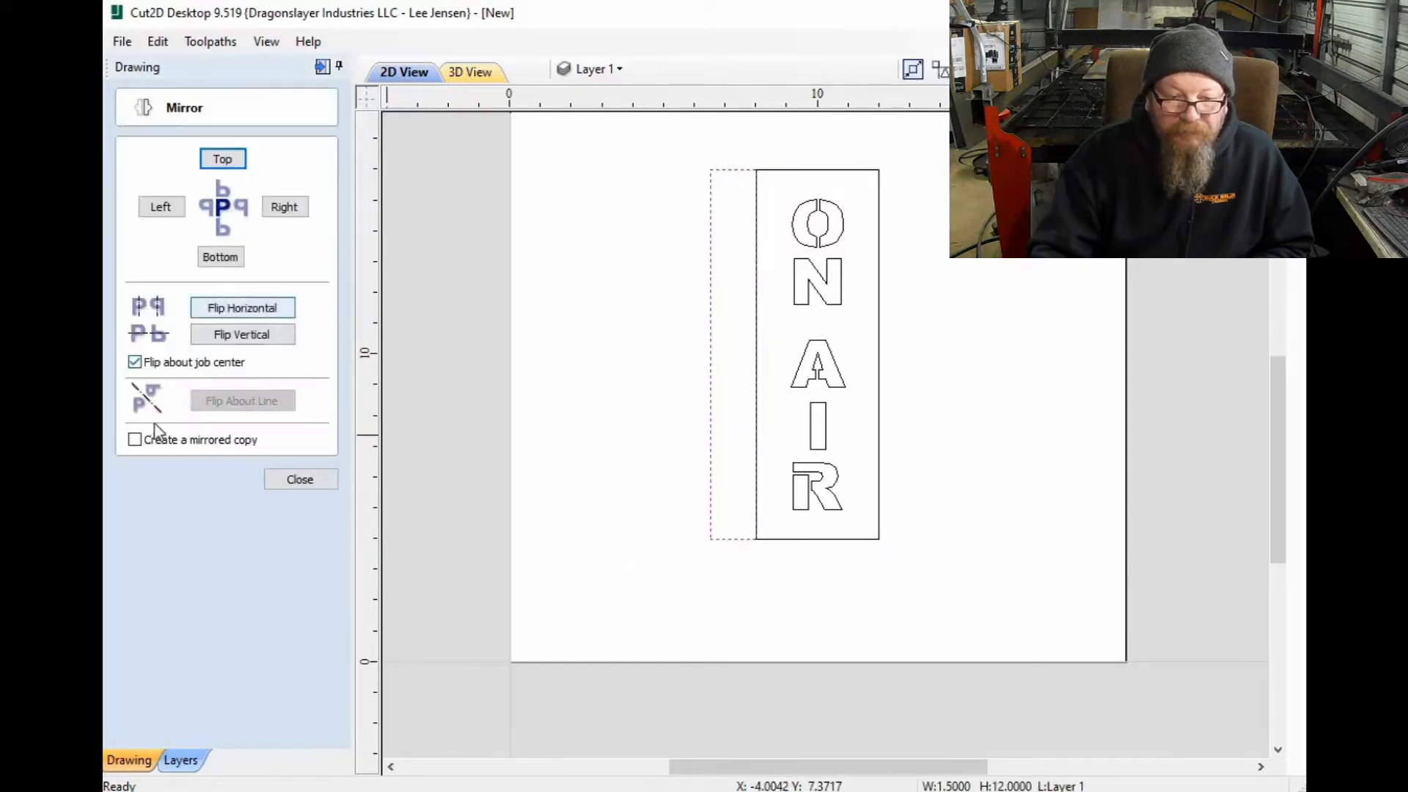
left_click(232, 316)
left_click(288, 475)
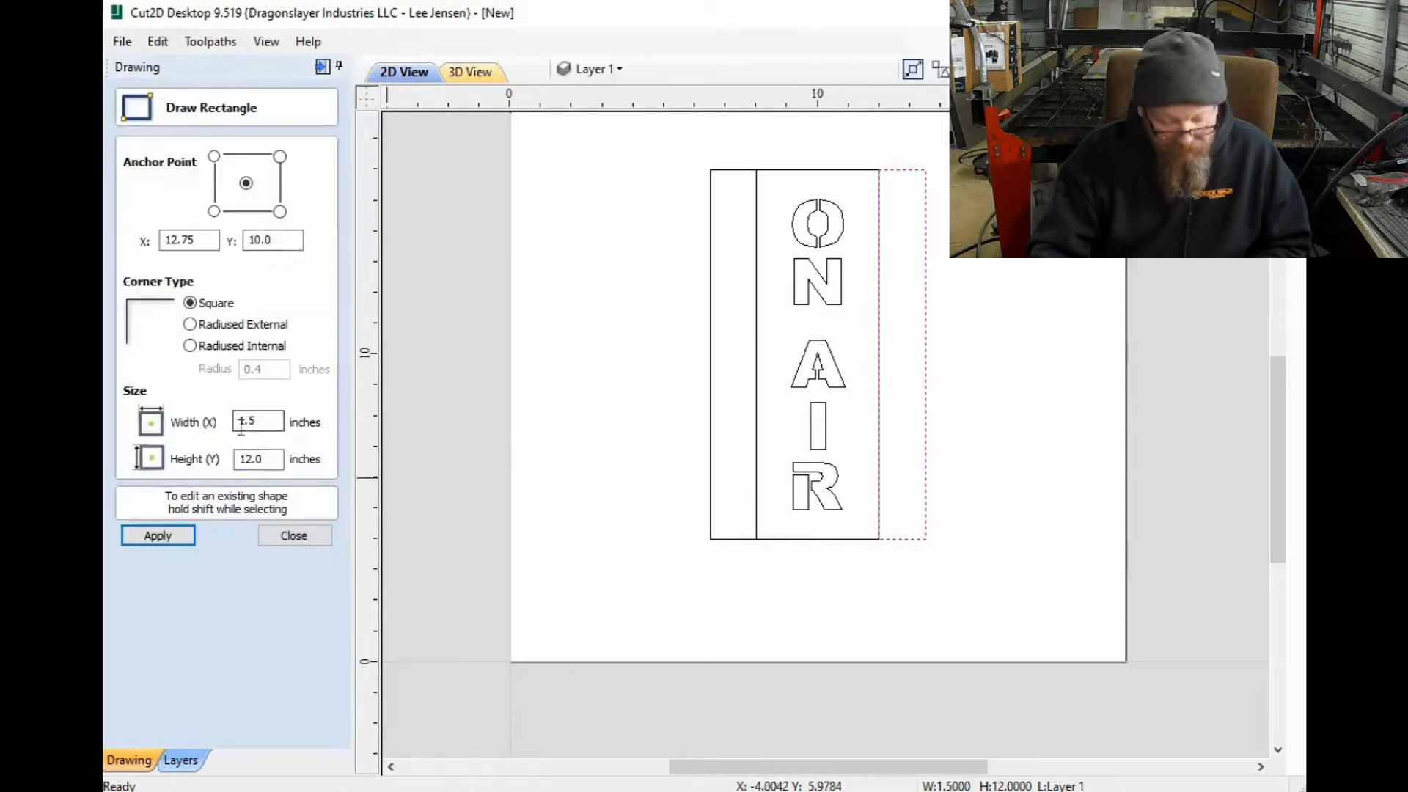
Step: Draw a square-cornered rectangle 4 inches wide and 1.5 inches high, centred at about X 9.47, Y 2.03, below the sign panel
double_click(268, 428)
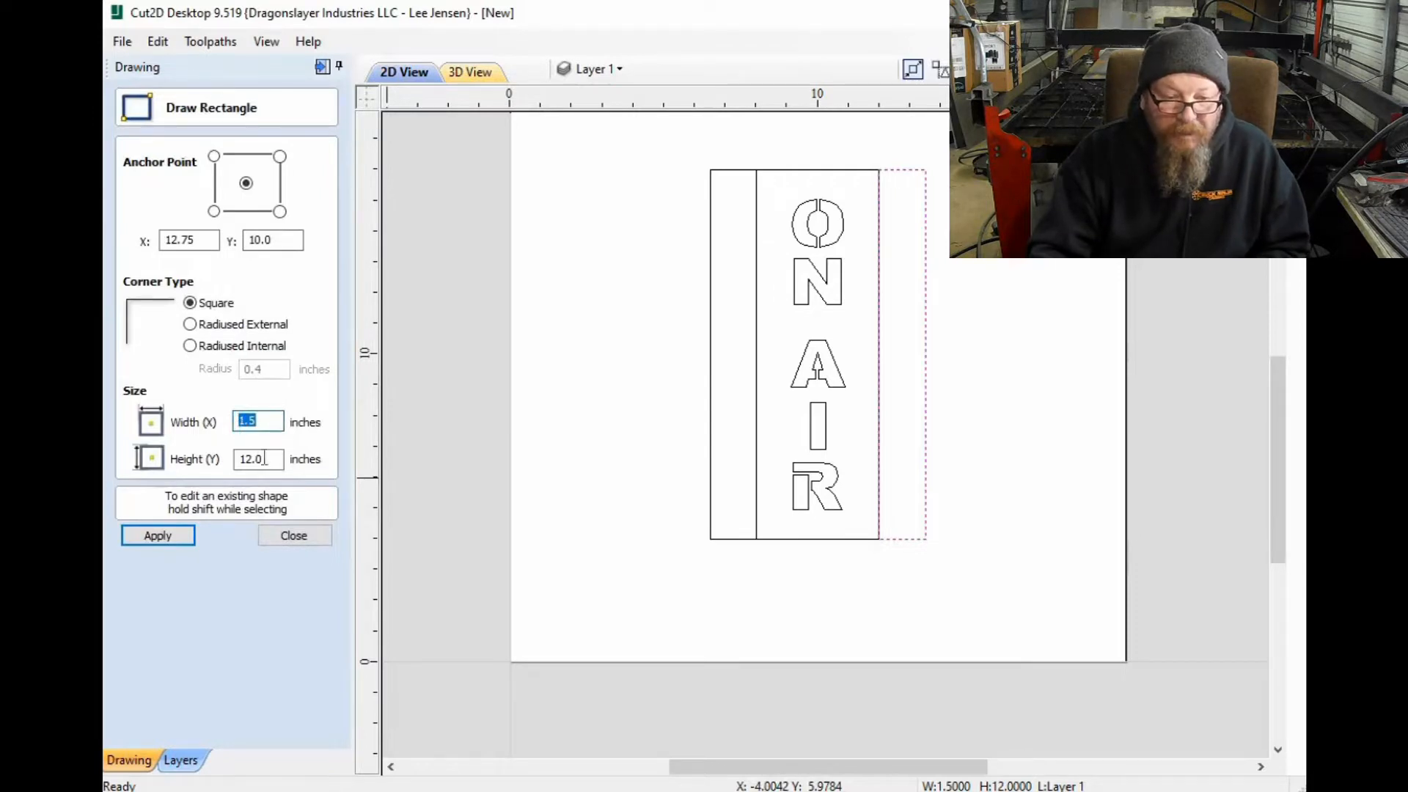
type("4")
key("Tab")
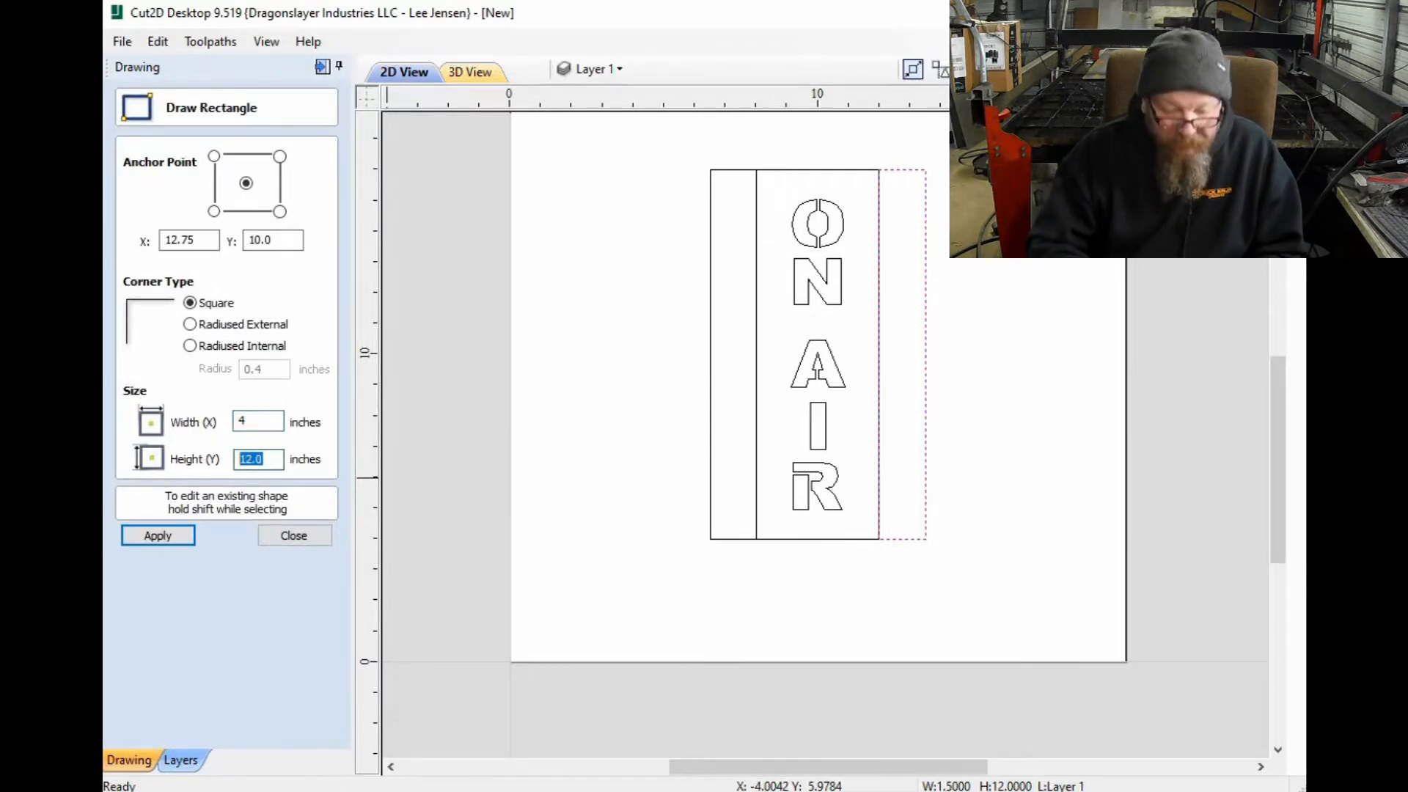
type("1")
type("5")
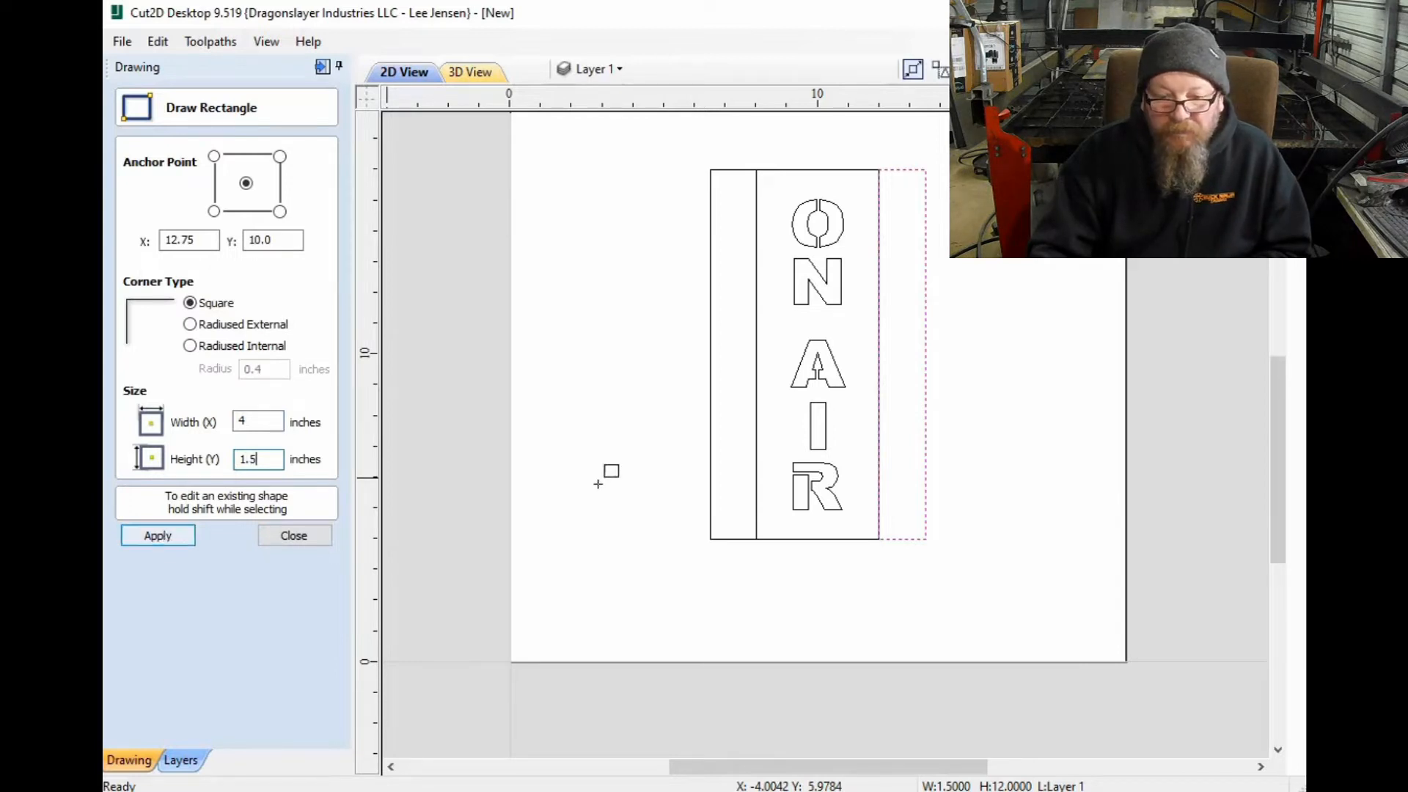
left_click(800, 600)
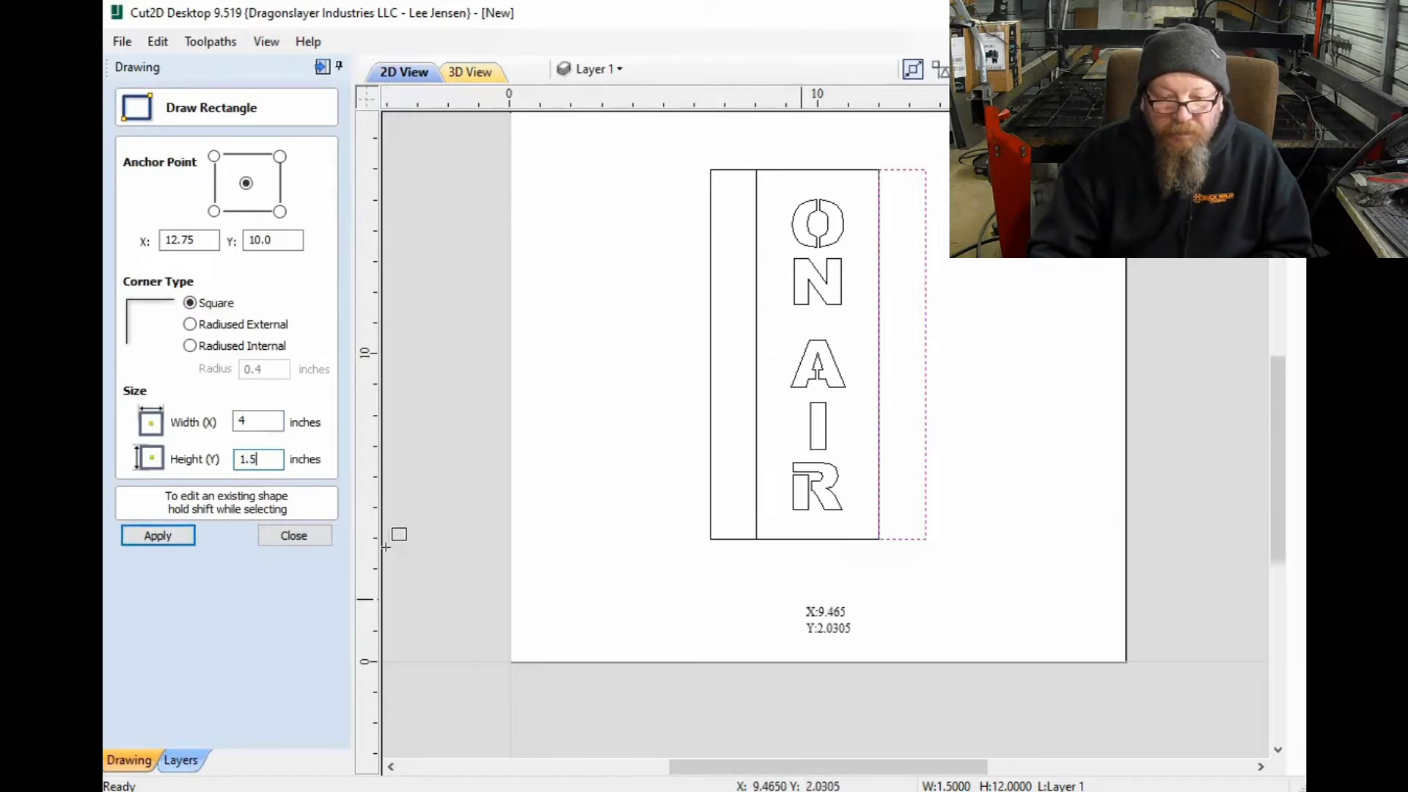
left_click(294, 536)
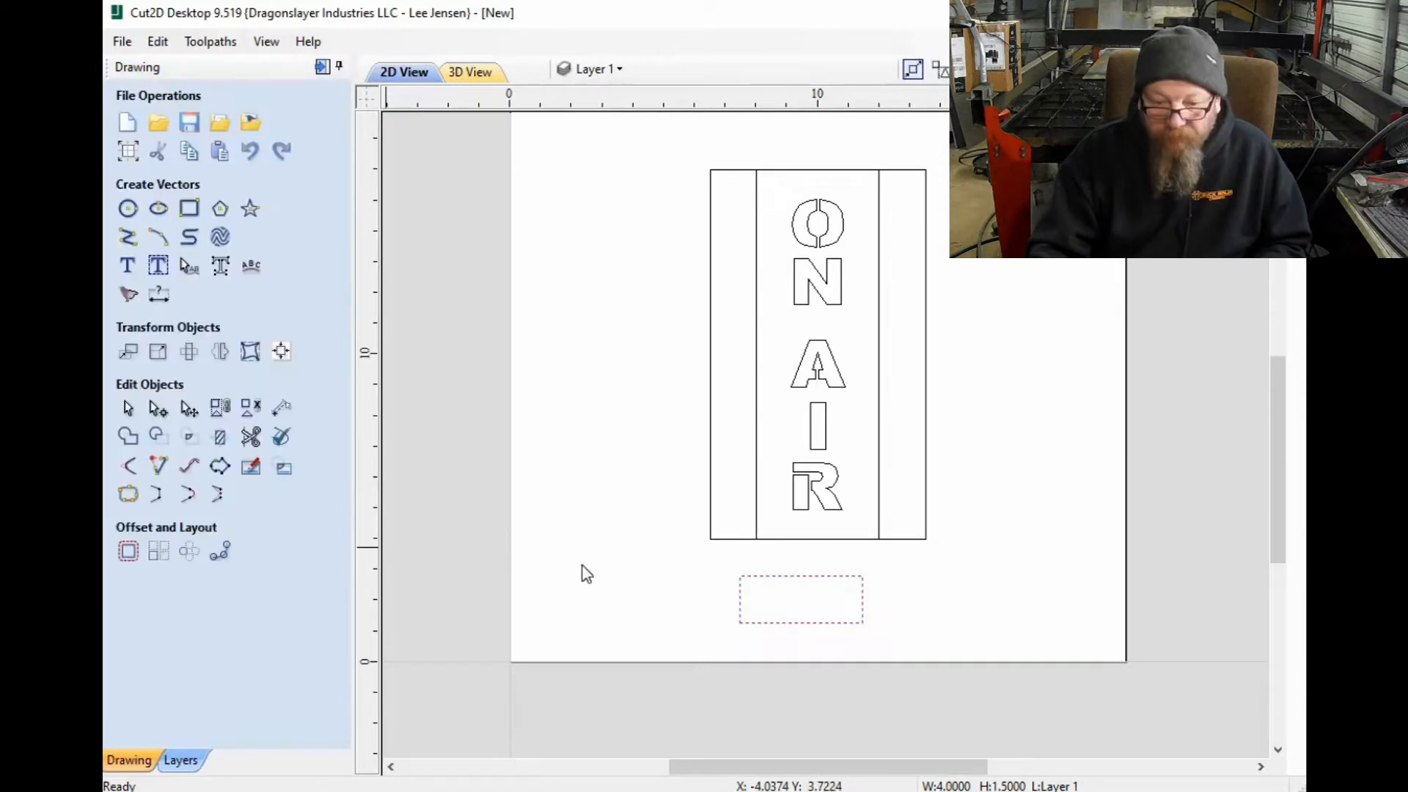
Step: Centre the 4 by 1.5 inch rectangle horizontally on the sign panel and align it against the panel's outside bottom edge
left_click(796, 538, "shift")
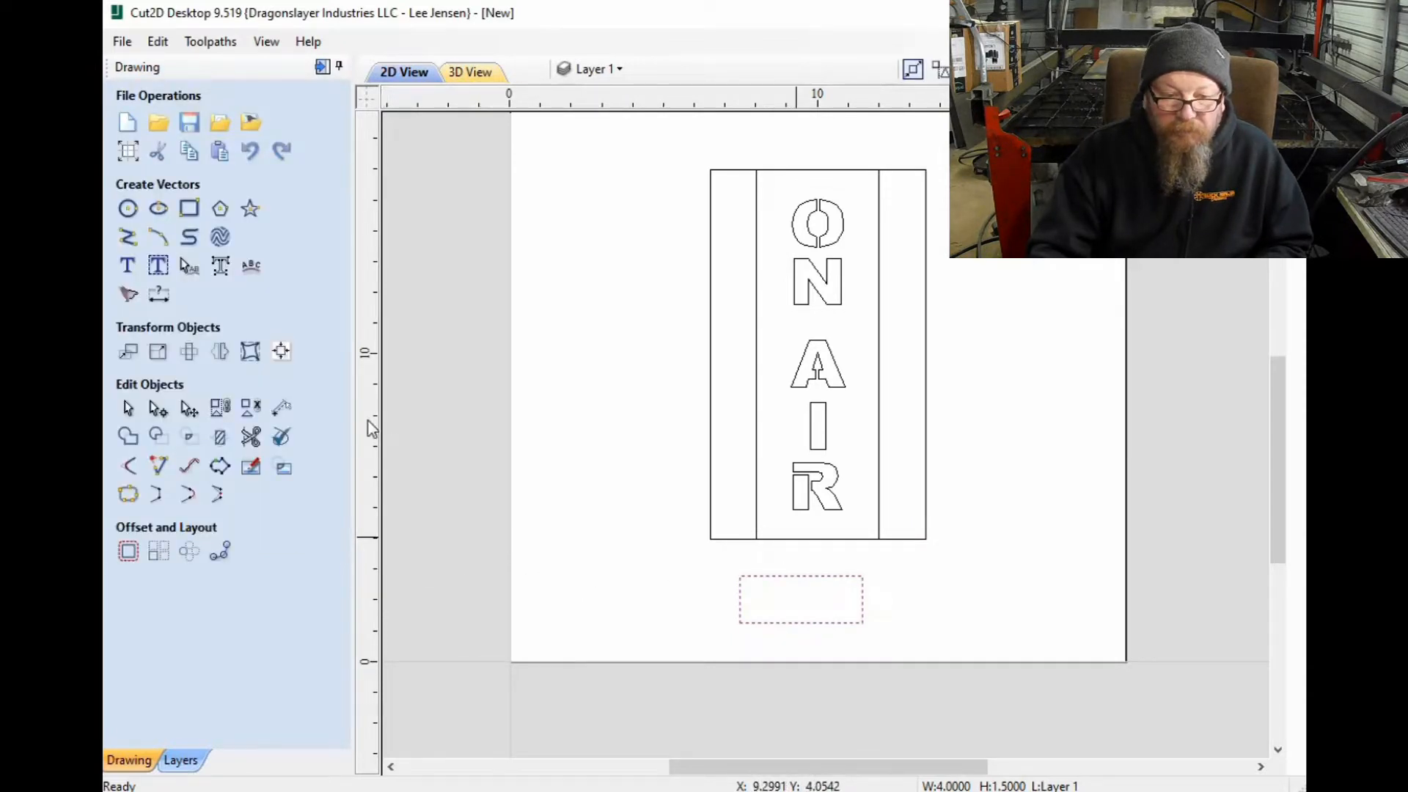
left_click(281, 352)
left_click(203, 285)
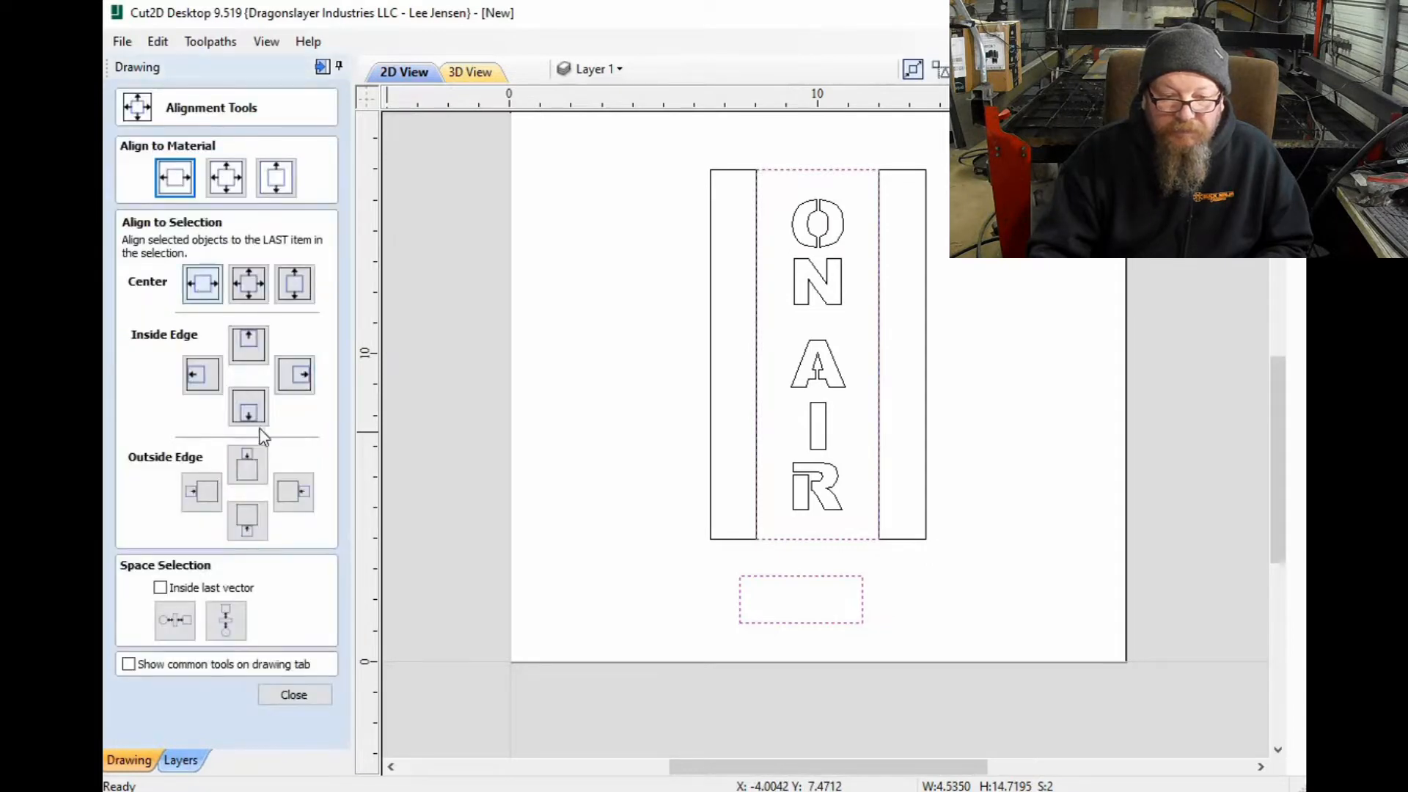
left_click(248, 521)
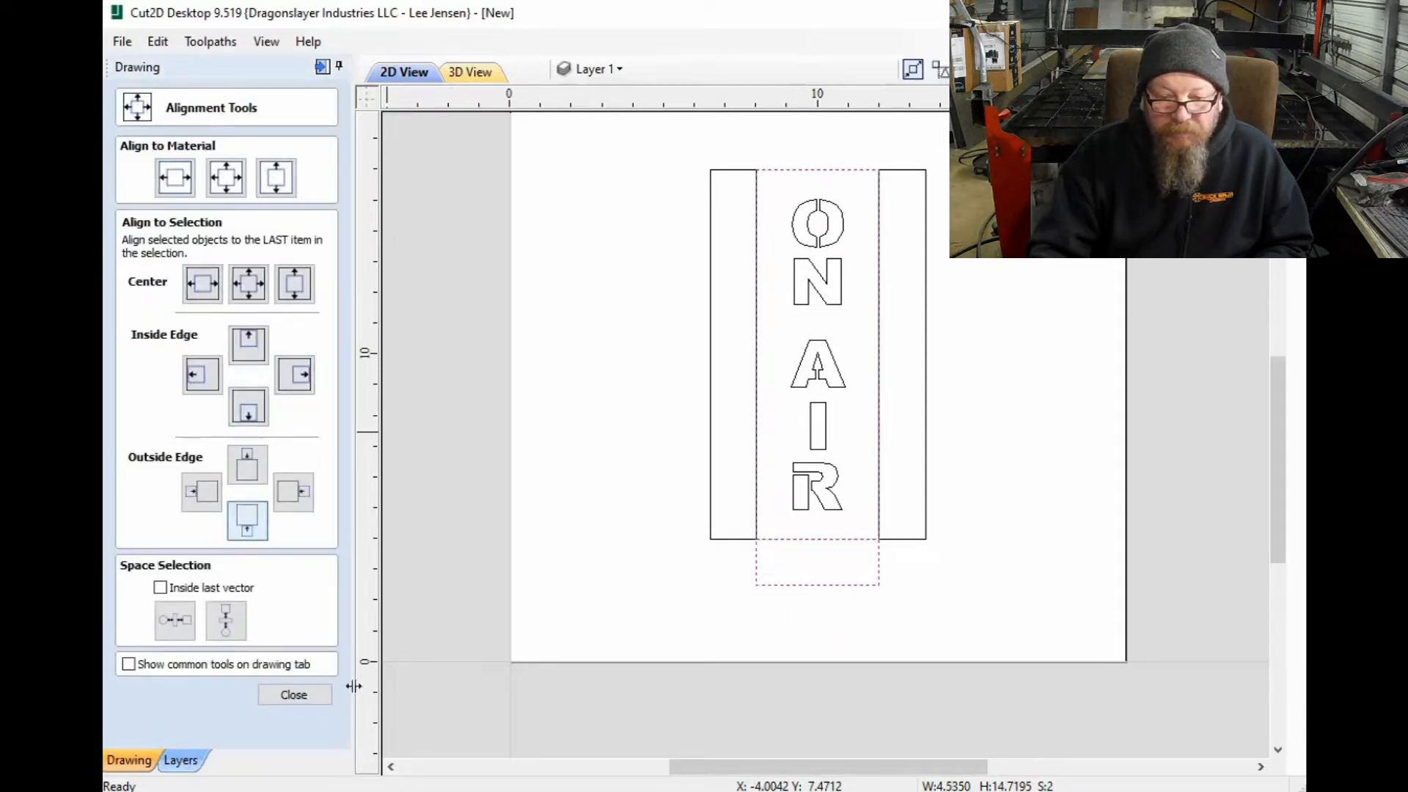
left_click(762, 586)
left_click(643, 583)
Step: Create a mirrored copy of the bottom flap above the panel, flipped vertically about the job centre
left_click(759, 569)
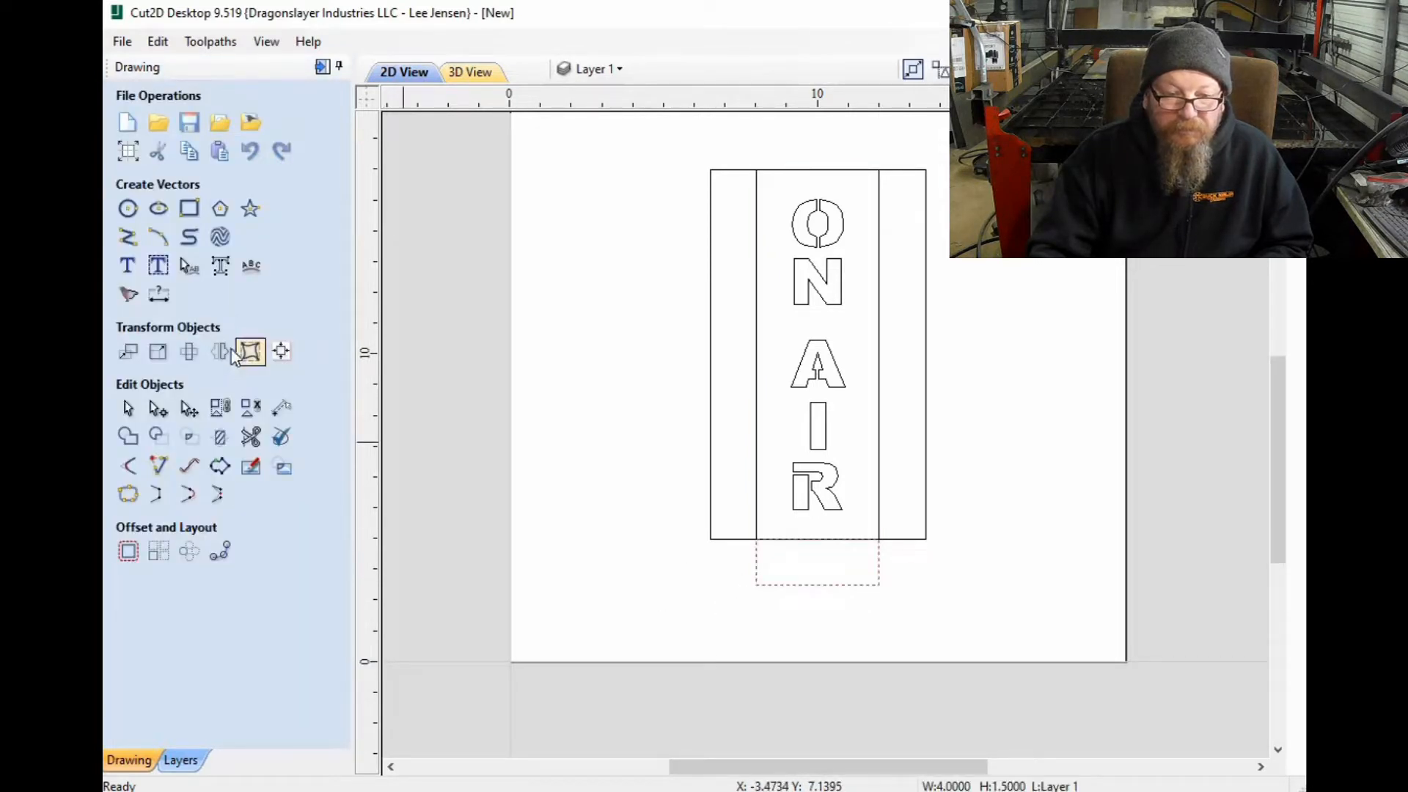
left_click(220, 351)
left_click(251, 332)
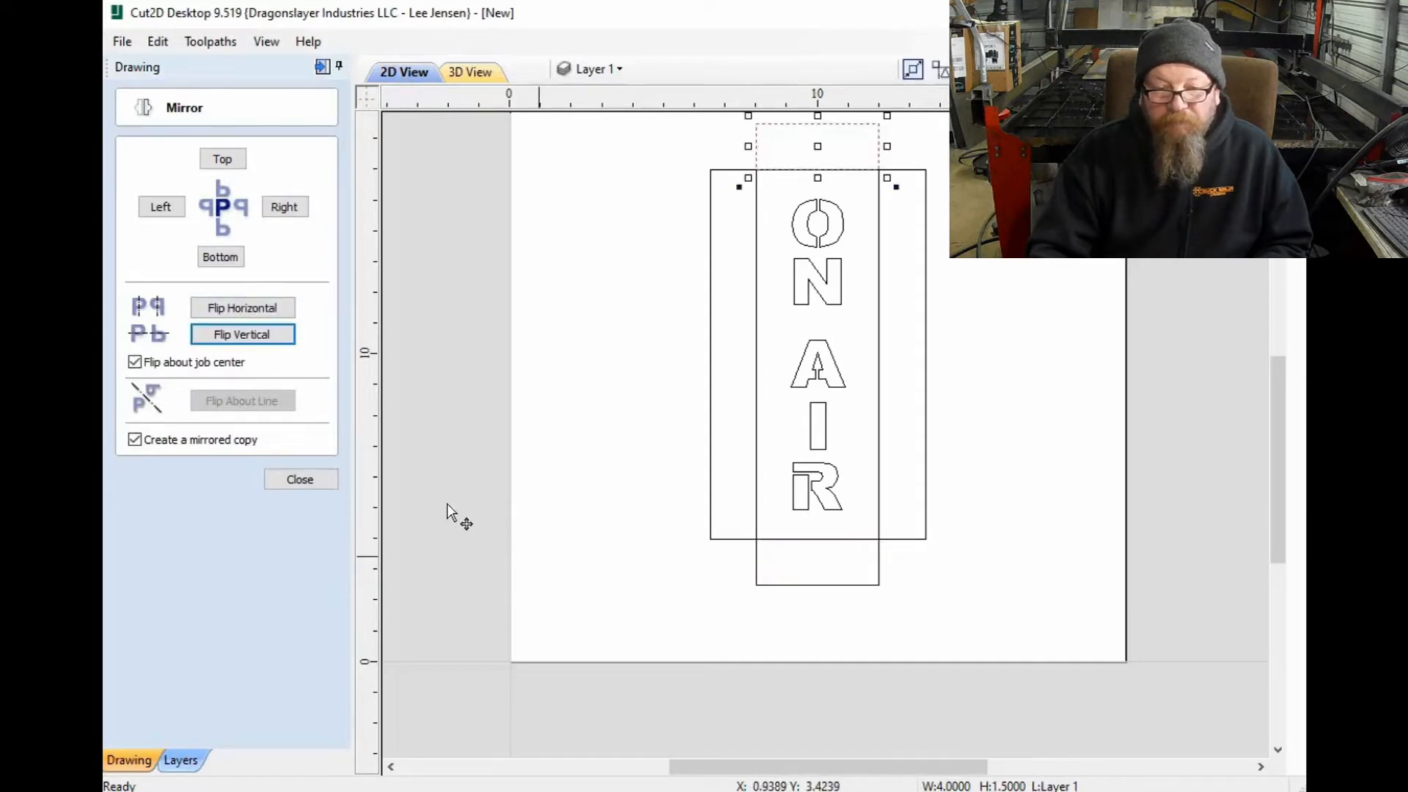
key("Escape")
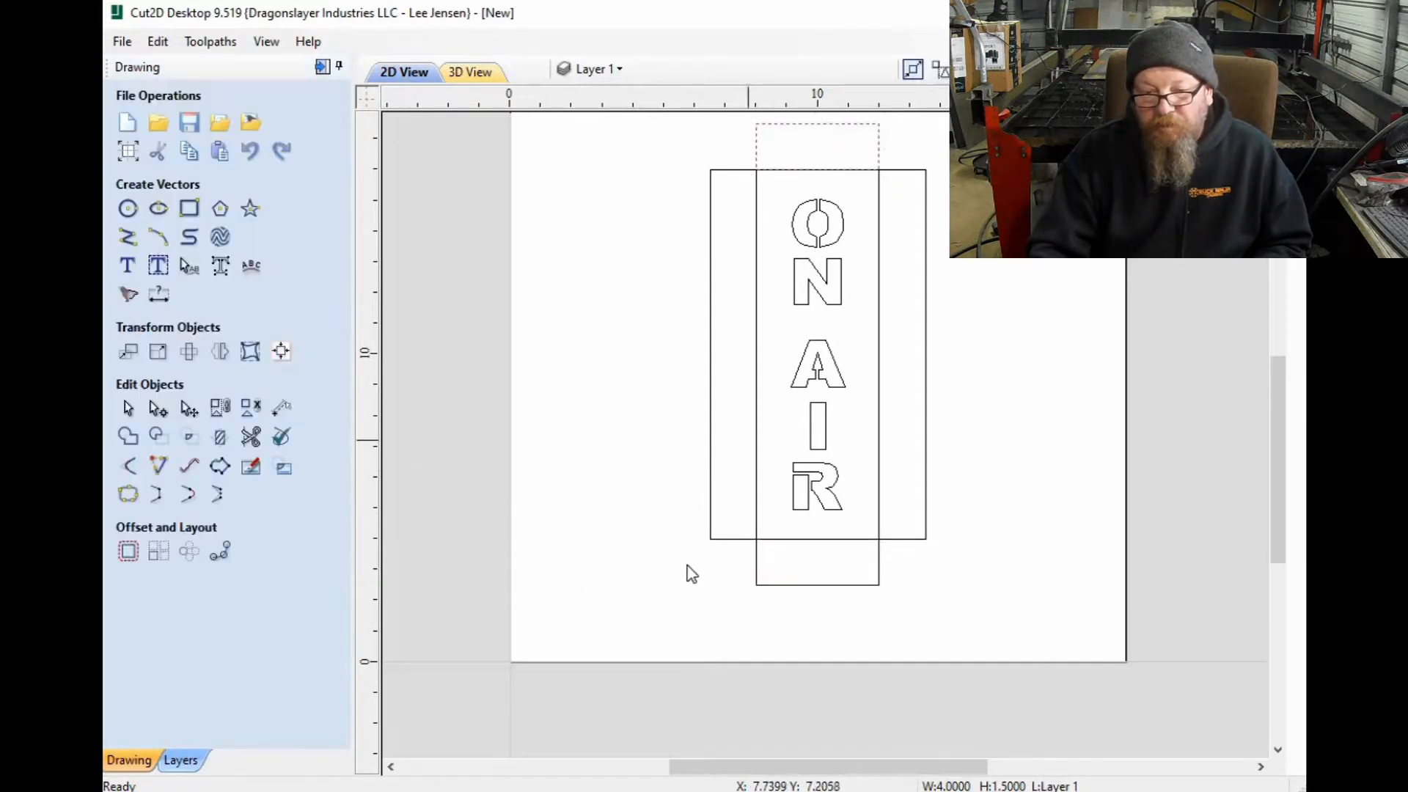
Step: Cut the left strip's inner edge at about Y 14.72 and Y 5.35 in node editing to separate its middle segment
scroll(688, 569, "down", 3)
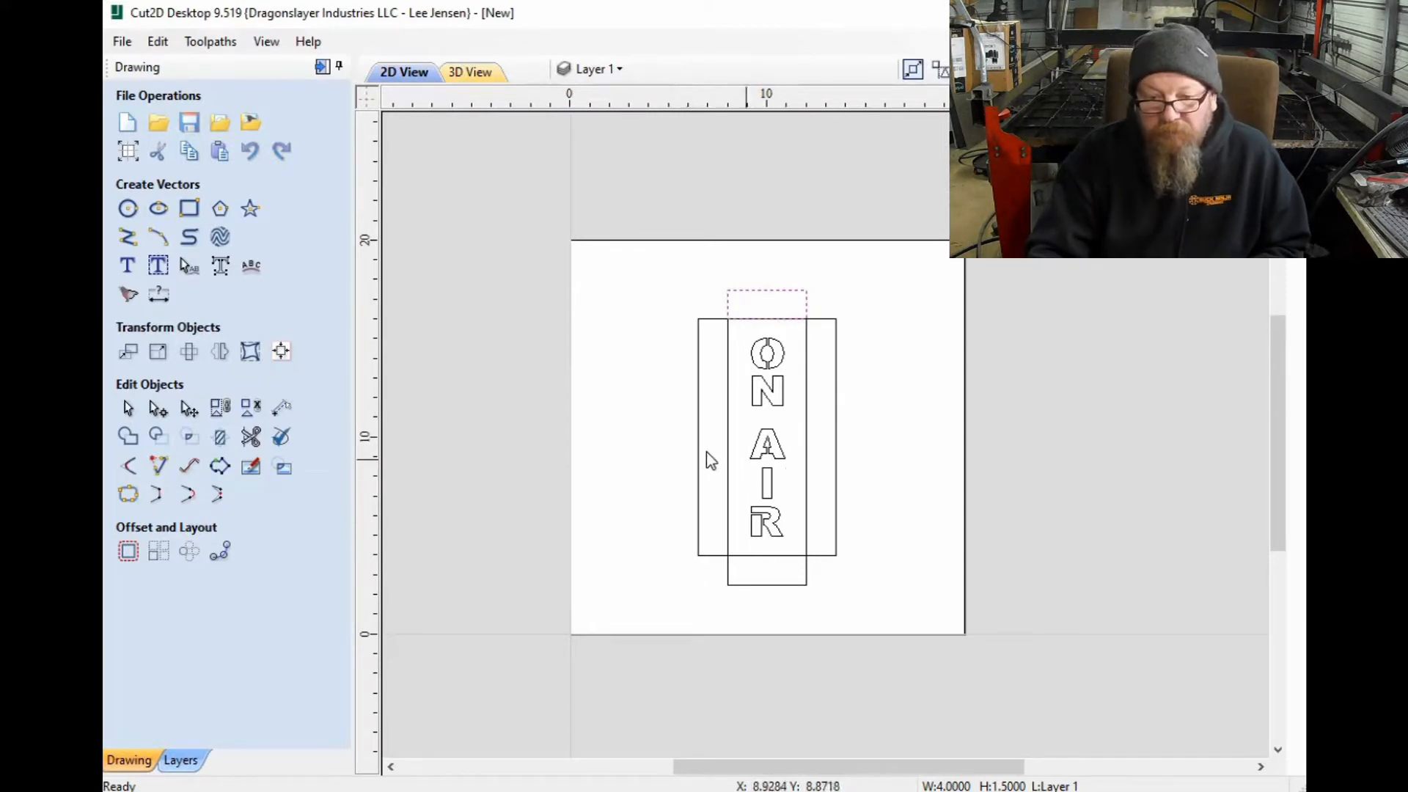
scroll(728, 376, "up", 1)
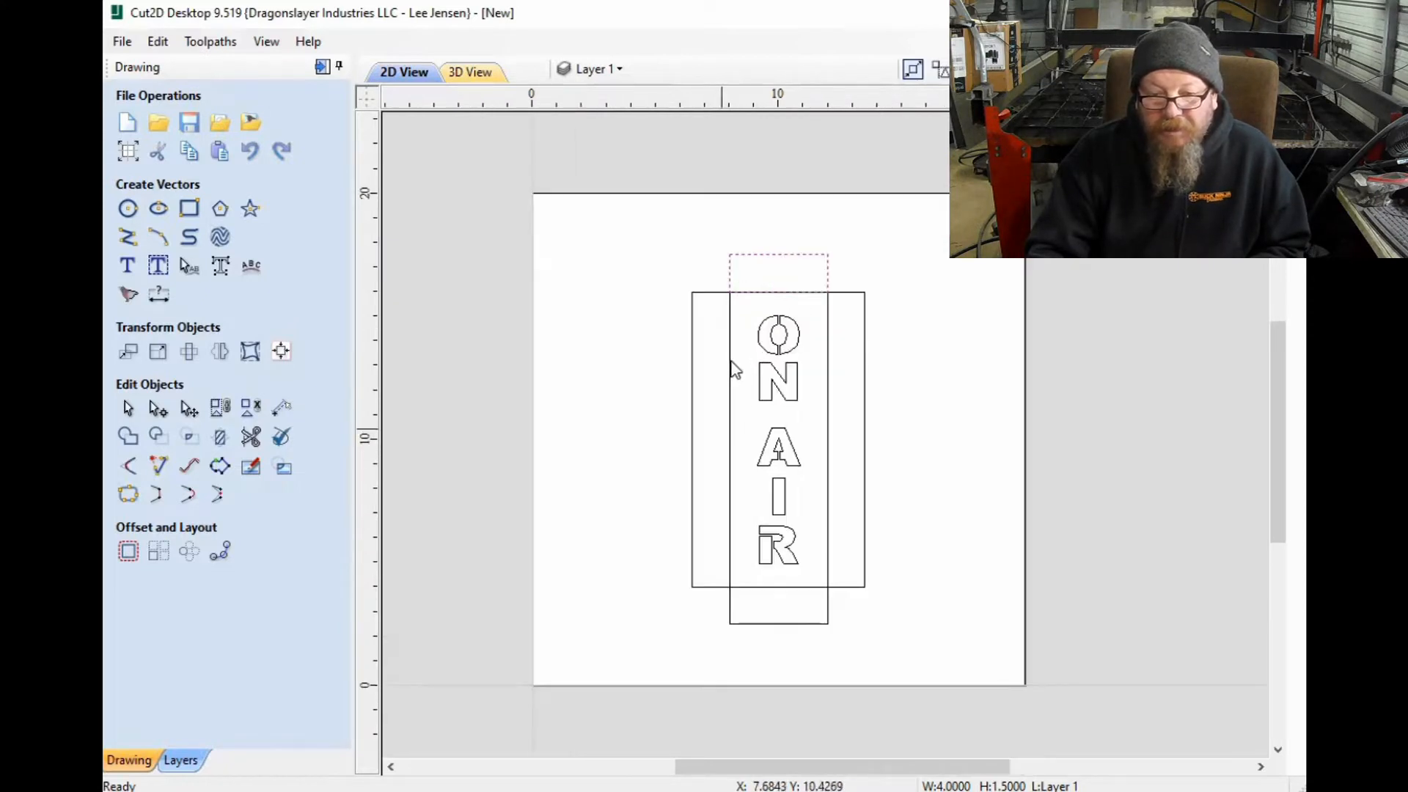
scroll(718, 371, "up", 1)
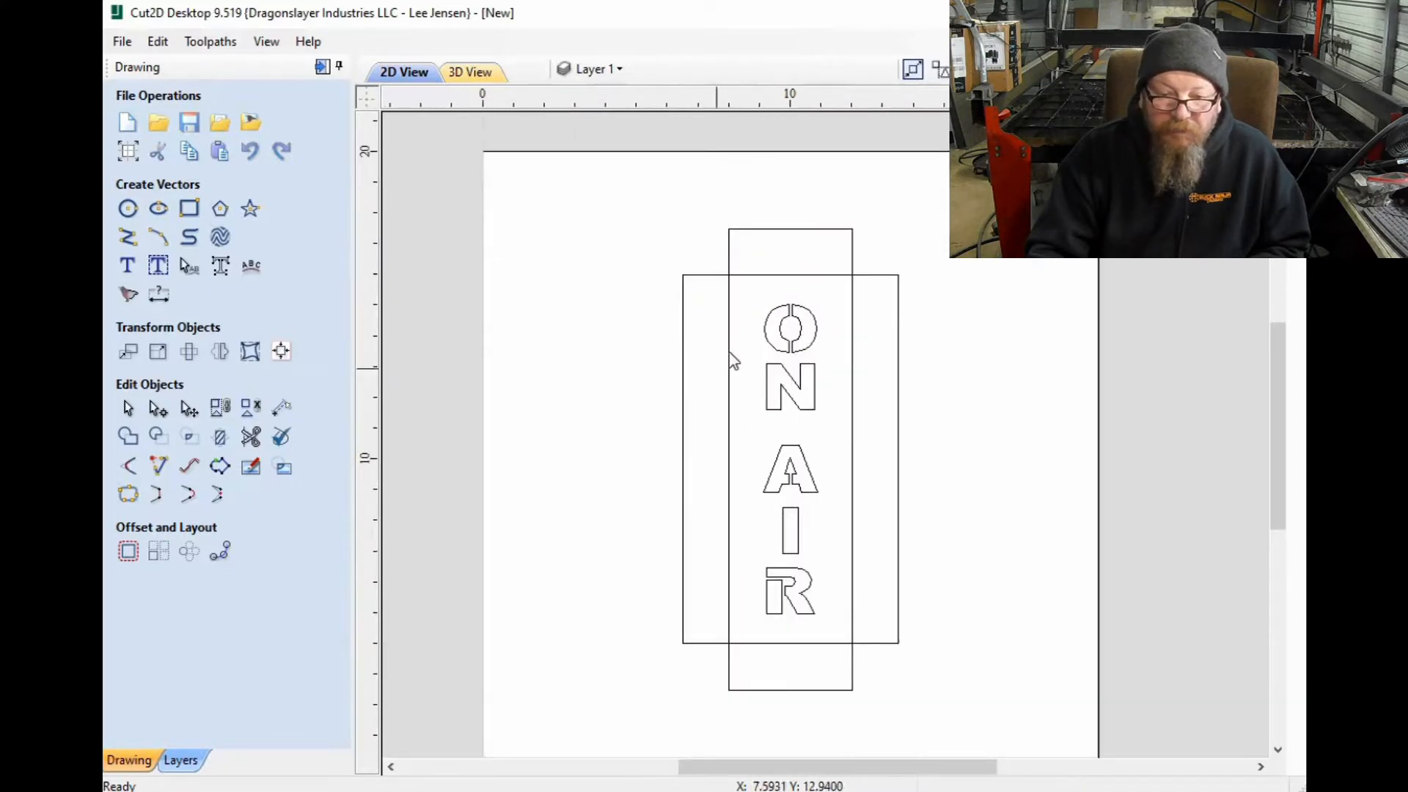
left_click(730, 359)
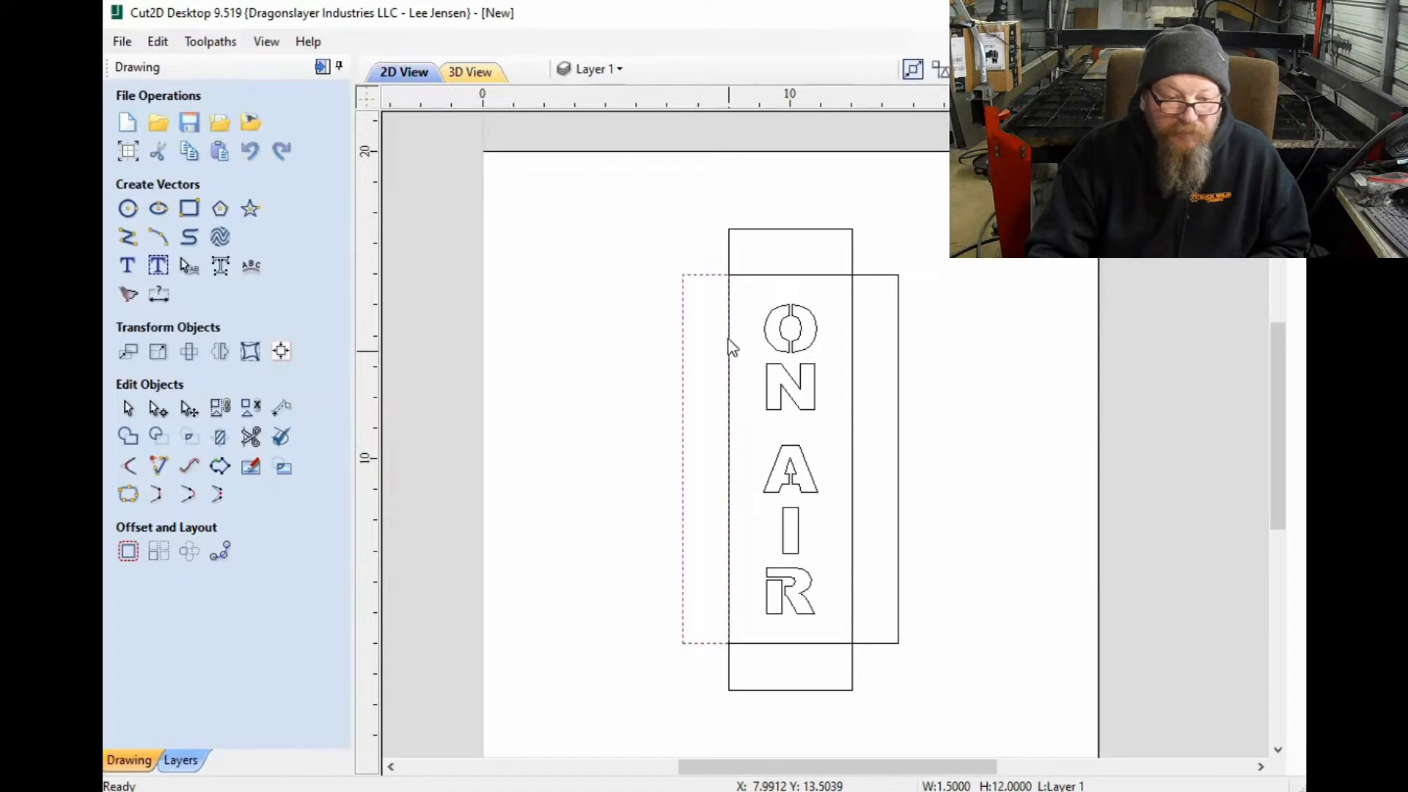
scroll(726, 340, "up", 2)
left_click(182, 412)
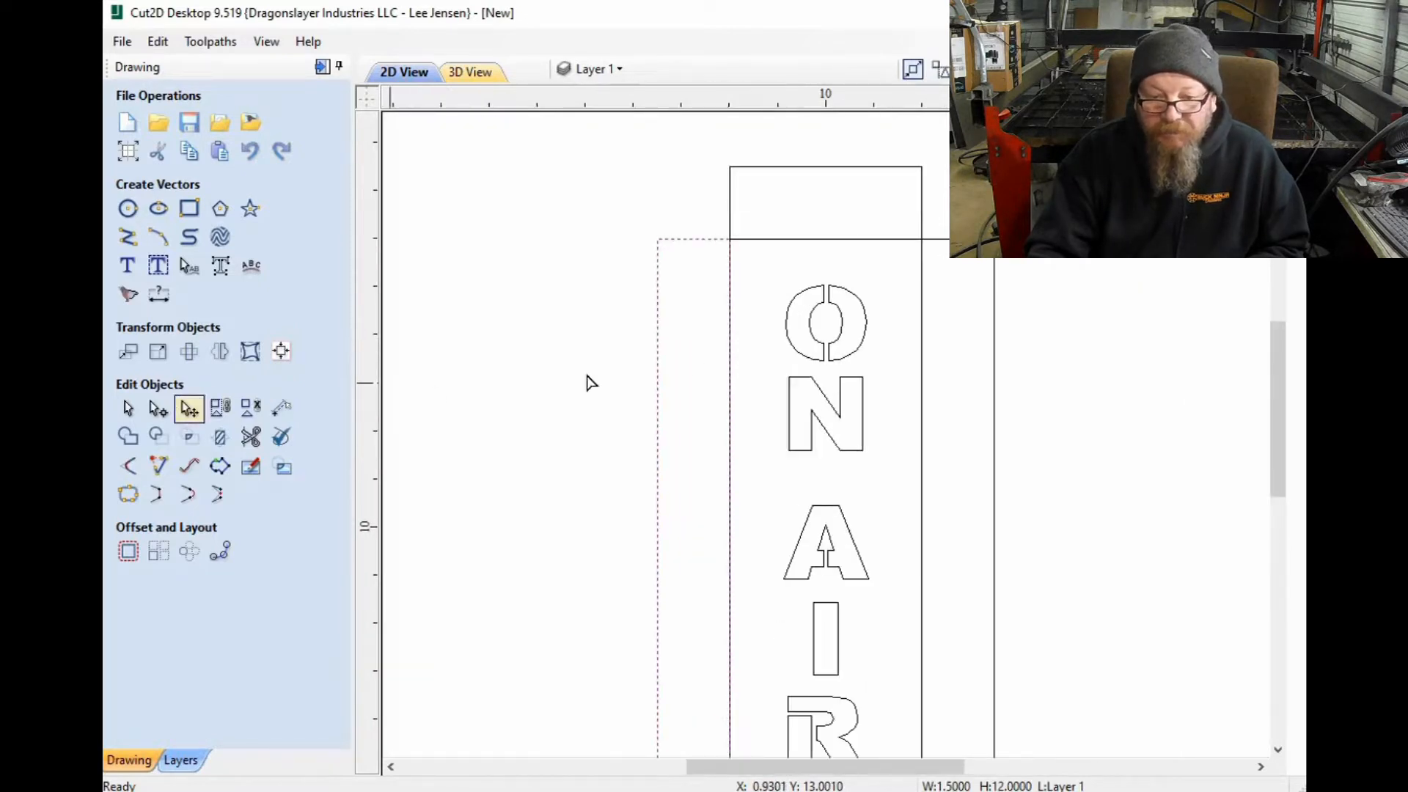
key("n")
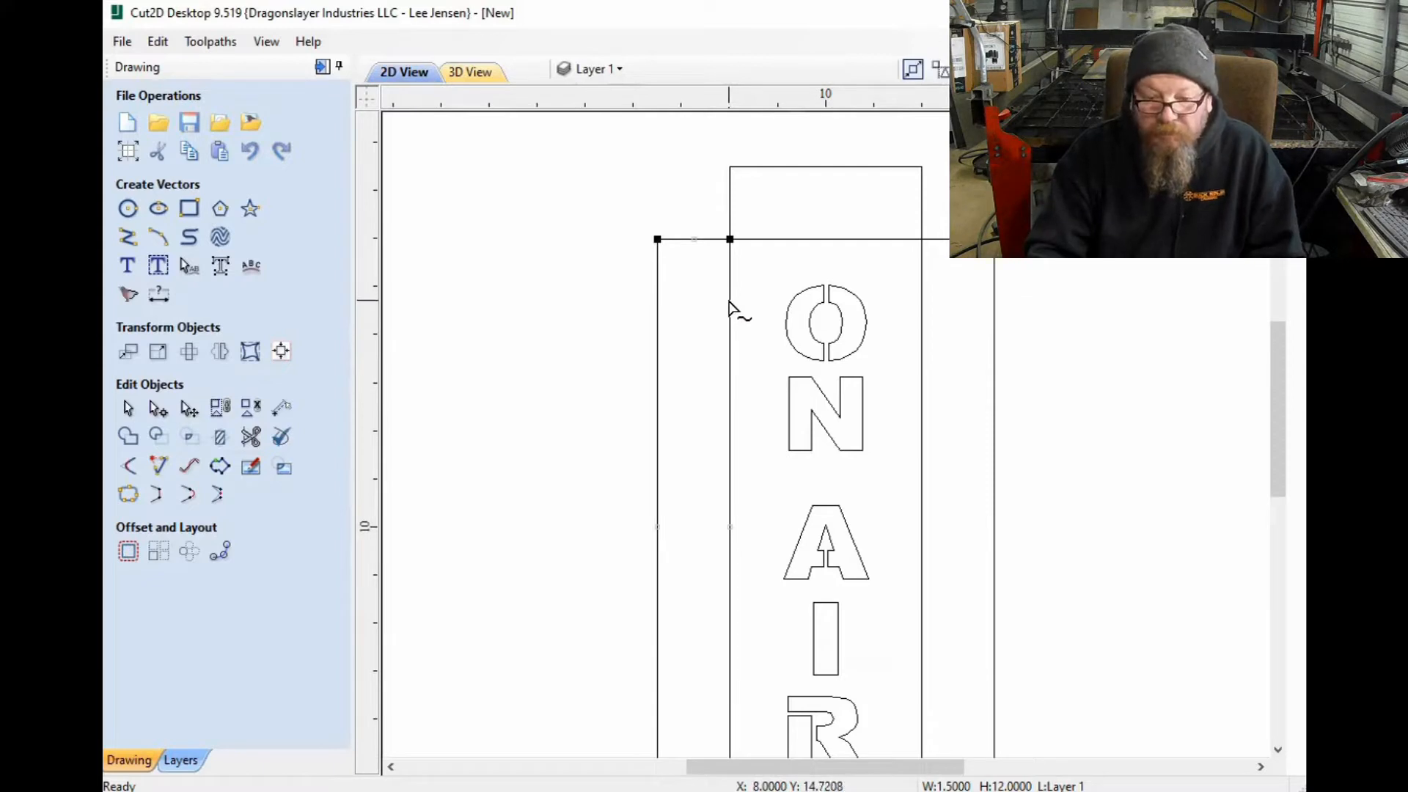
scroll(742, 675, "down", 2)
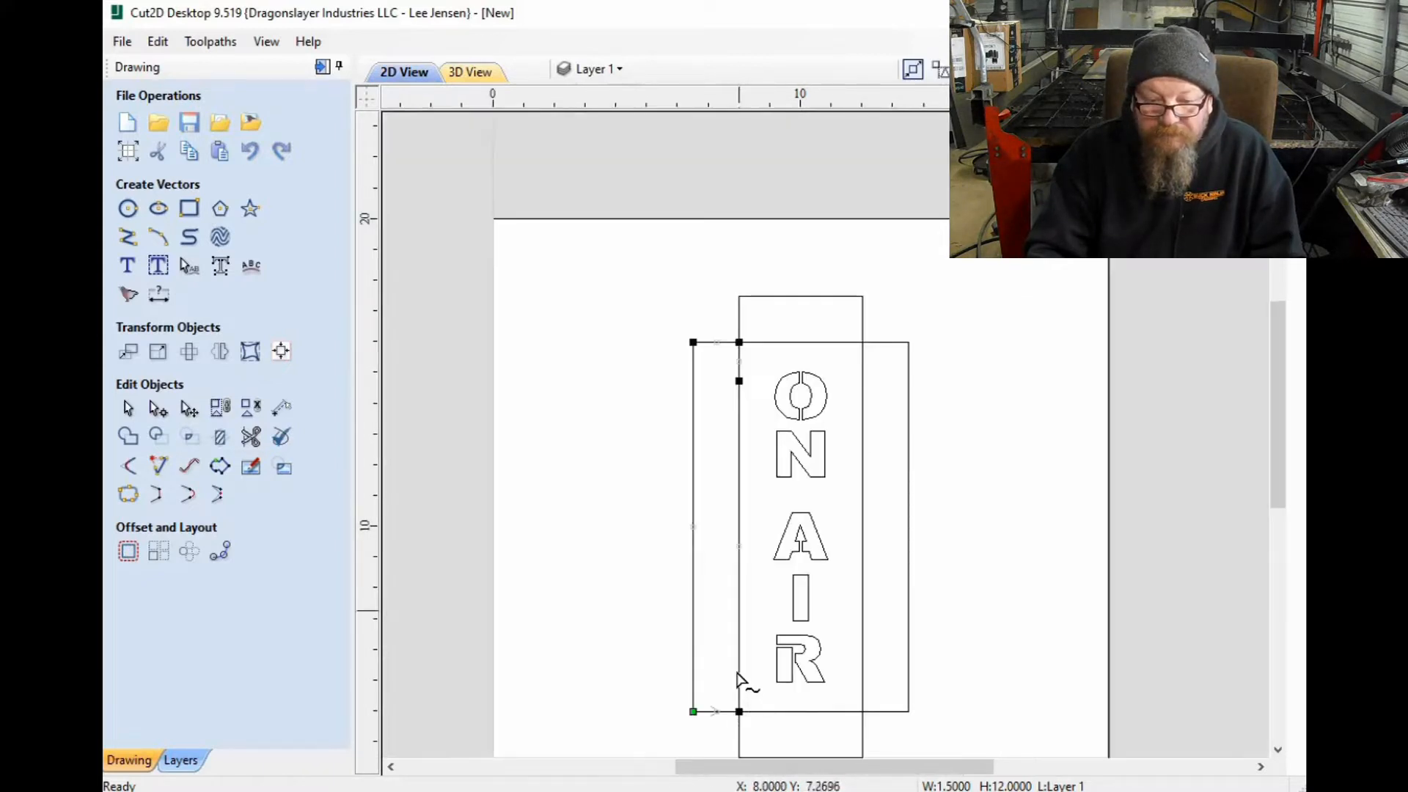
scroll(742, 669, "up", 1)
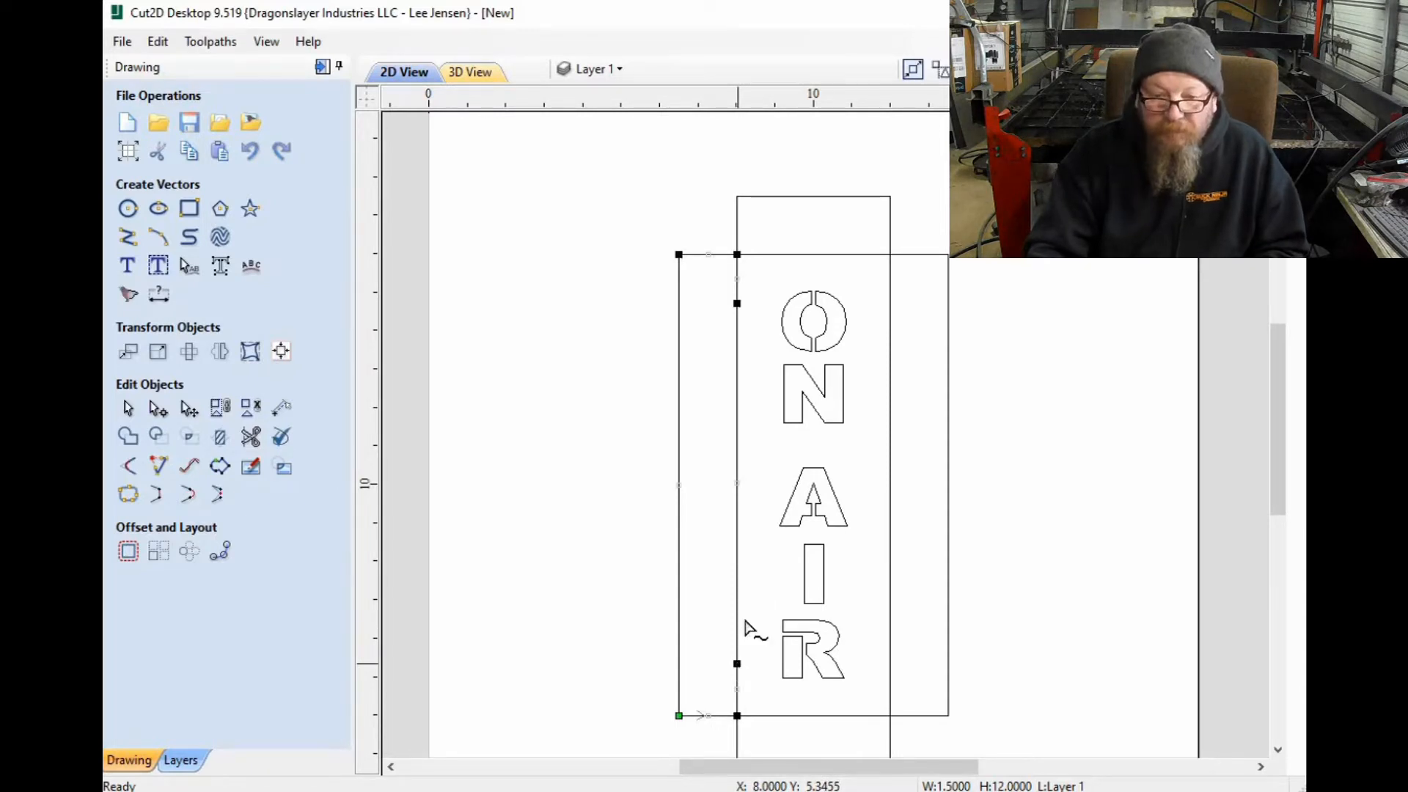
left_click(751, 327)
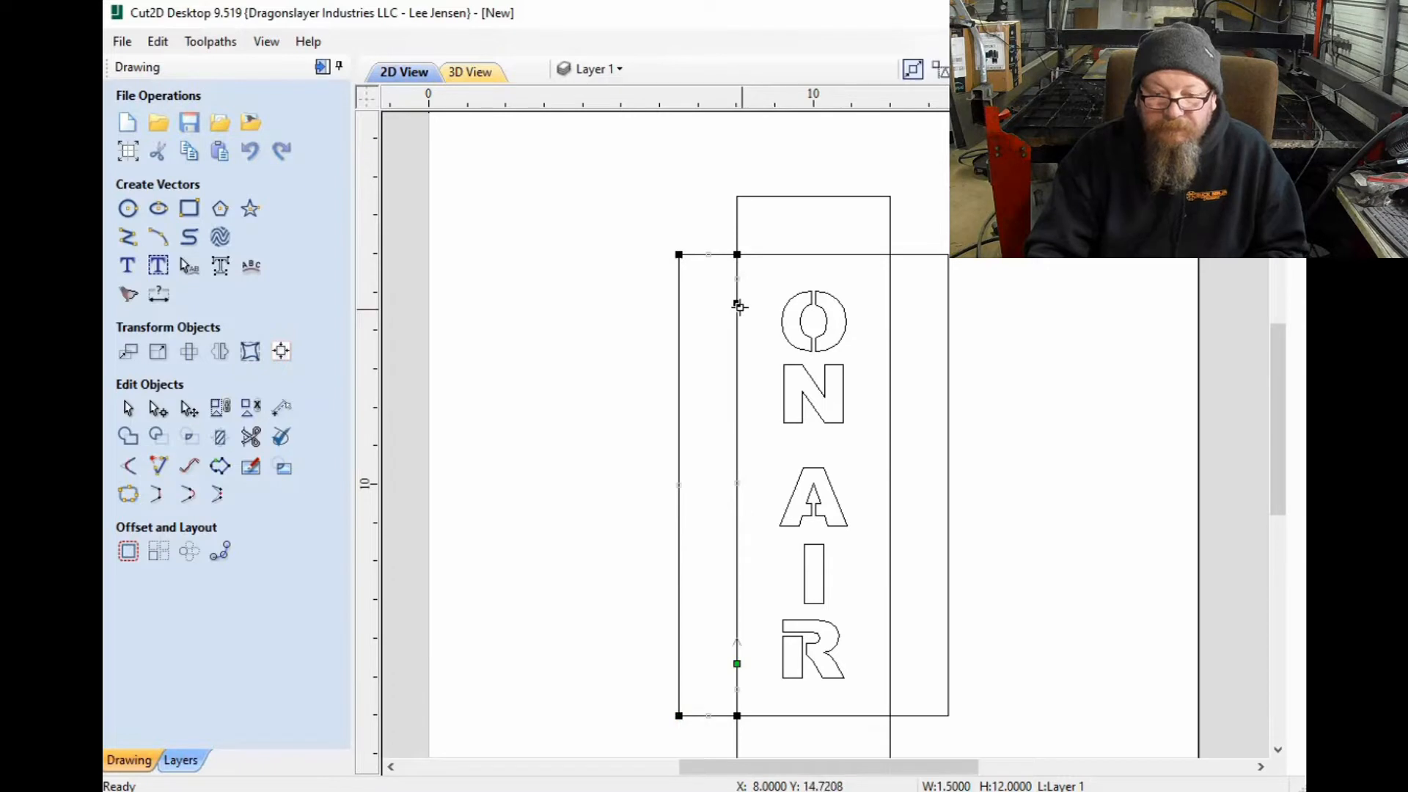
key("c")
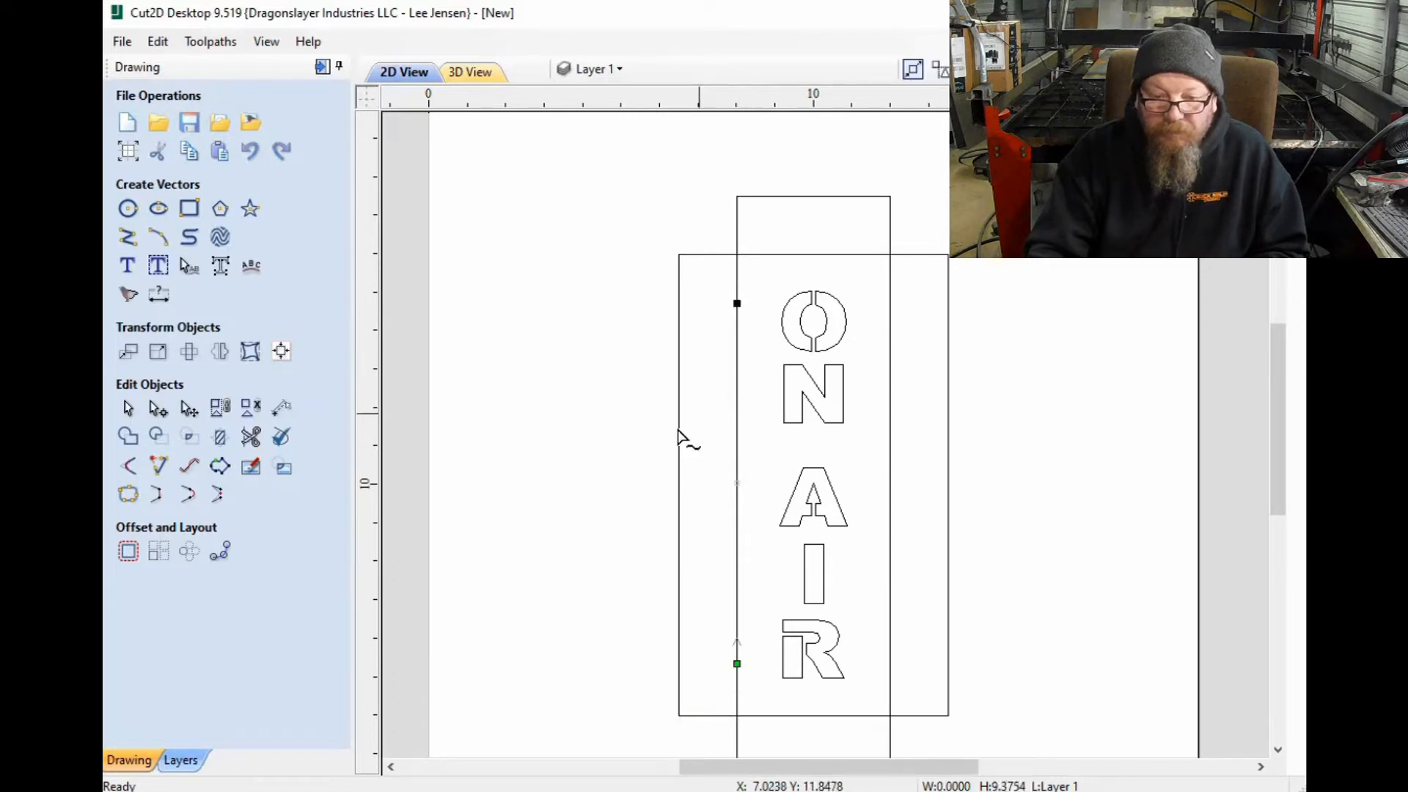
Step: Close the left strip's open outline with a straight line between its cut ends
left_click(679, 428)
right_click(754, 450)
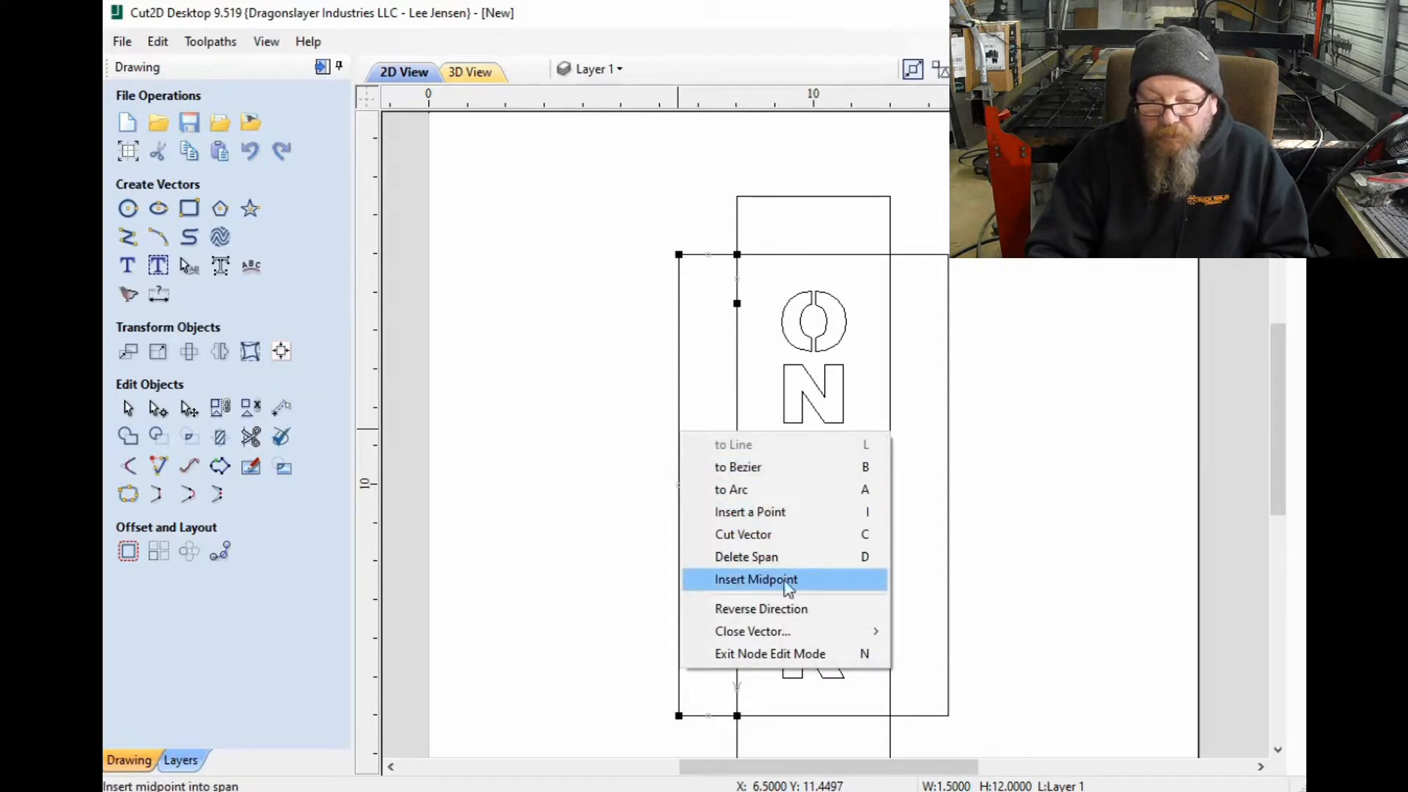
mouse_move(866, 633)
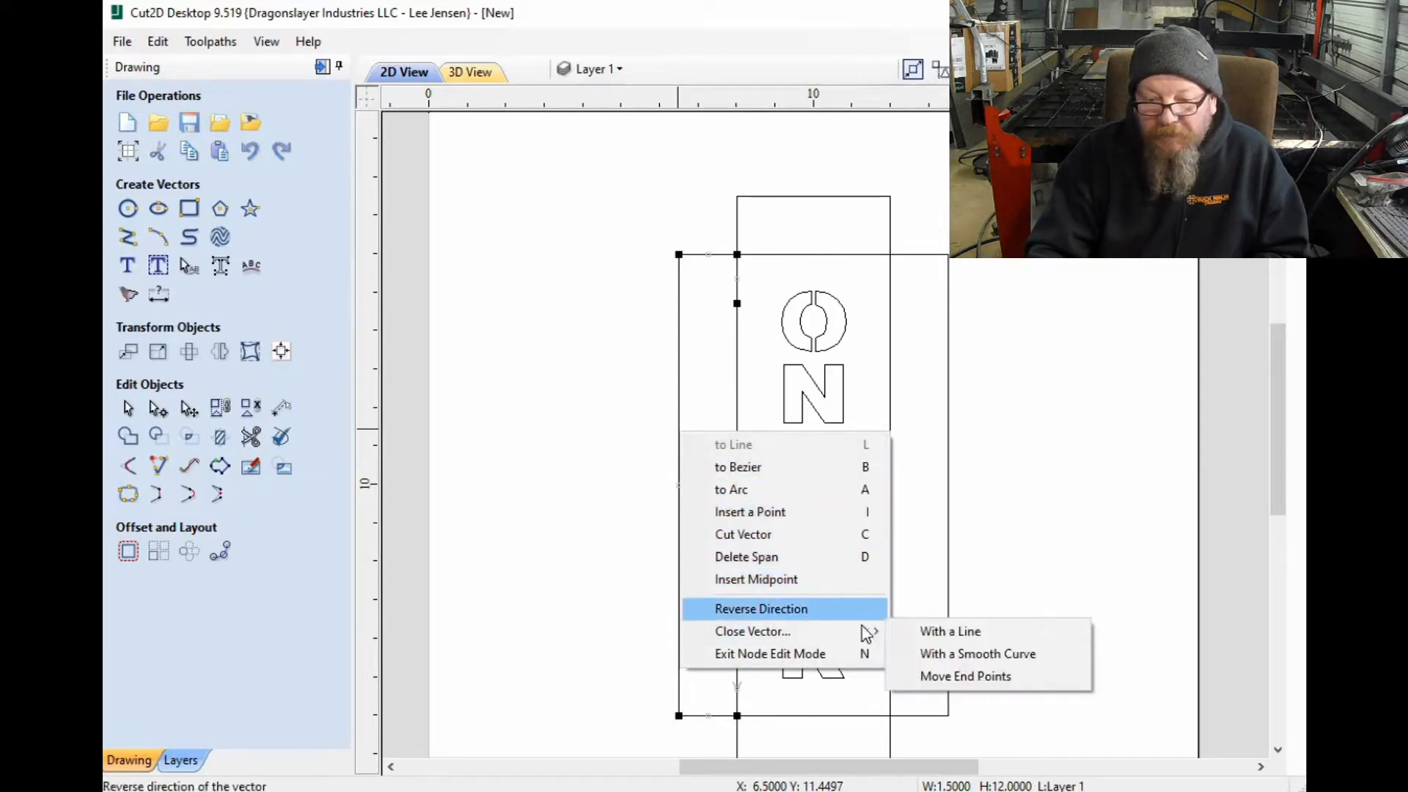
left_click(946, 630)
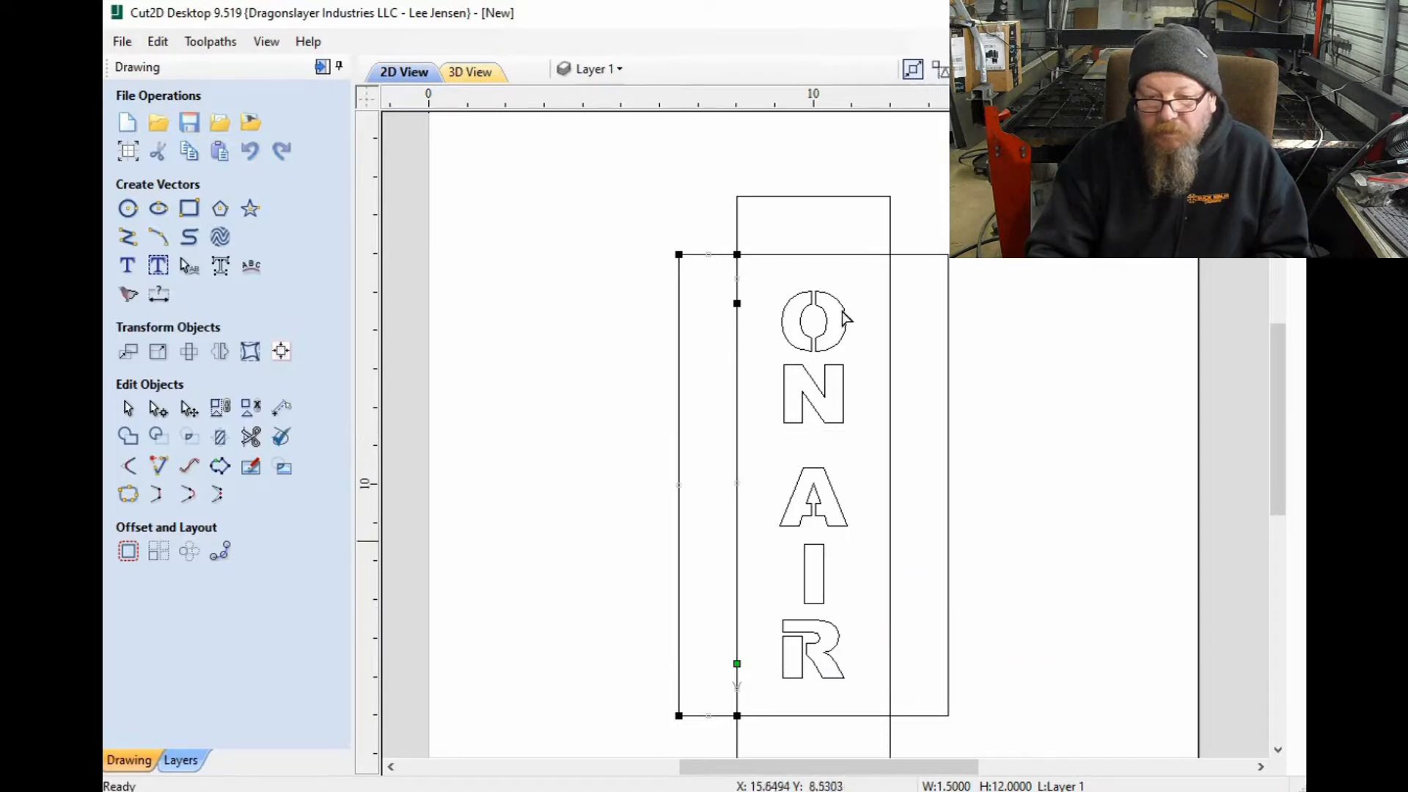
Step: Cut the top flap's lower edge at about X 8.83 and X 10.82, and close its outline with a line
left_click(768, 256)
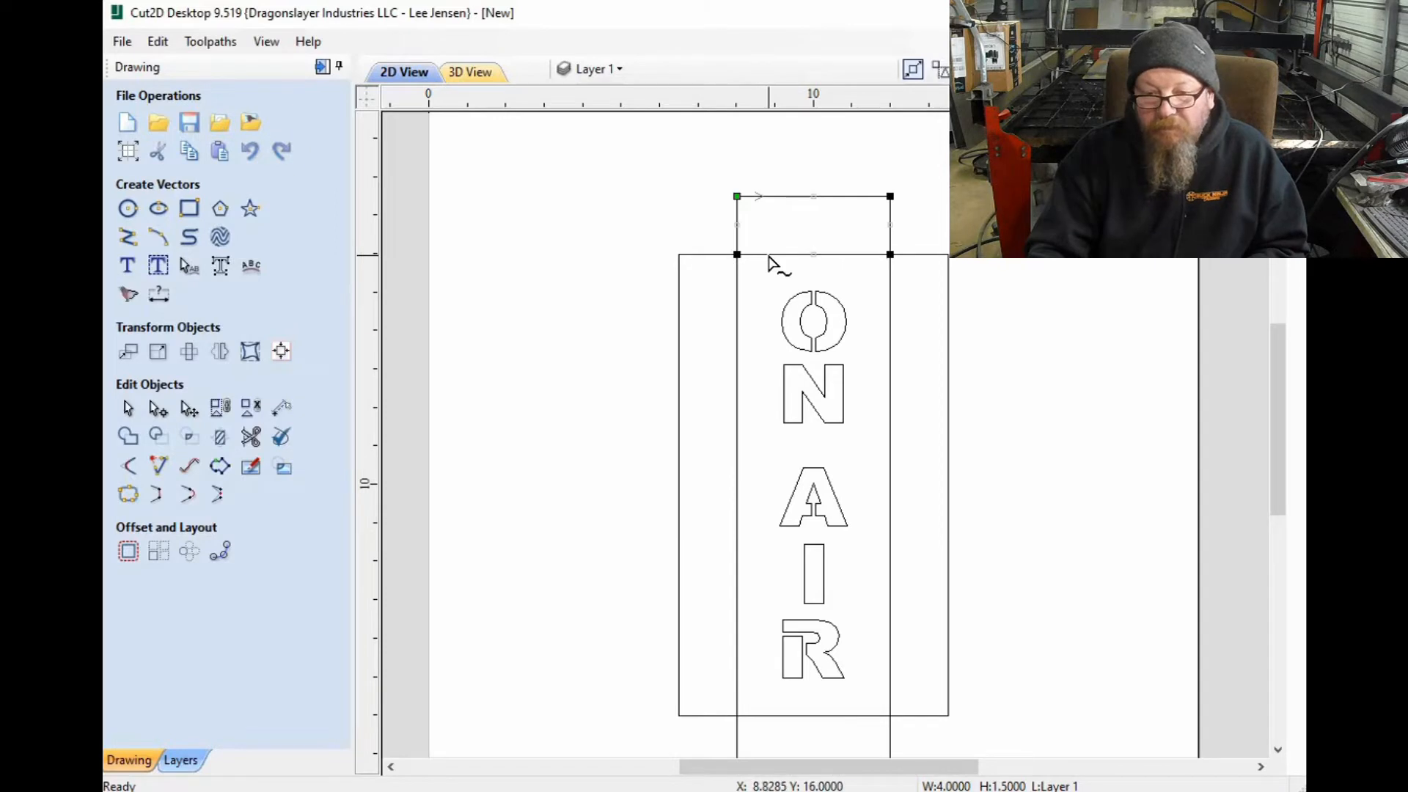
key("c")
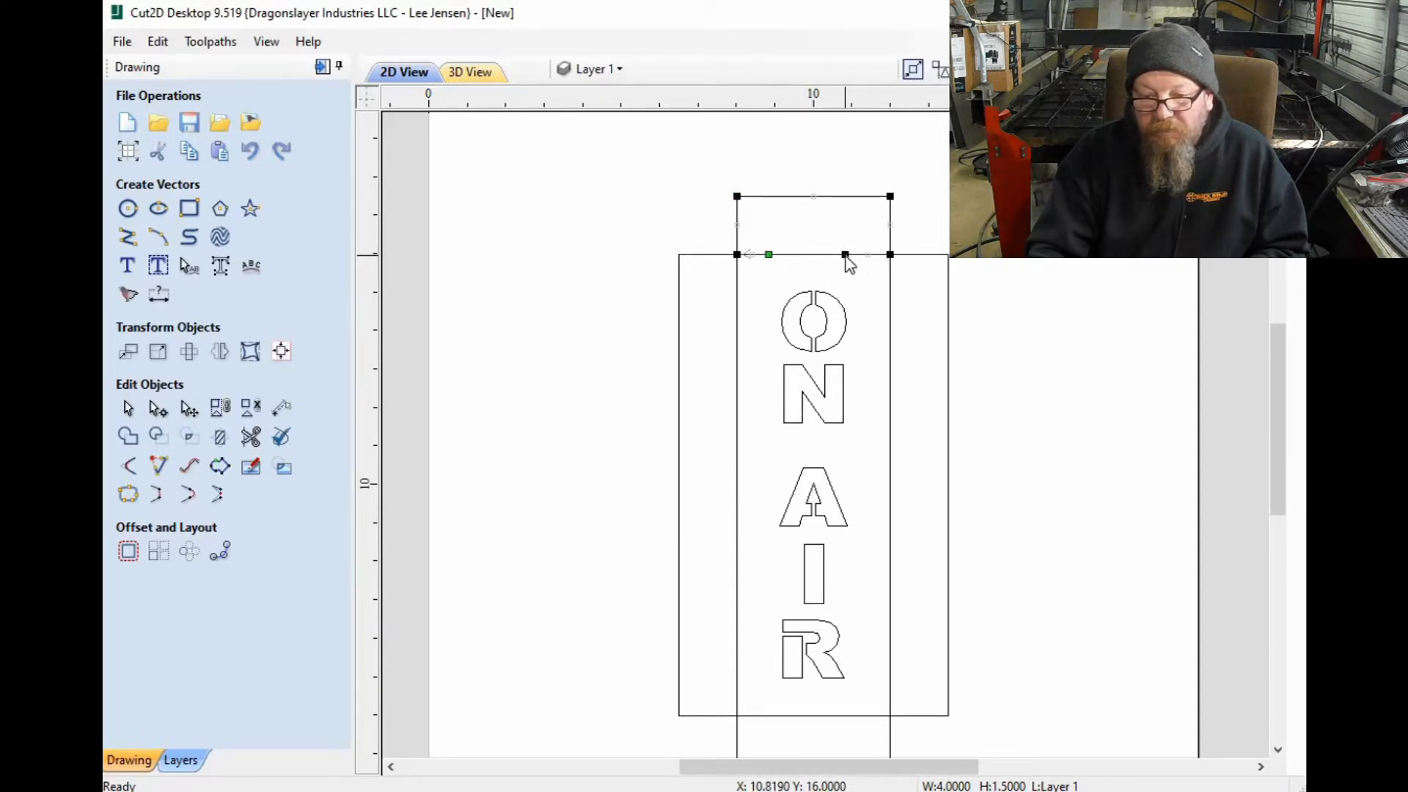
right_click(845, 255)
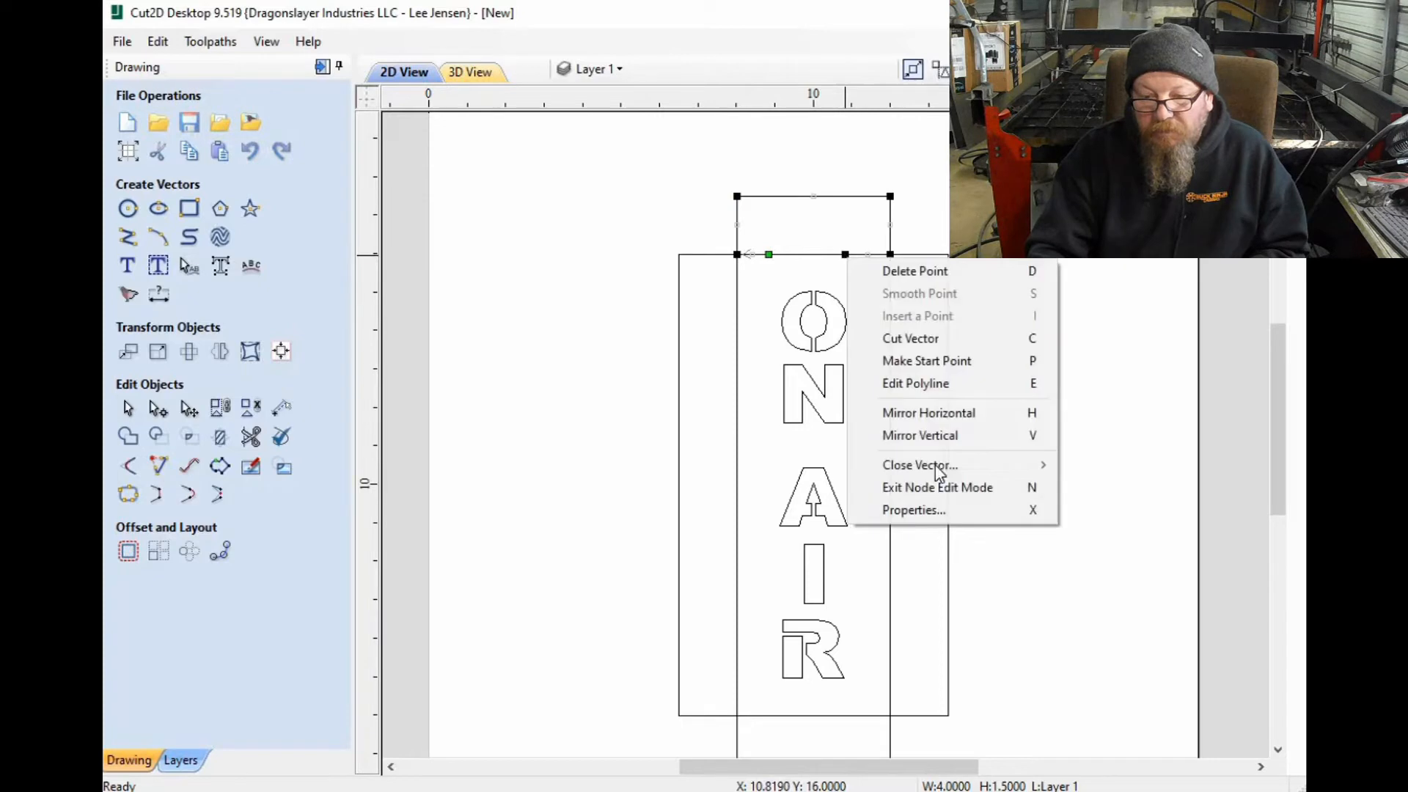
mouse_move(954, 465)
left_click(1120, 467)
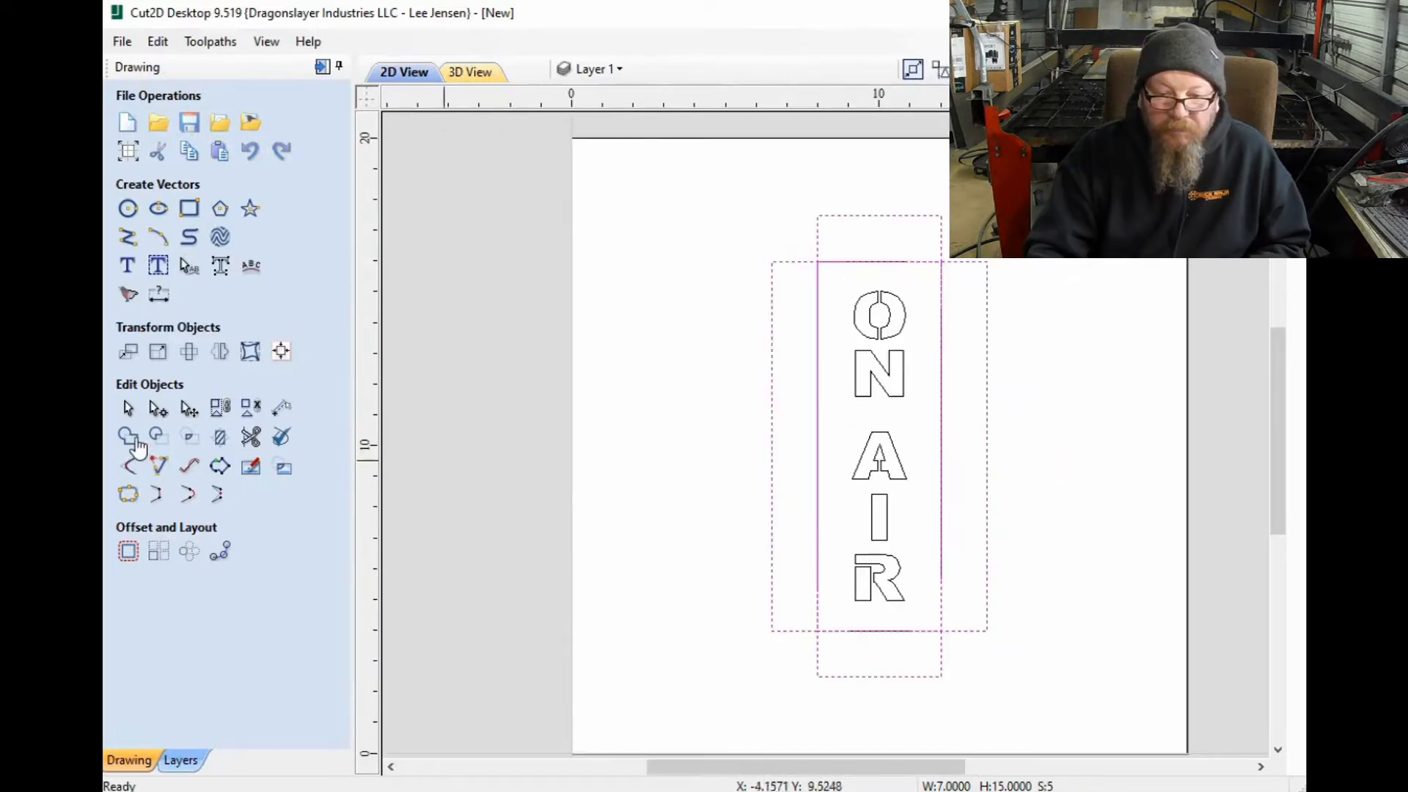
Step: Weld the sign panel and its four flaps into one outer outline
left_click(132, 440)
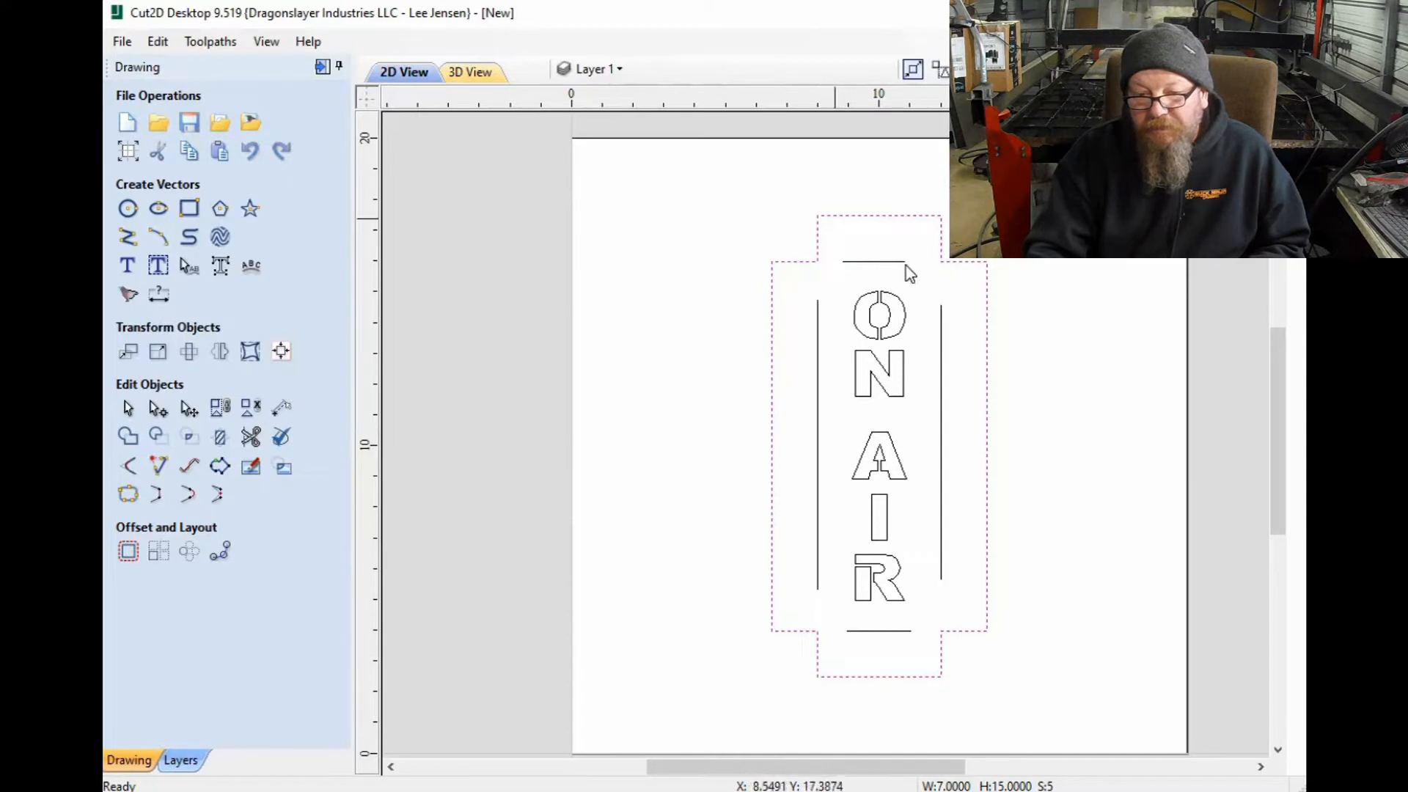
Step: Move the top fold line so that its center sits at X 10 inches
left_click(877, 262)
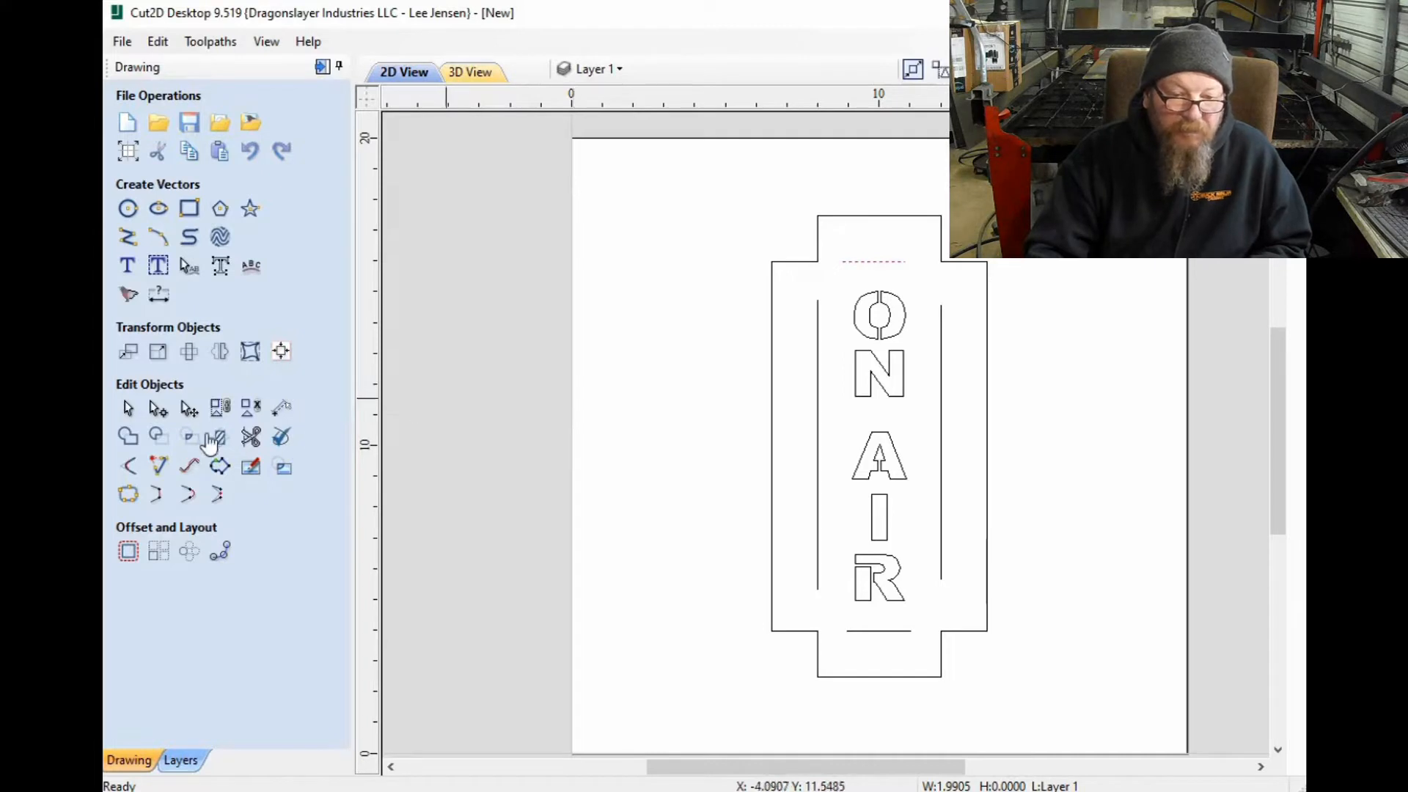
left_click(159, 352)
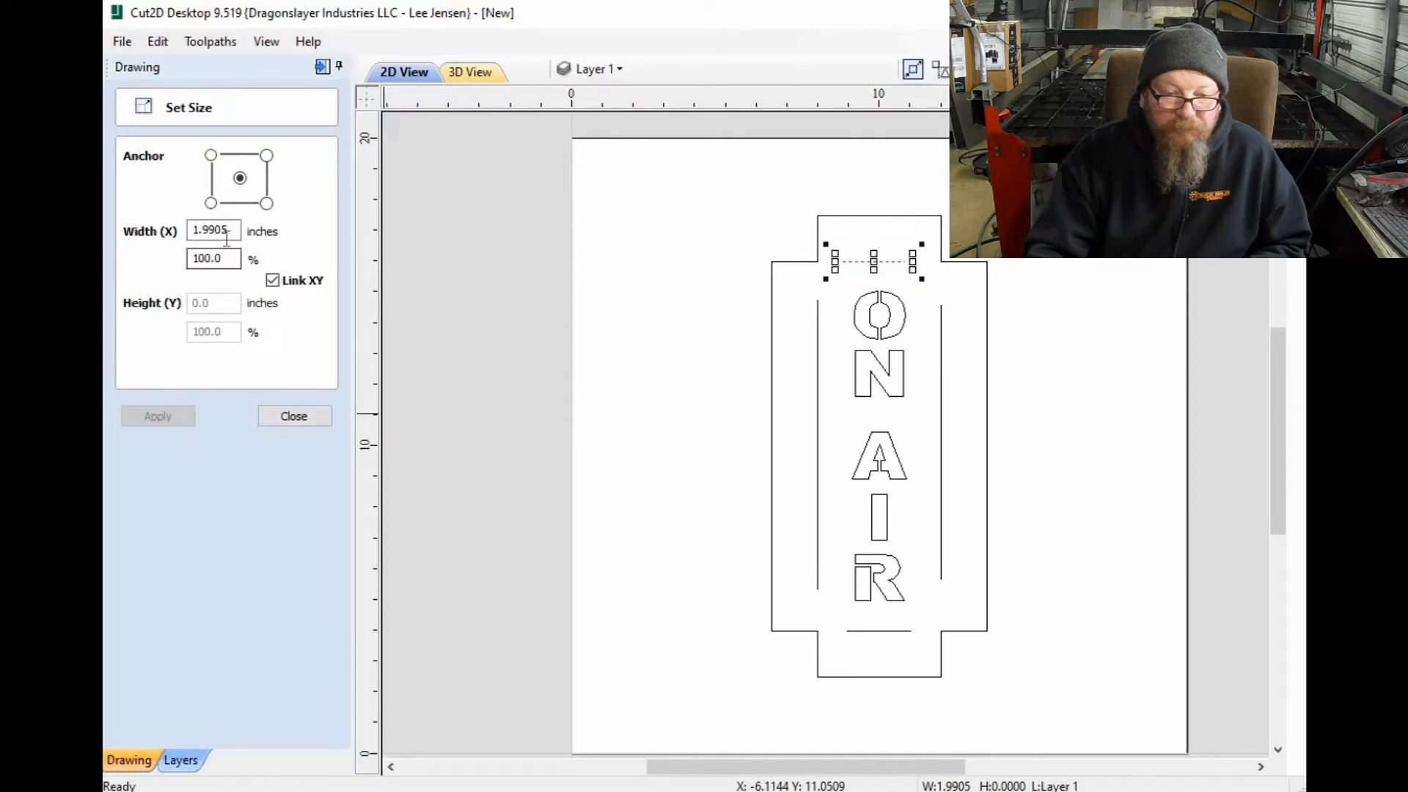
left_click(272, 420)
left_click(127, 354)
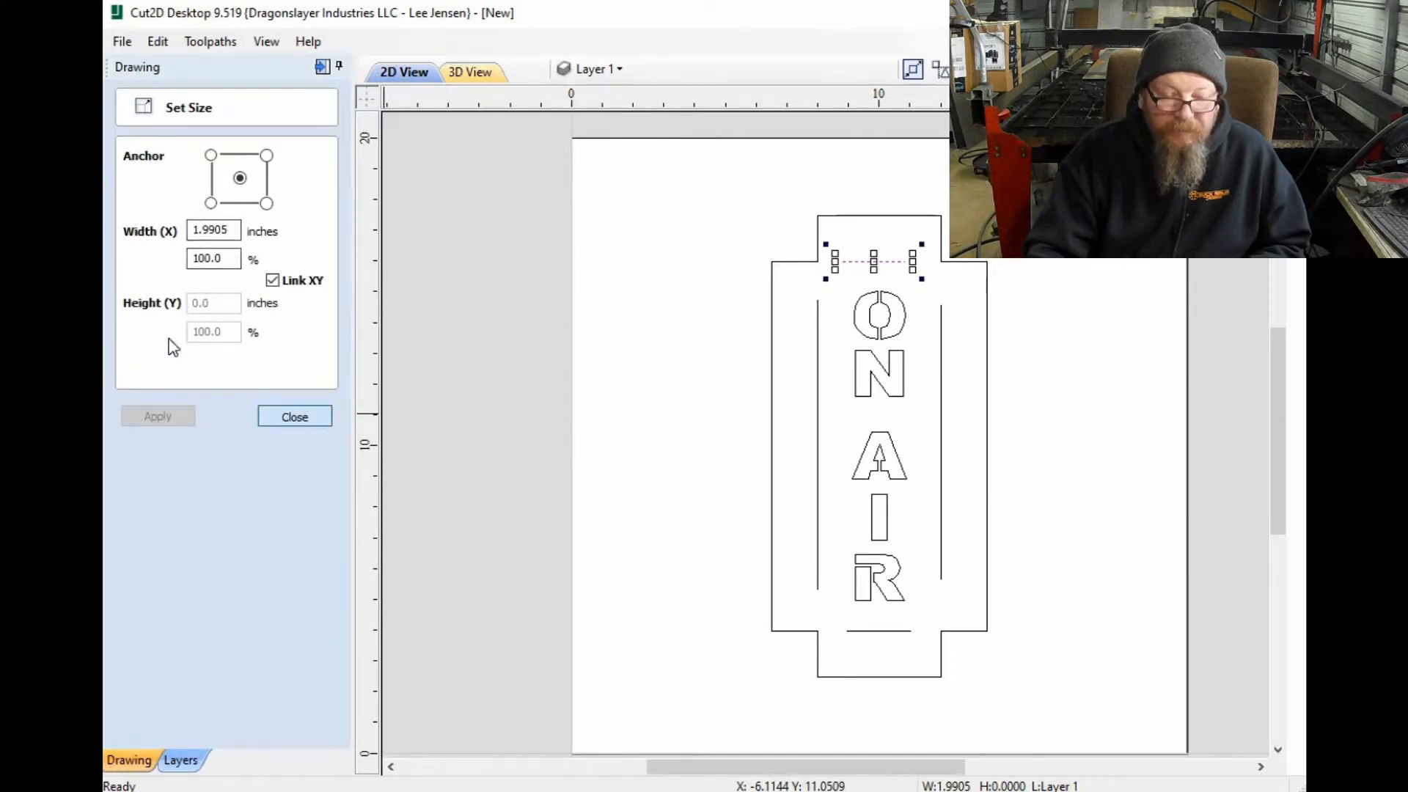
type("10")
key("Return")
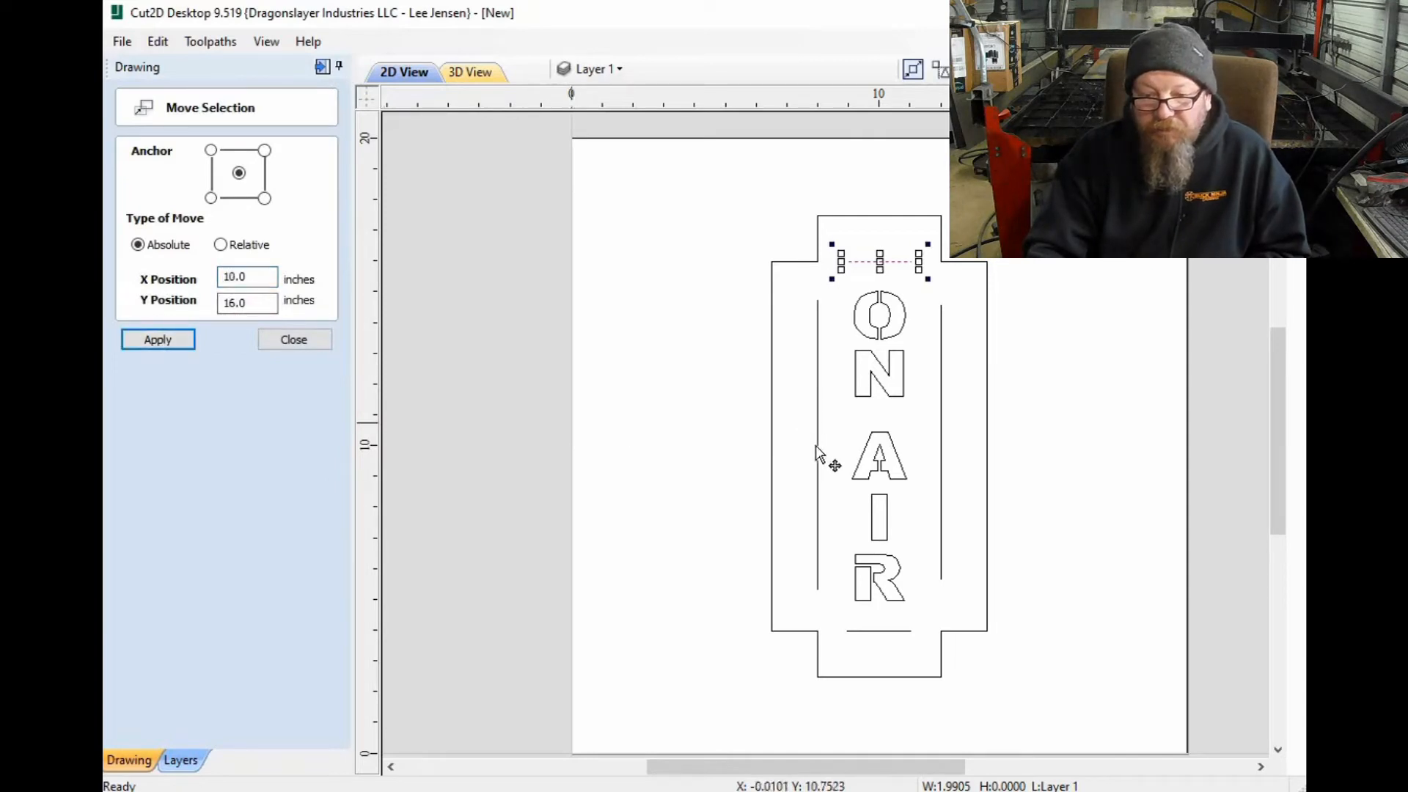
Step: Delete the left and bottom fold lines, and center the right fold line at Y 10 inches
left_click(818, 445)
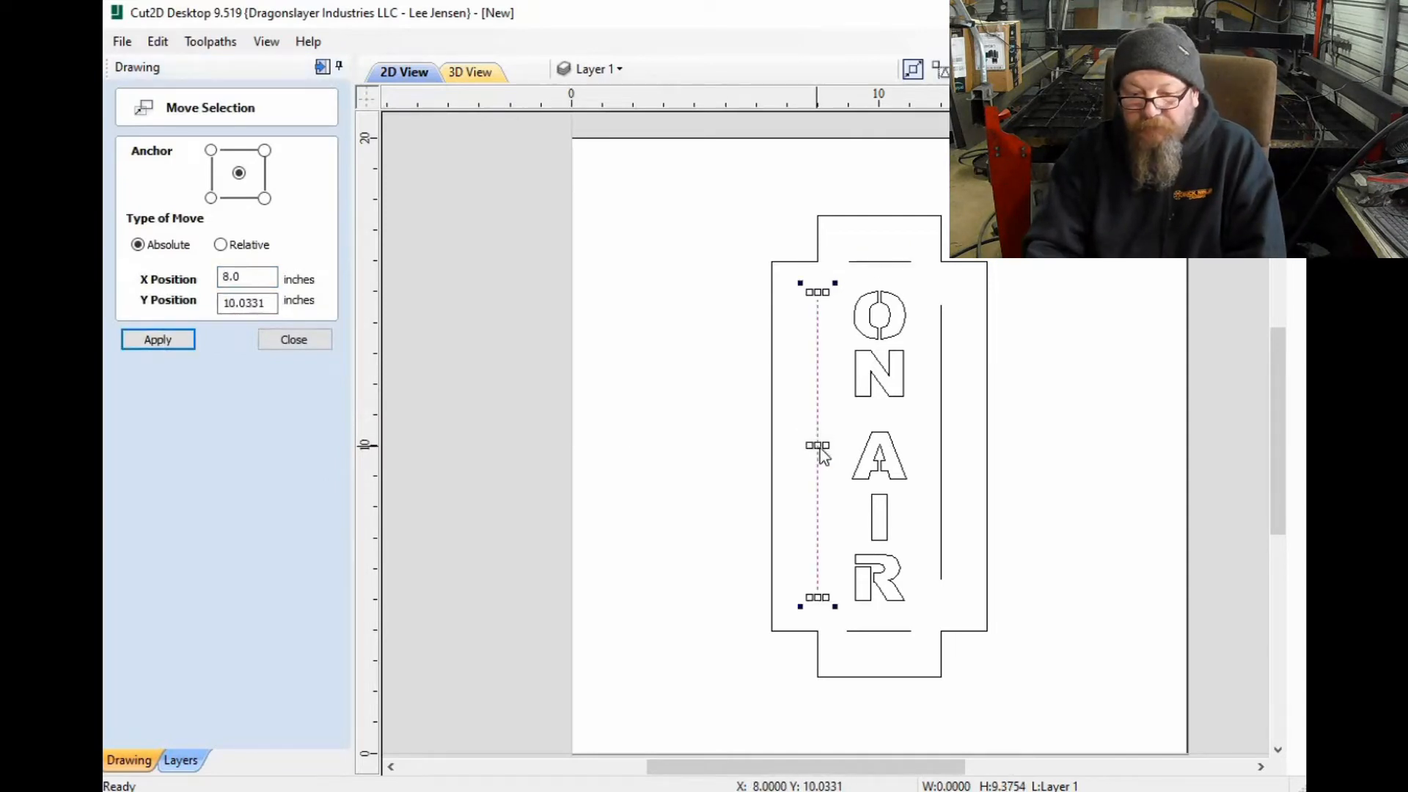
key("Delete")
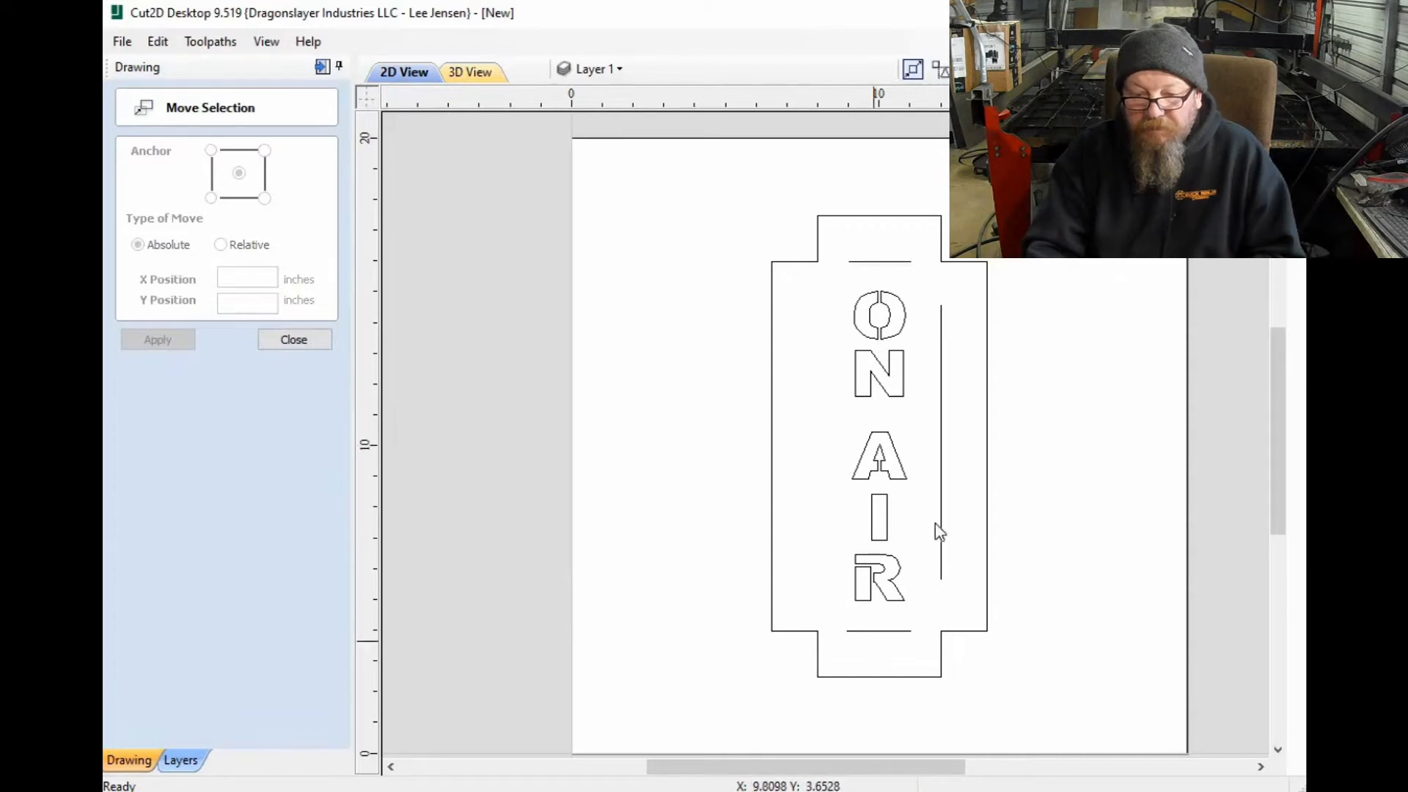
left_click_drag(278, 300, 211, 311)
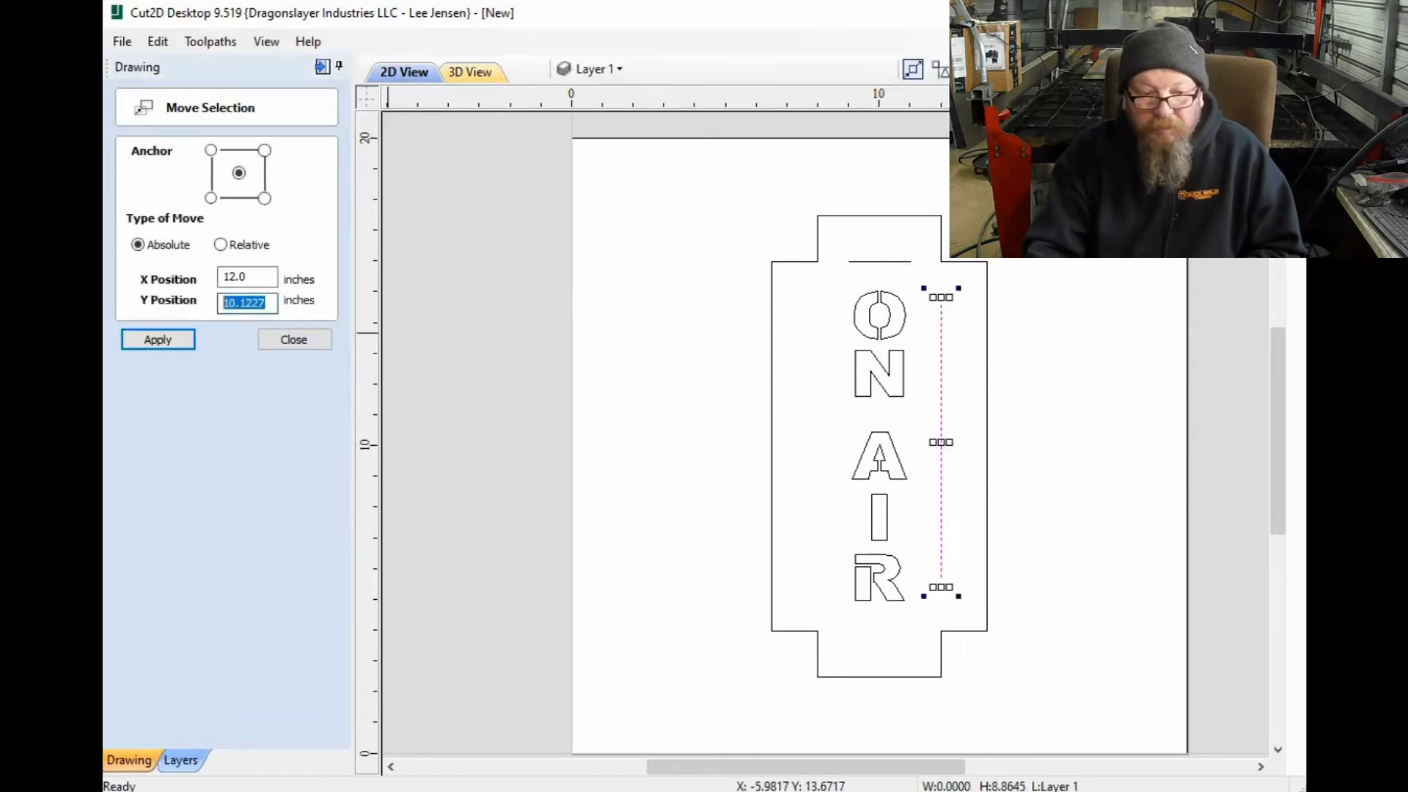
type("10.0")
left_click(188, 339)
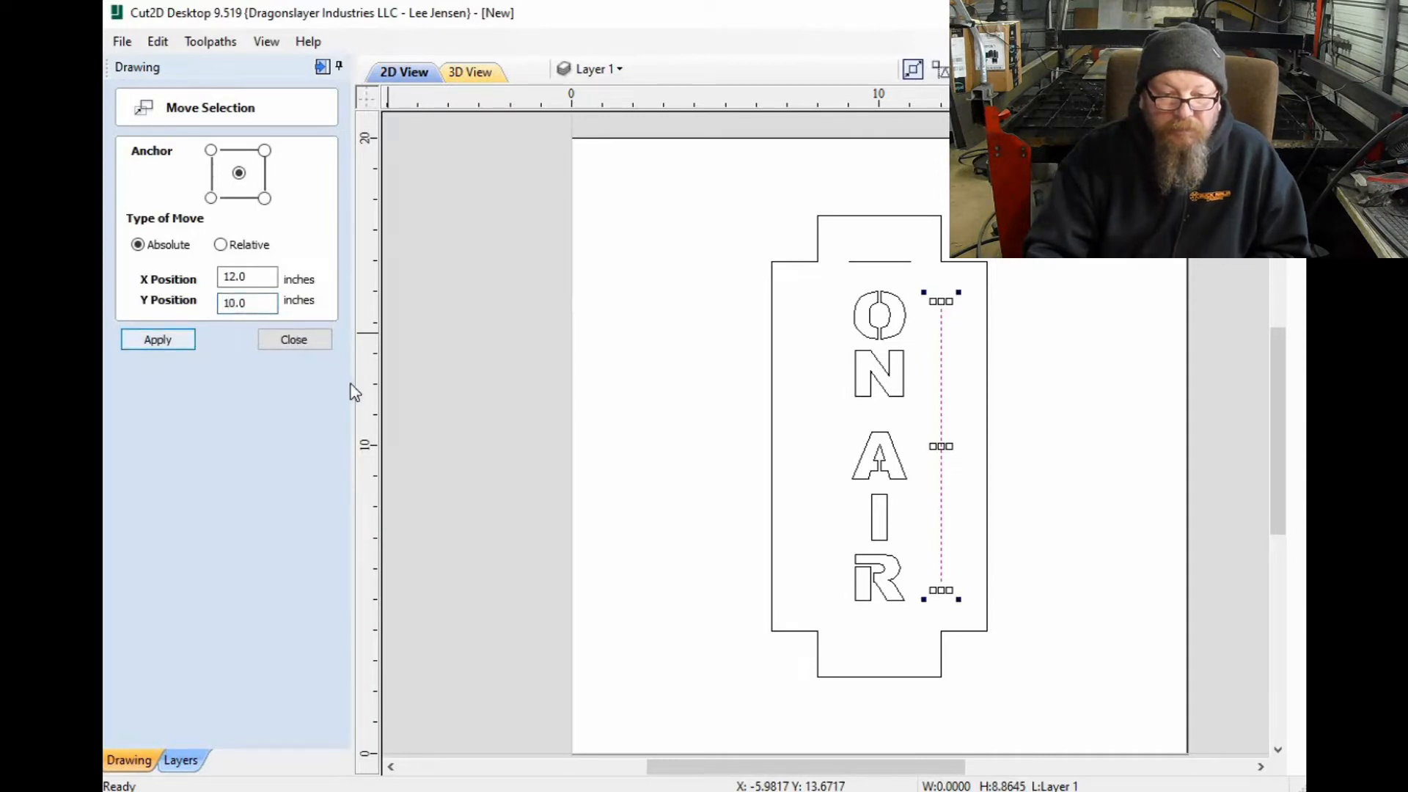
Step: Create mirrored copies about the job center, flipping the right fold line horizontally and the top fold line vertically
left_click(290, 342)
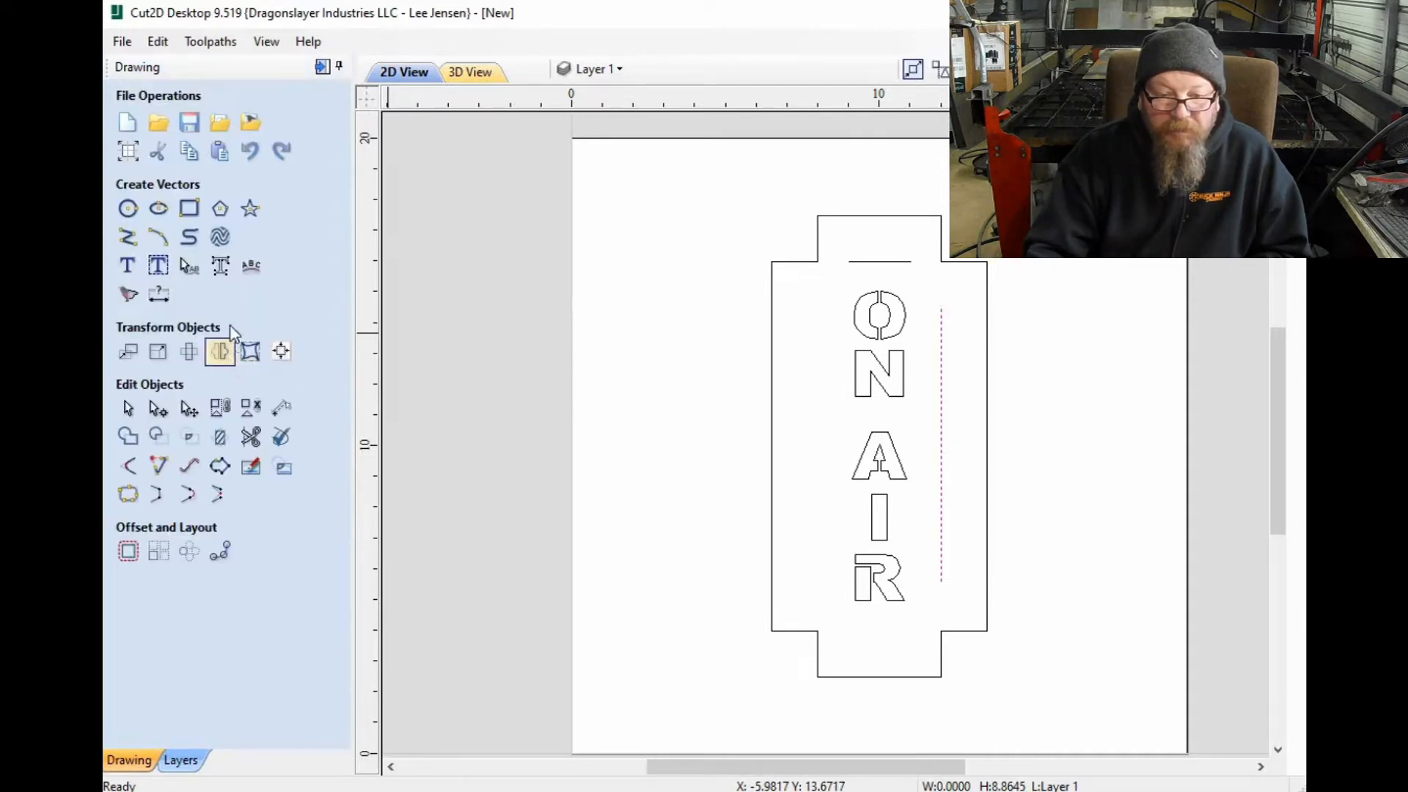
left_click(228, 354)
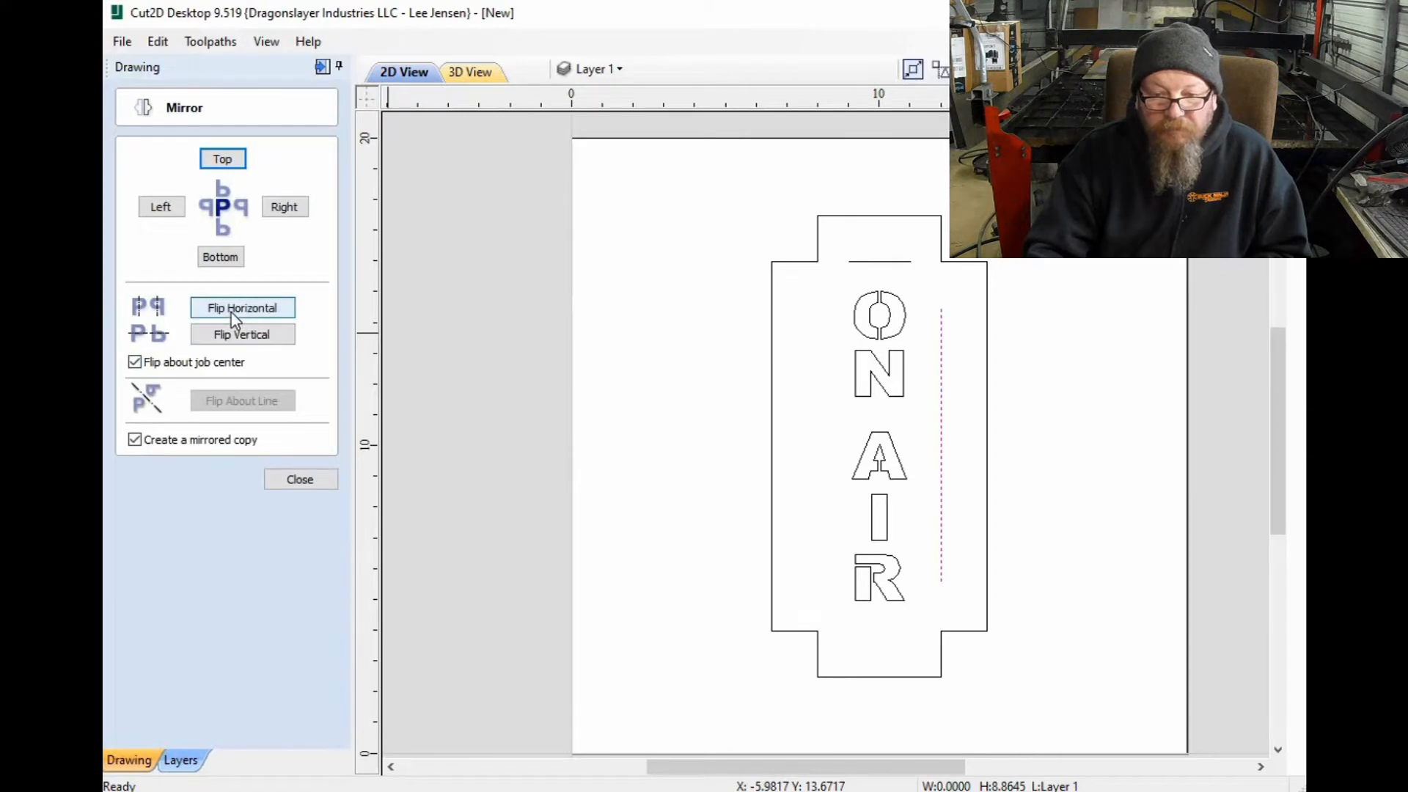
left_click(231, 312)
left_click(868, 262)
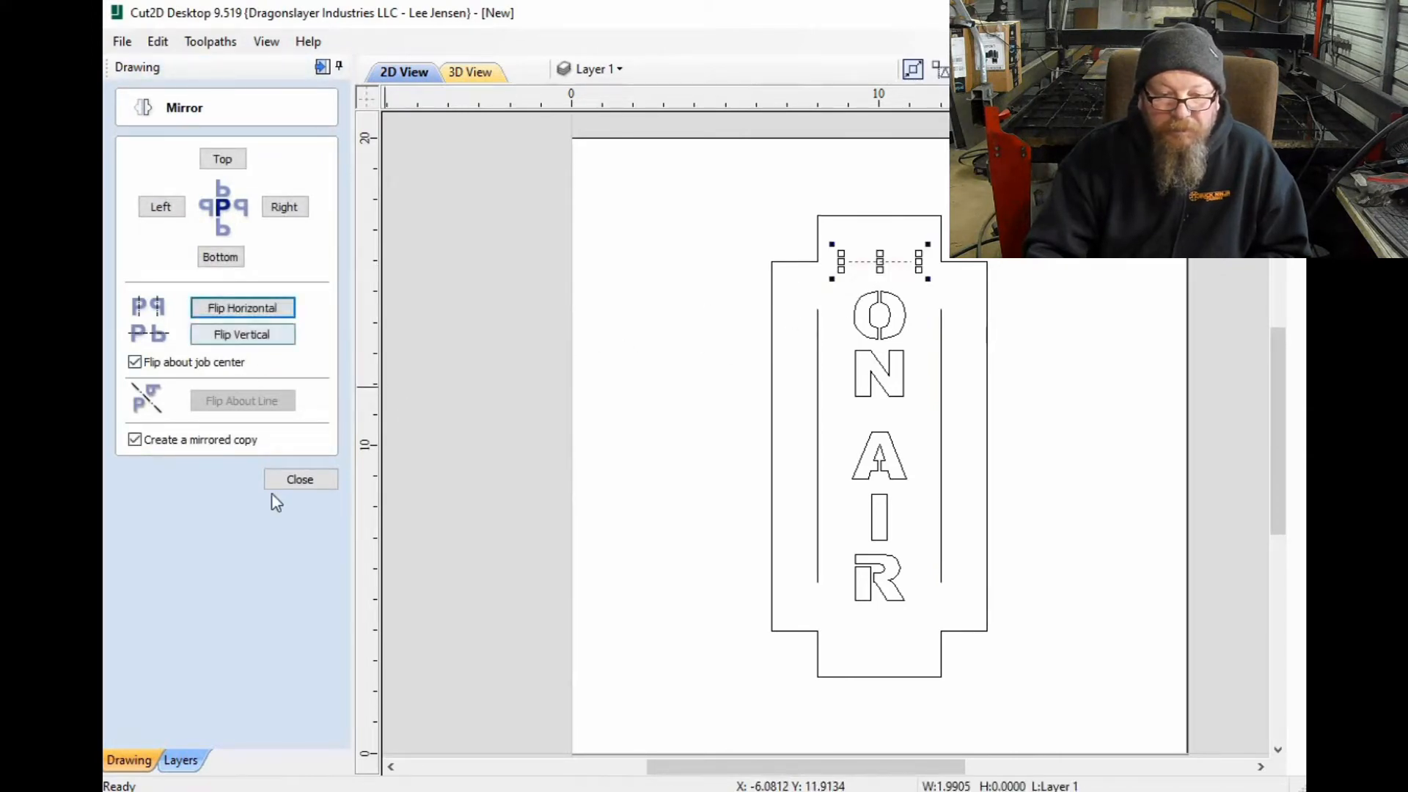
left_click(253, 337)
key("Escape")
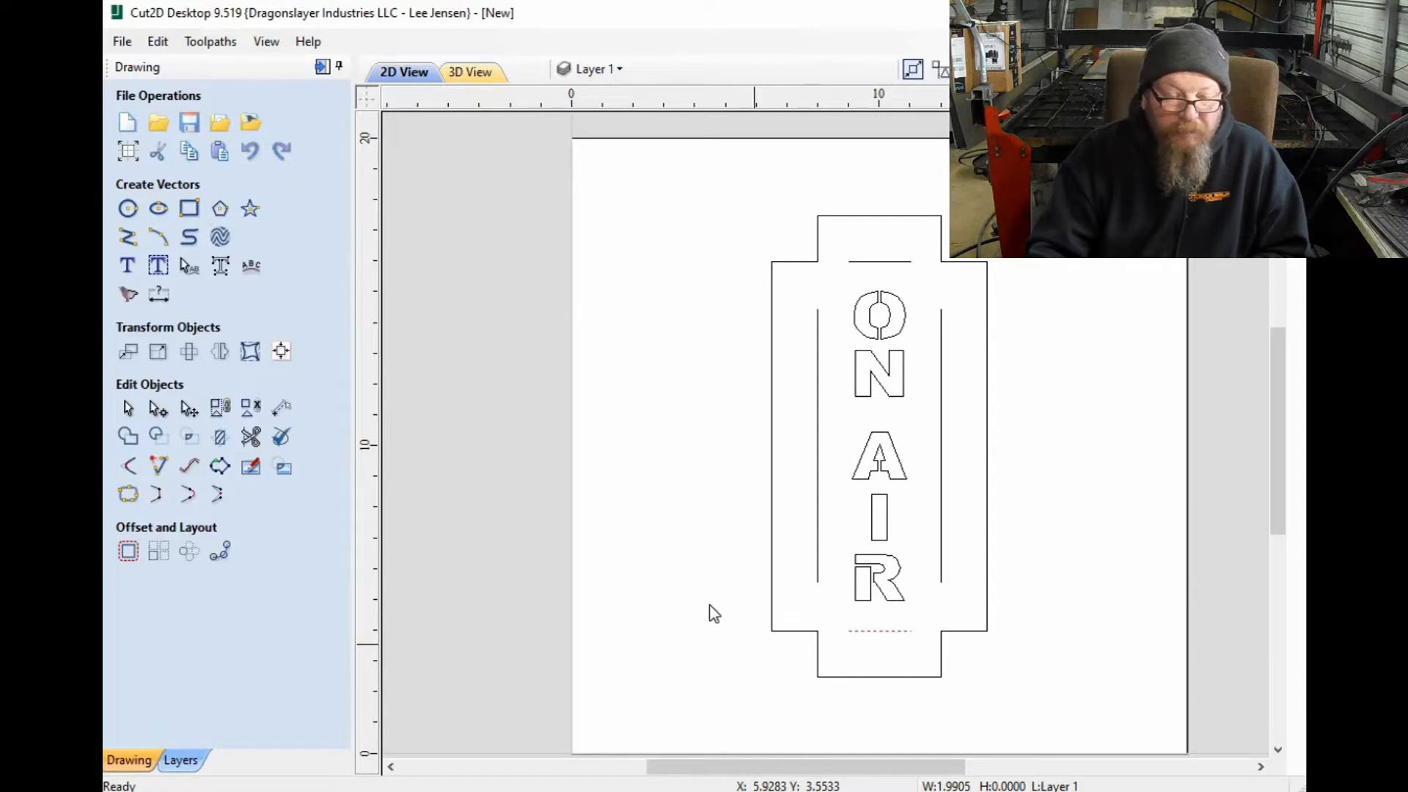
Step: Create a square-cornered rectangle 3.5 inches wide and 11.5 inches high, centered at X 5, Y 10
left_click(189, 209)
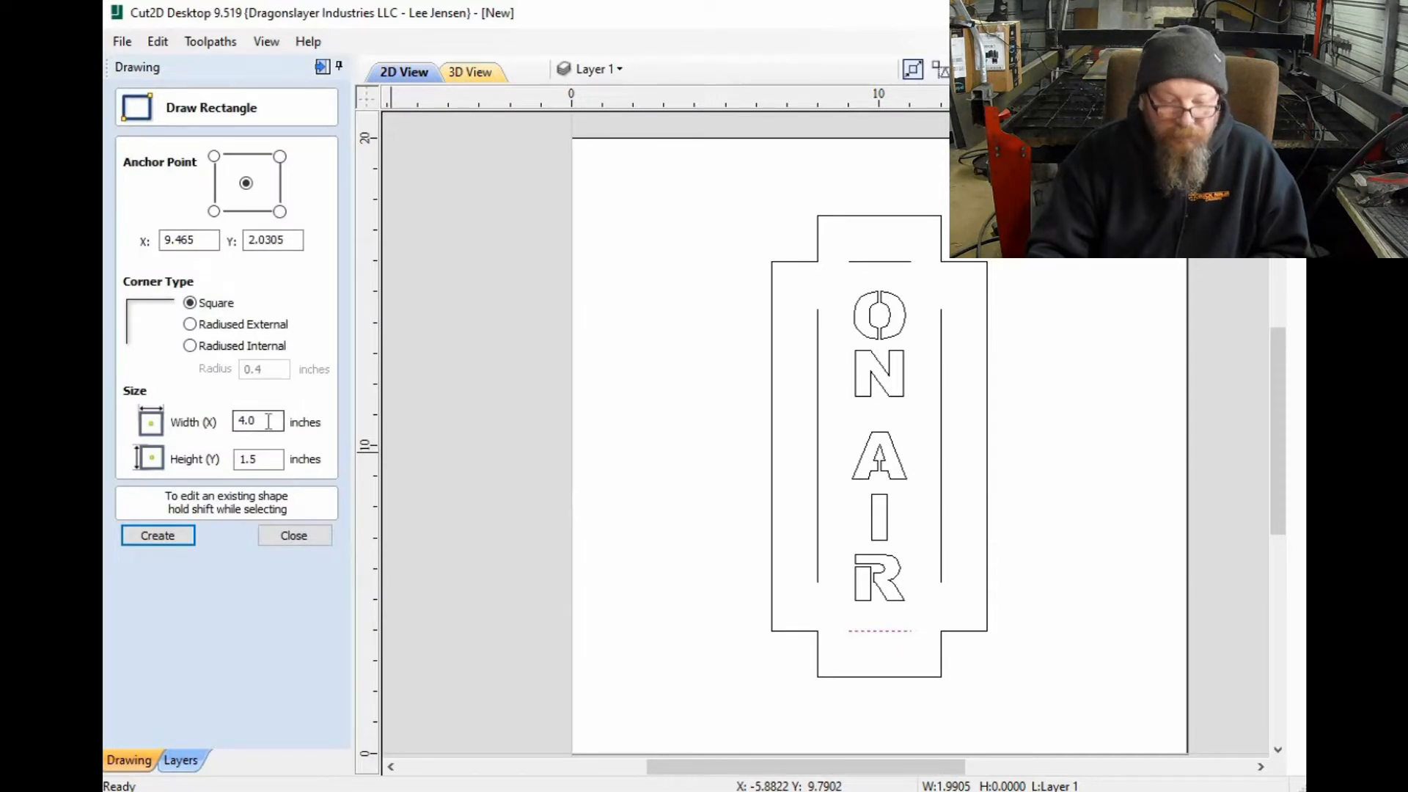
double_click(245, 421)
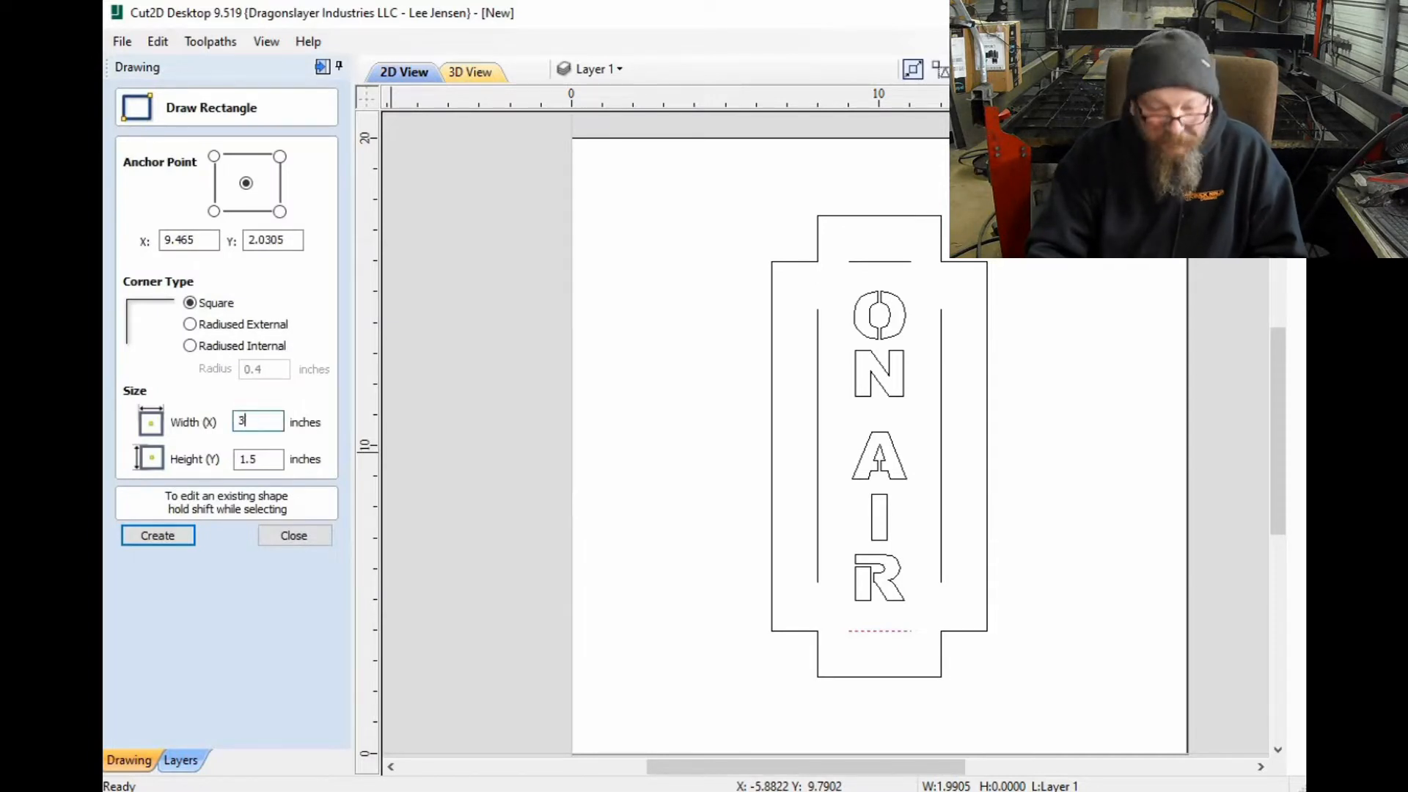
type("3.5")
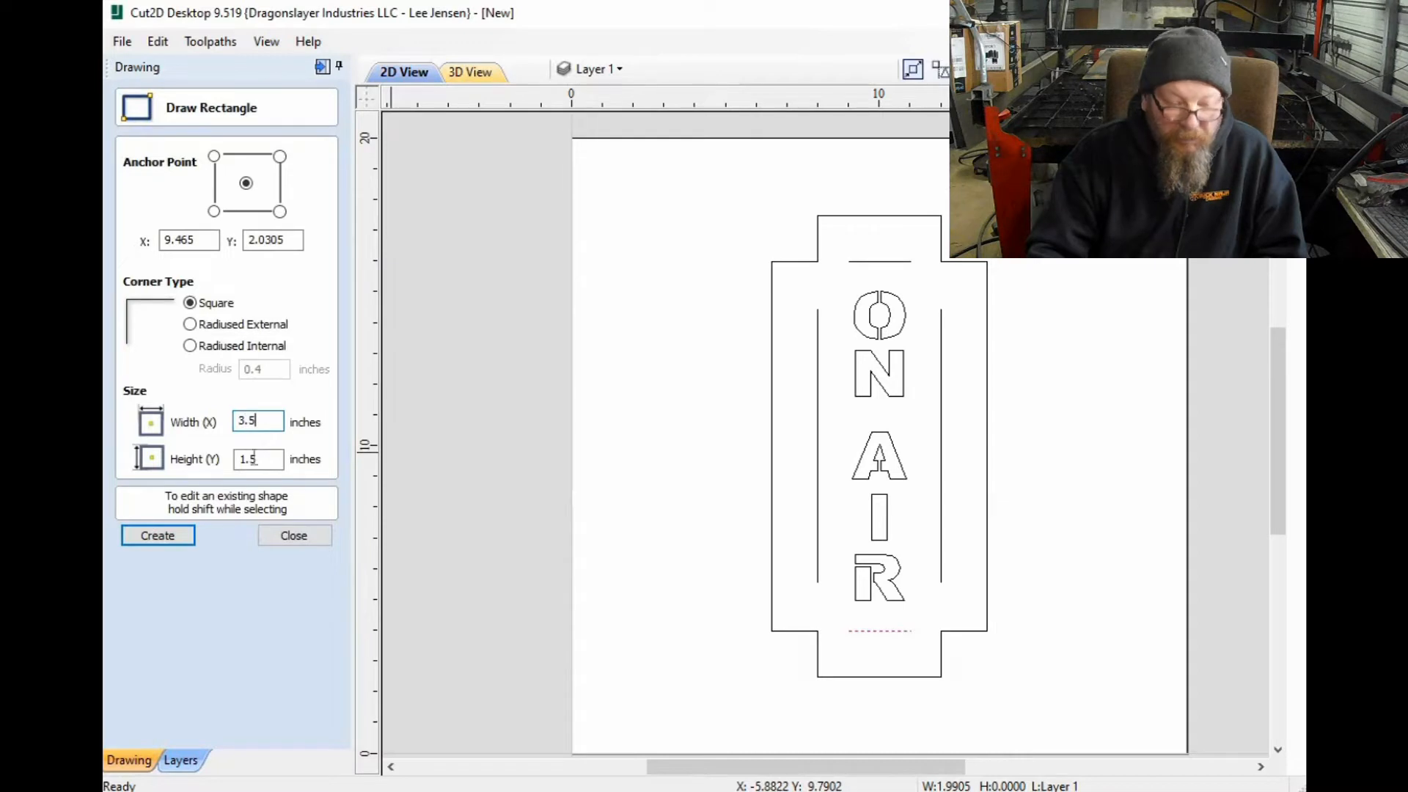
double_click(257, 460)
type("11.")
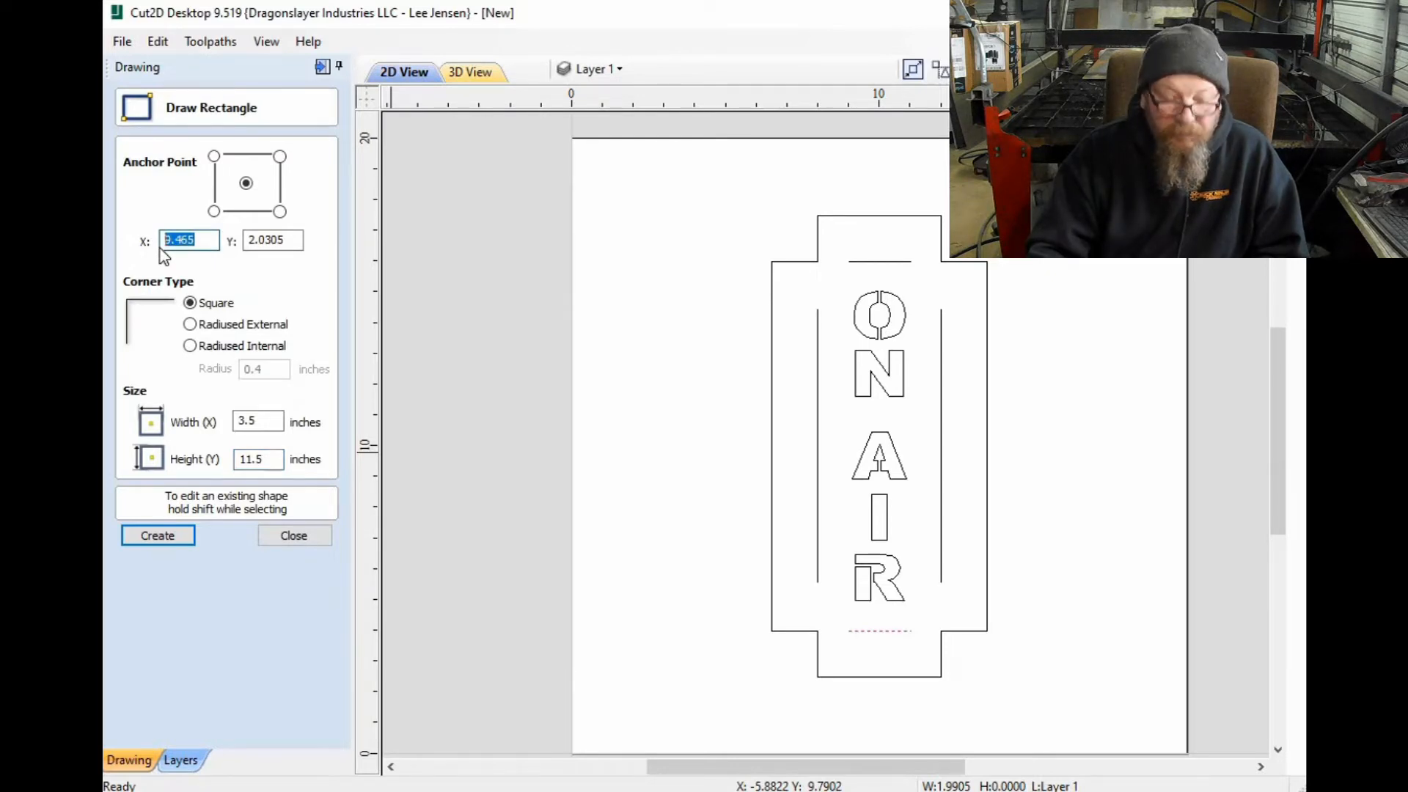
type("5")
double_click(284, 240)
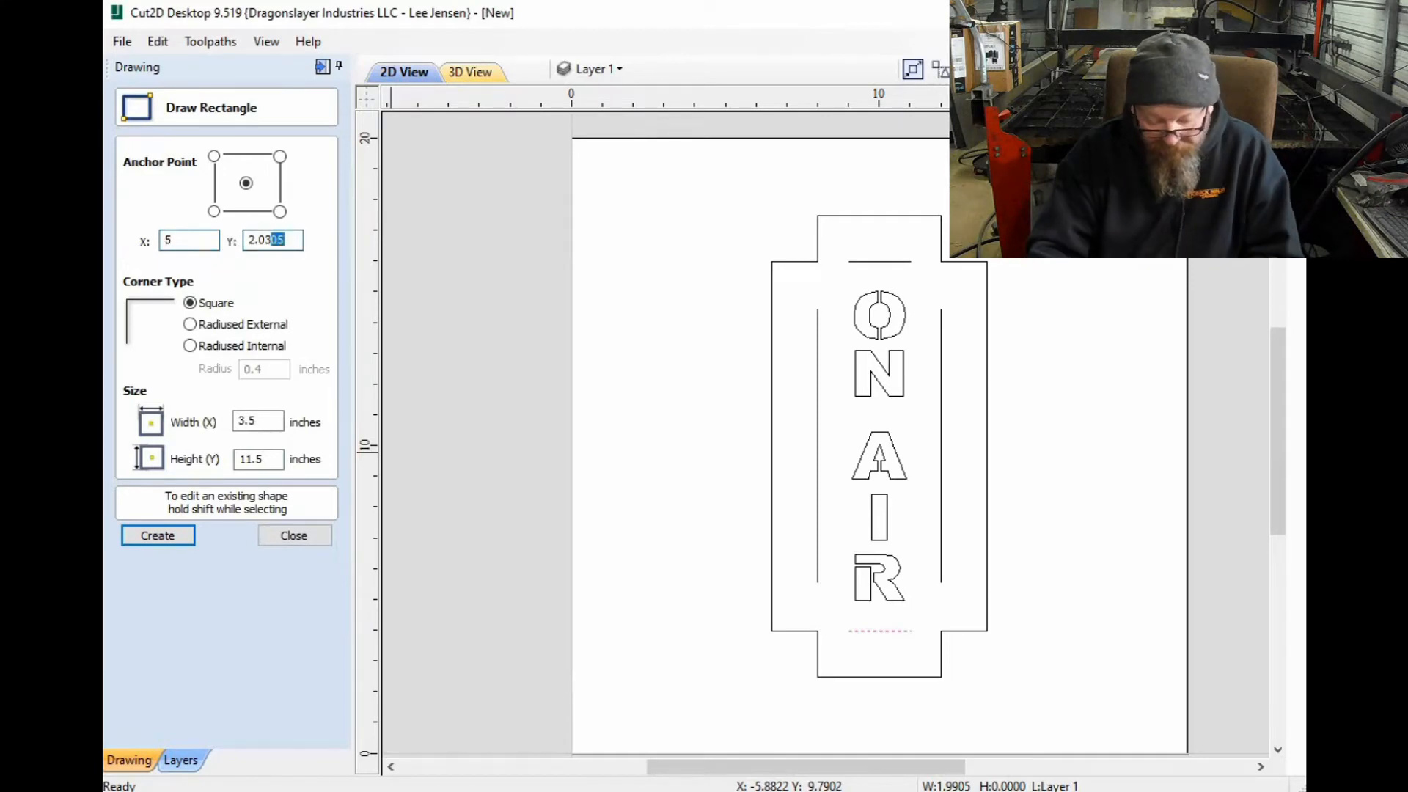
type("1")
left_click(176, 544)
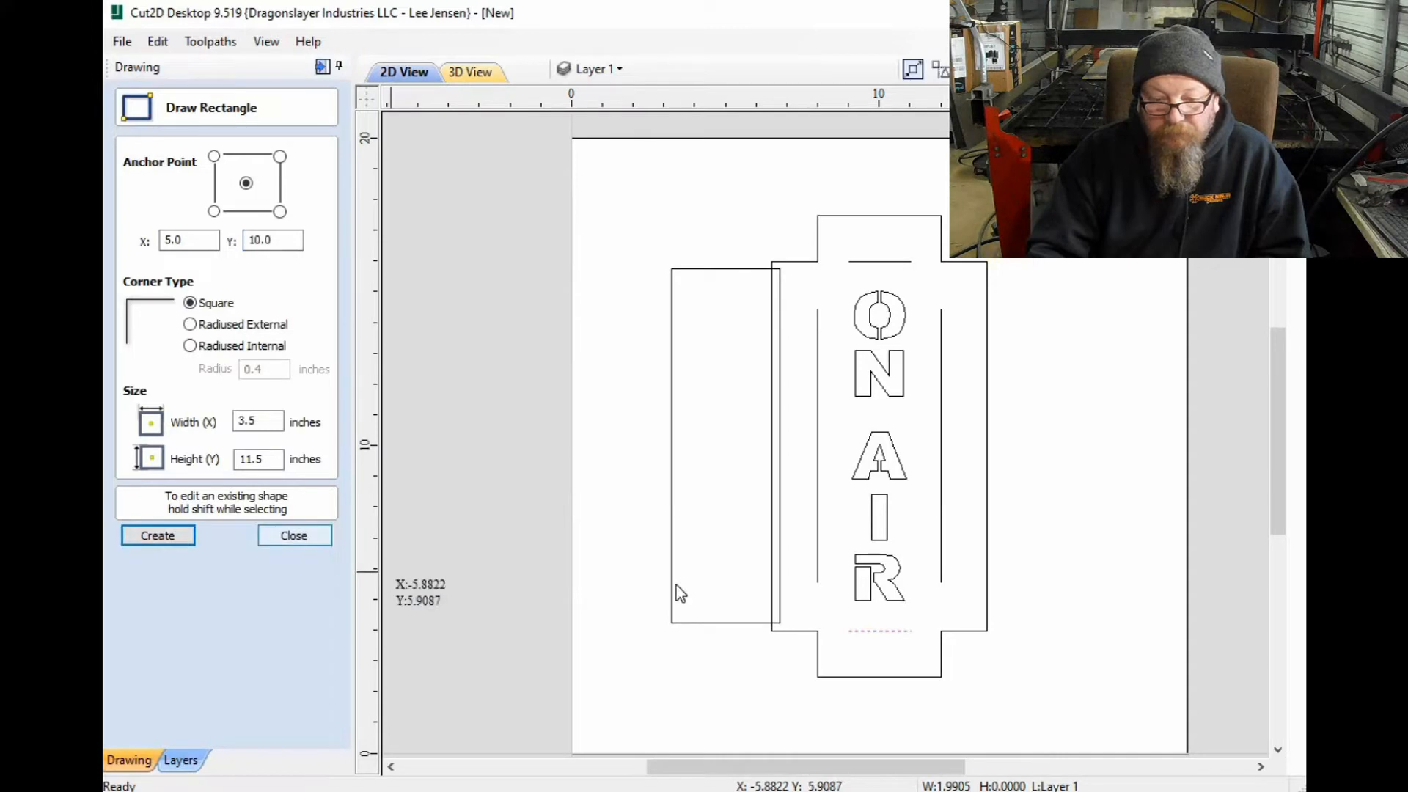
key("Escape")
Step: Move the 3.5 by 11.5 inch rectangle over the lettered panel, between the fold lines, to check its fit
left_click(673, 587)
key("Left")
key("Left")
key("Left")
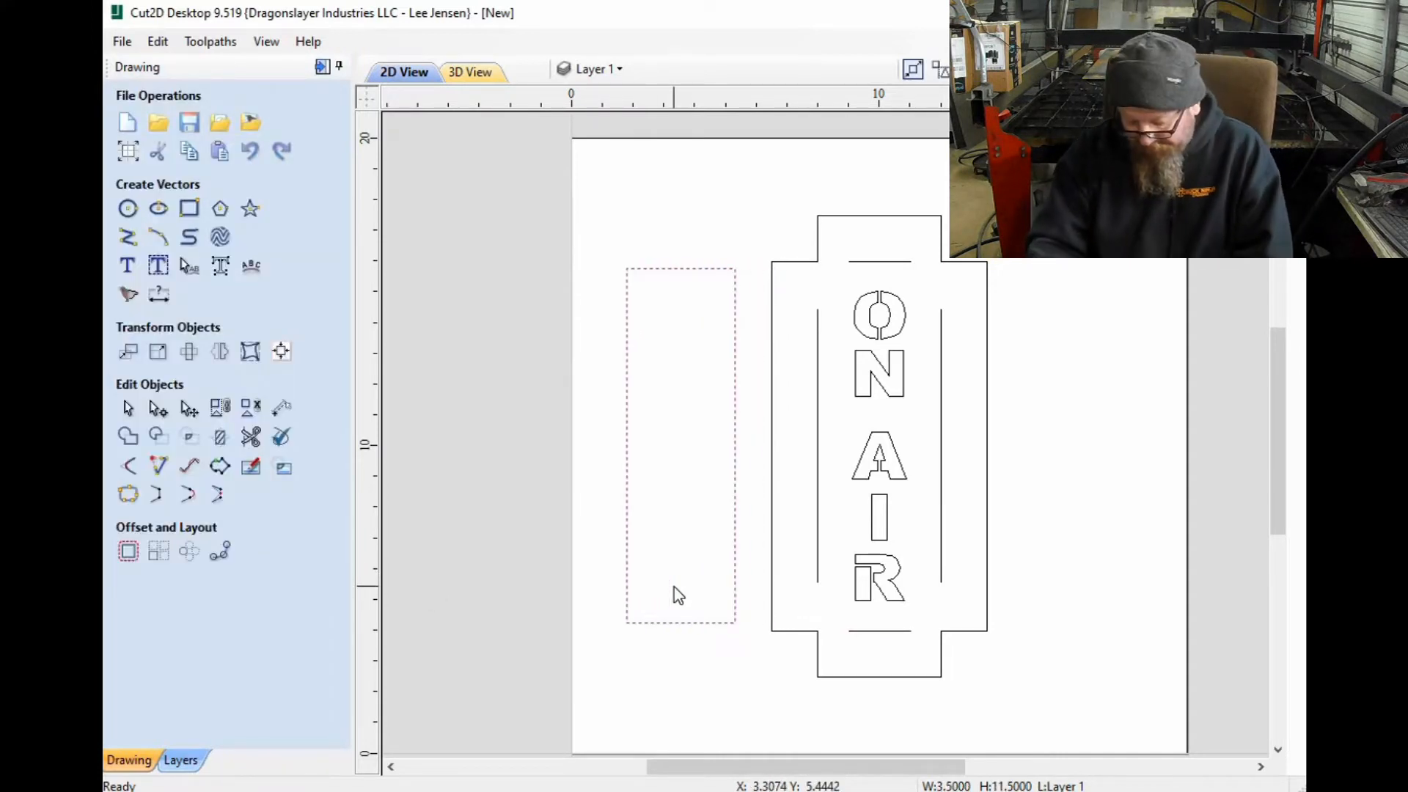
key("Right")
key("Right")
key("Right")
key("Right")
key("Right")
key("Right")
key("Right")
key("Right")
key("Right")
key("Right")
key("Right")
key("Right")
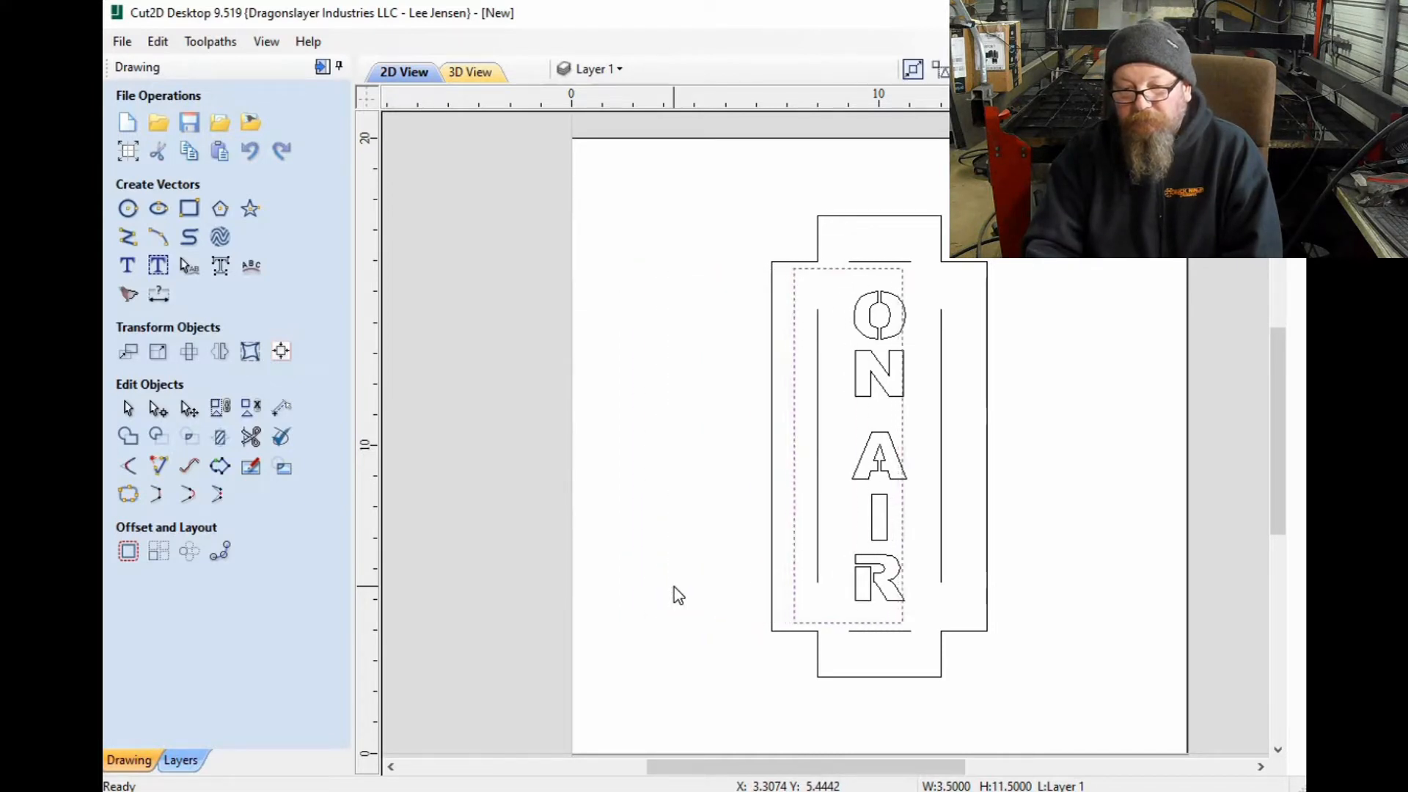
key("Right")
key("Right")
key("Right")
key("Right")
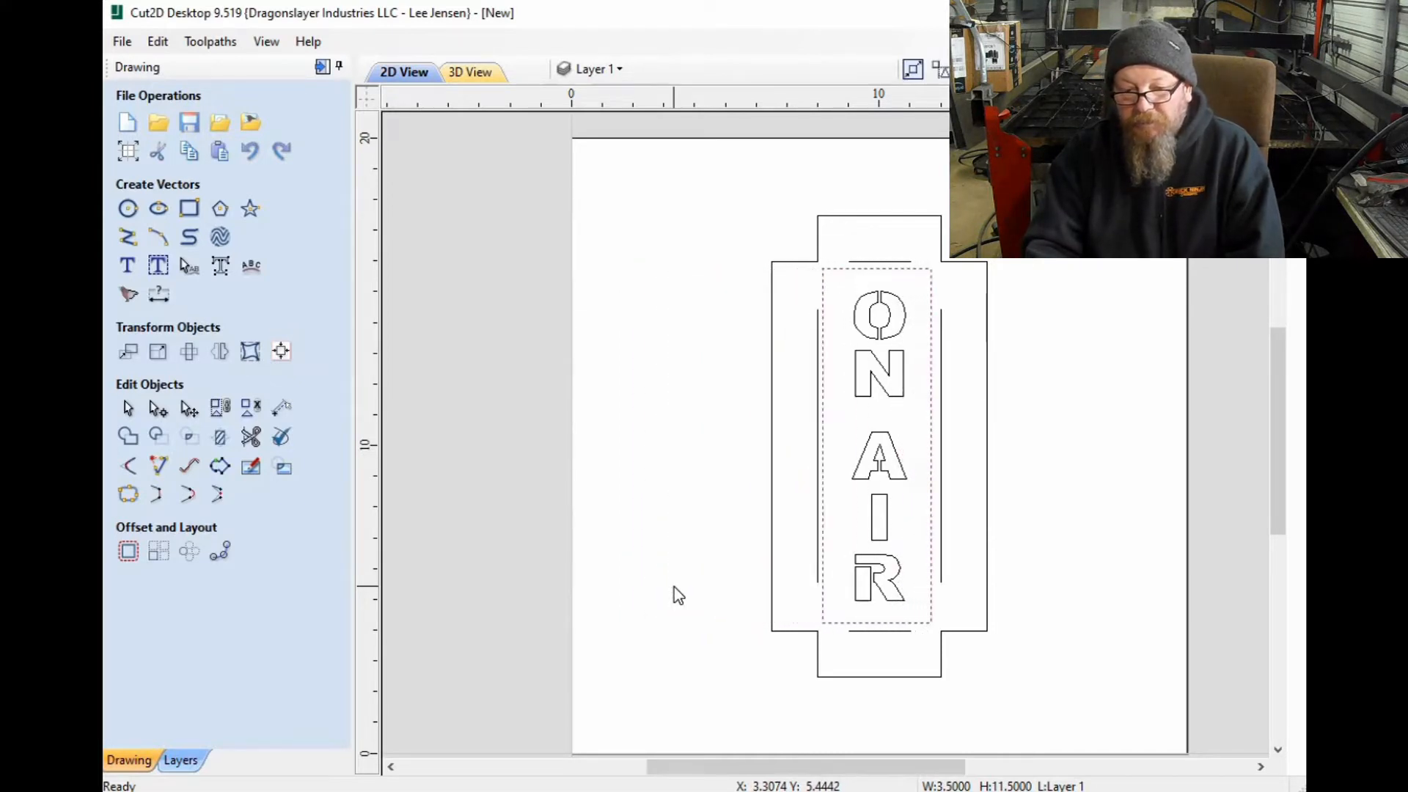
key("Down")
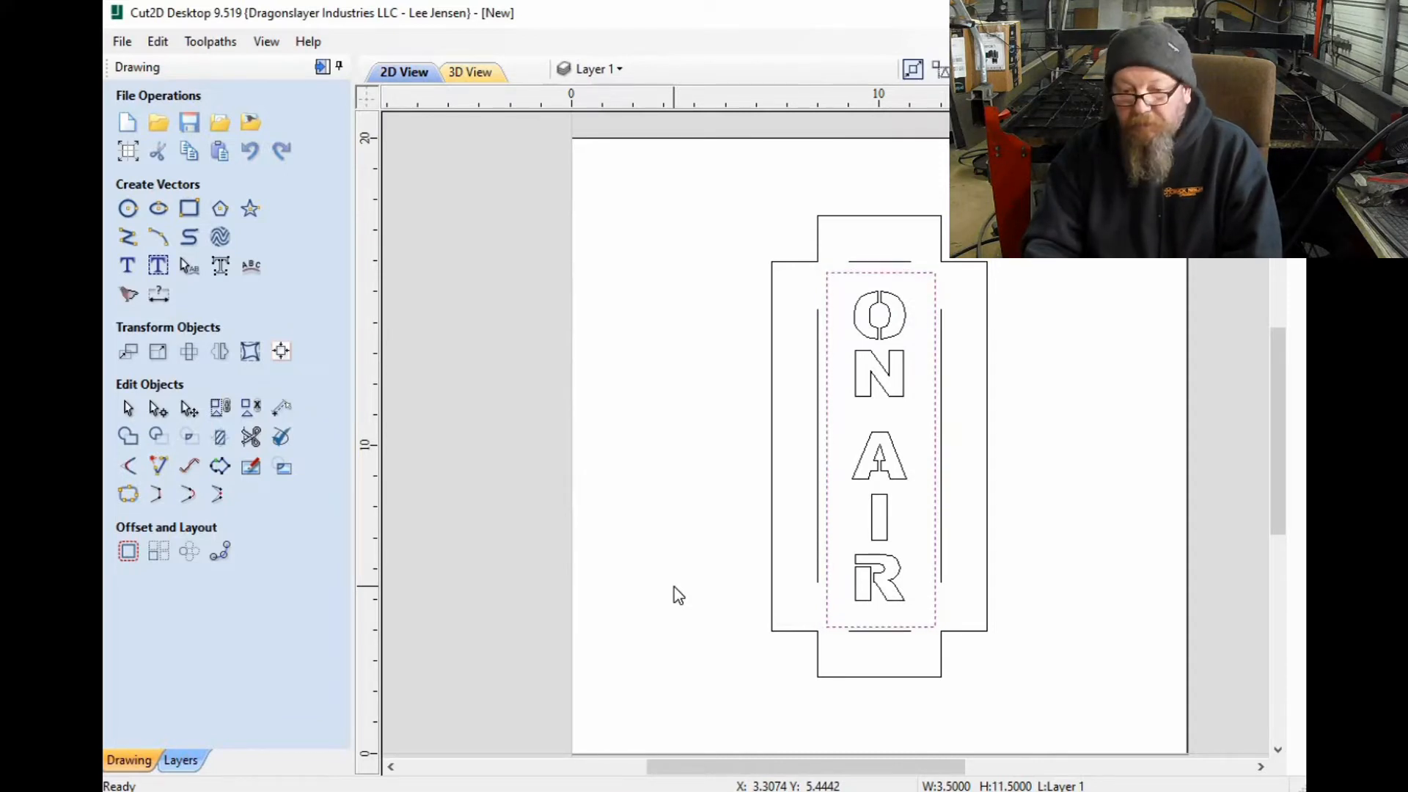
key("Up")
key("Left")
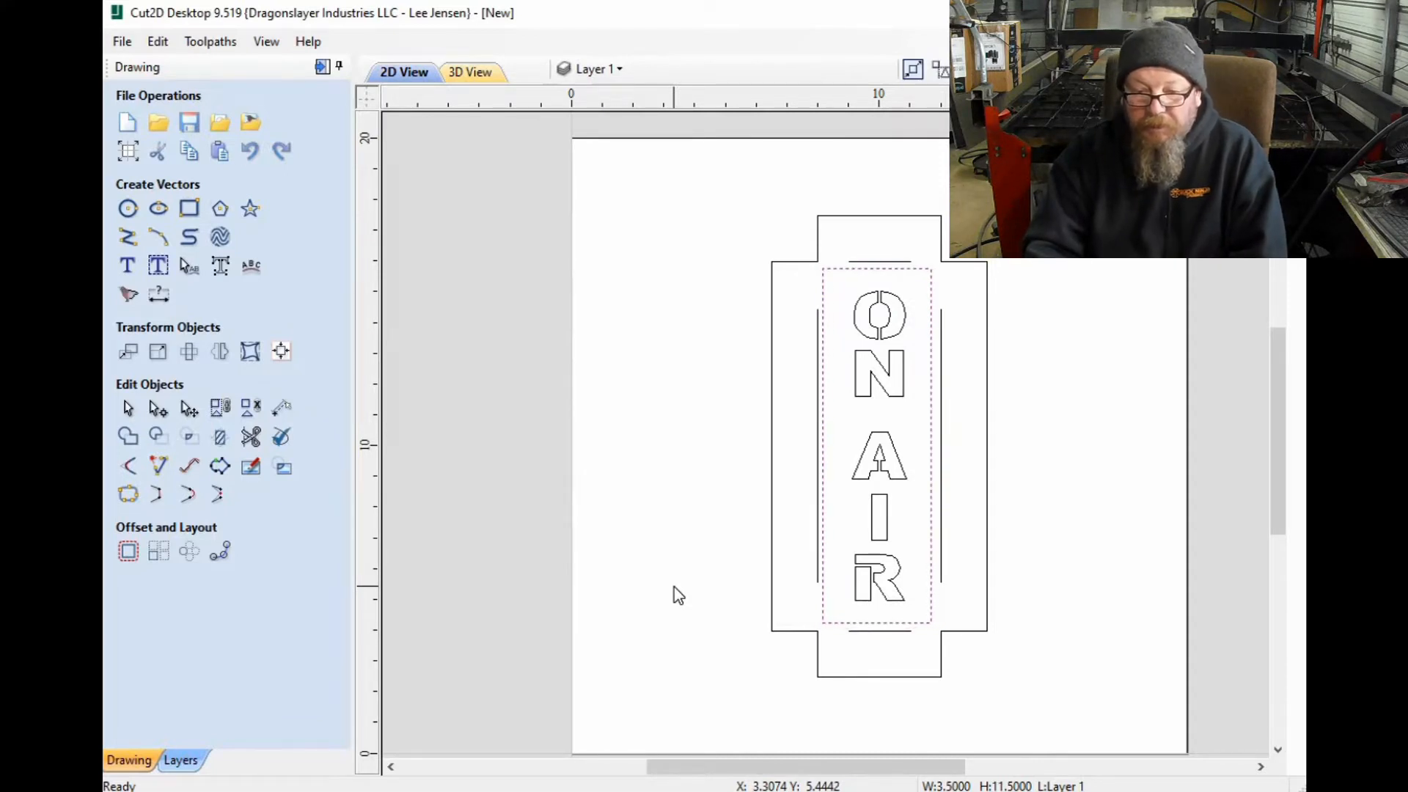
Step: Move the rectangle into the blank area beside the sign, clear of its left flap, centered at about X 2.74
key("Left")
key("Left")
key("Left")
key("Left")
key("Left")
key("Left")
key("Left")
key("Left")
key("Left")
key("Left")
key("Left")
key("Left")
key("Left")
key("Left")
key("Left")
key("Left")
key("Left")
key("Left")
key("Left")
key("Left")
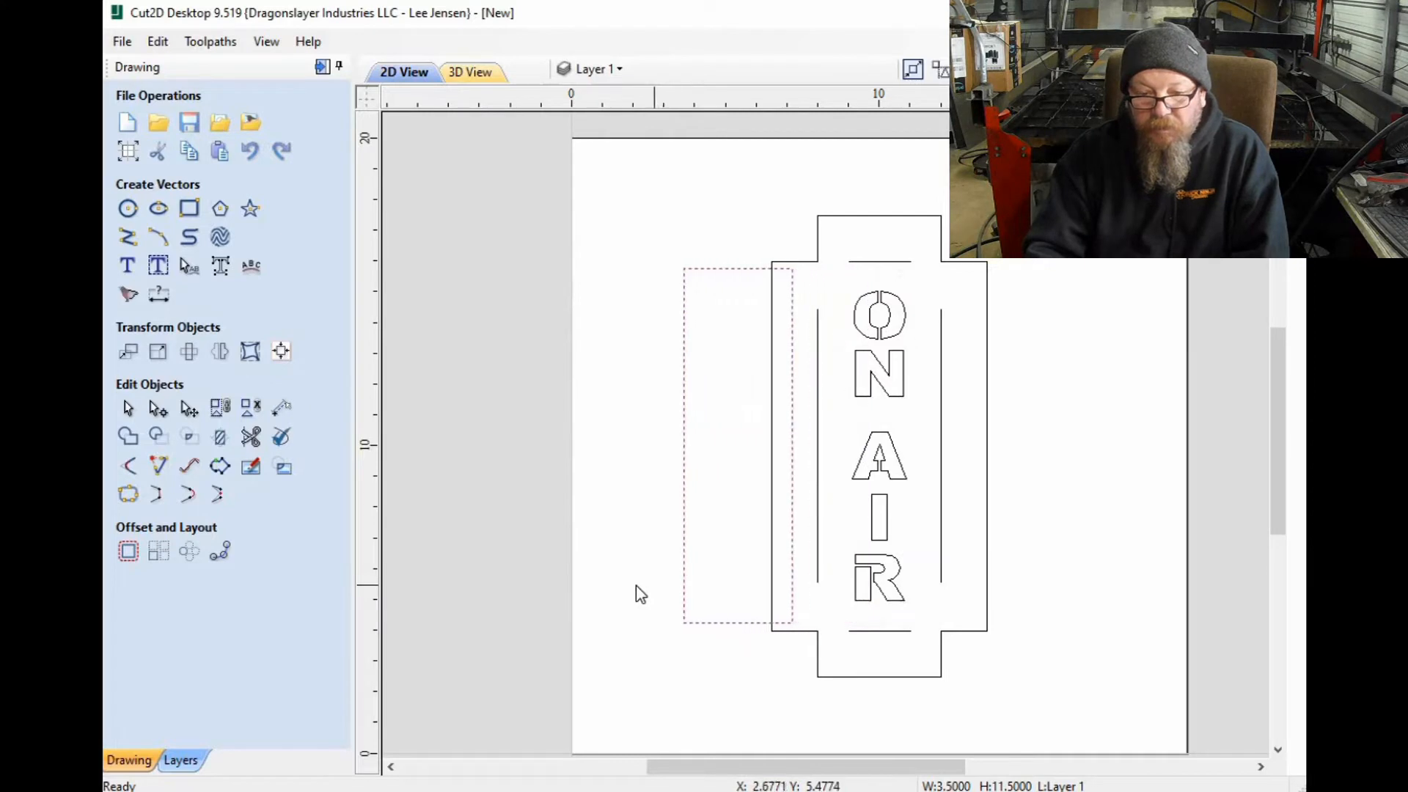
key("Left")
key("Left")
key("Left")
key("Left")
key("Left")
key("Left")
key("Left")
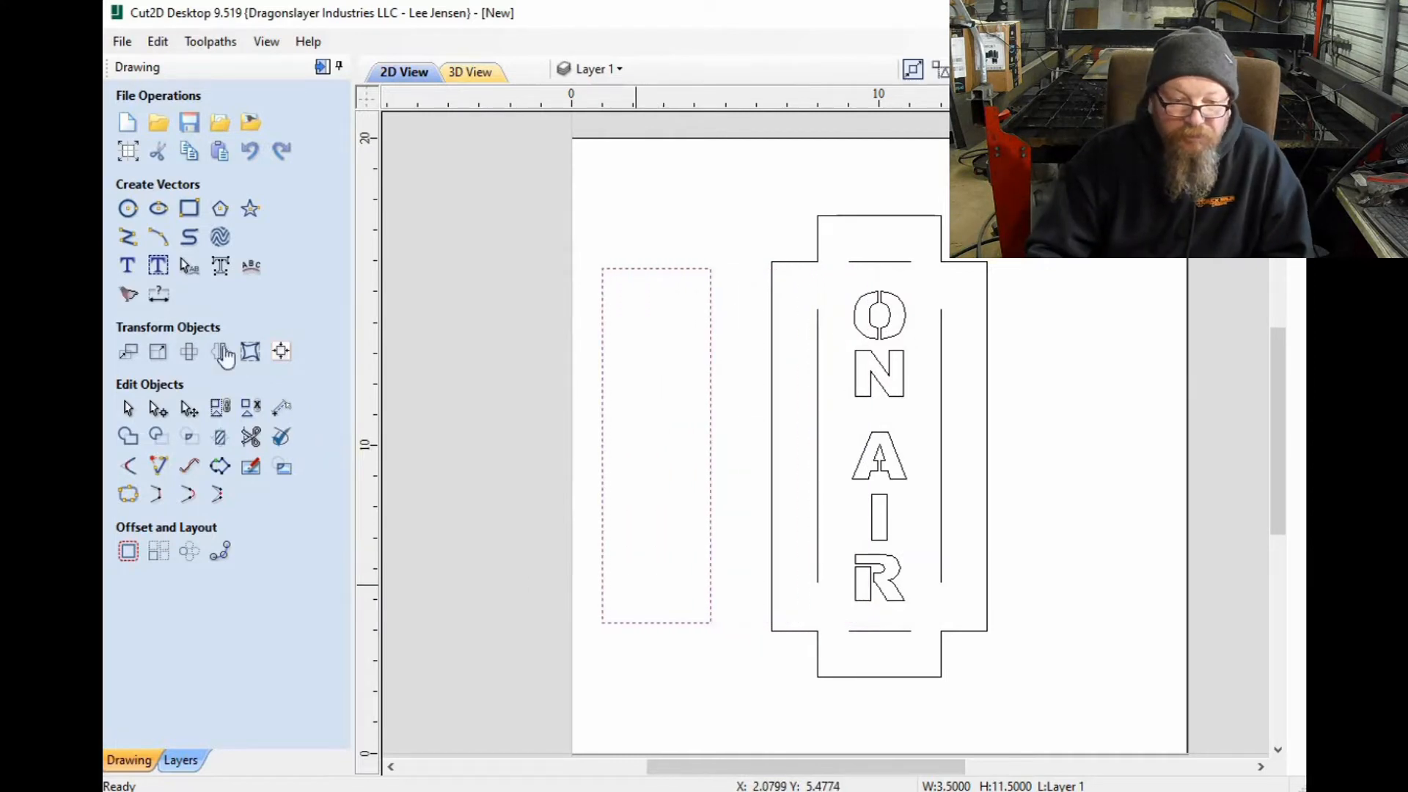
left_click(128, 352)
left_click(279, 347)
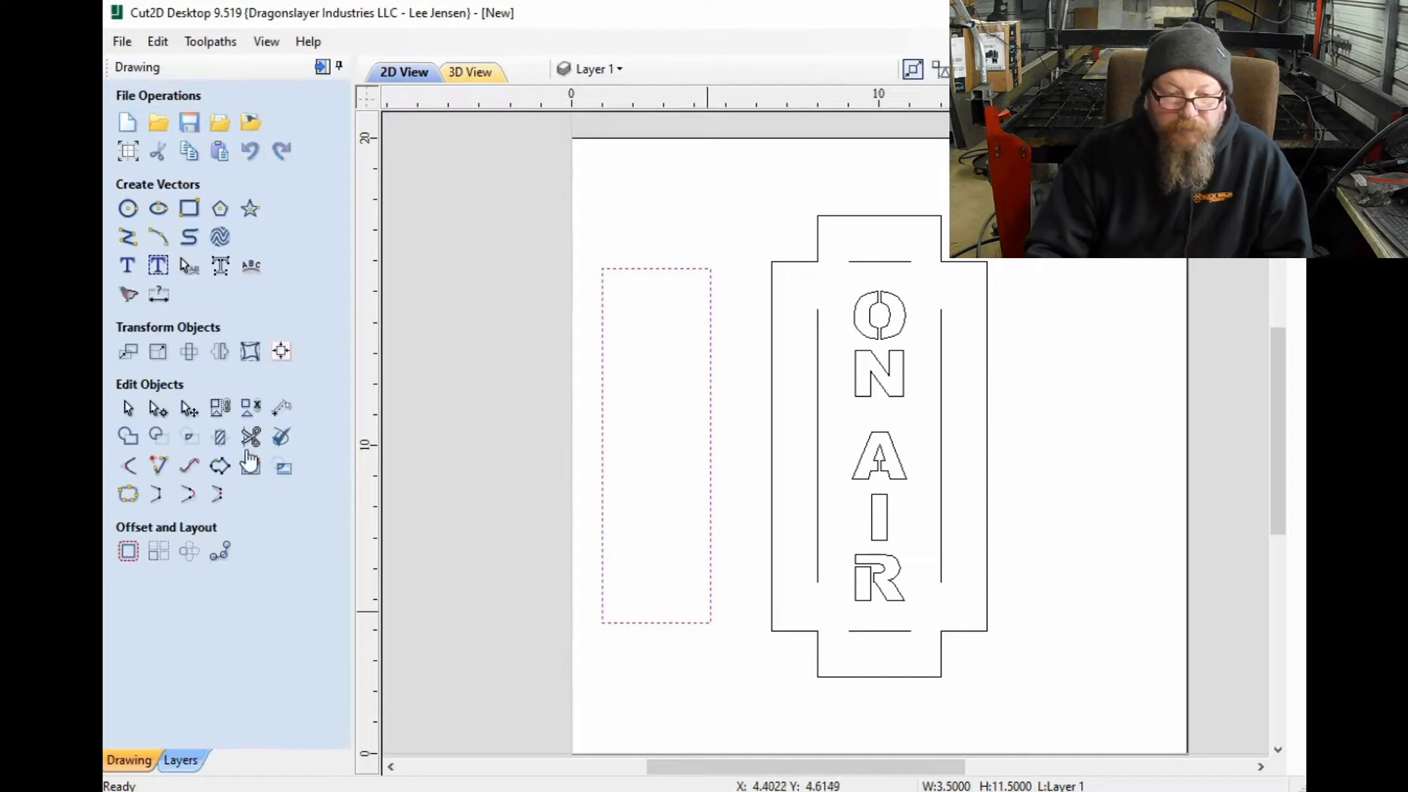
left_click(189, 208)
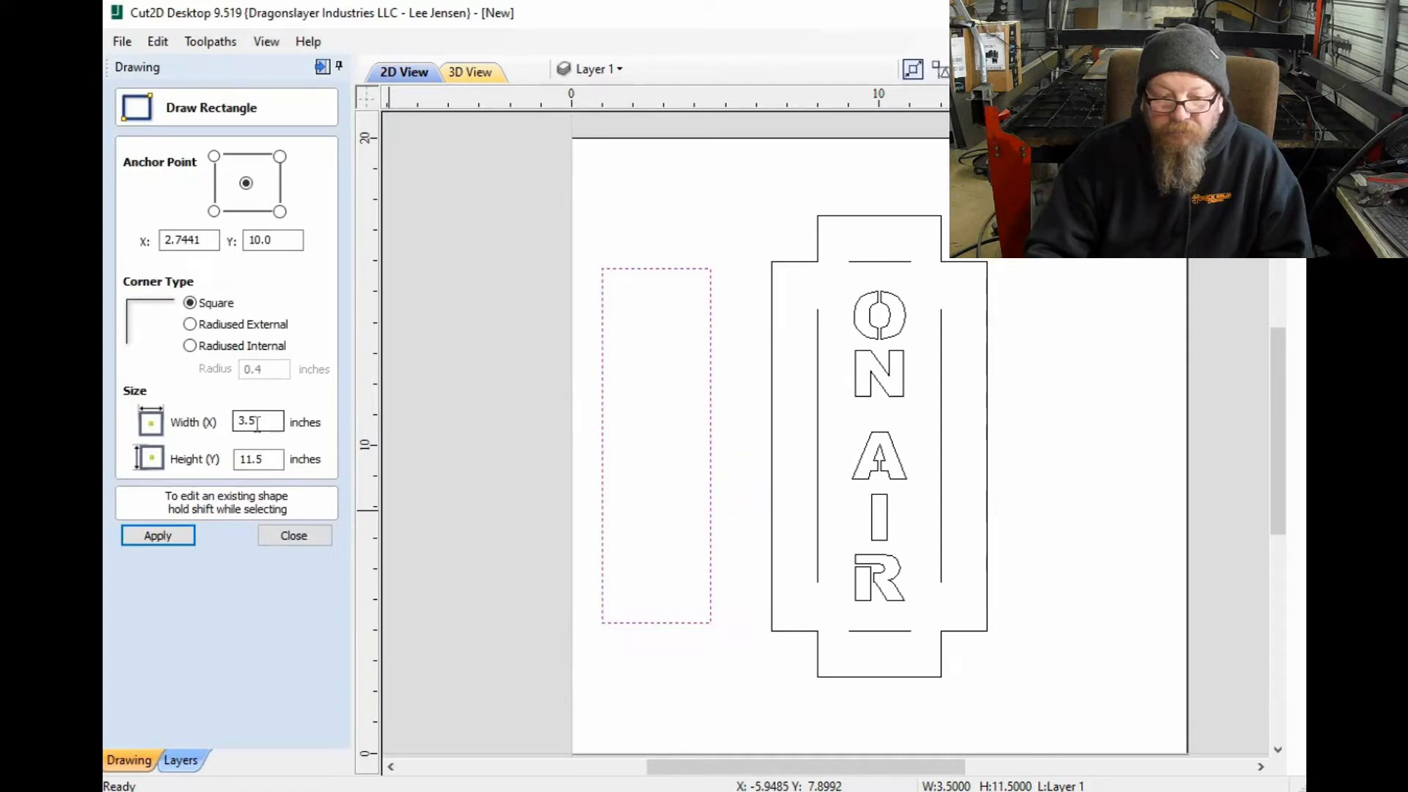
left_click_drag(238, 422, 244, 422)
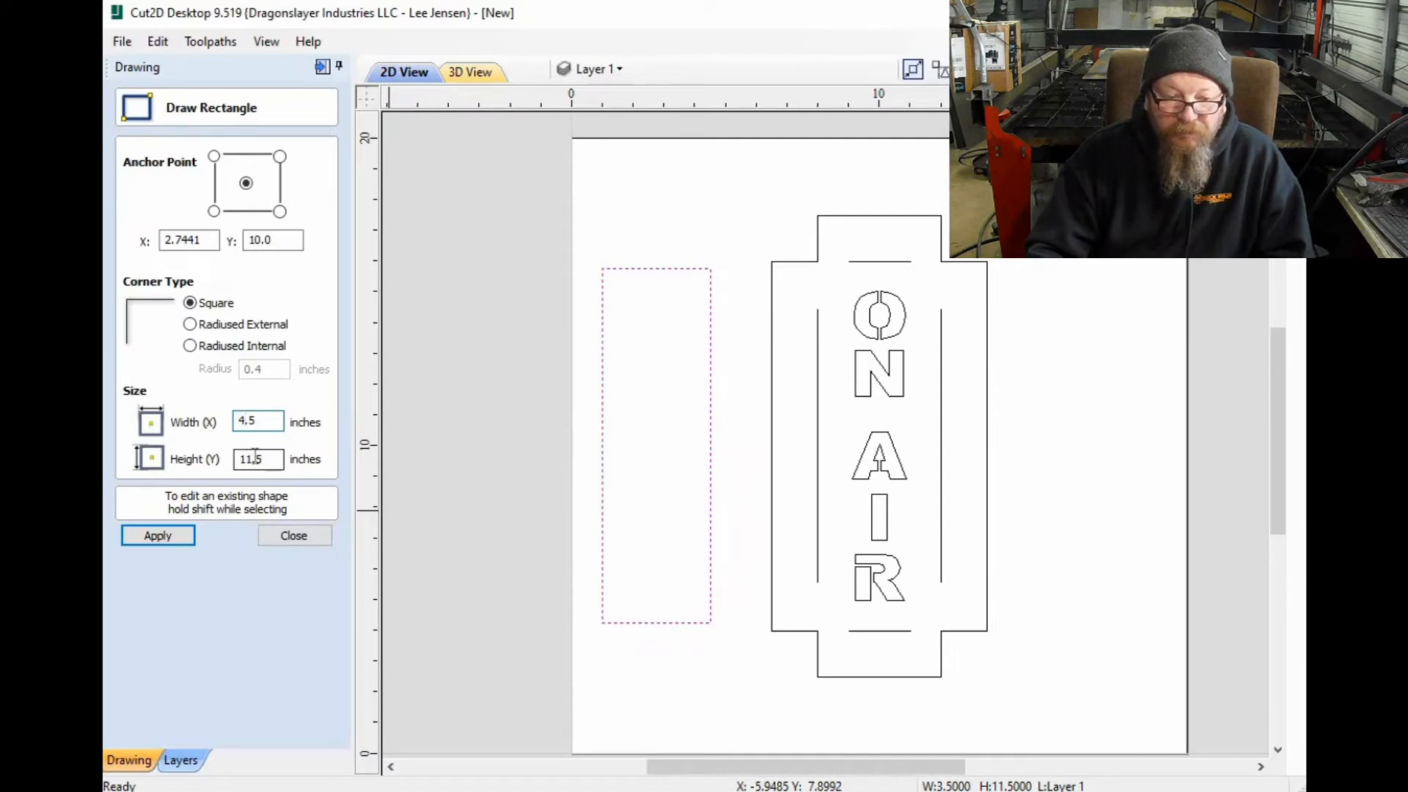
double_click(236, 458)
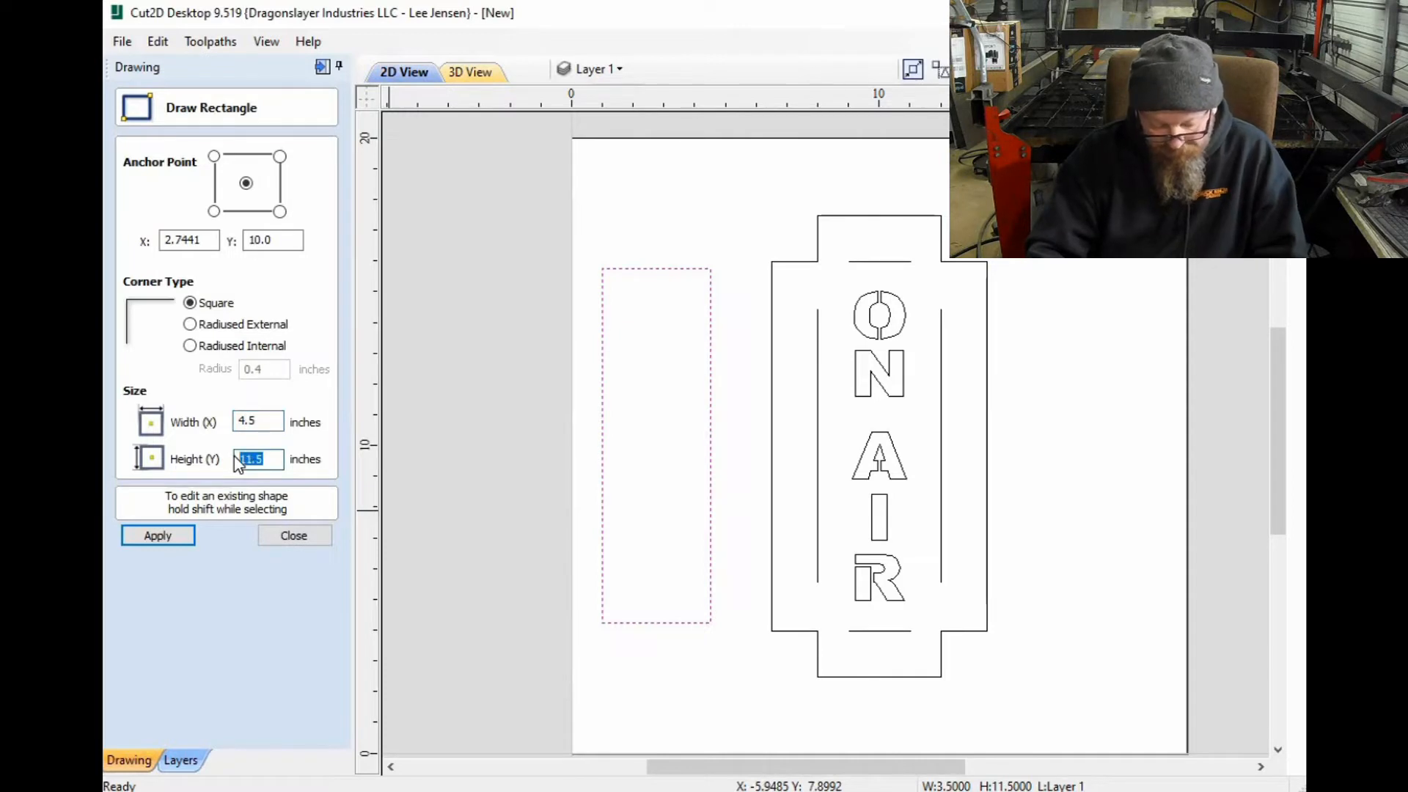
type(".5")
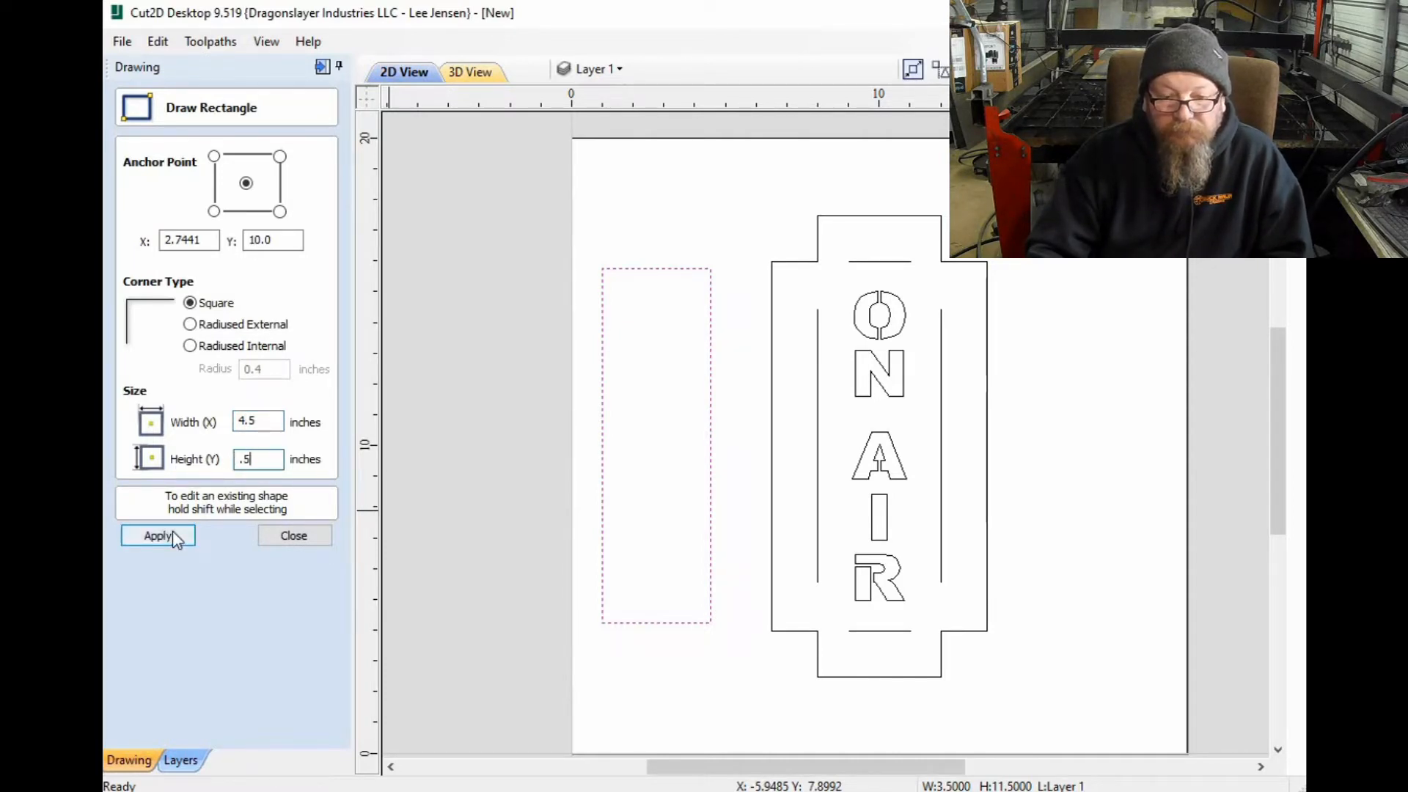
left_click(174, 533)
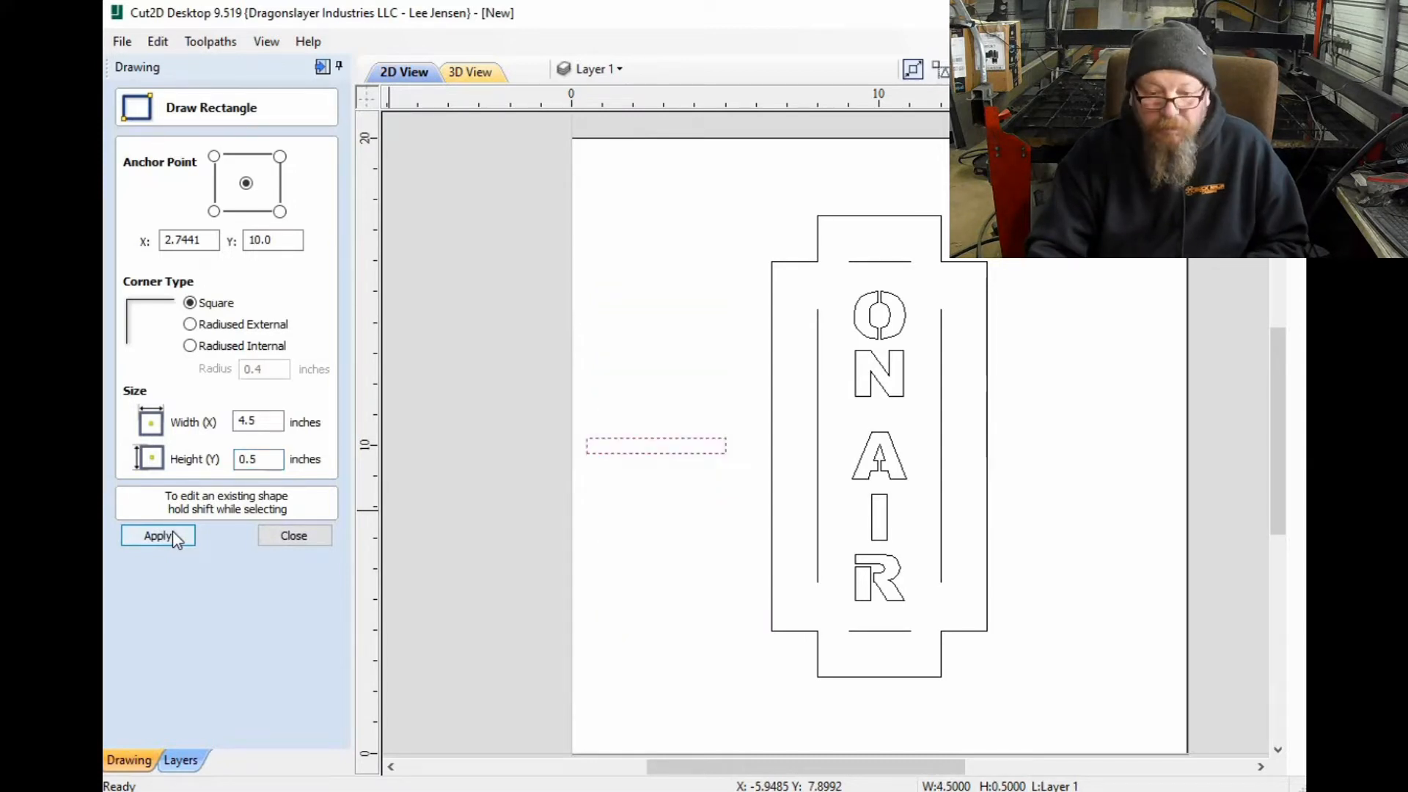
key("ctrl+z")
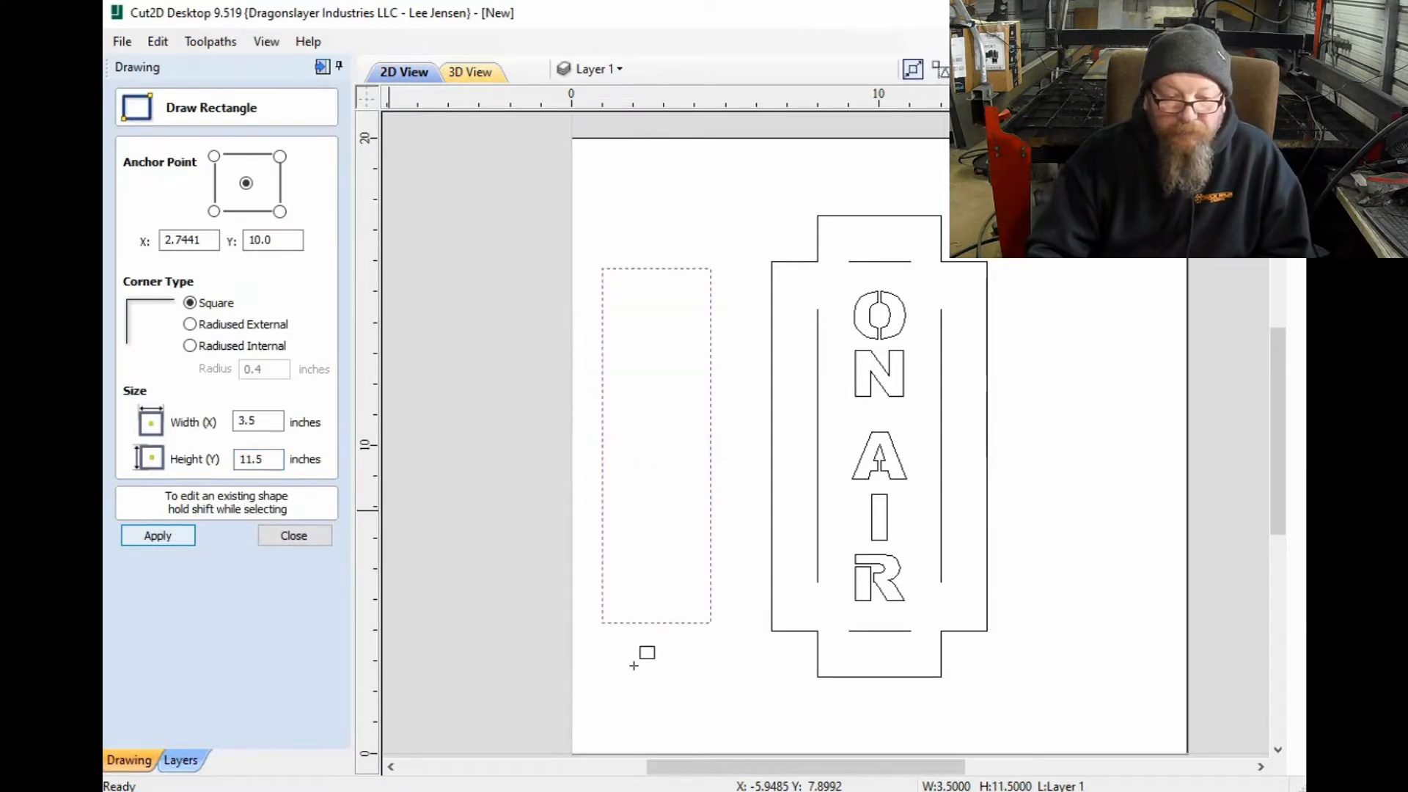
left_click(295, 535)
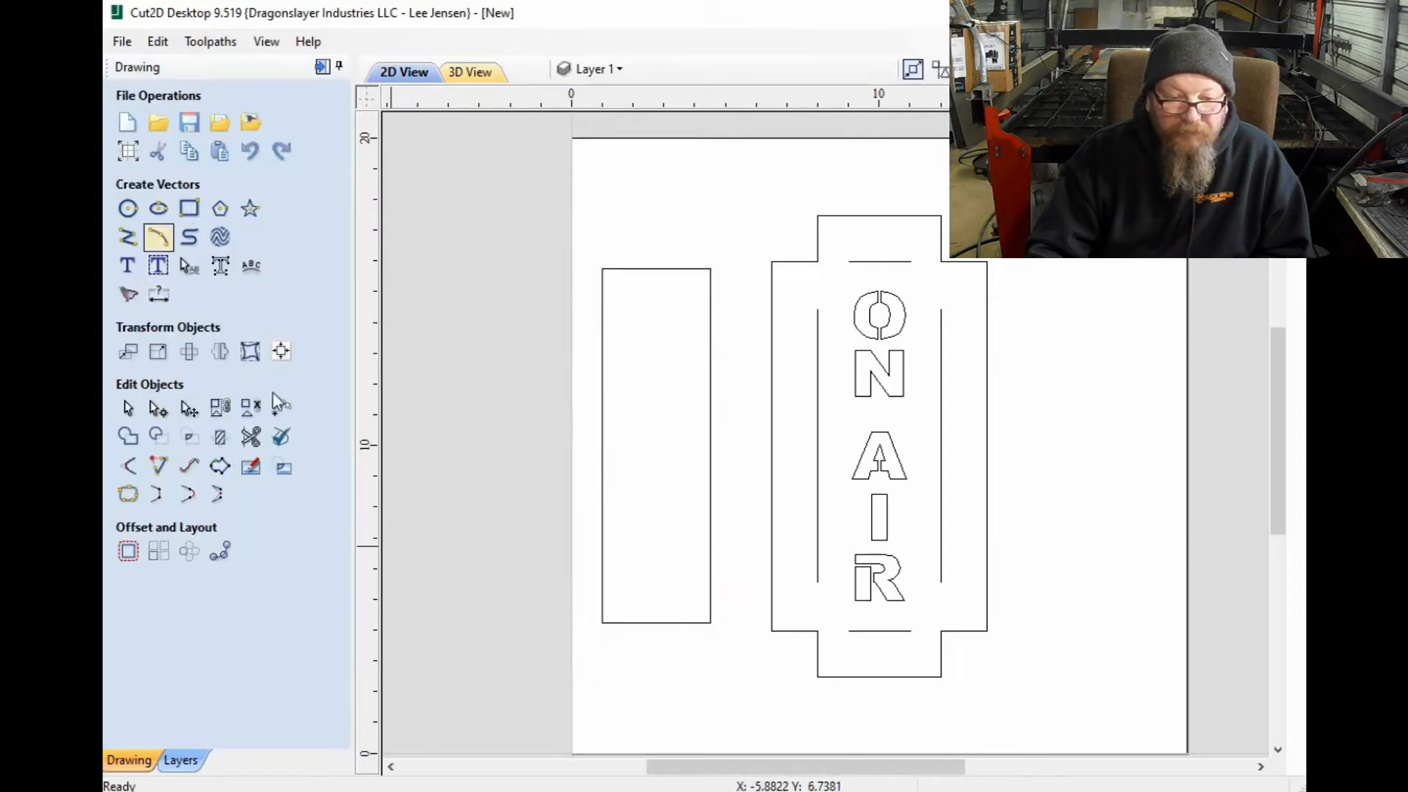
Step: Create a square-cornered rectangle 4.5 inches wide and 1 inch high, centered on the blank panel, and weld it to the panel
left_click(189, 209)
double_click(246, 420)
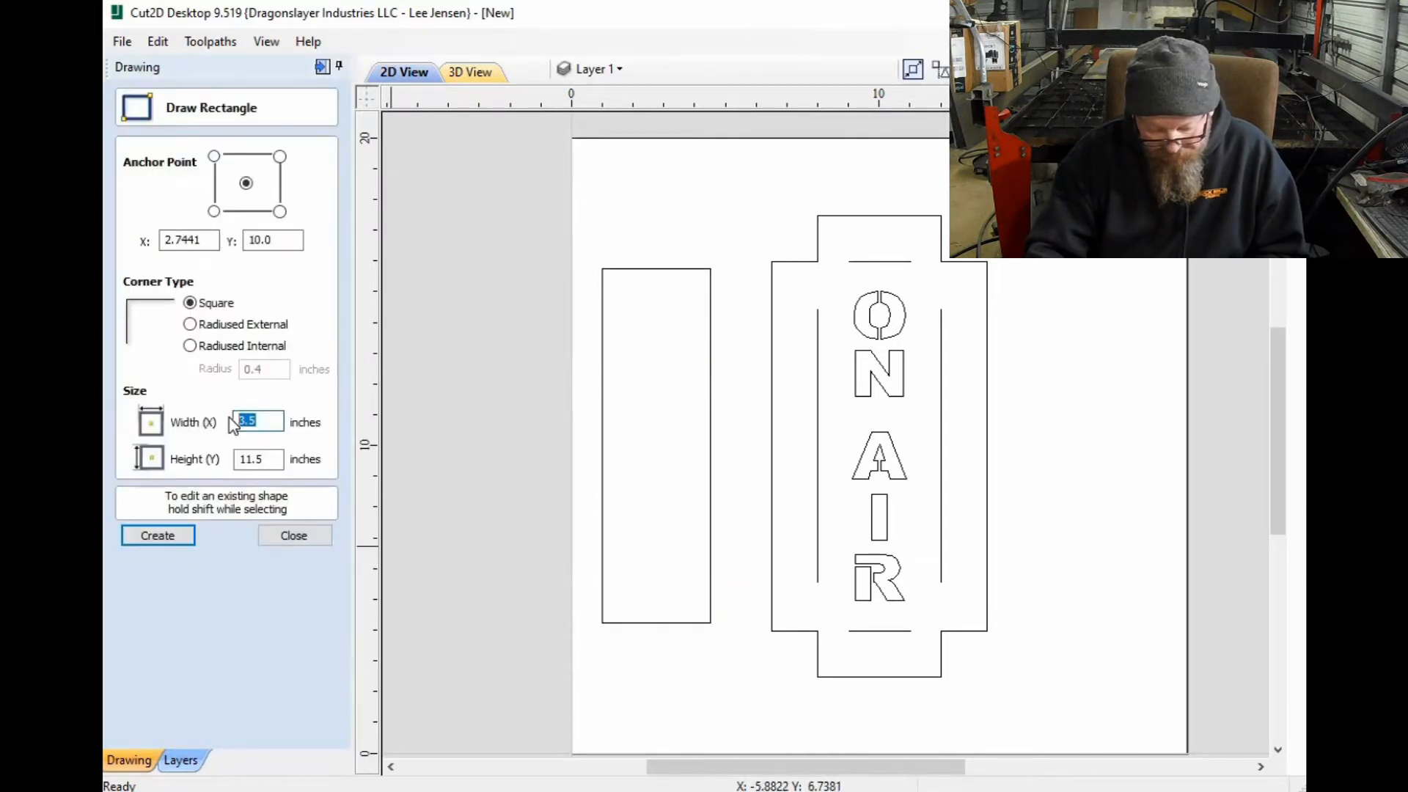
type("4.")
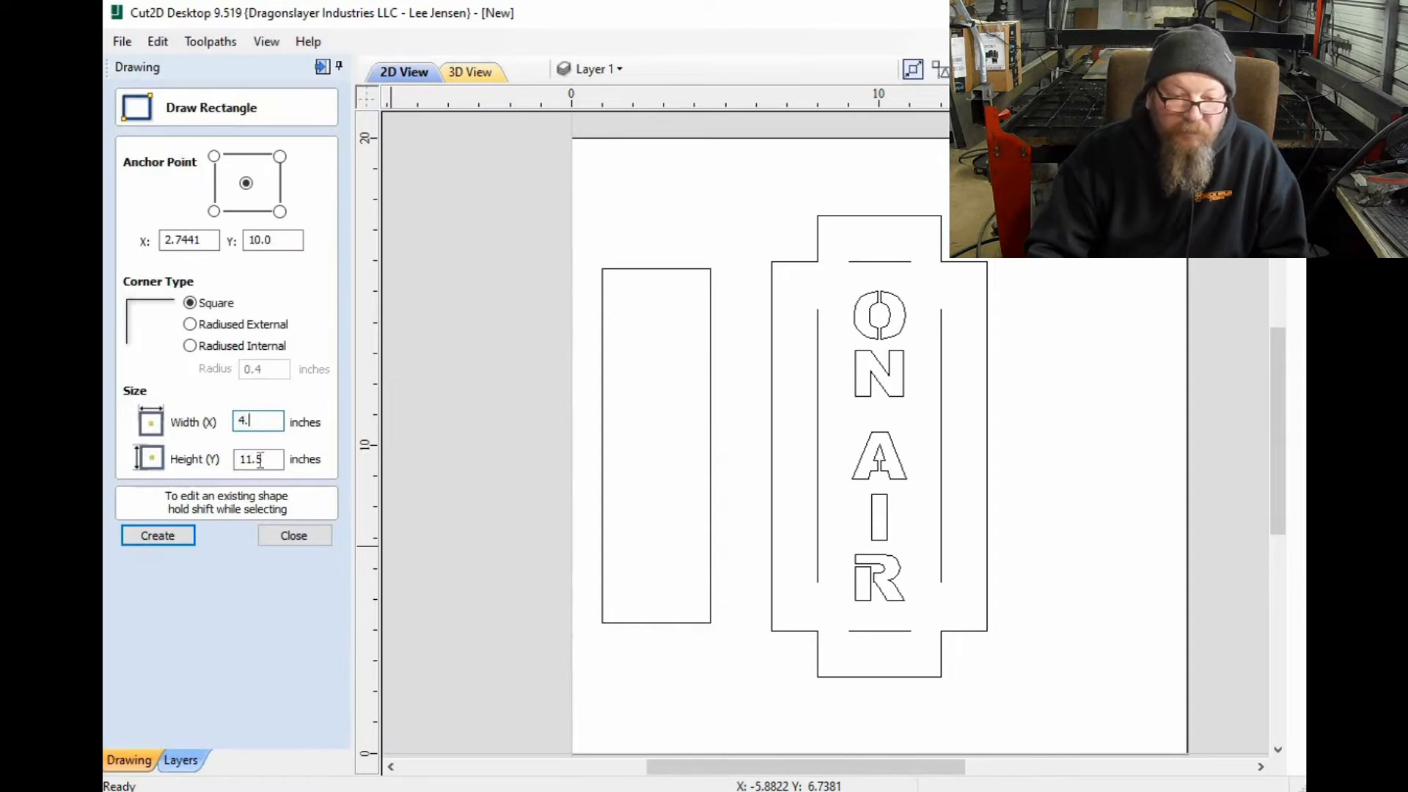
key("Tab")
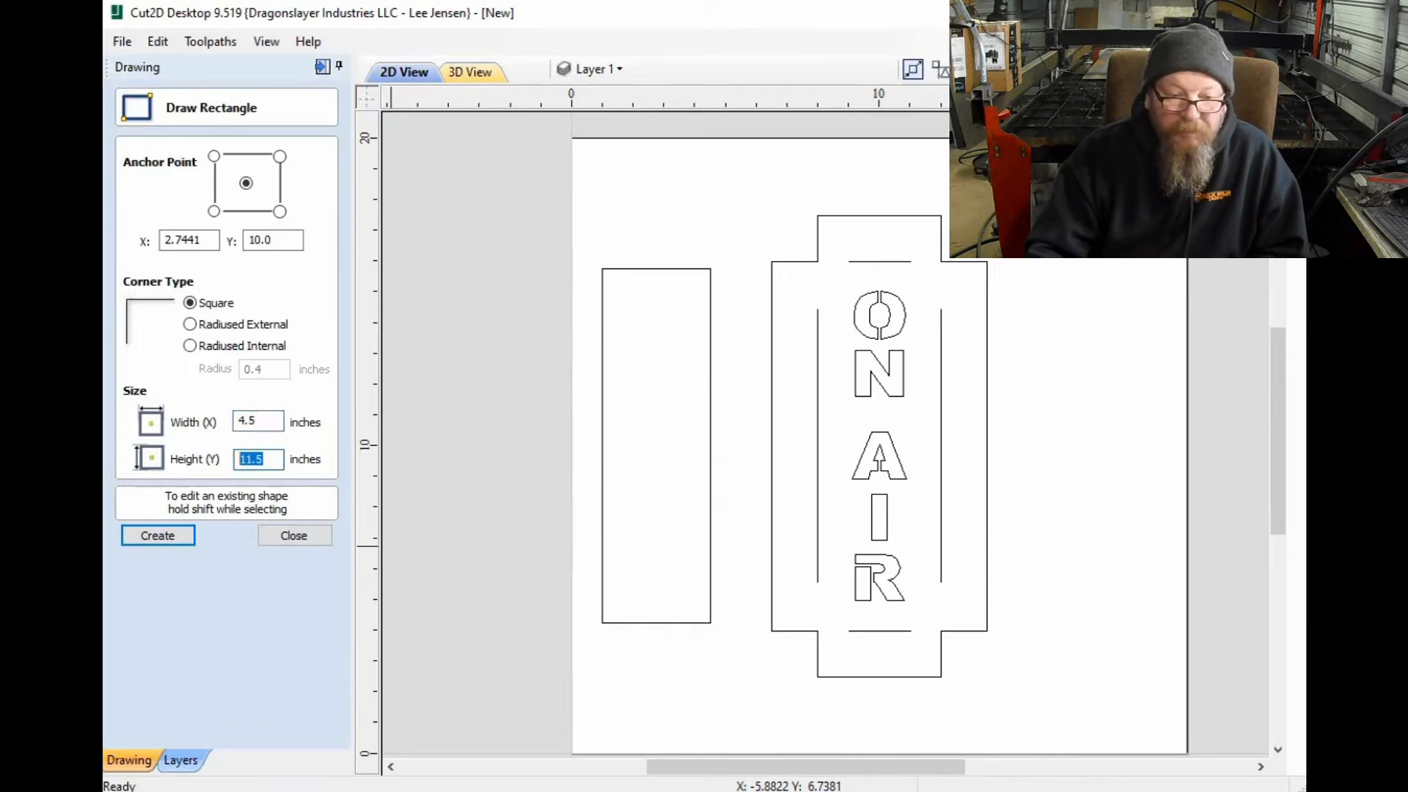
type("1")
key("Return")
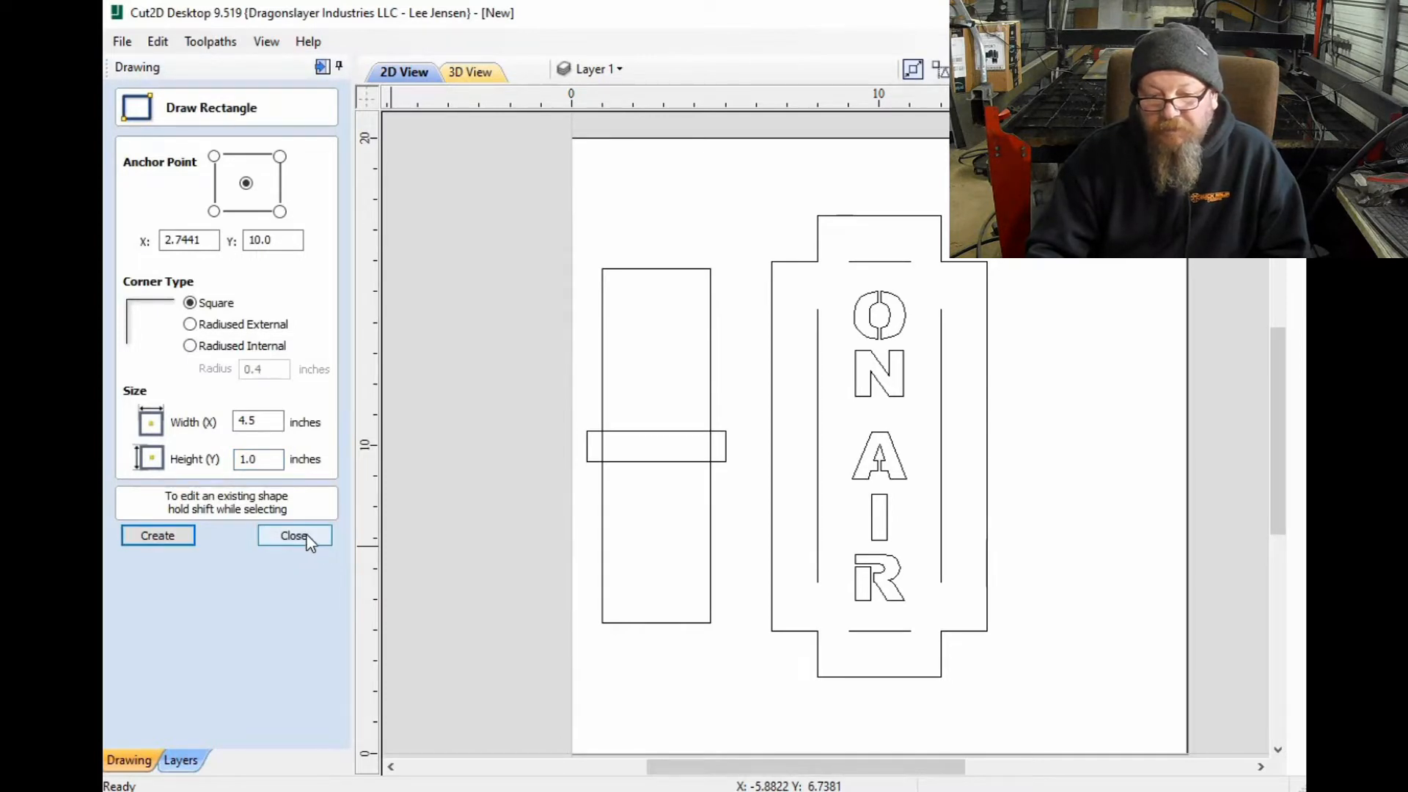
left_click(293, 535)
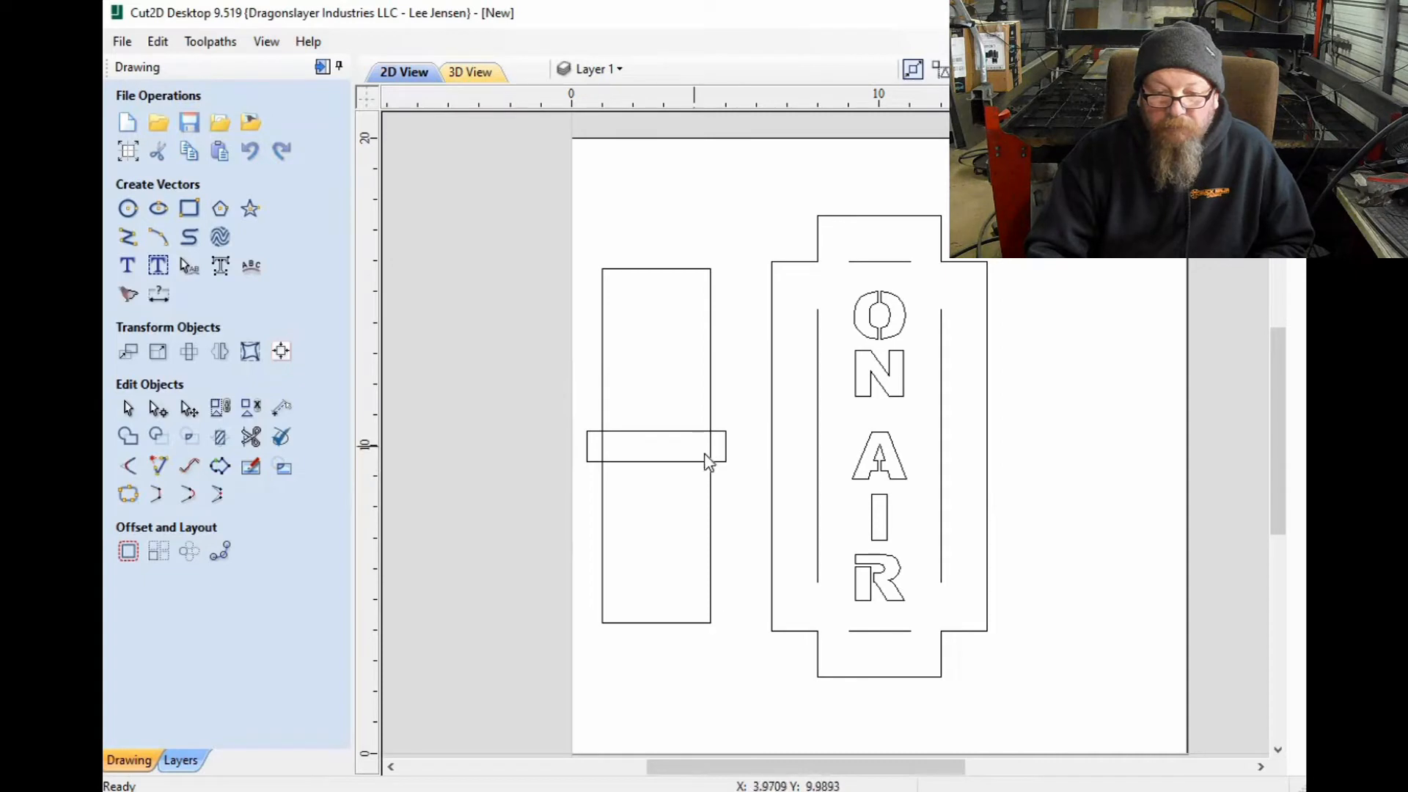
left_click_drag(733, 442, 440, 462)
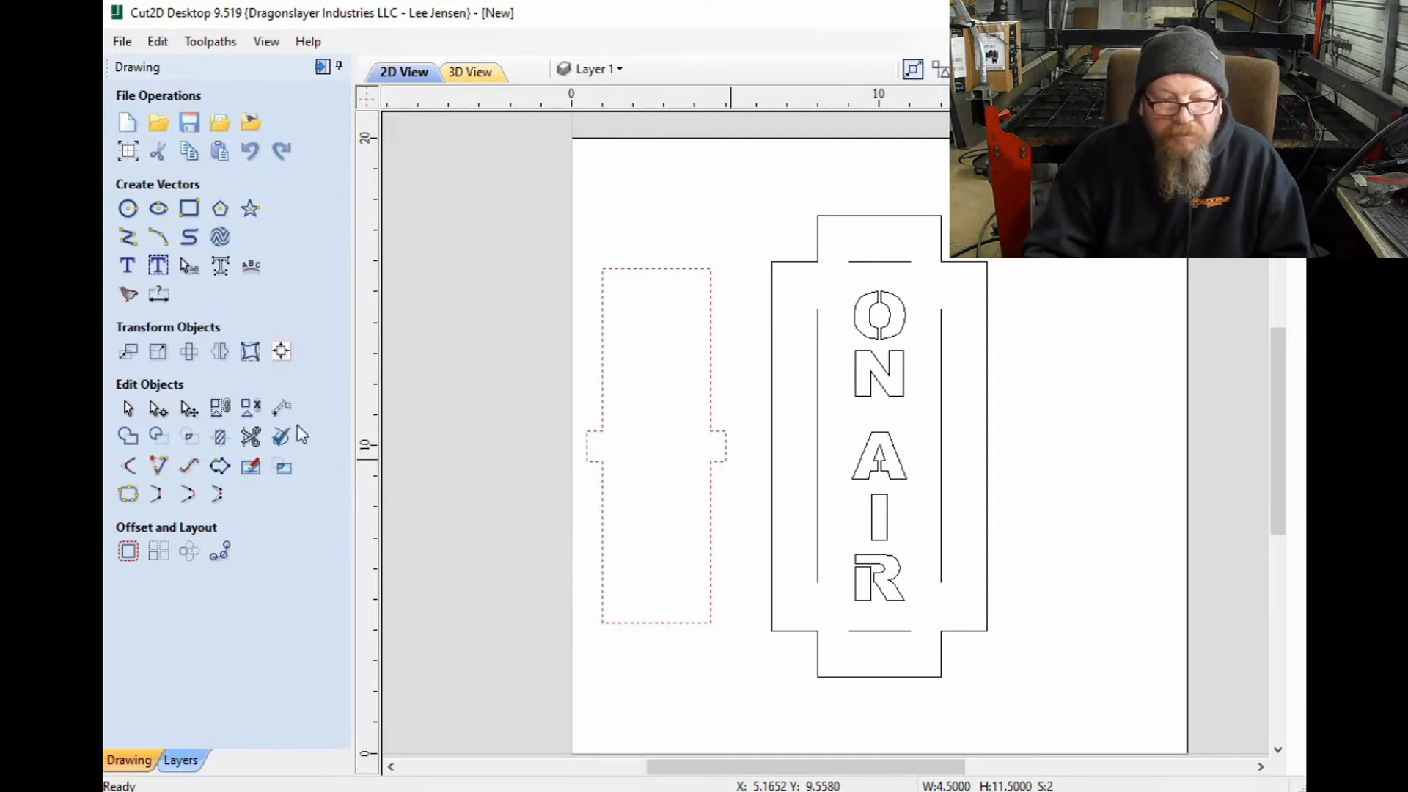
left_click(192, 211)
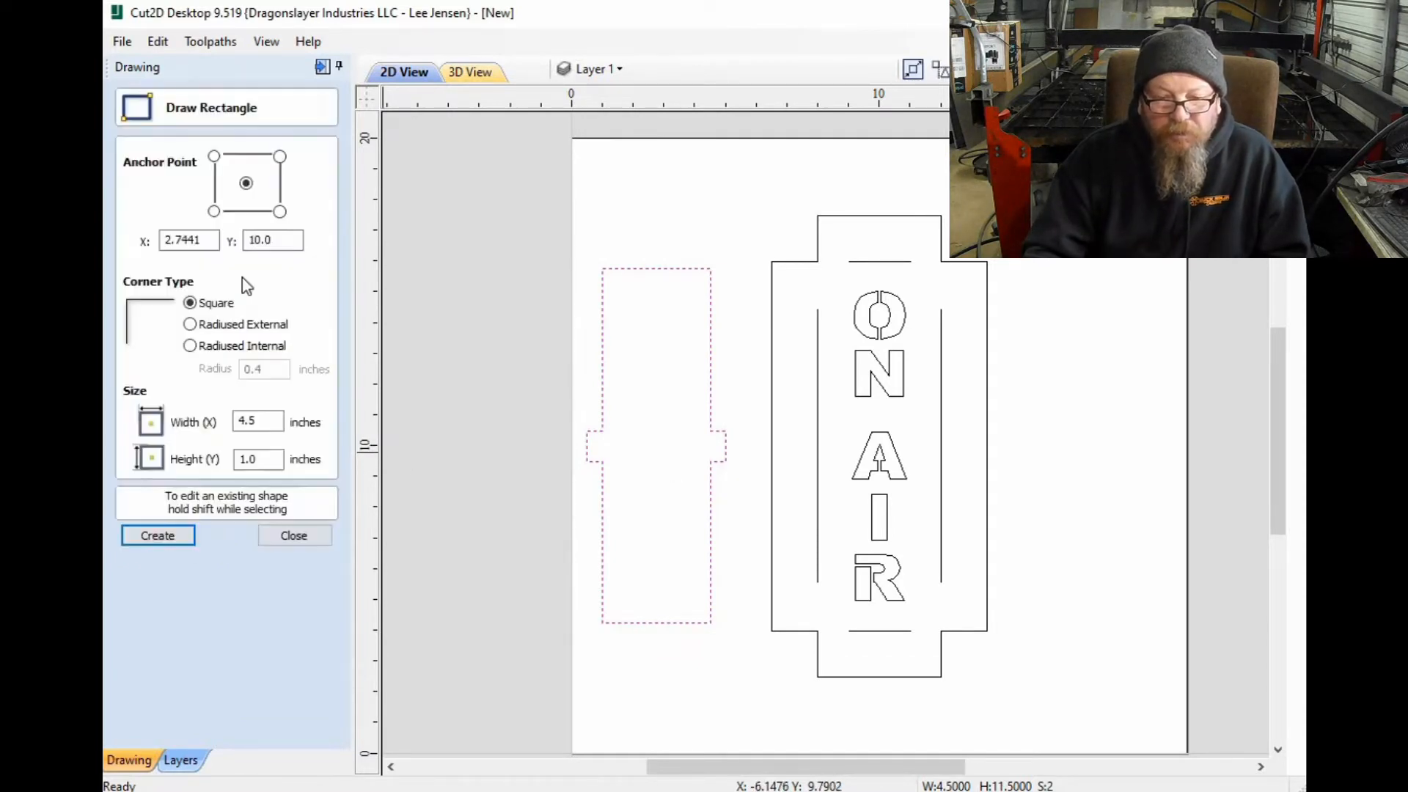
double_click(245, 460)
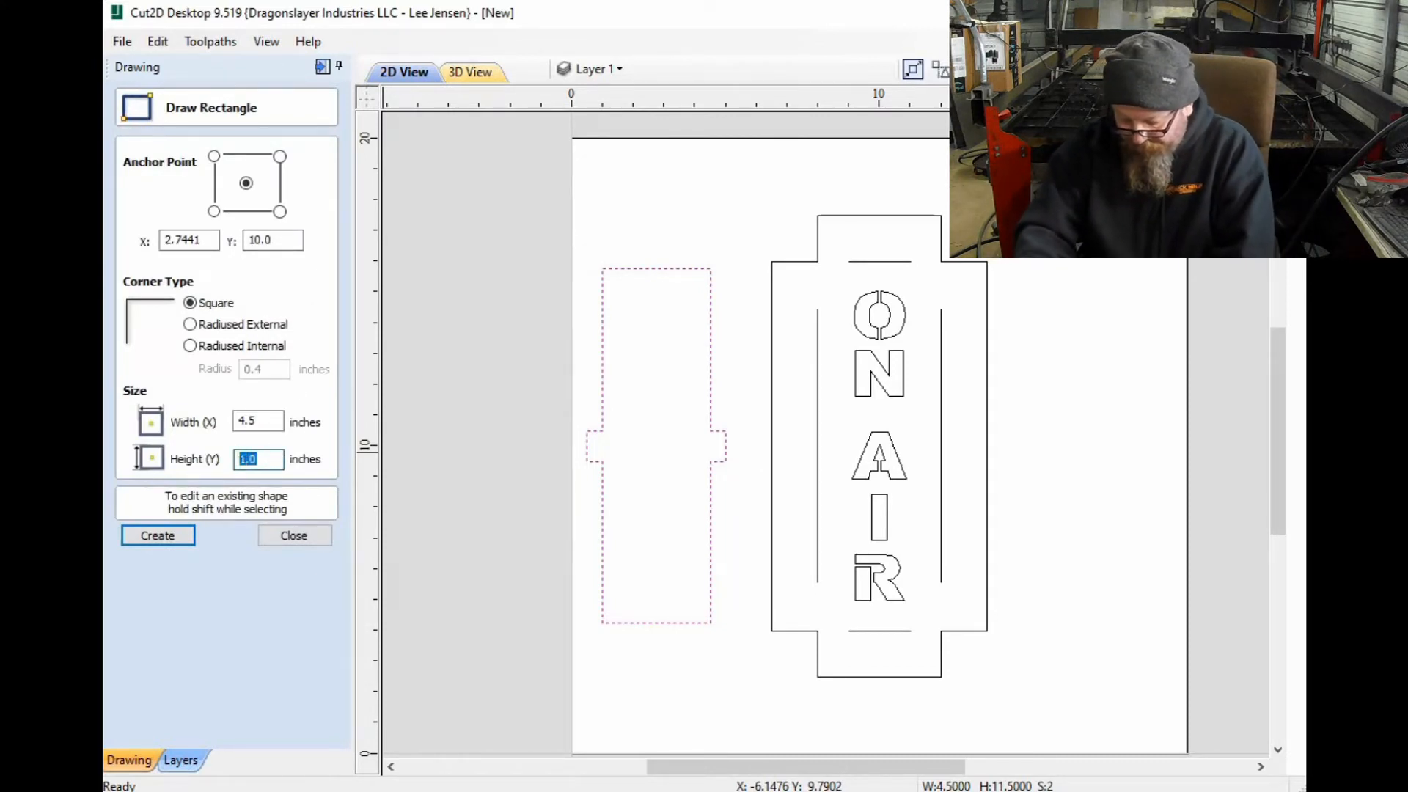
type(".")
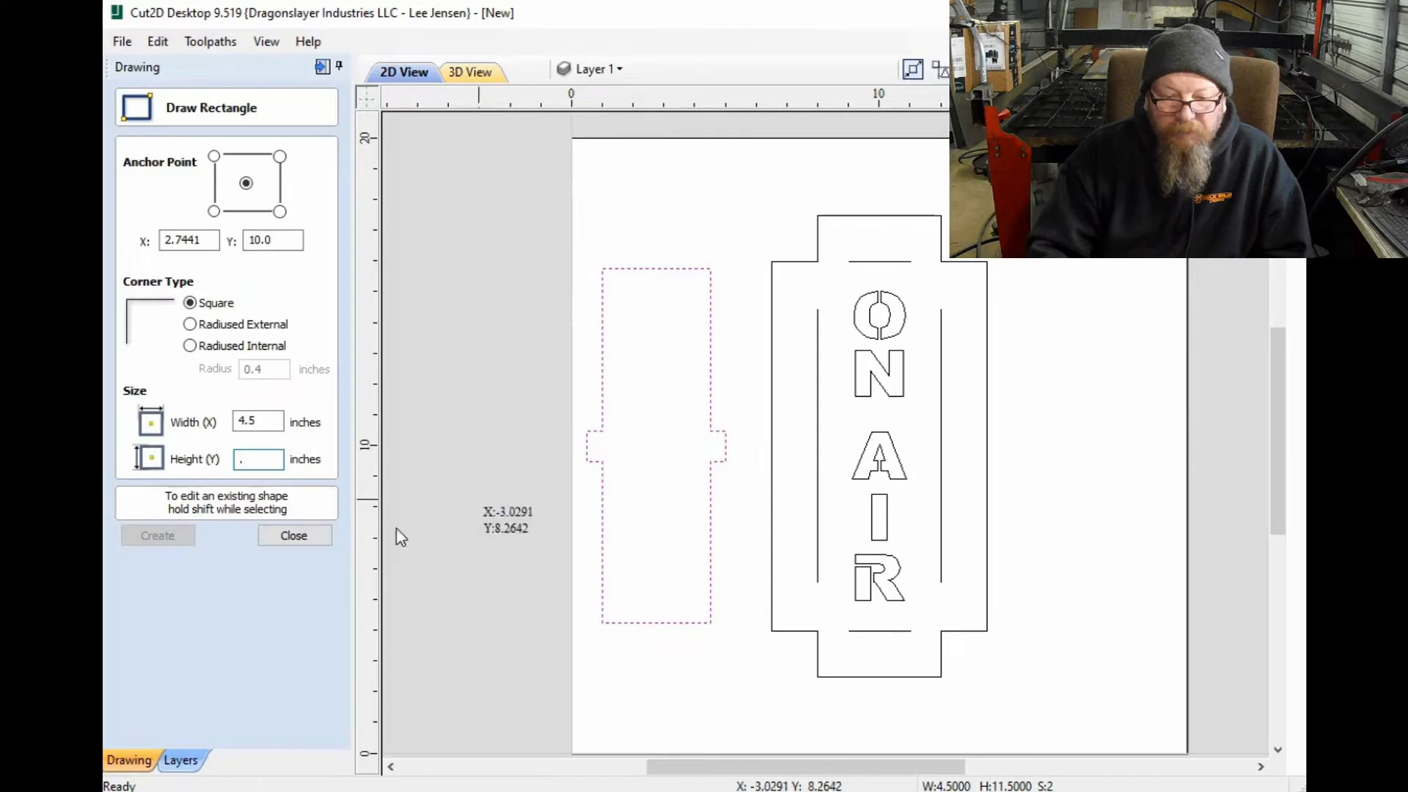
key("Escape")
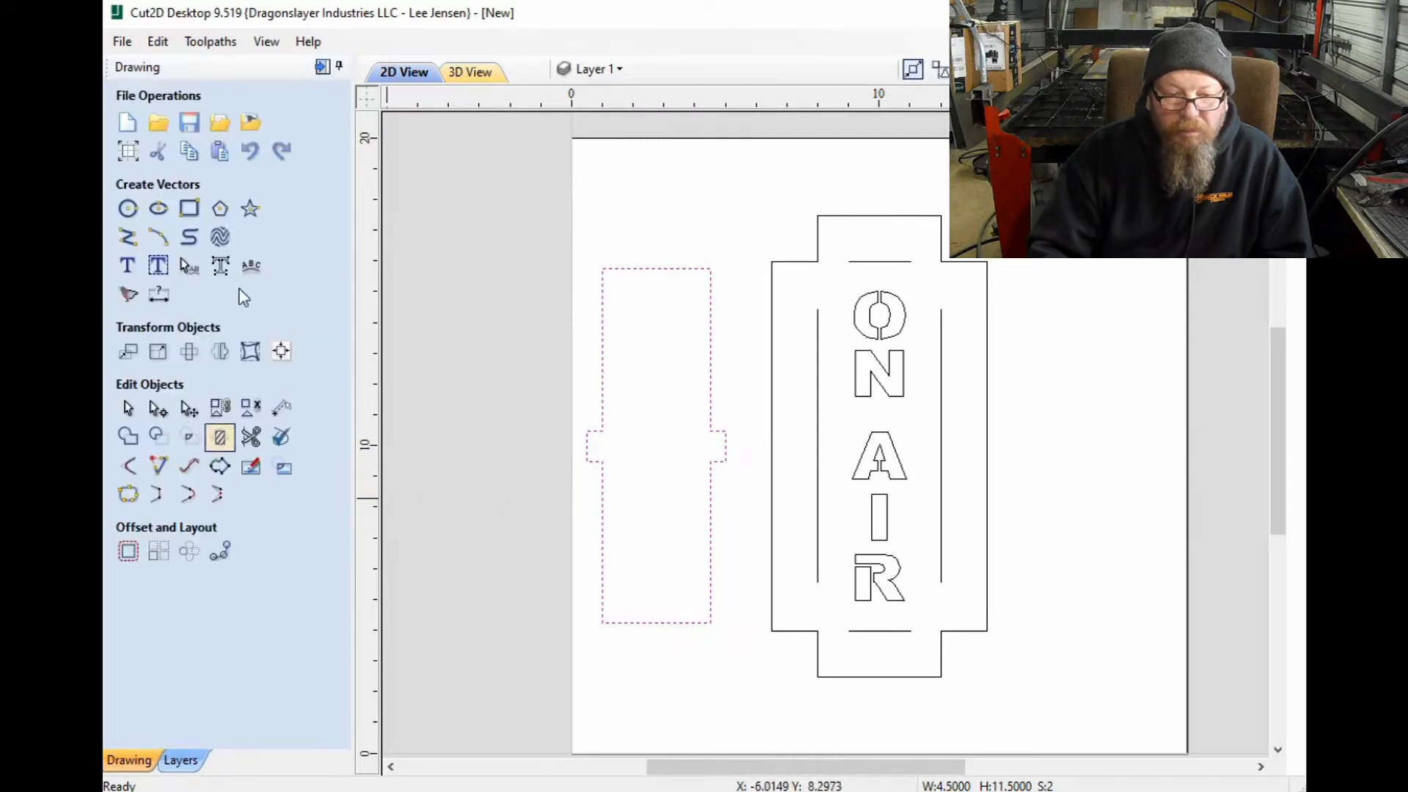
Step: Measure the length of the outer edge of the welded panel's left tab using span properties
left_click(281, 407)
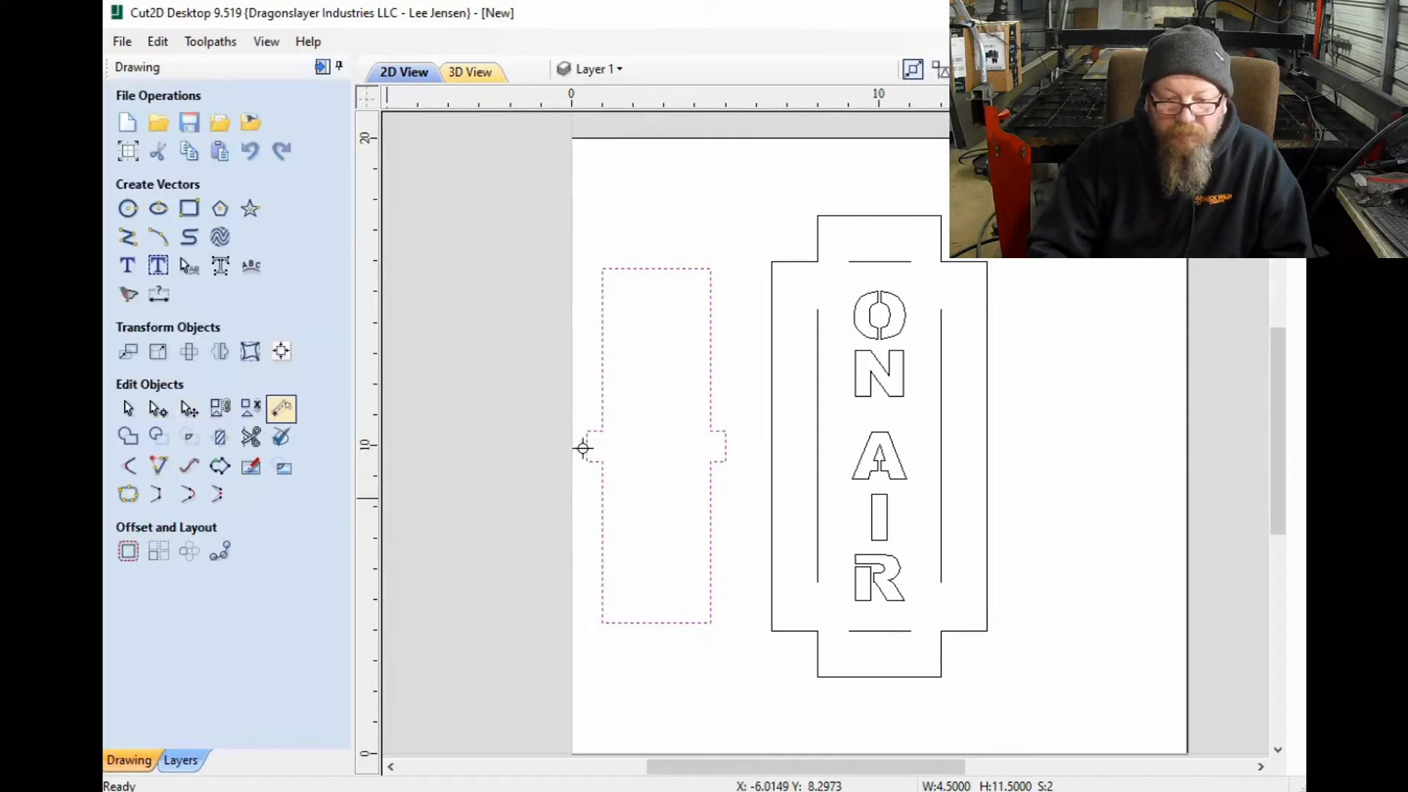
scroll(513, 439, "up", 3)
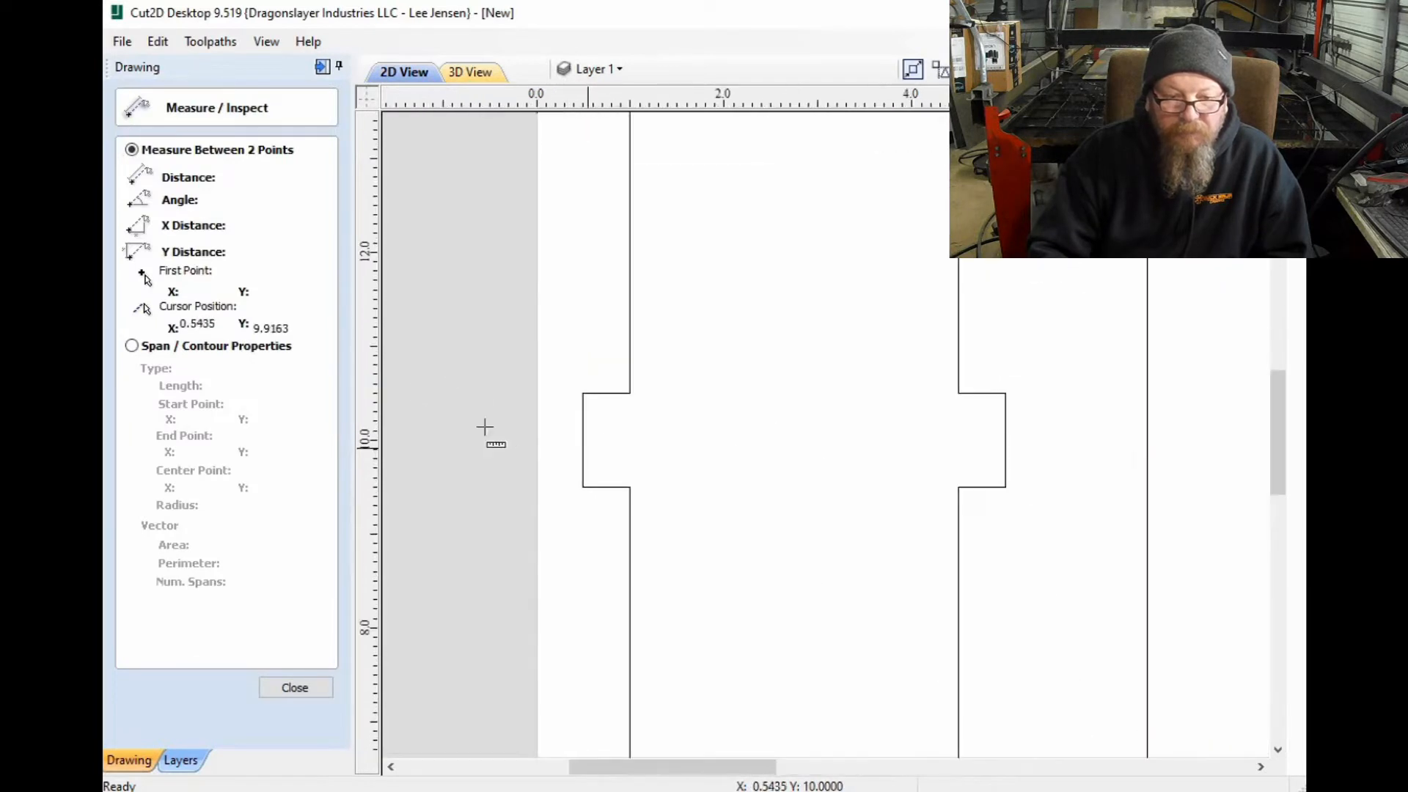
left_click(132, 347)
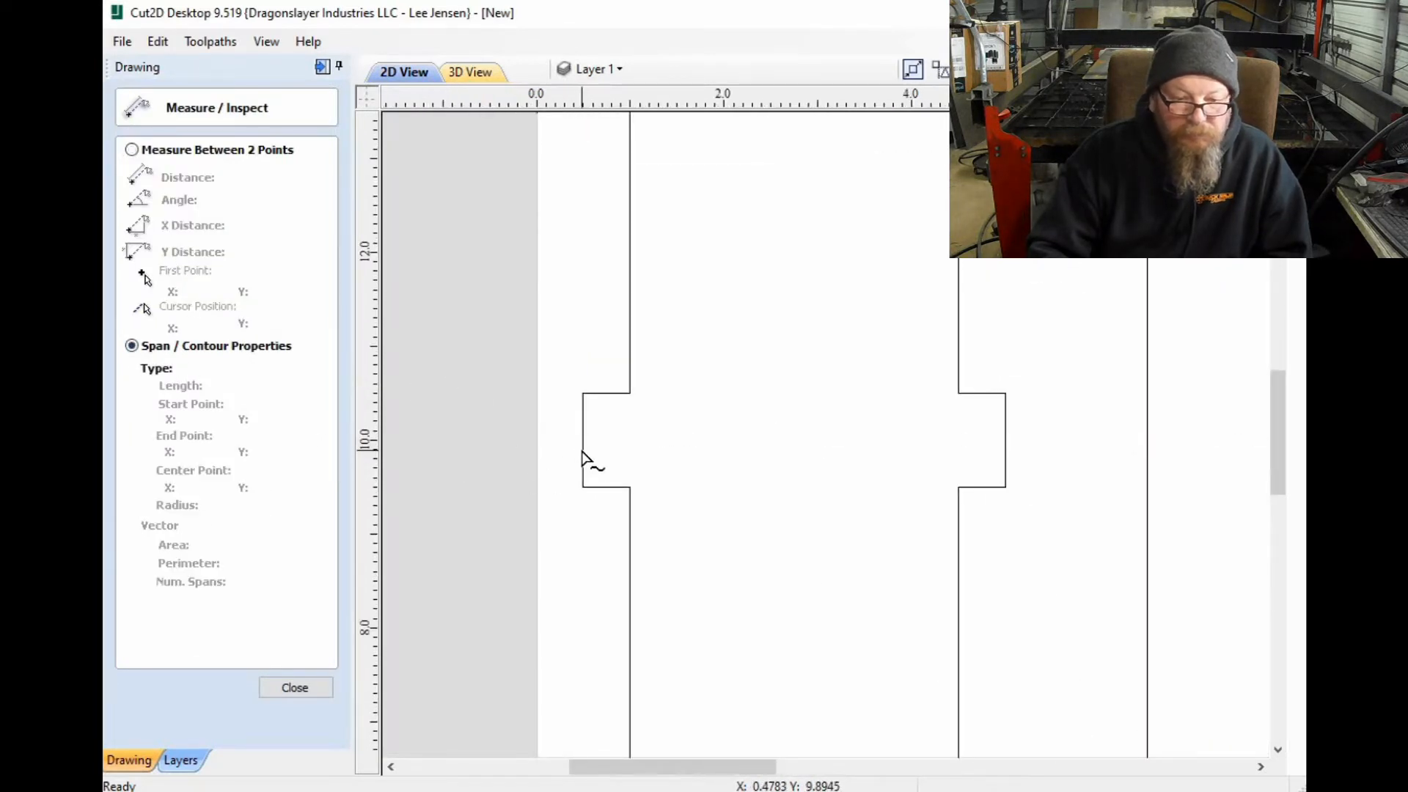
left_click(584, 458)
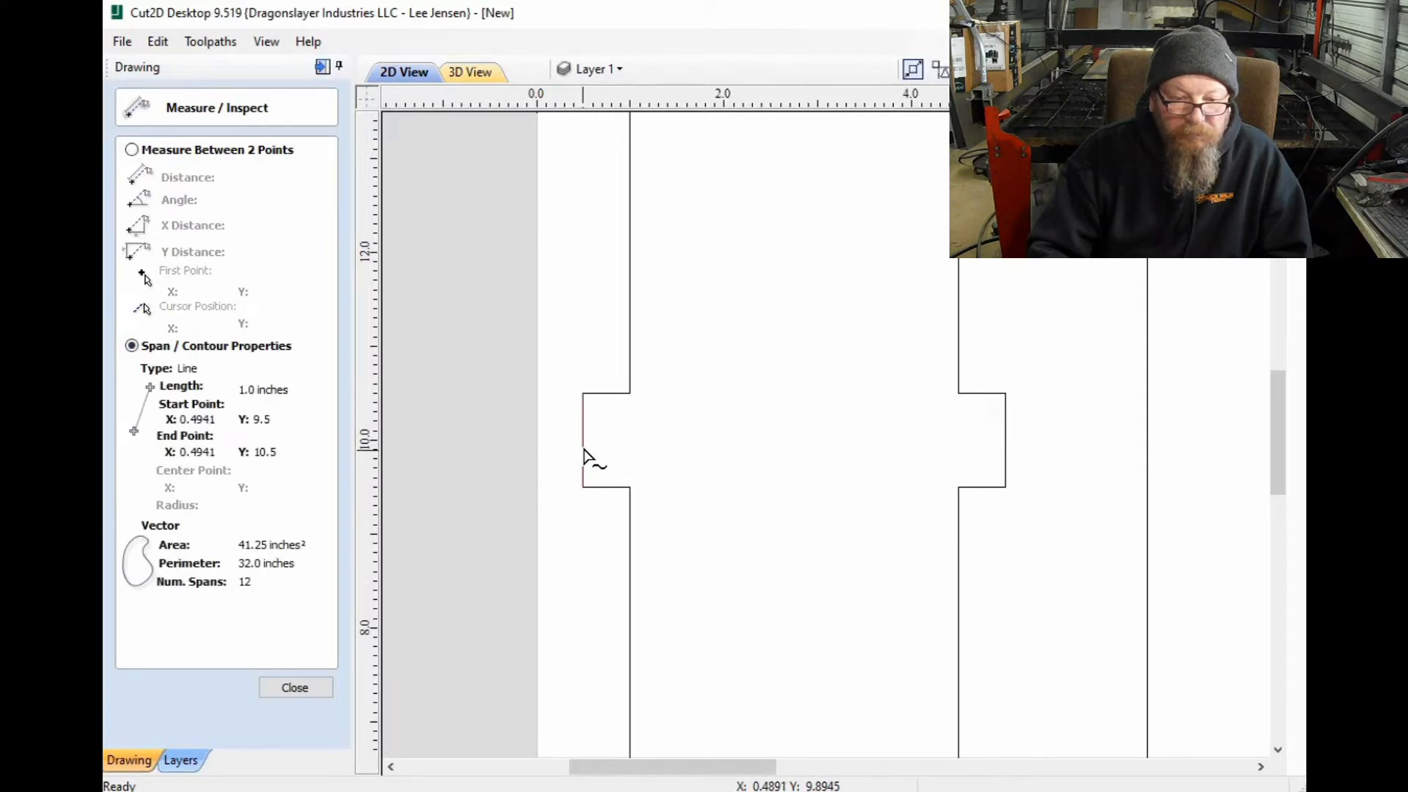
scroll(518, 526, "down", 3)
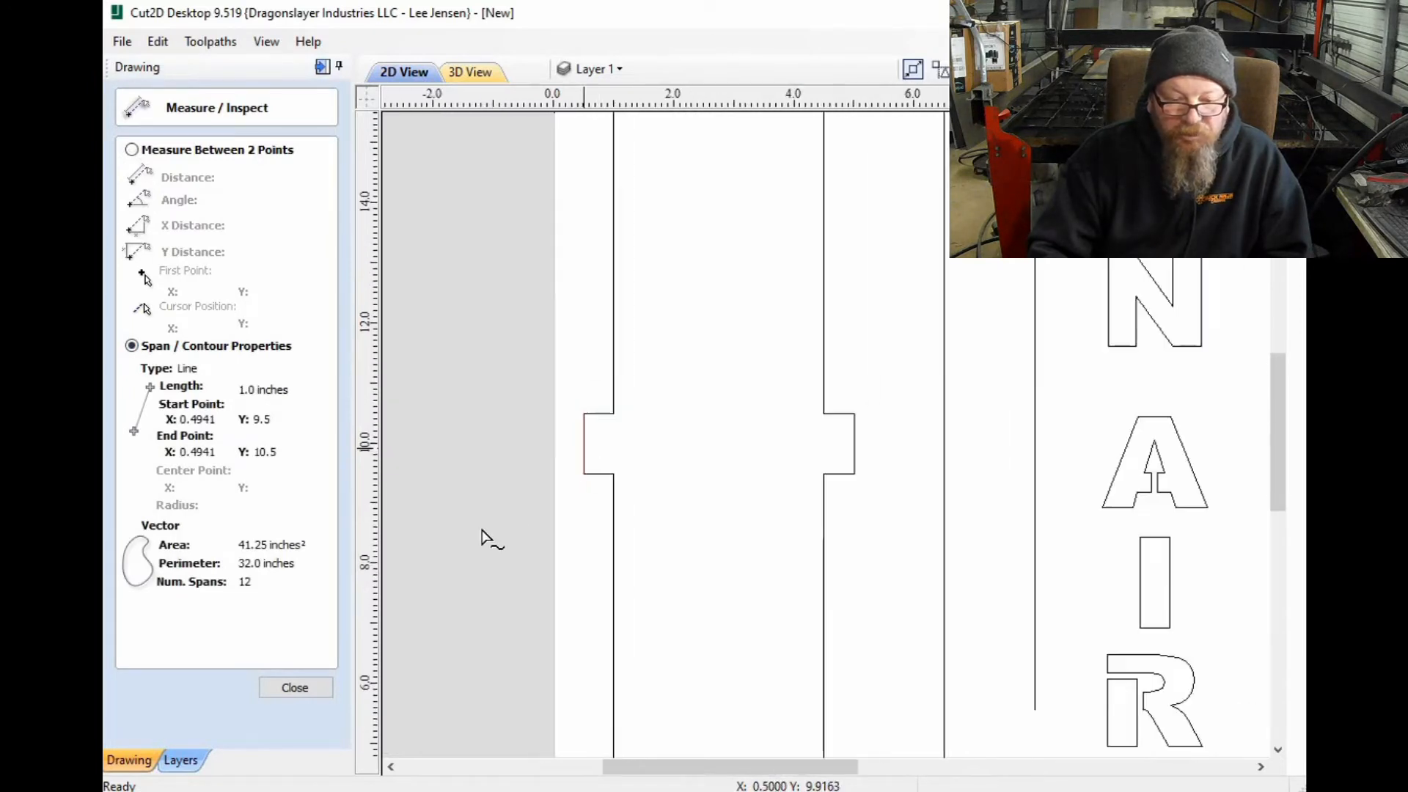
key("Escape")
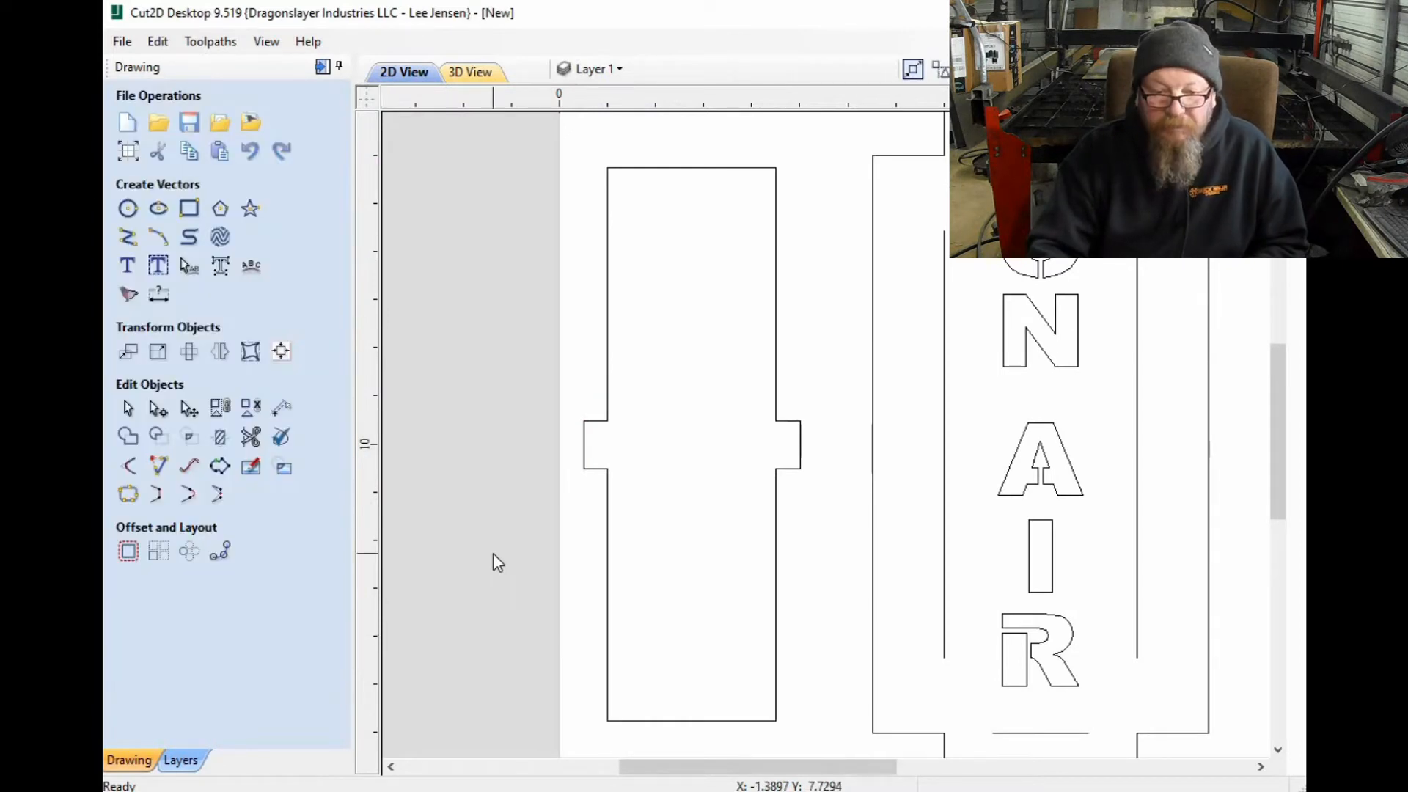
Step: Undo the panel weld and set the height of the 4.5 inch wide crossbar to 0.7 inches
key("ctrl+z")
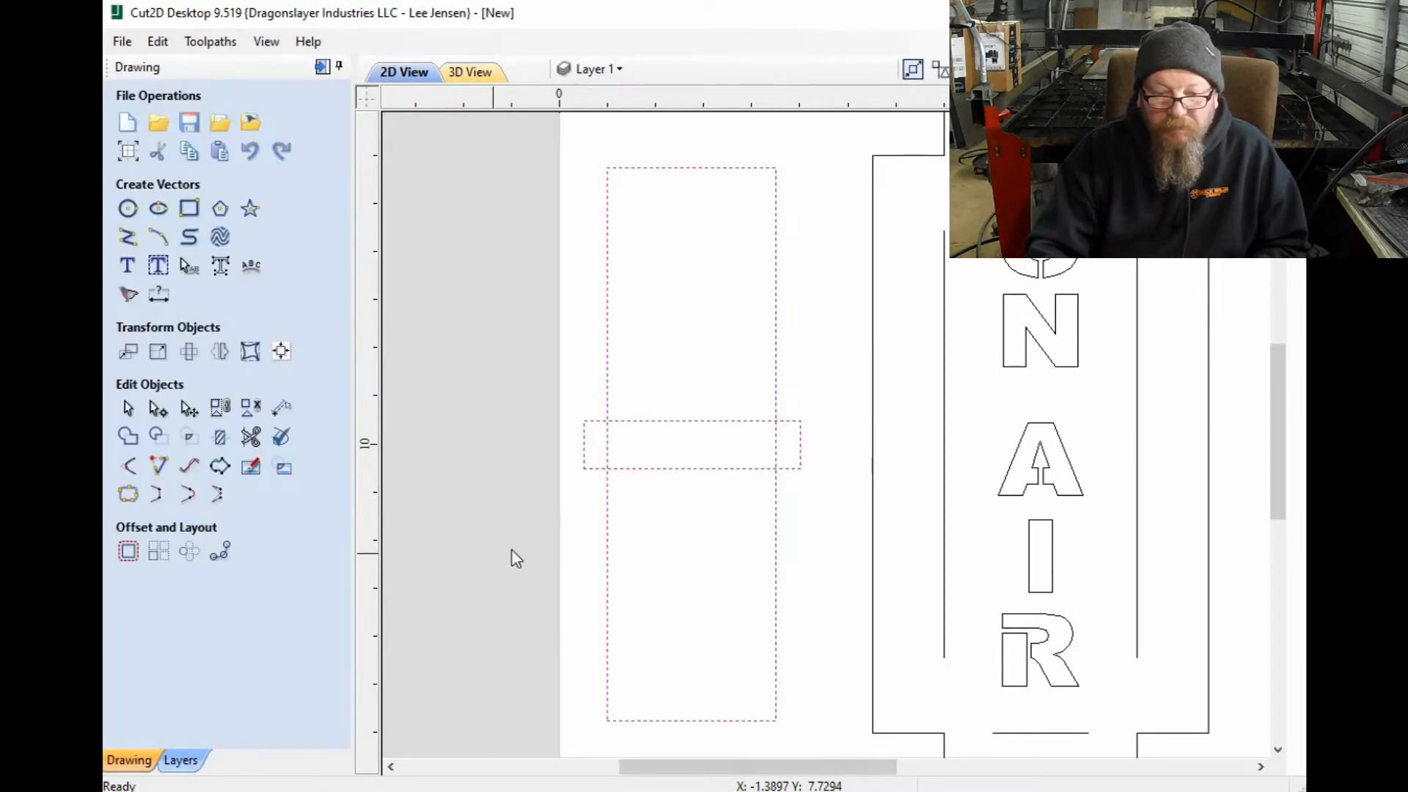
left_click(595, 477)
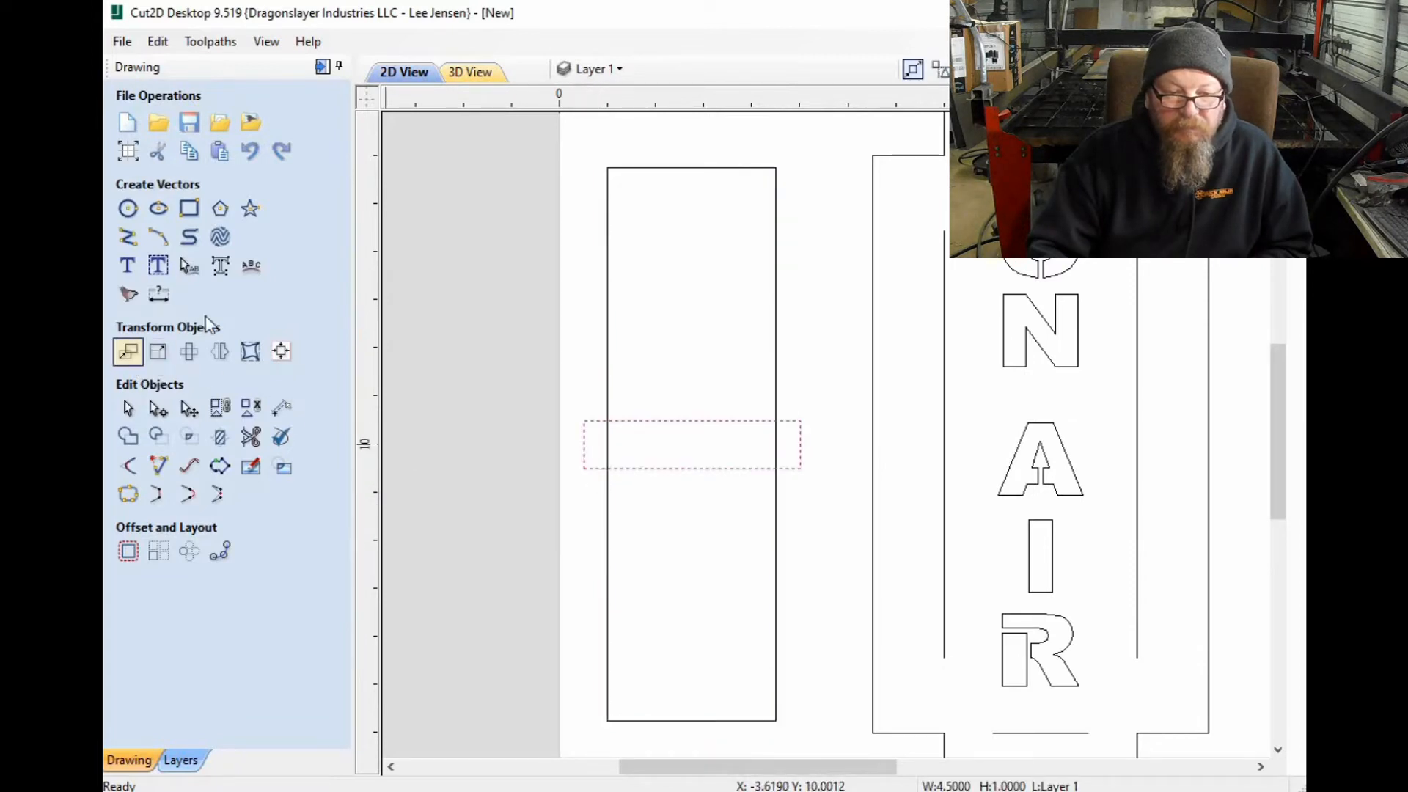
left_click(158, 351)
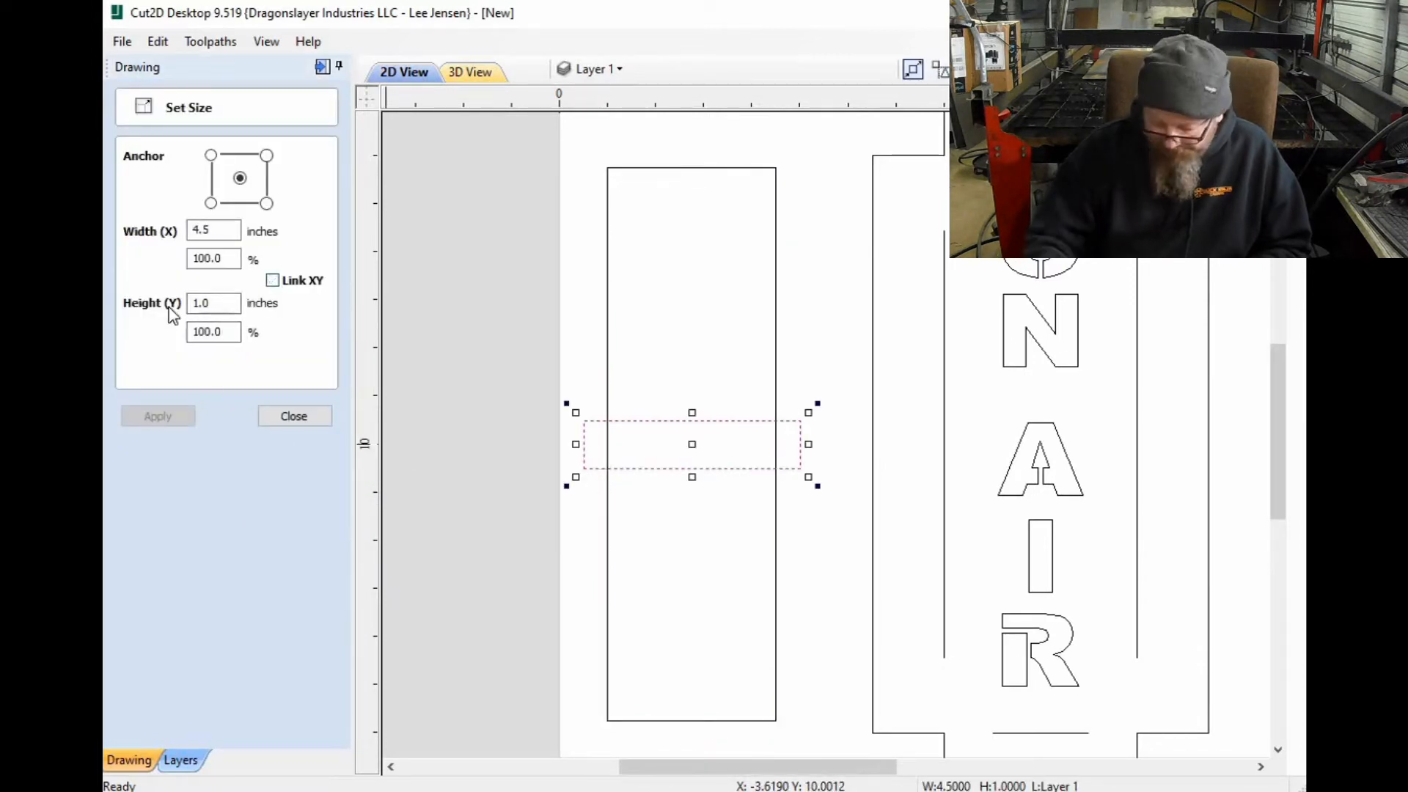
key("Tab")
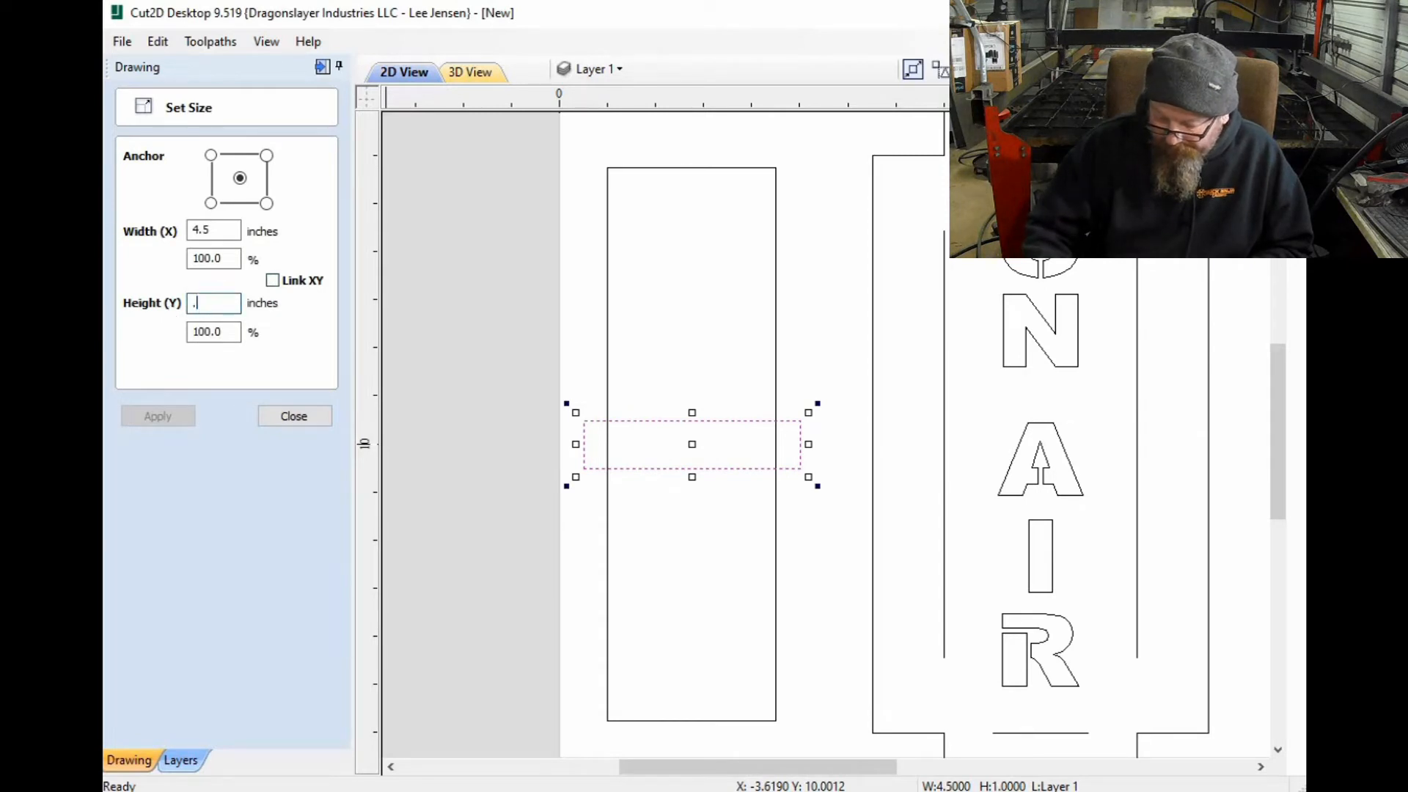
type(".")
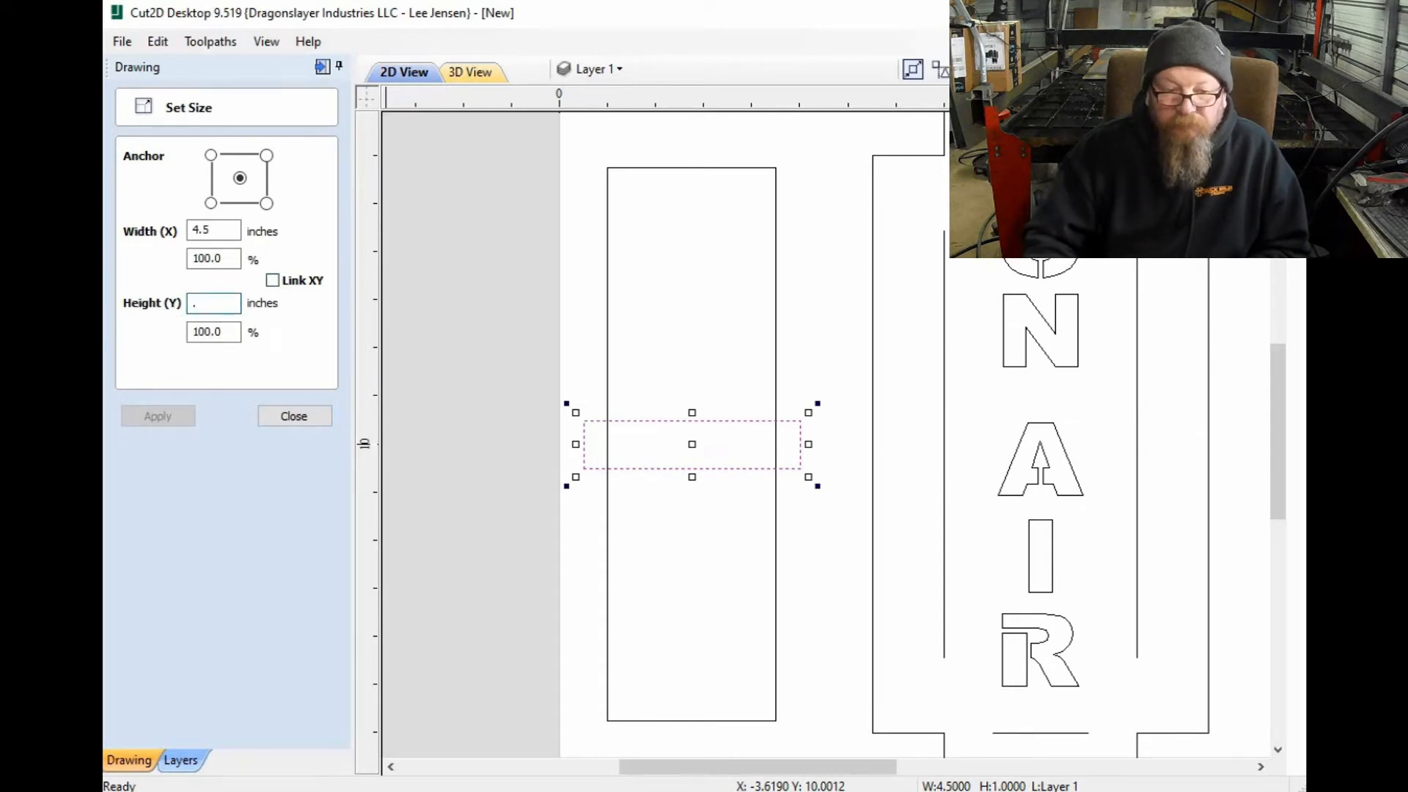
type("7")
left_click(160, 415)
Step: Weld the resized crossbar and the tall panel into a single outline with side tabs
left_click_drag(814, 372, 759, 430)
left_click(128, 436)
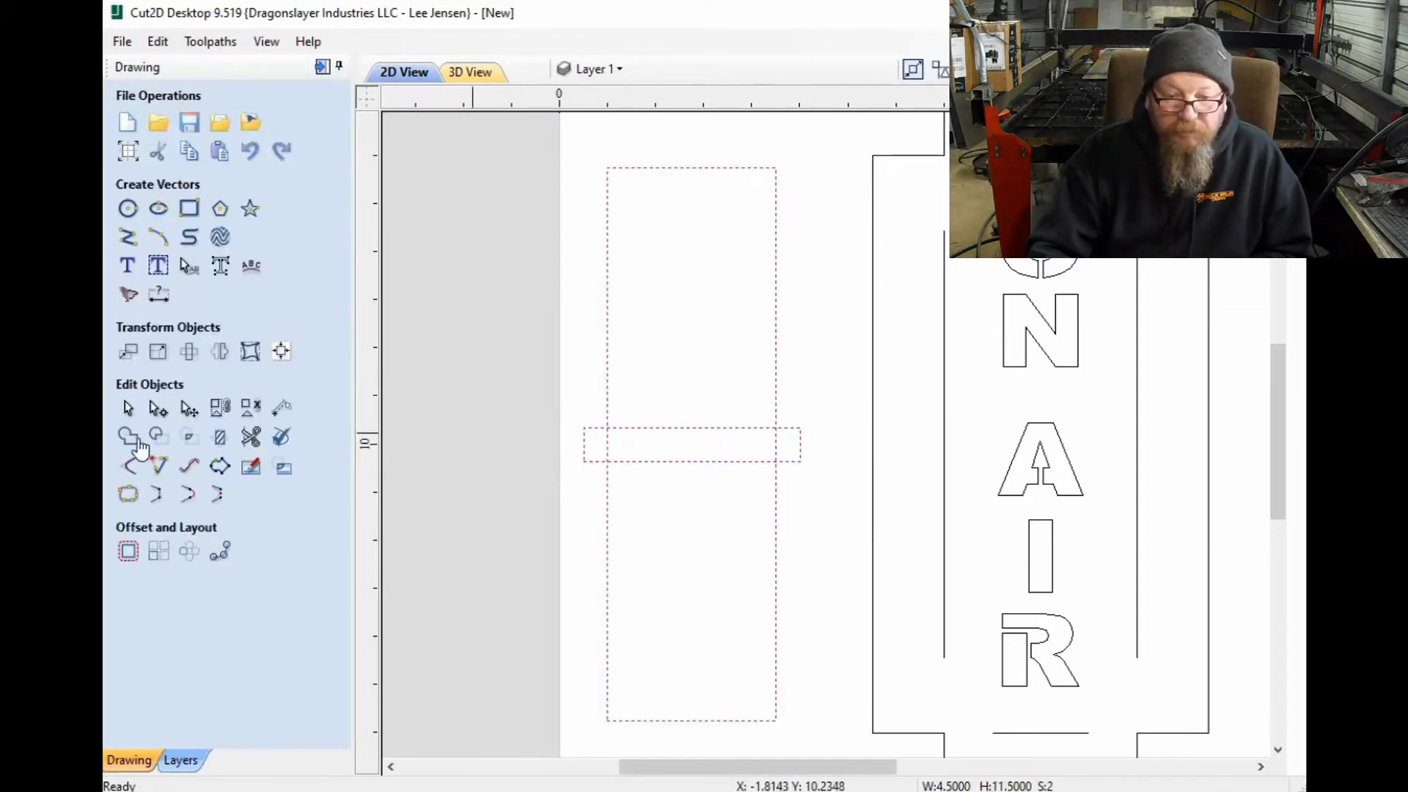
left_click(569, 528)
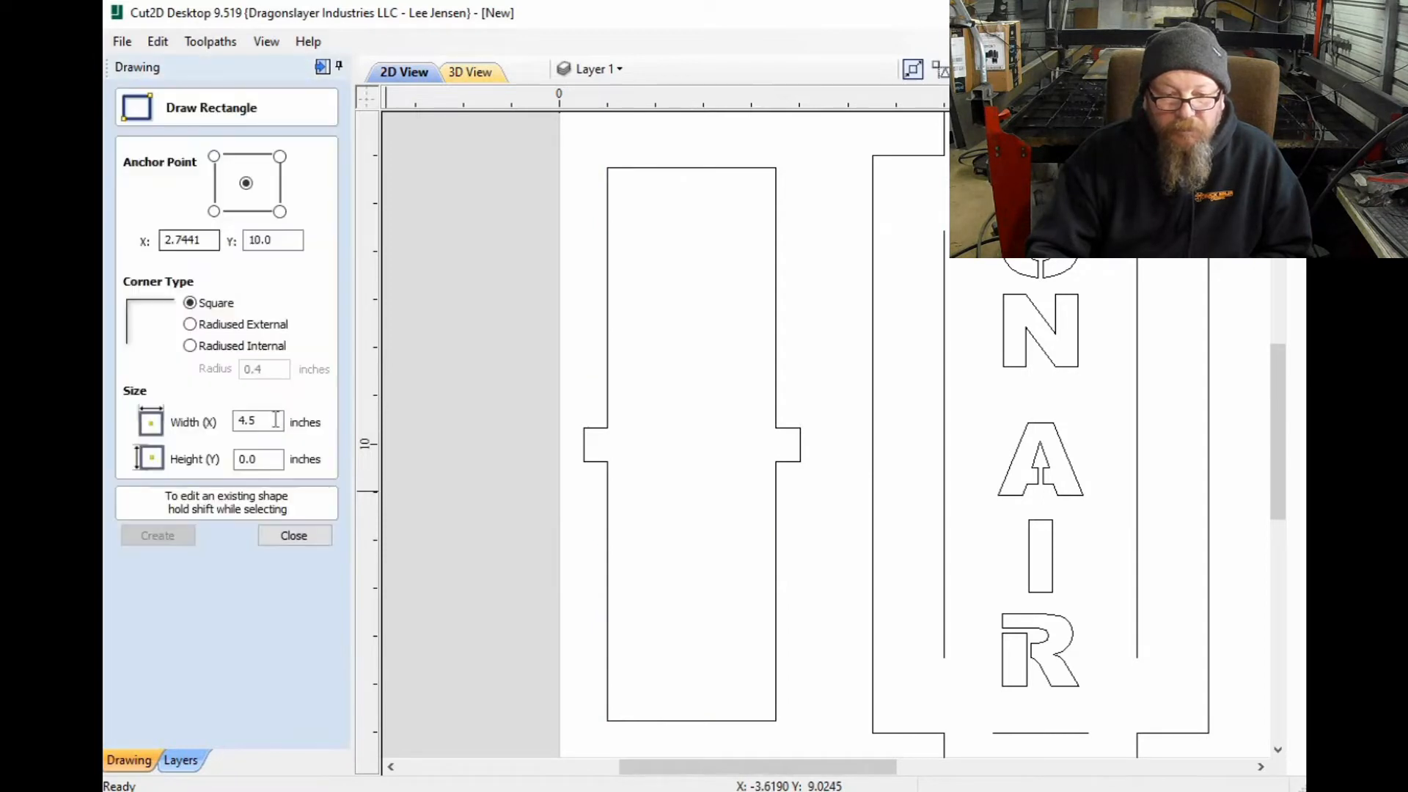
Step: Create a square-cornered slot rectangle 0.12 inches wide and 0.8 inches high, centered at X 2.7441, Y 10
double_click(242, 421)
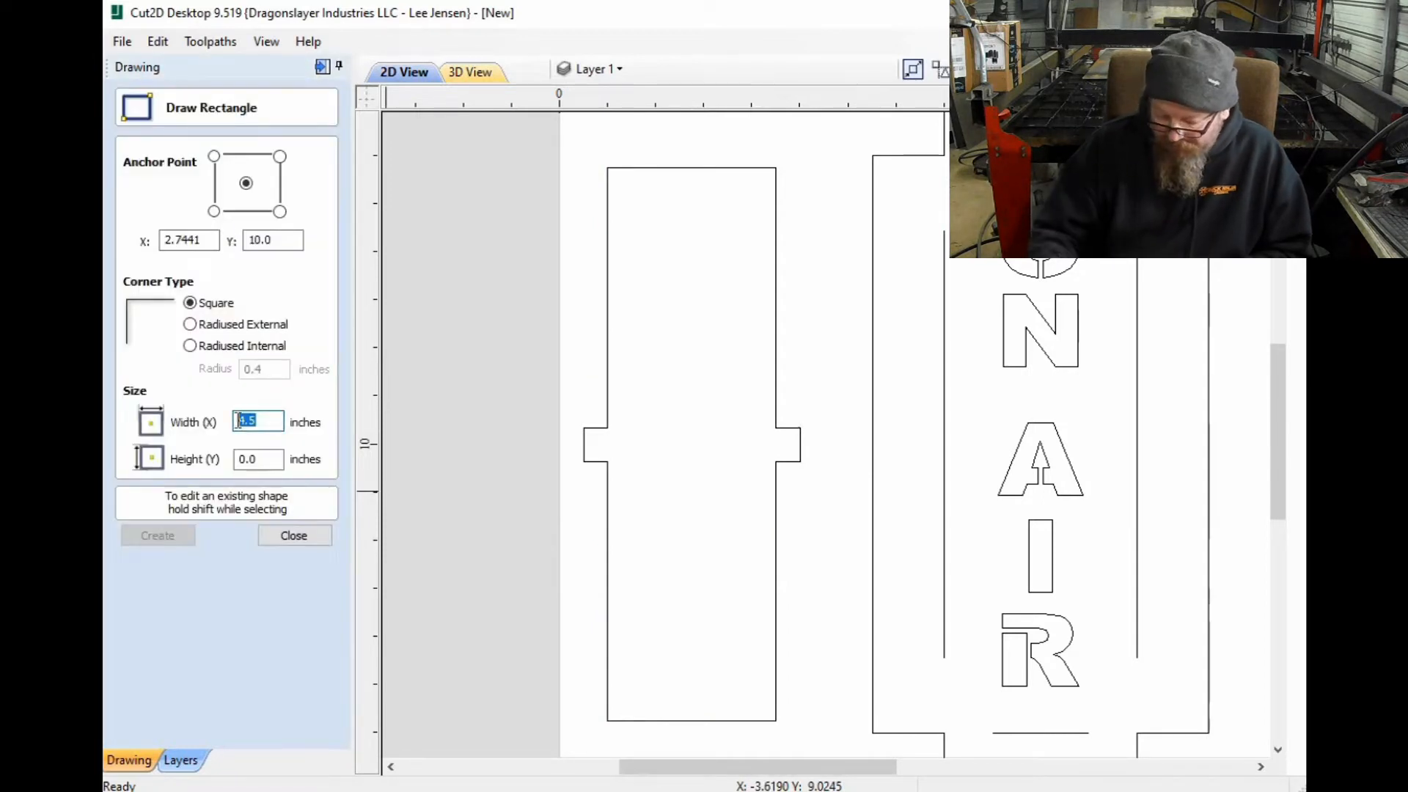
type(".")
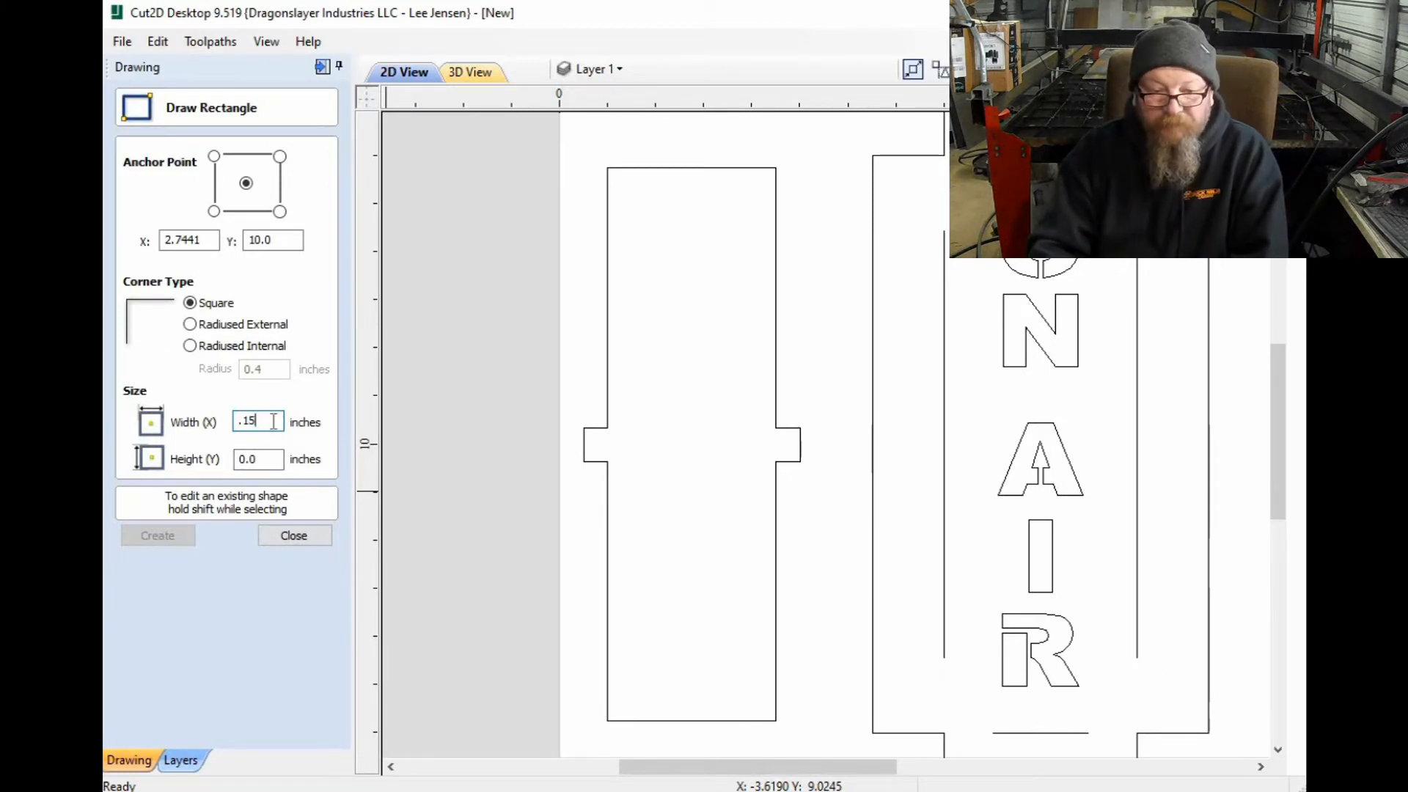
key("BackSpace")
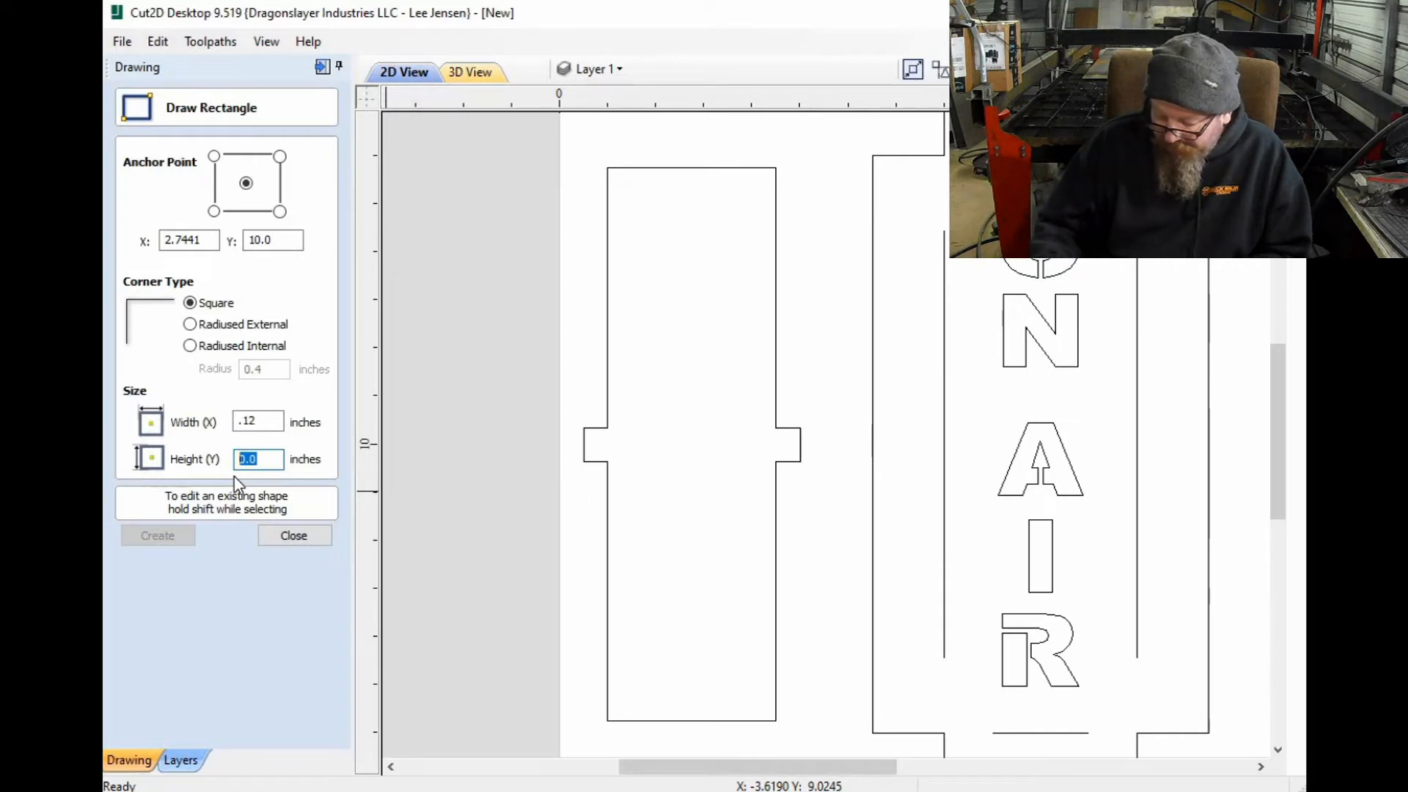
type(".8")
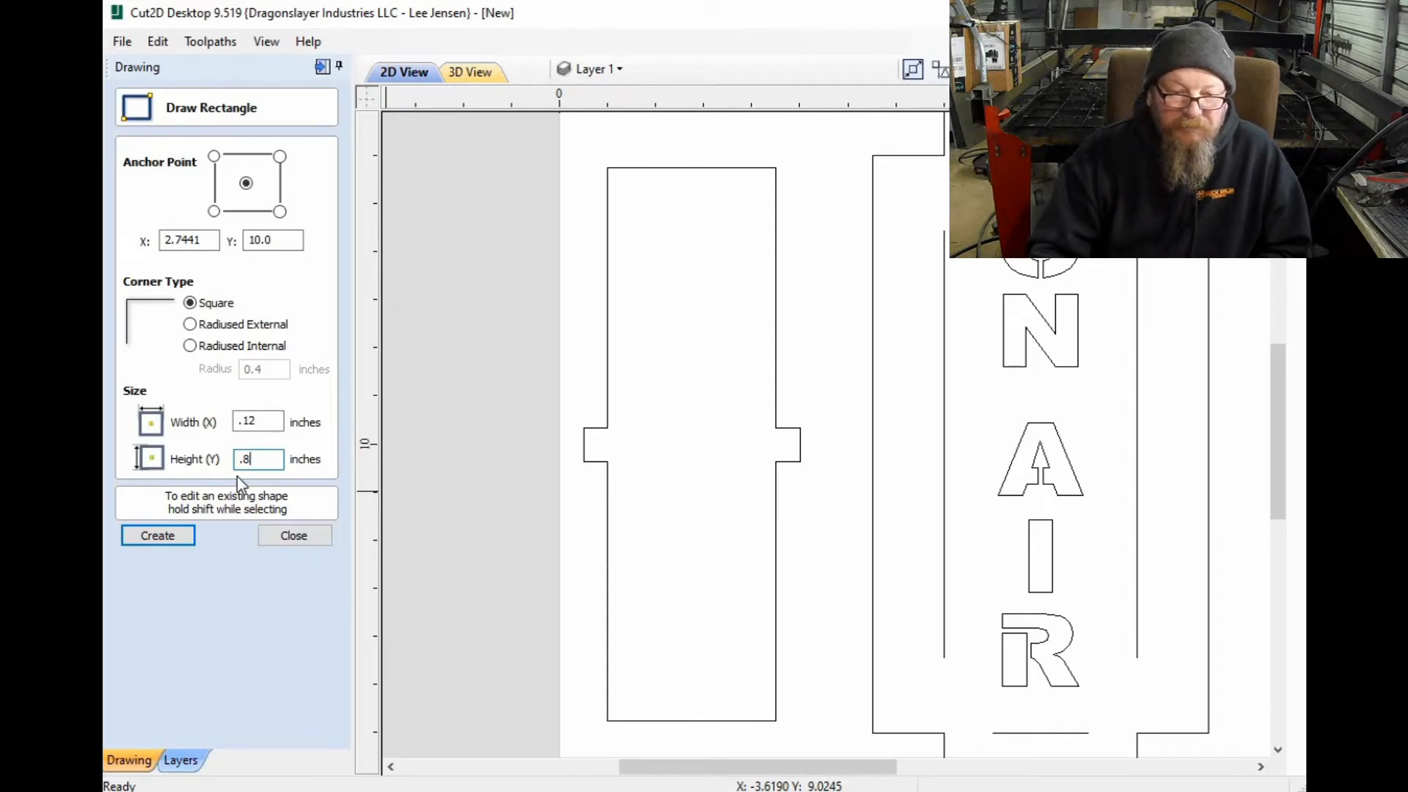
left_click(180, 540)
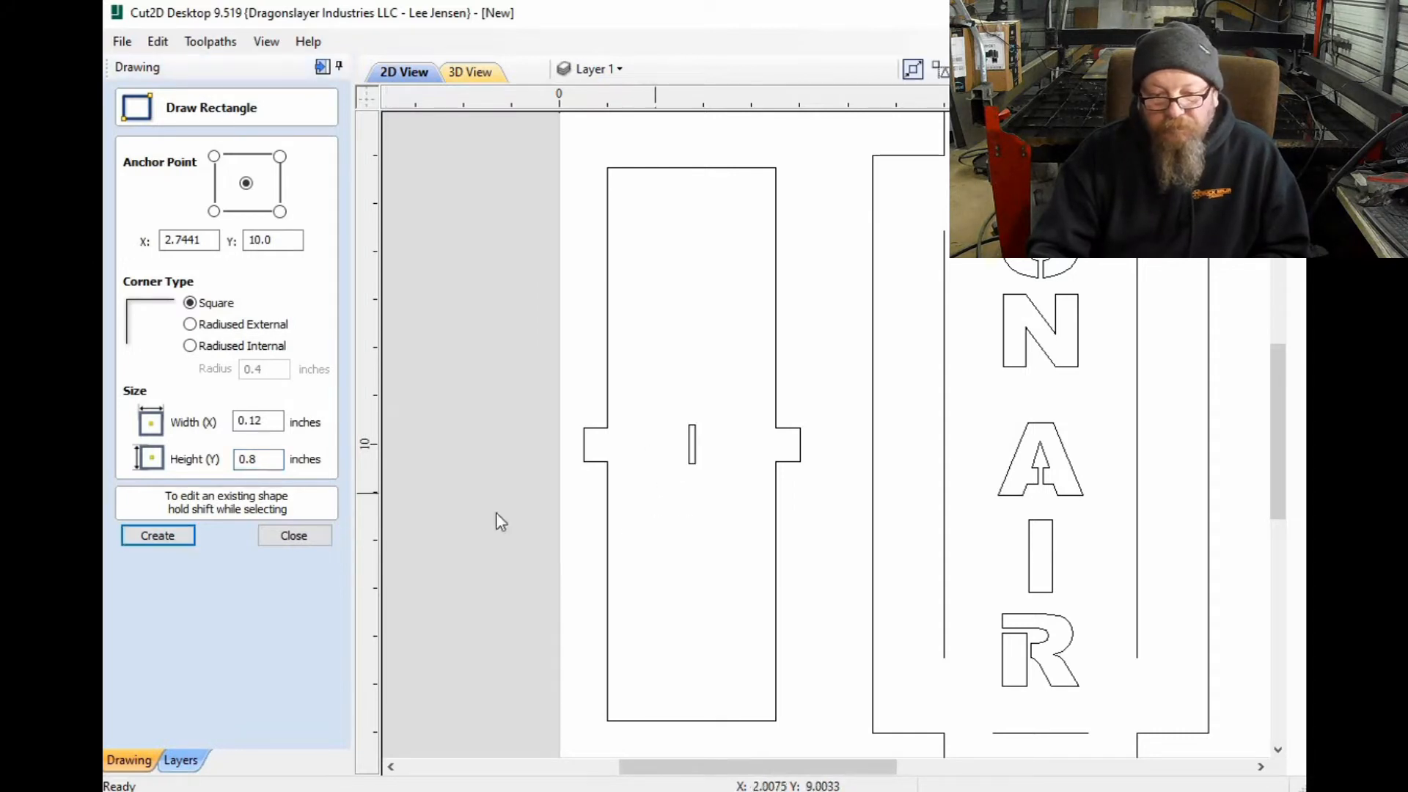
key("Escape")
Step: Move the 0.12 by 0.8 inch slot over the panel's right tab to check its fit
left_click(689, 463)
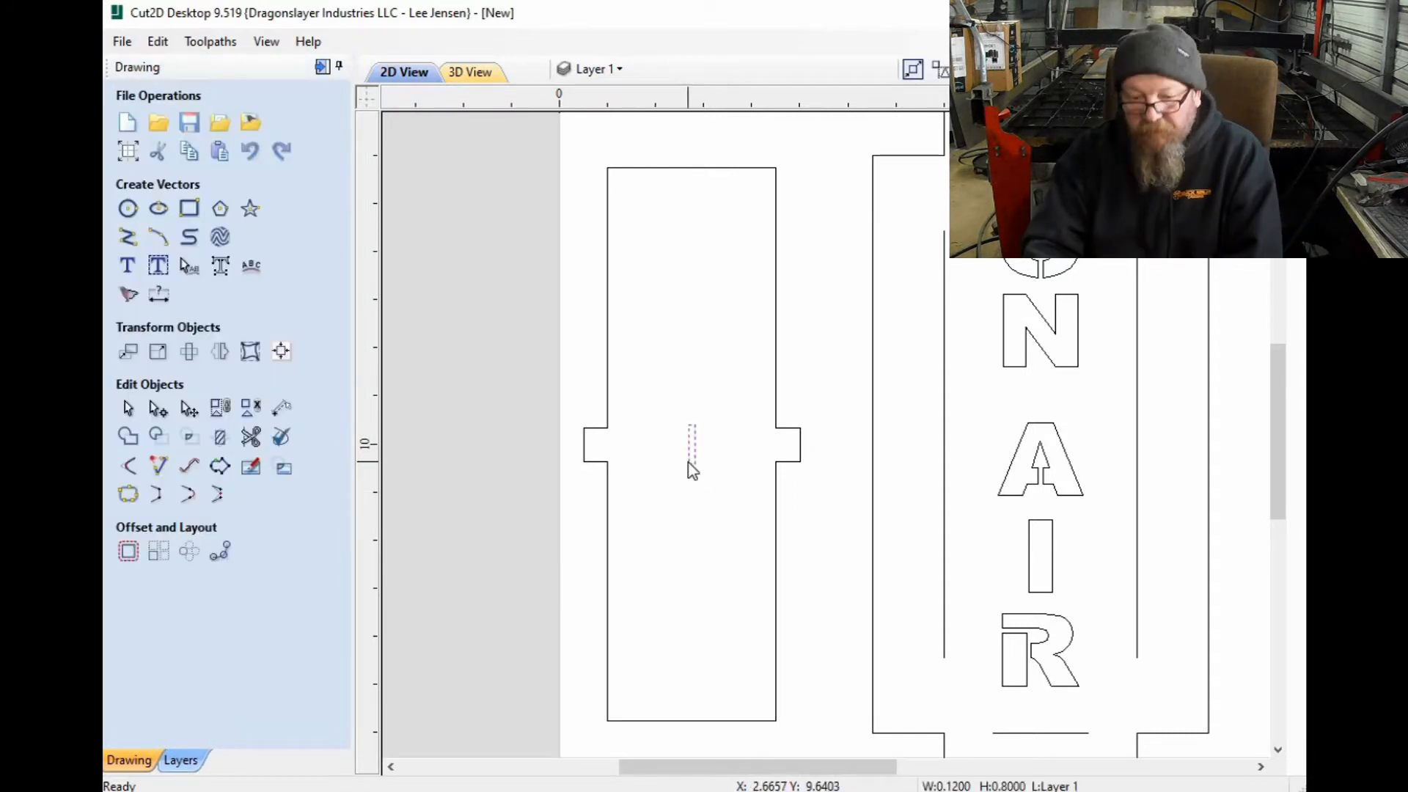
left_click_drag(688, 462, 793, 464)
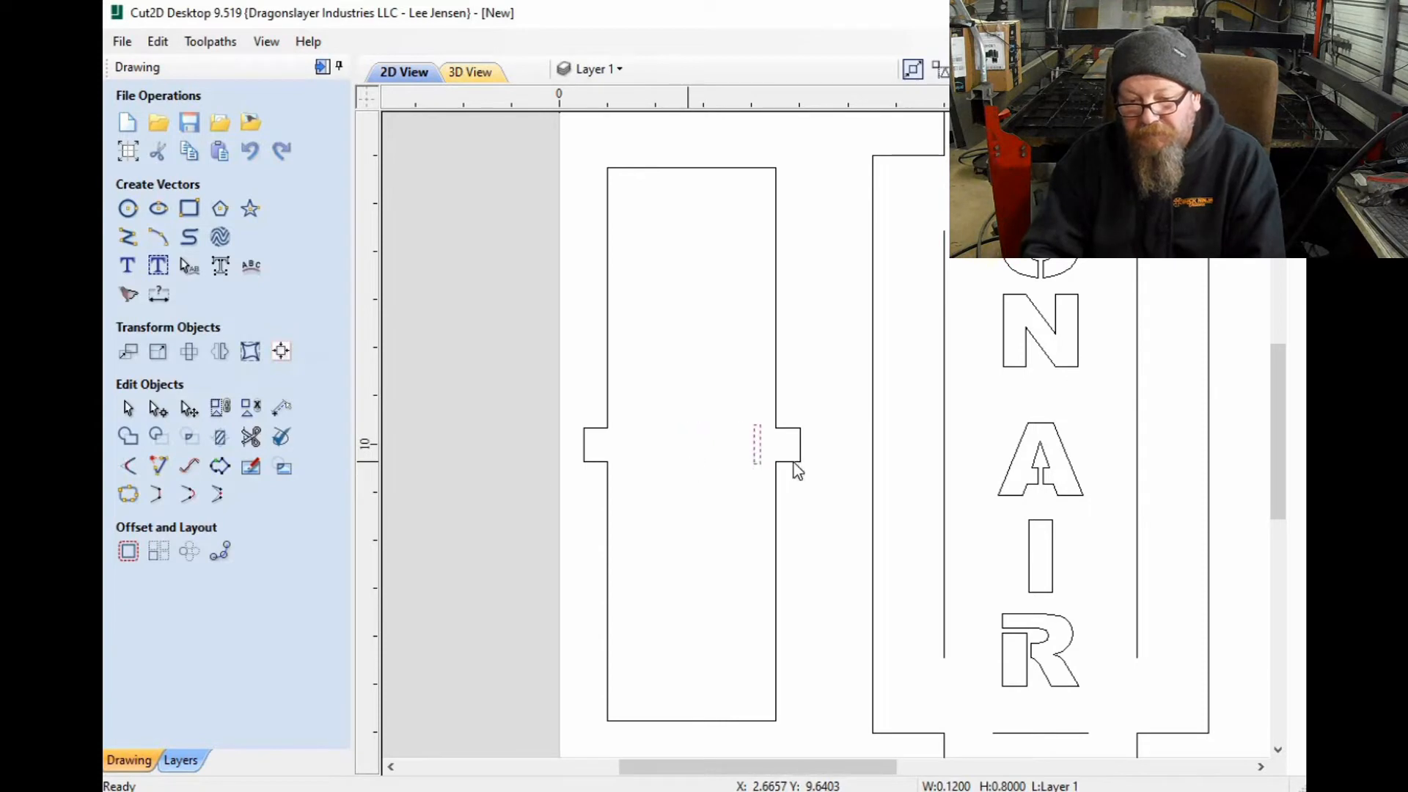
scroll(767, 462, "up", 5)
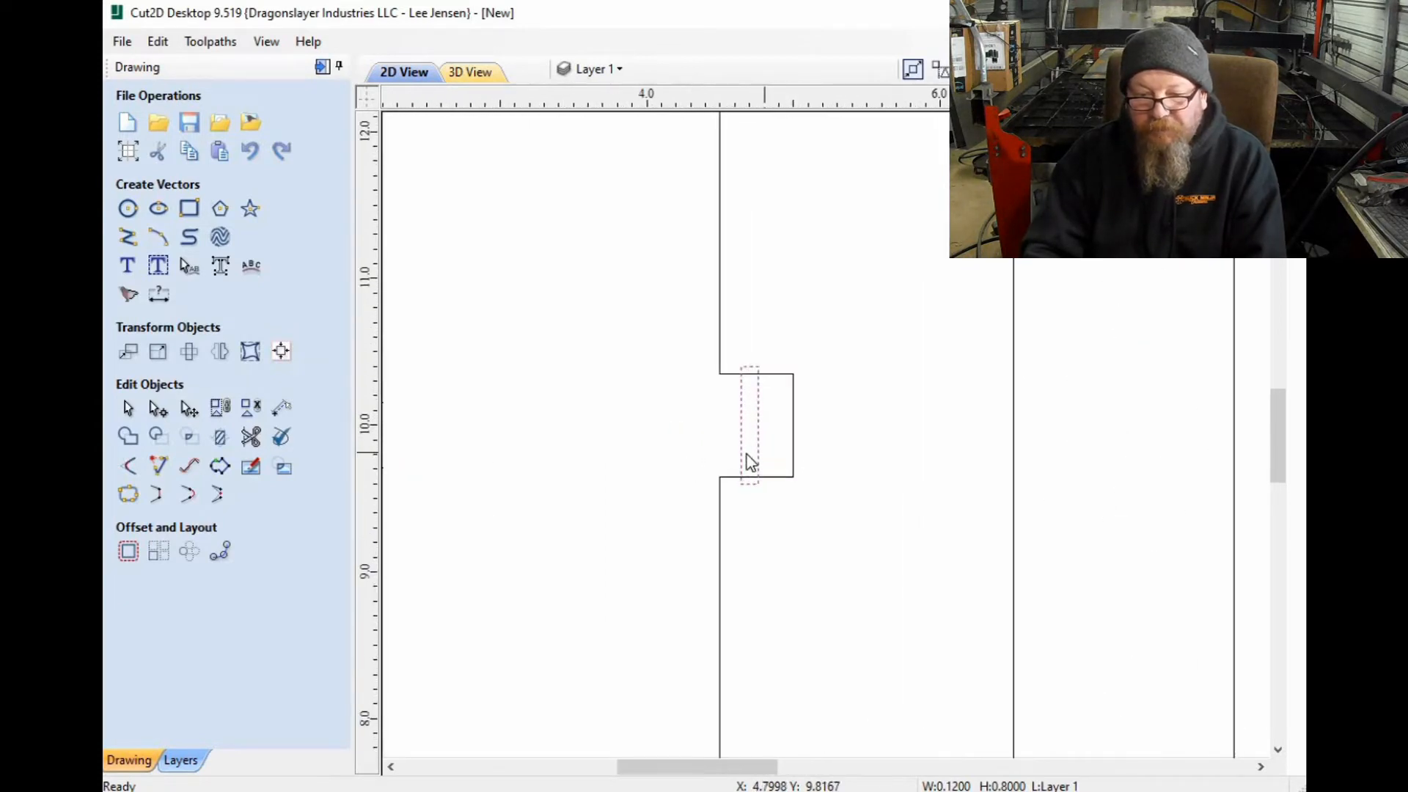
Step: Nudge the slot horizontally into the ON AIR sign's left flap, just inside the flap's outer edge
scroll(691, 453, "down", 5)
key("Right")
key("Right")
key("Right")
key("Right")
key("Right")
key("Right")
key("Right")
key("Right")
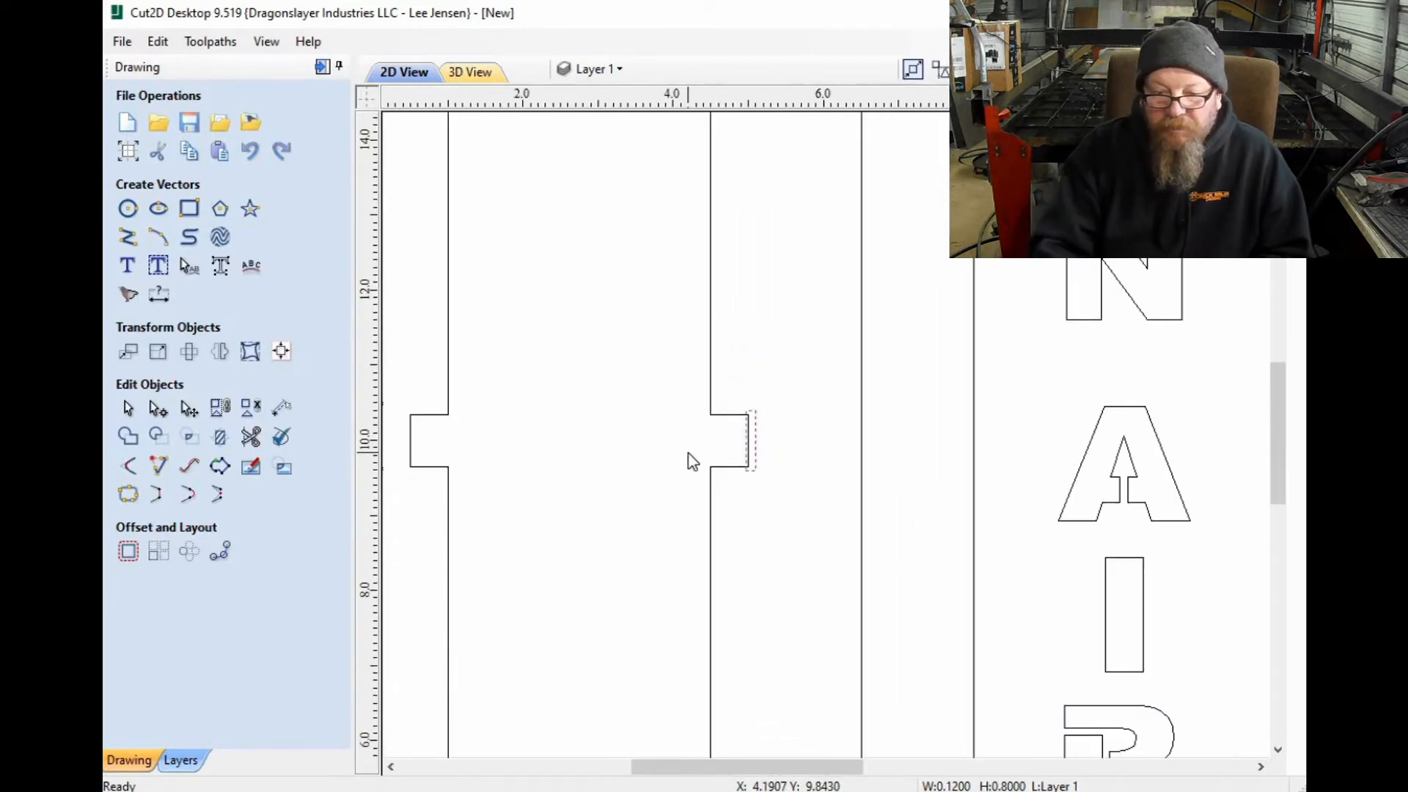
key("Right")
key("Right")
key("Right")
key("Right")
key("Right")
key("Right")
key("Right")
key("Right")
key("Right")
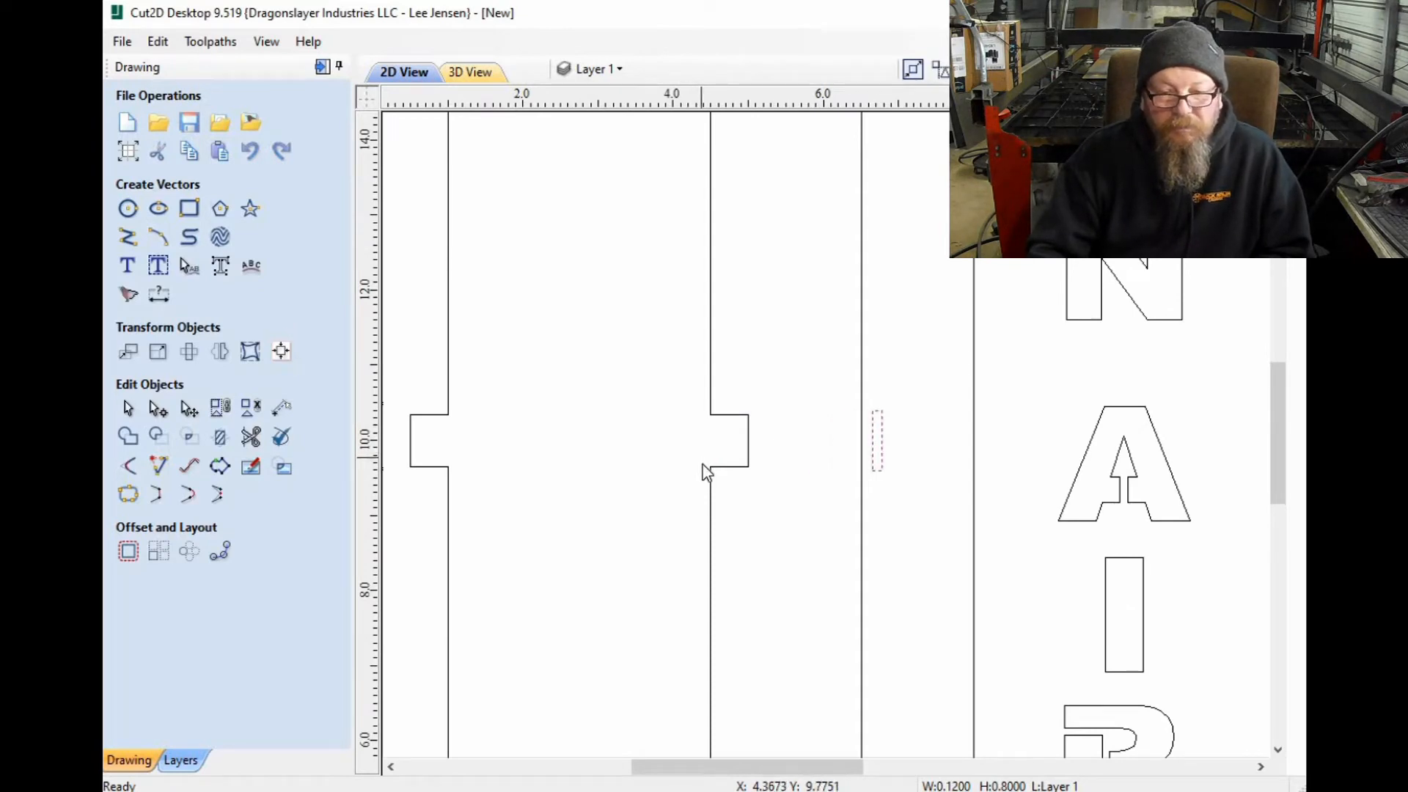
scroll(702, 464, "up", 1)
scroll(702, 464, "down", 3)
scroll(702, 464, "down", 2)
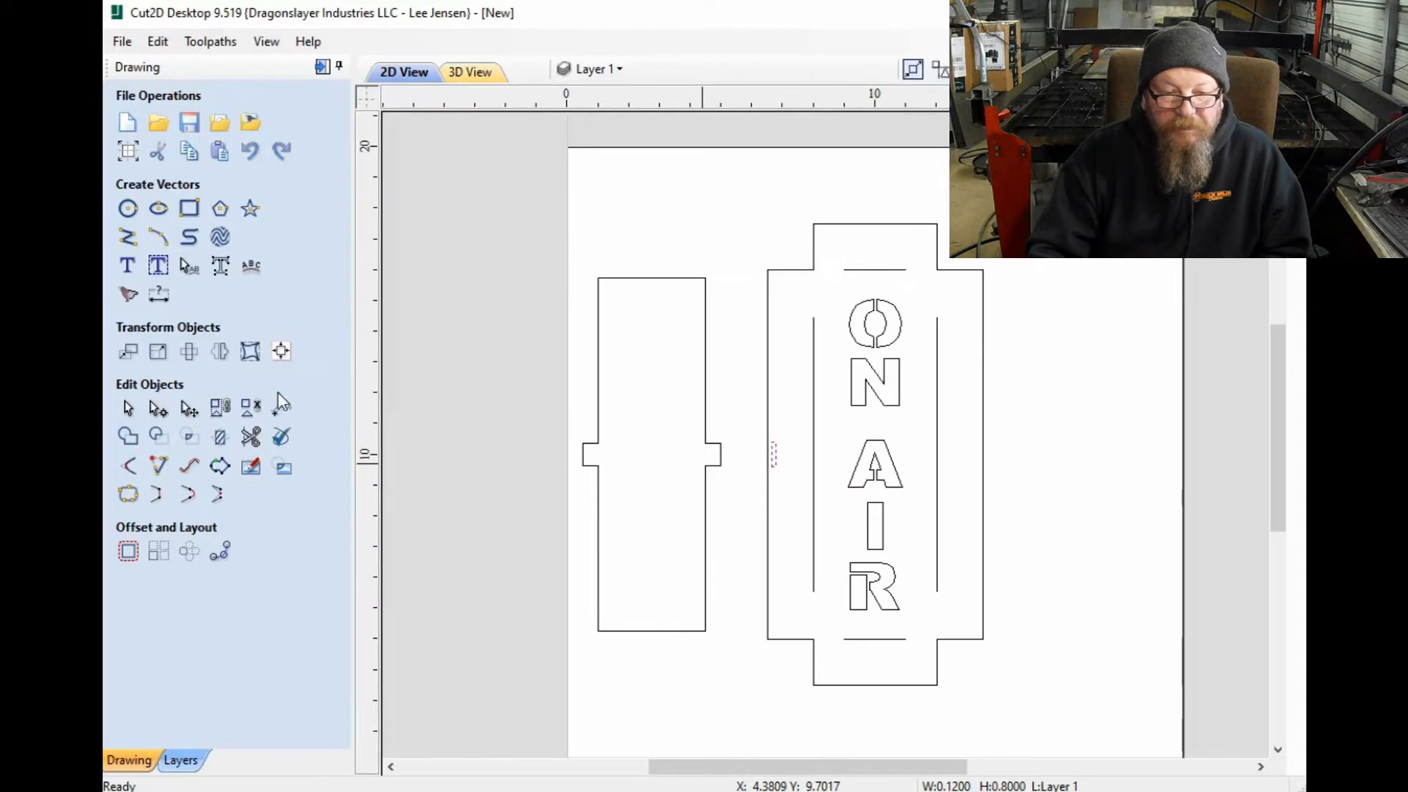
left_click(189, 351)
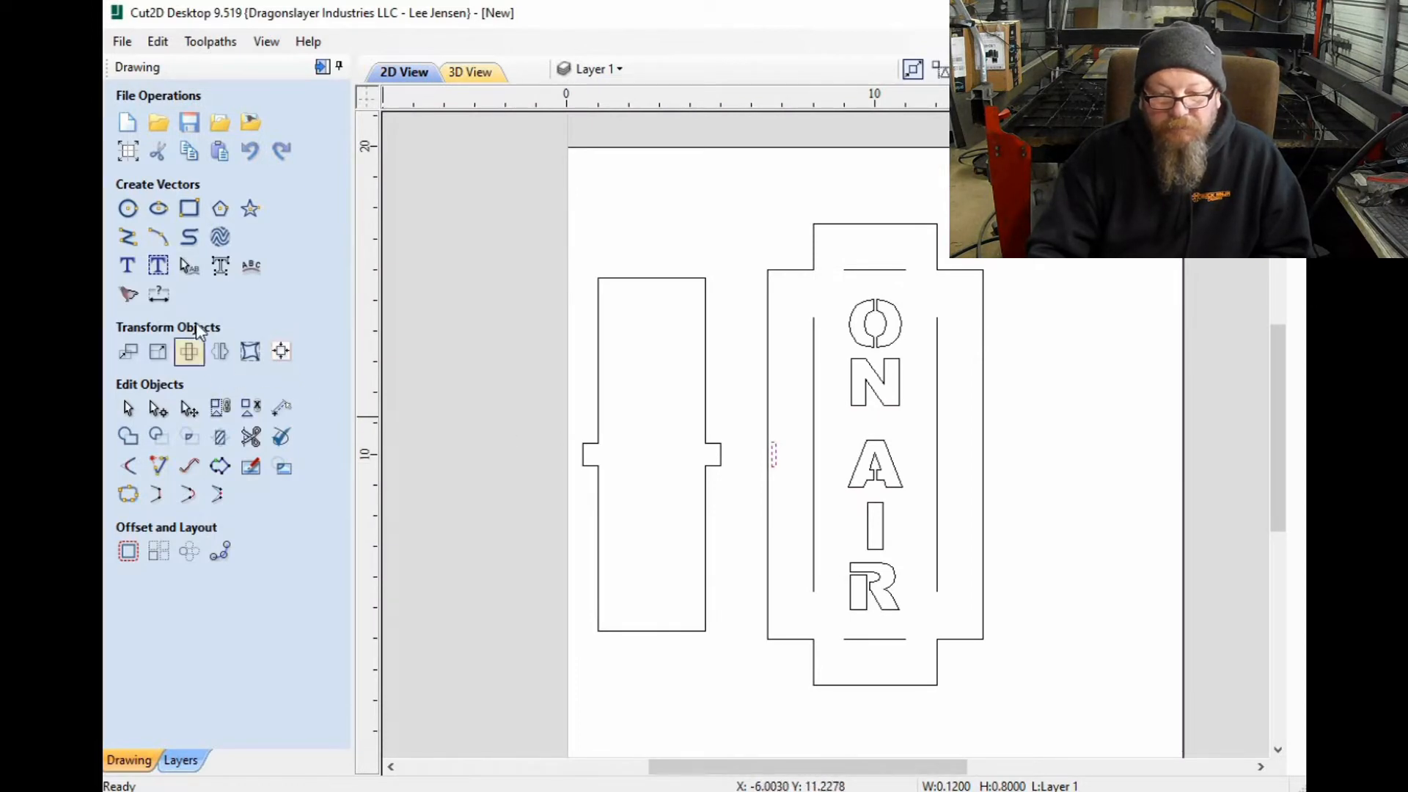
Step: Mirror a copy of the flap slot horizontally about the job center onto the sign's opposite flap
left_click(219, 352)
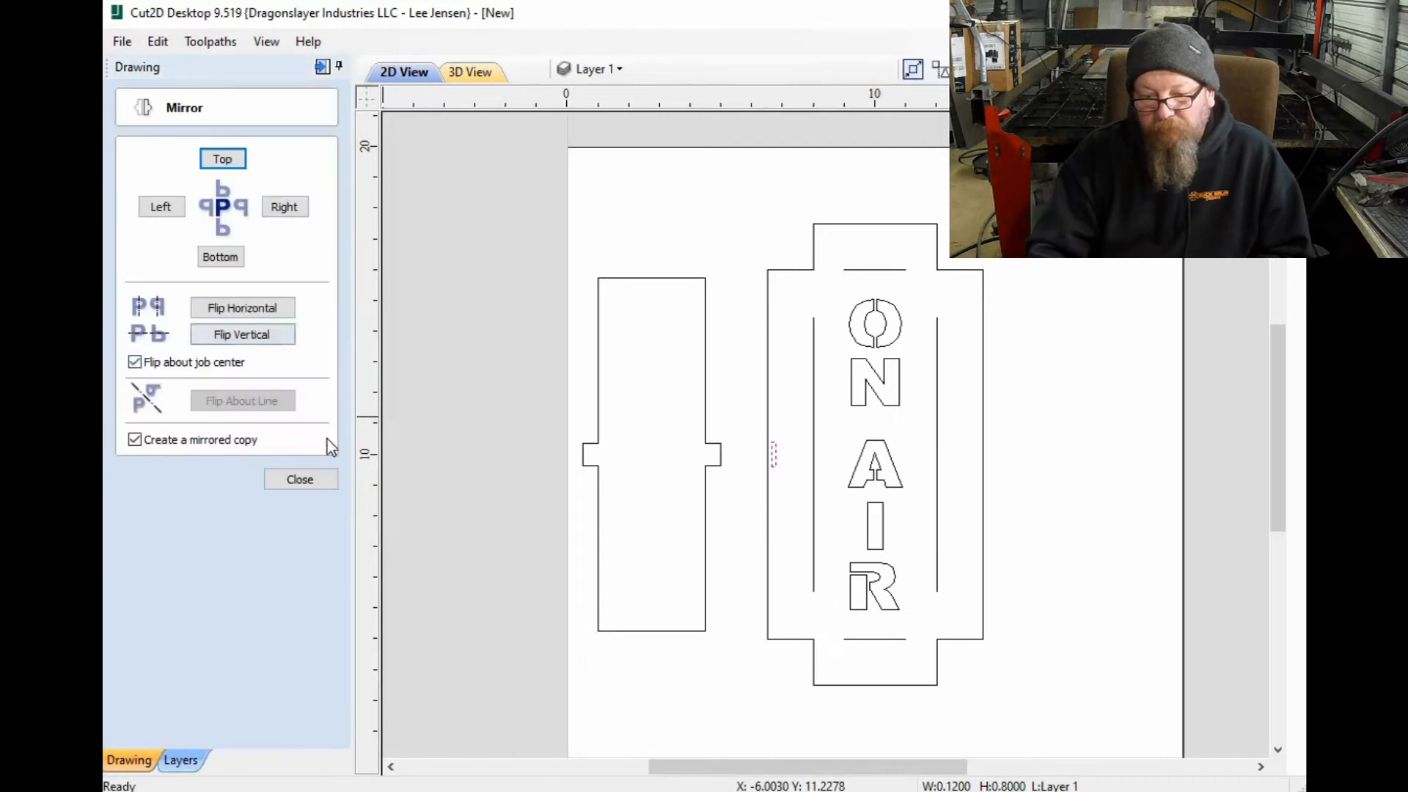
left_click(242, 307)
left_click(323, 478)
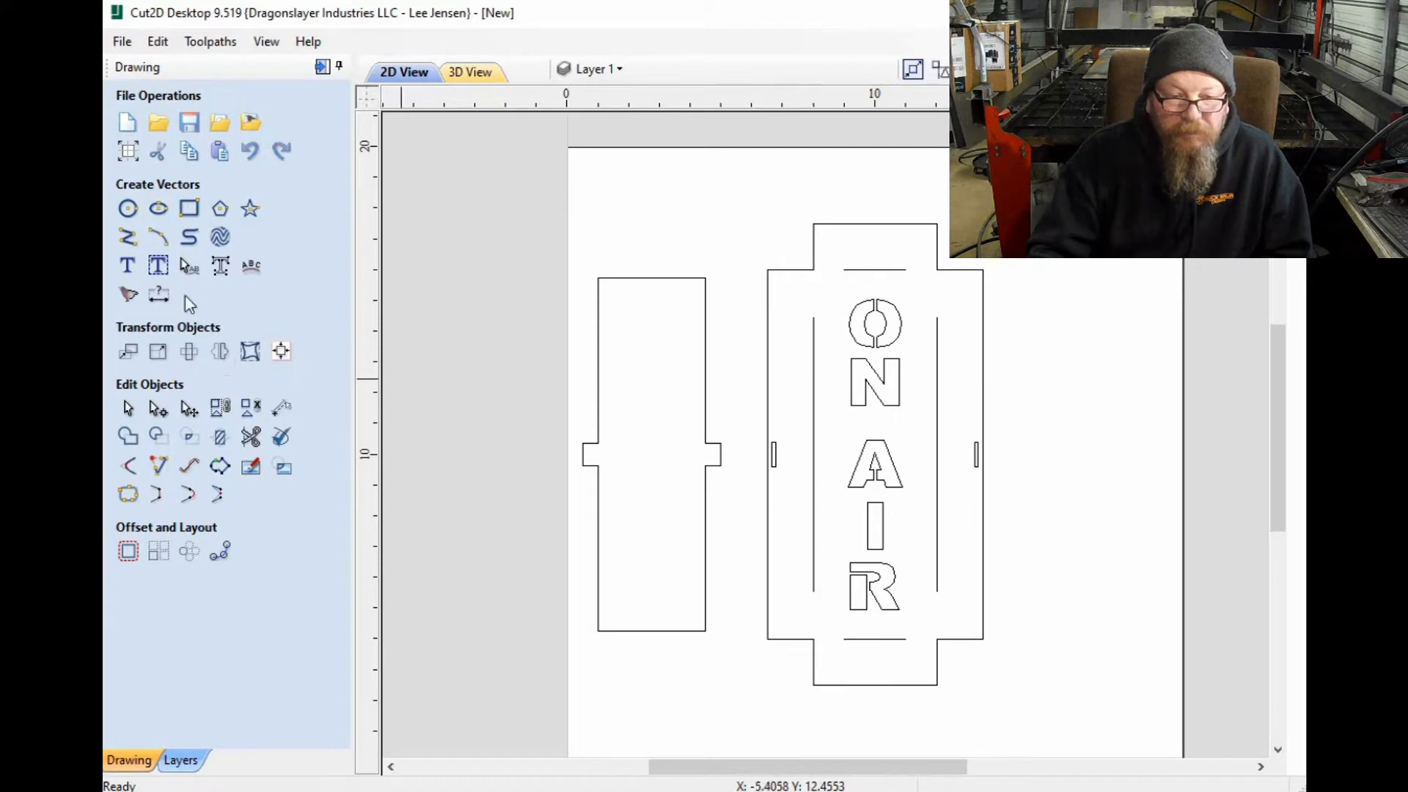
Step: Create a 0.18 by 0.18 inch square centered at about X 7.65, Y 14.18, beside the left fold line's upper end
left_click(189, 208)
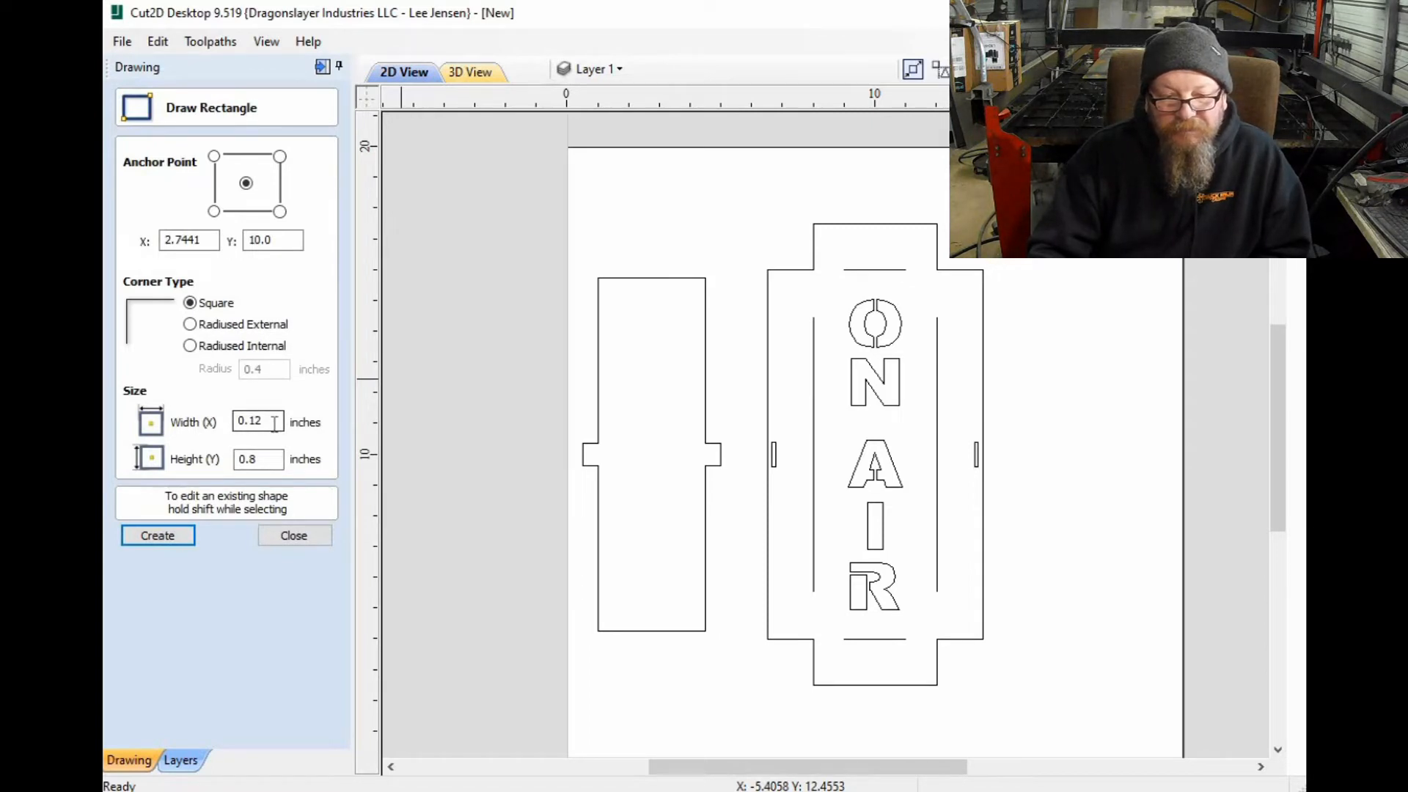
left_click(263, 421)
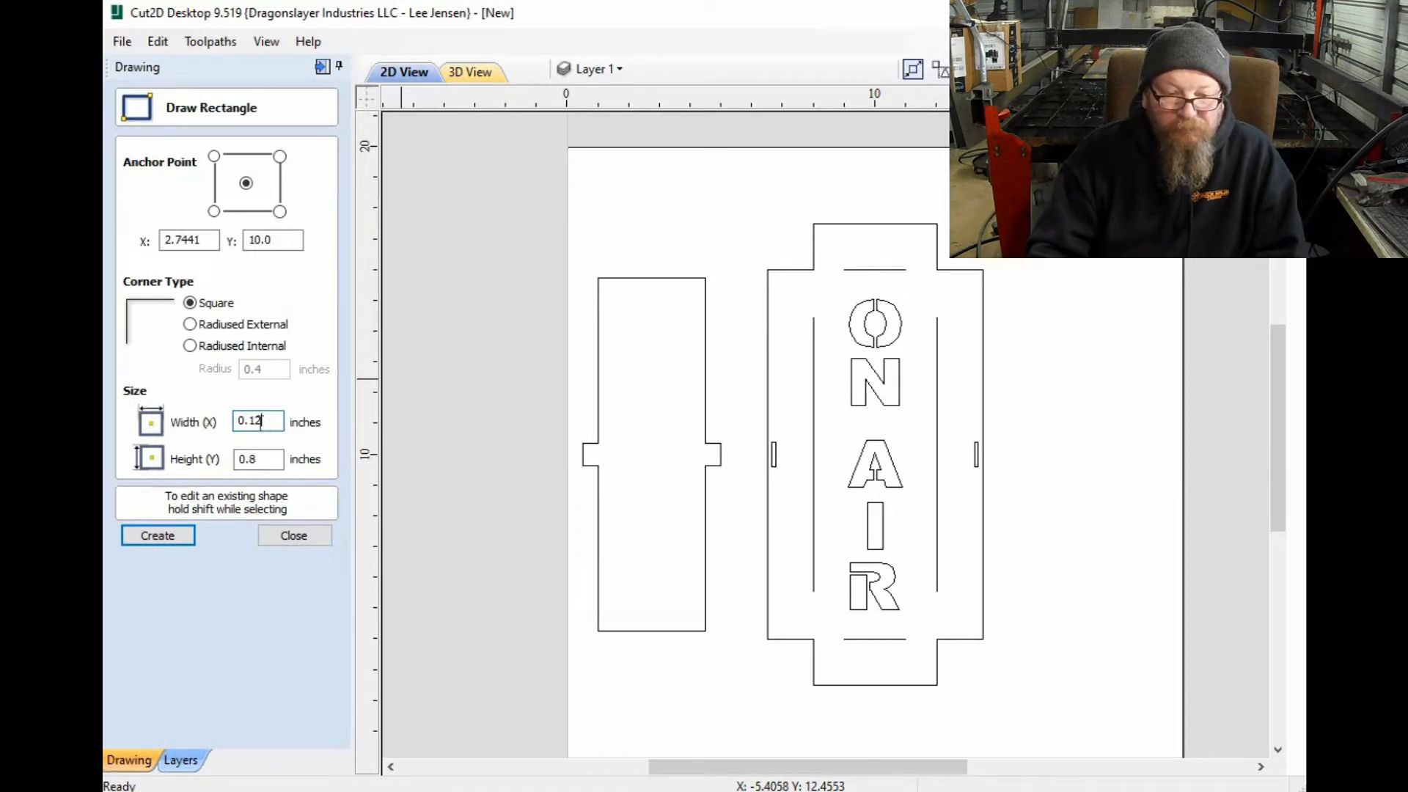
left_click_drag(256, 461, 252, 463)
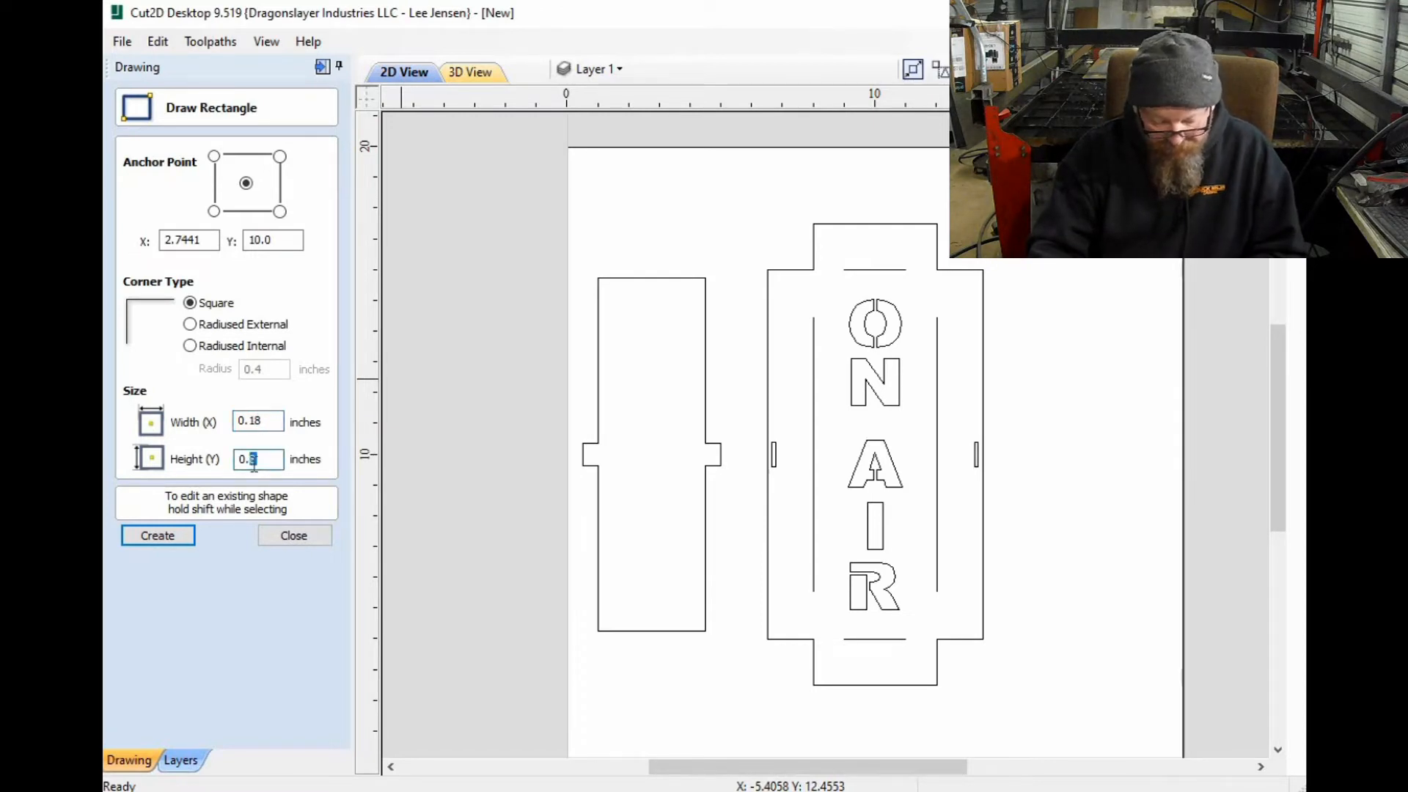
type(".18")
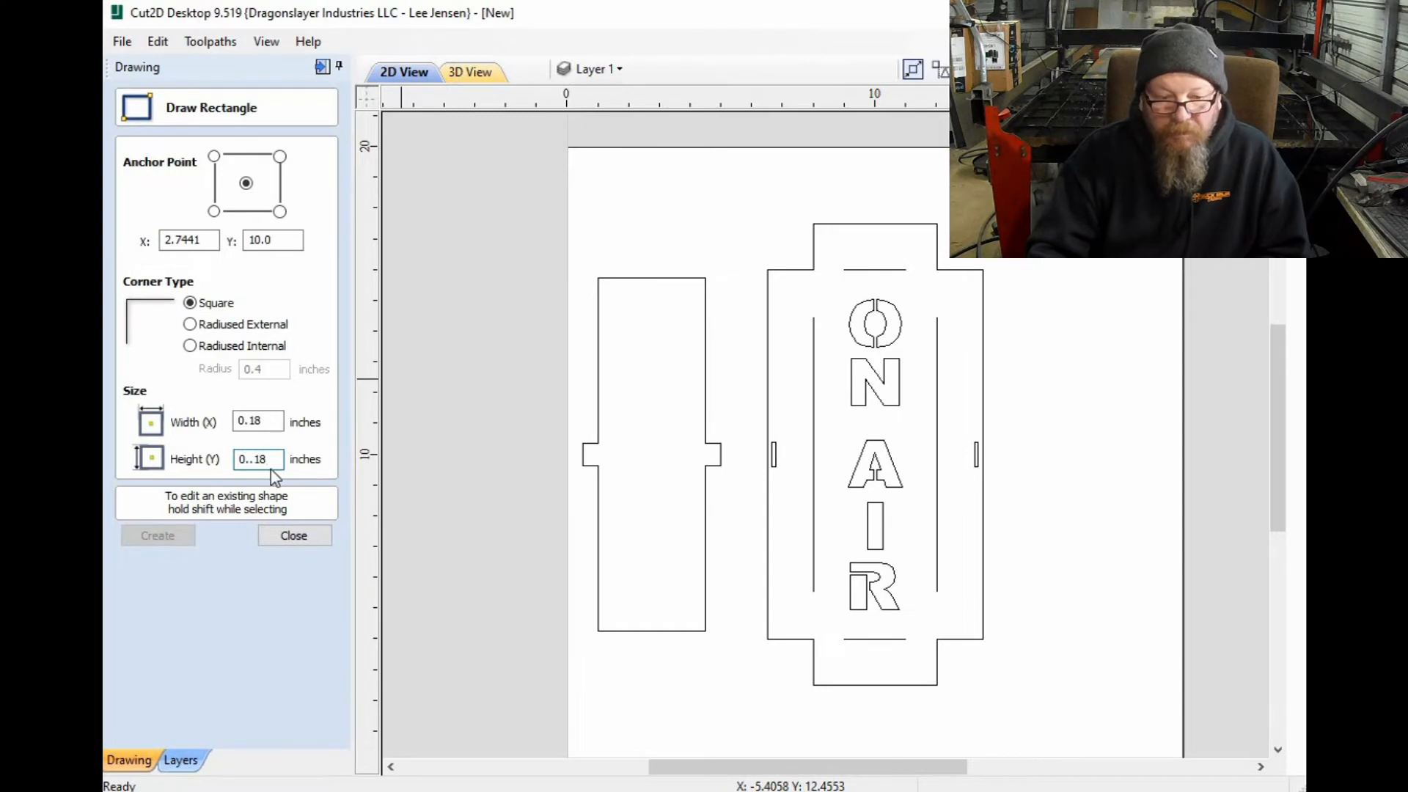
key("BackSpace")
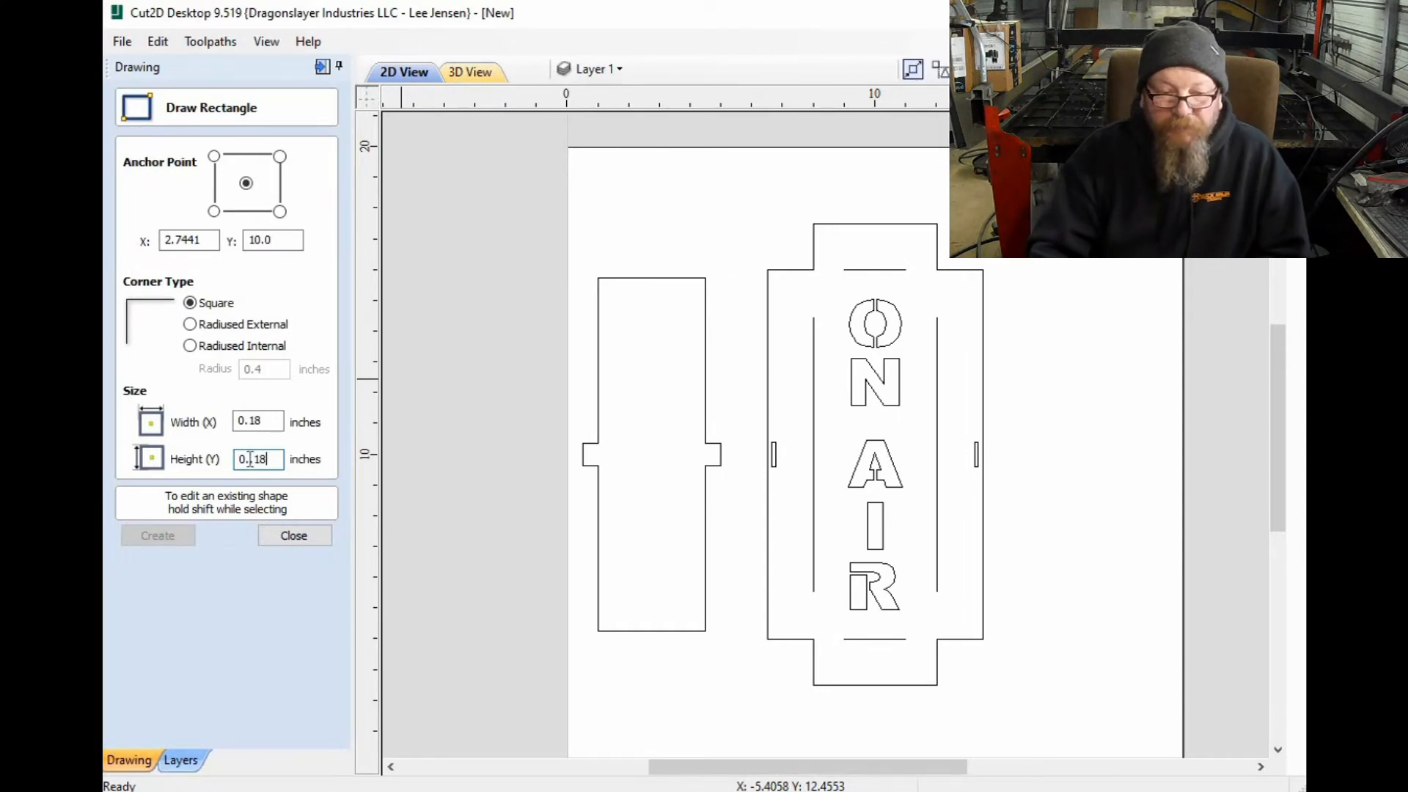
key("BackSpace")
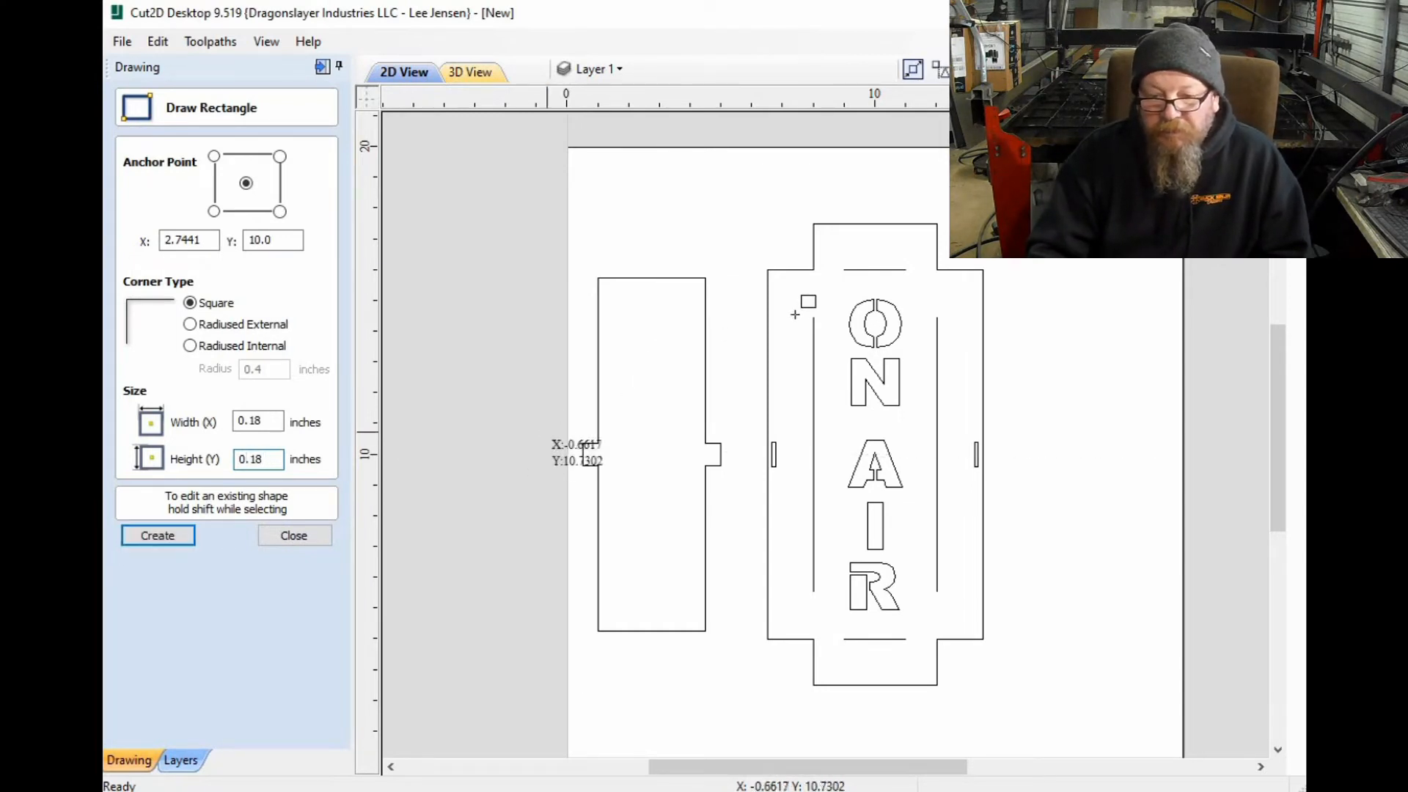
scroll(802, 329, "up", 2)
left_click(803, 329)
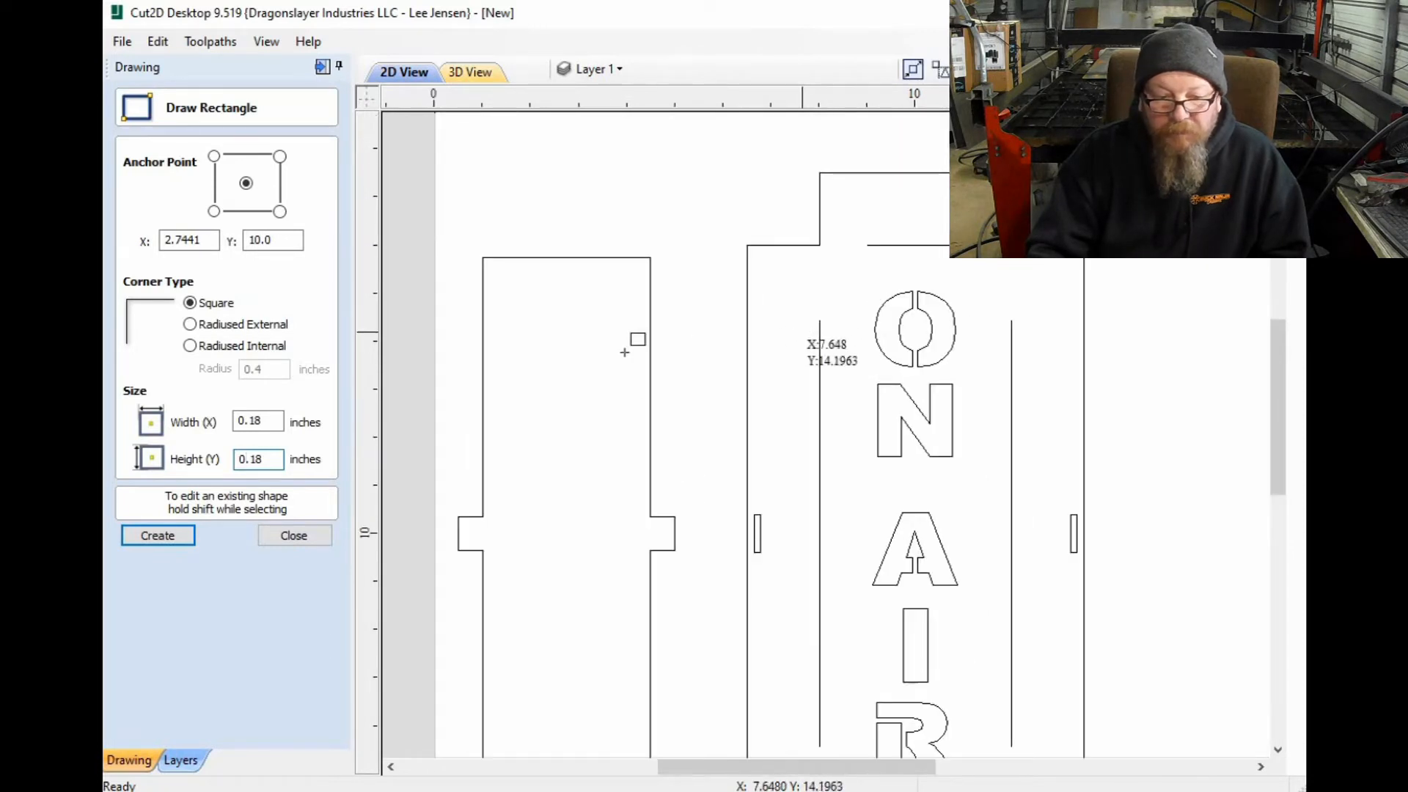
left_click(308, 540)
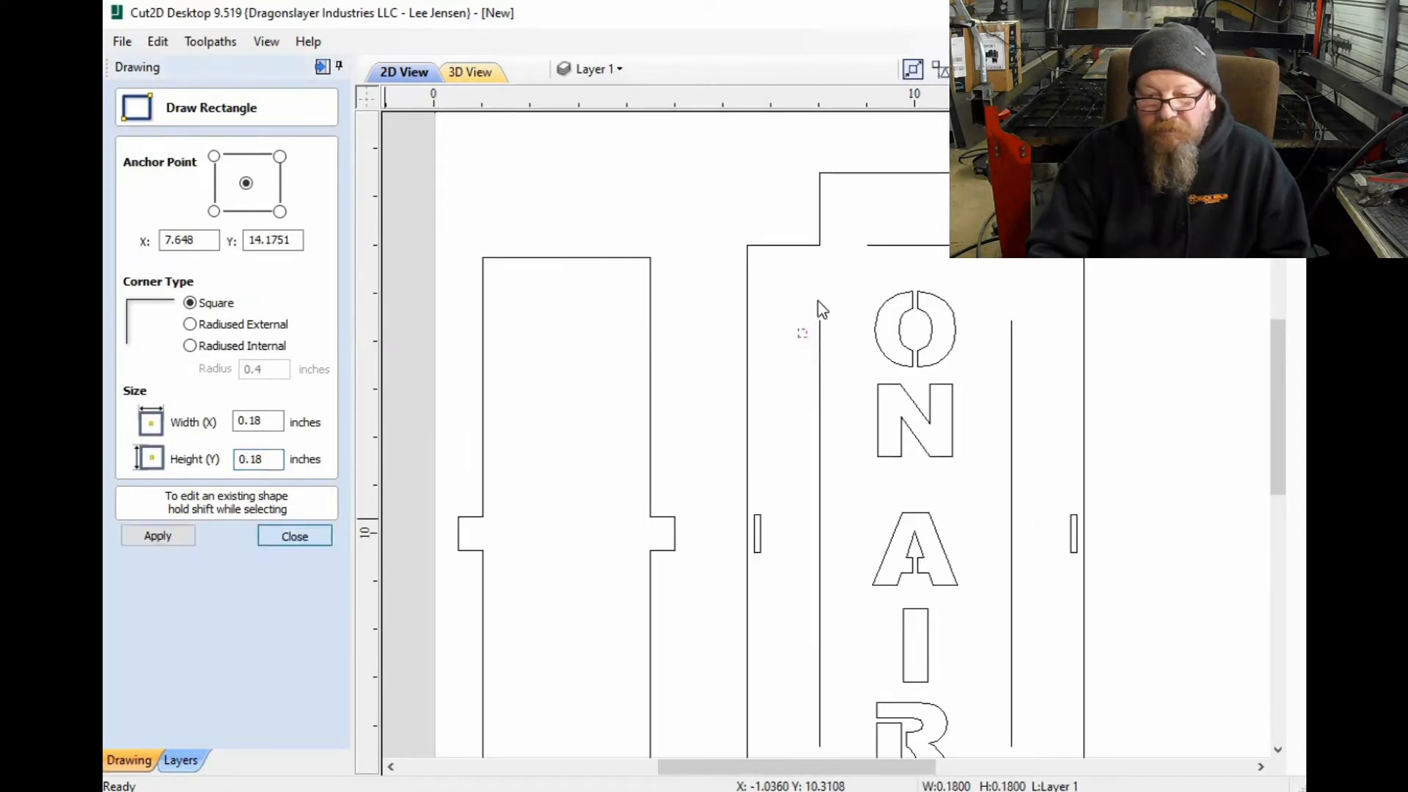
Step: Move the small square above the left fold line's upper end and stretch it to about 0.34 inches wide
scroll(801, 381, "up", 4)
left_click(811, 283)
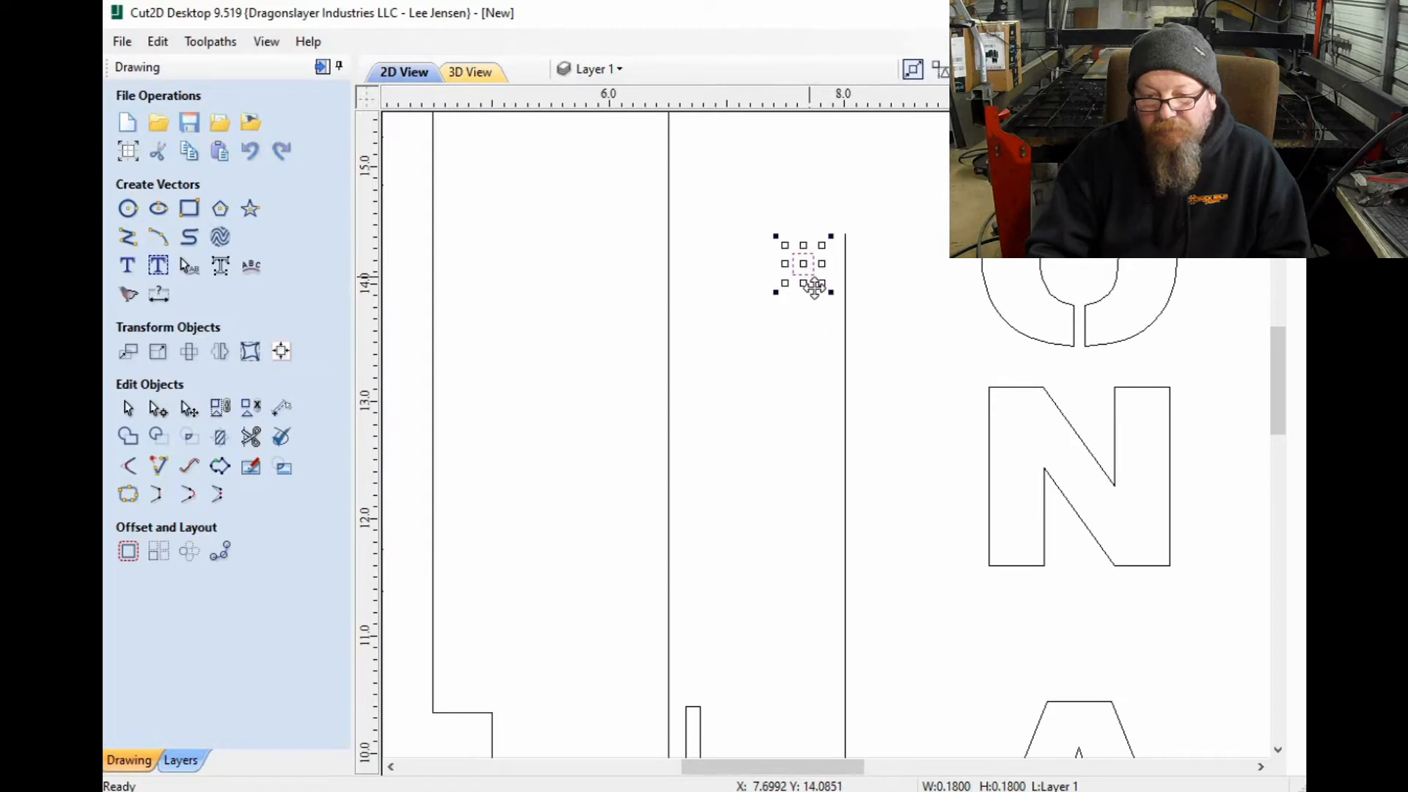
left_click_drag(816, 290, 806, 330)
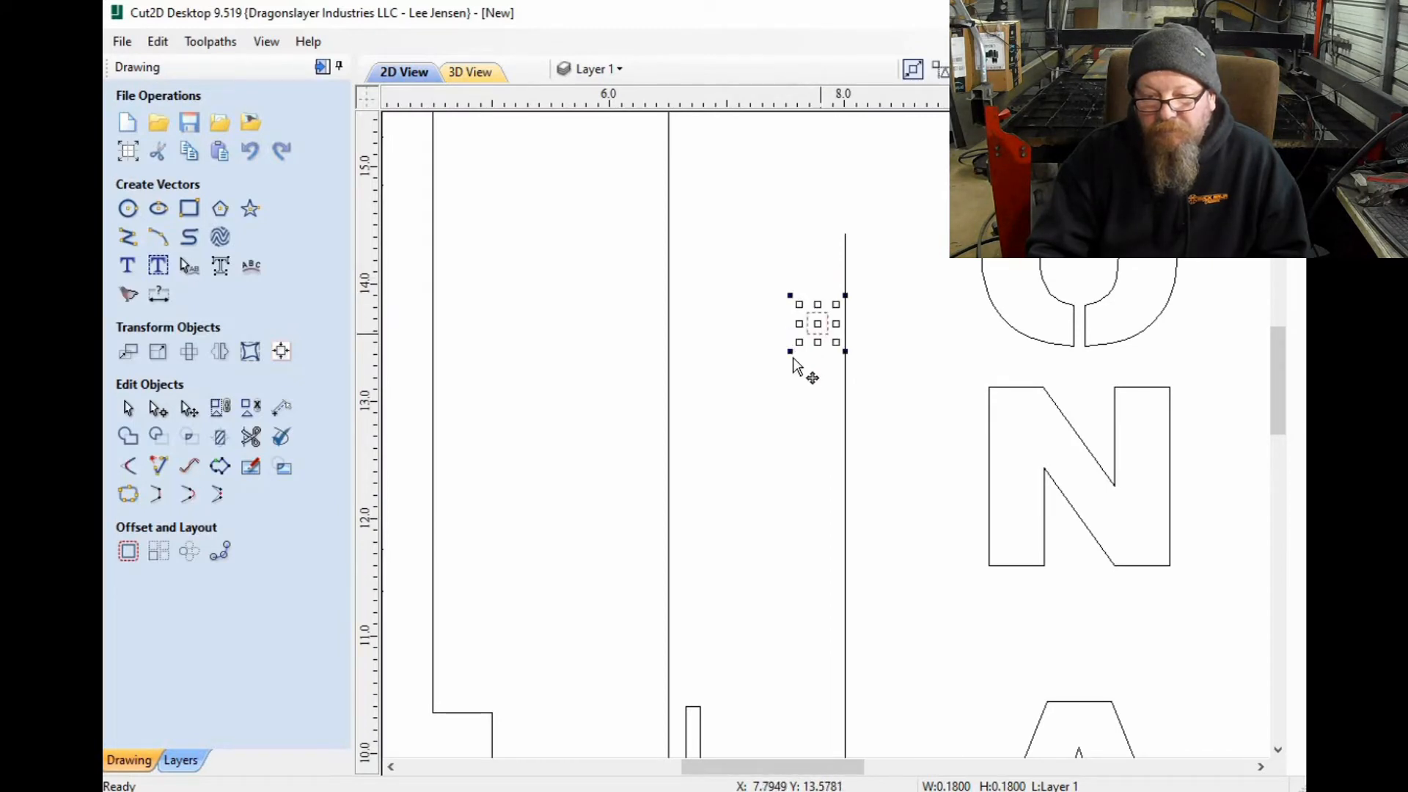
scroll(801, 366, "down", 3)
scroll(807, 357, "up", 2)
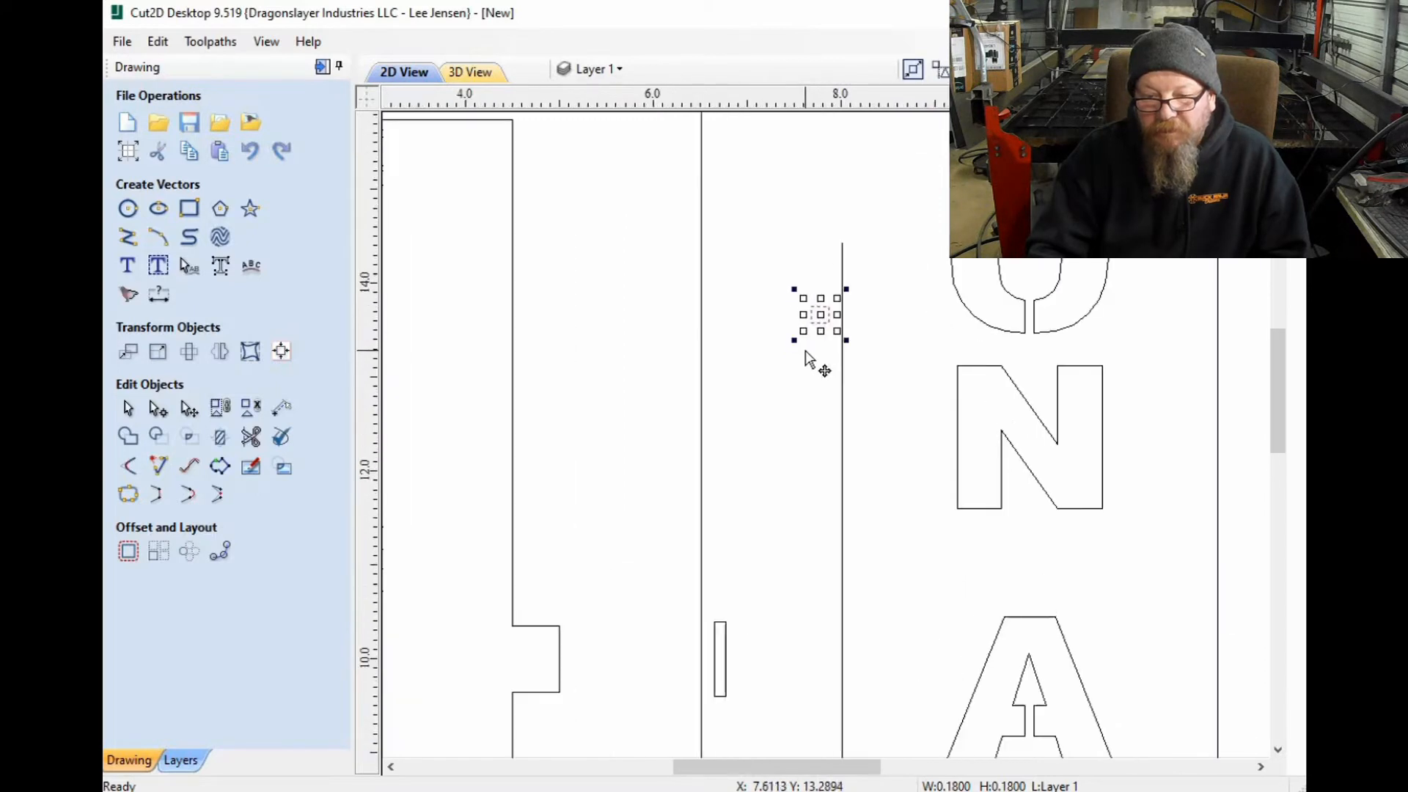
scroll(808, 336, "down", 1)
scroll(810, 326, "up", 2)
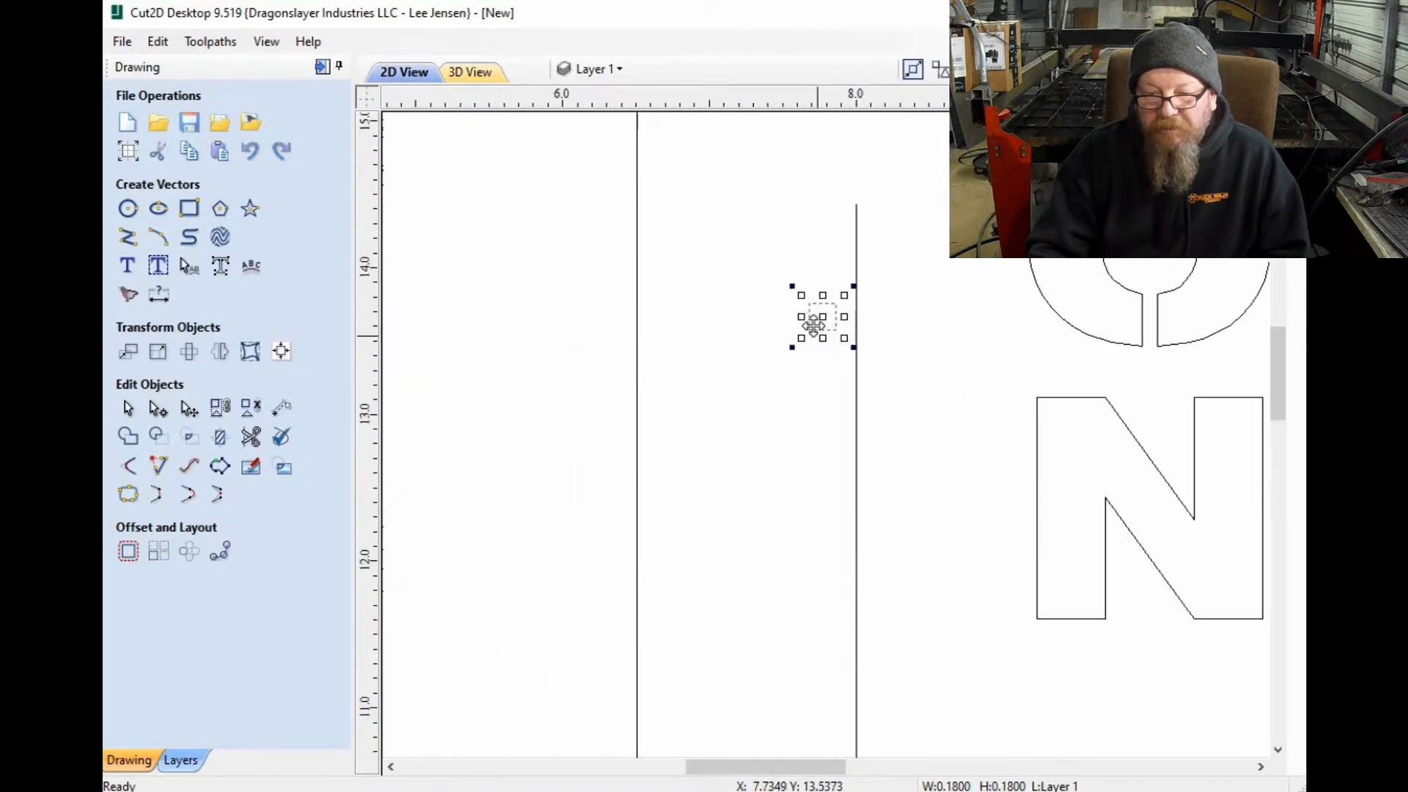
left_click_drag(813, 288, 809, 239)
scroll(808, 297, "down", 4)
scroll(811, 228, "up", 4)
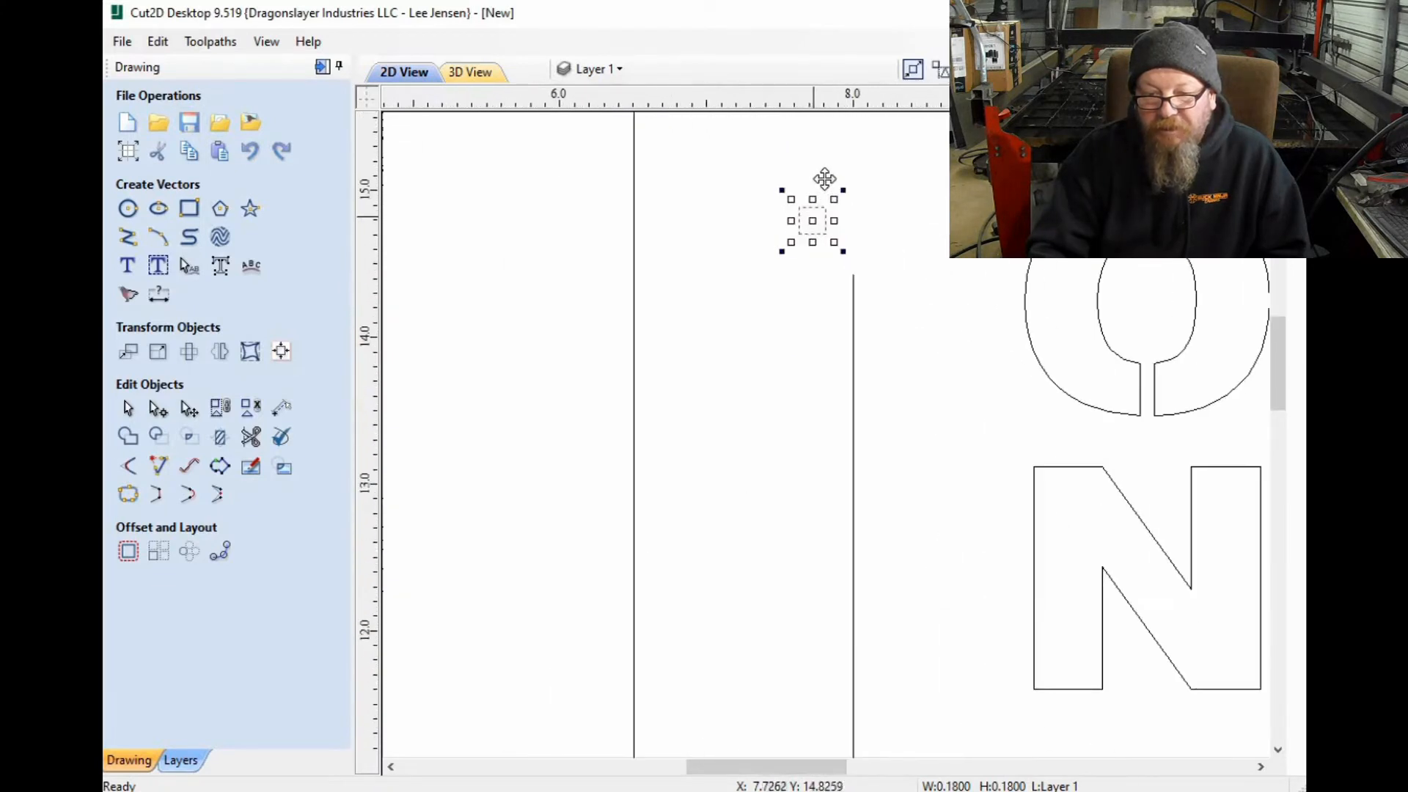
left_click_drag(824, 174, 782, 180)
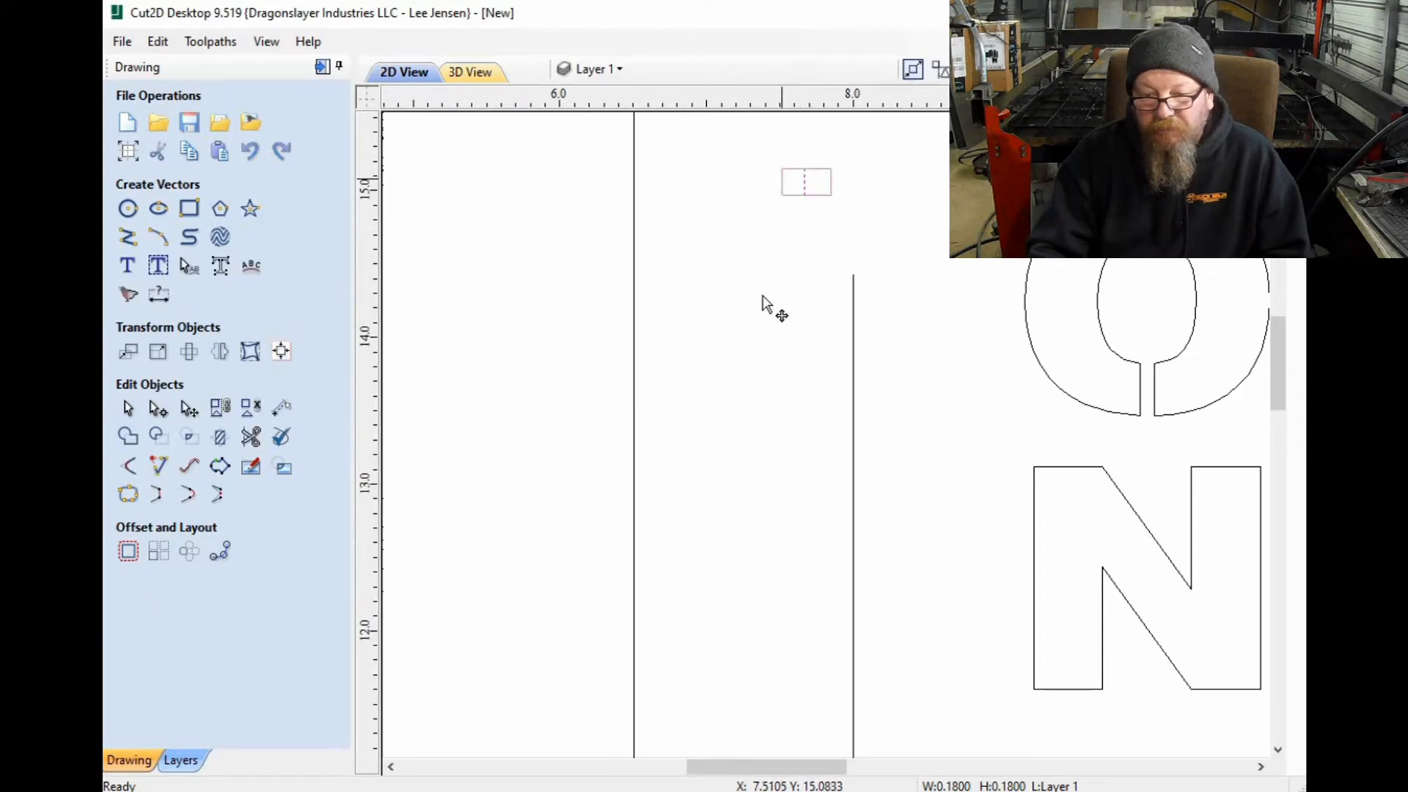
scroll(760, 308, "down", 1)
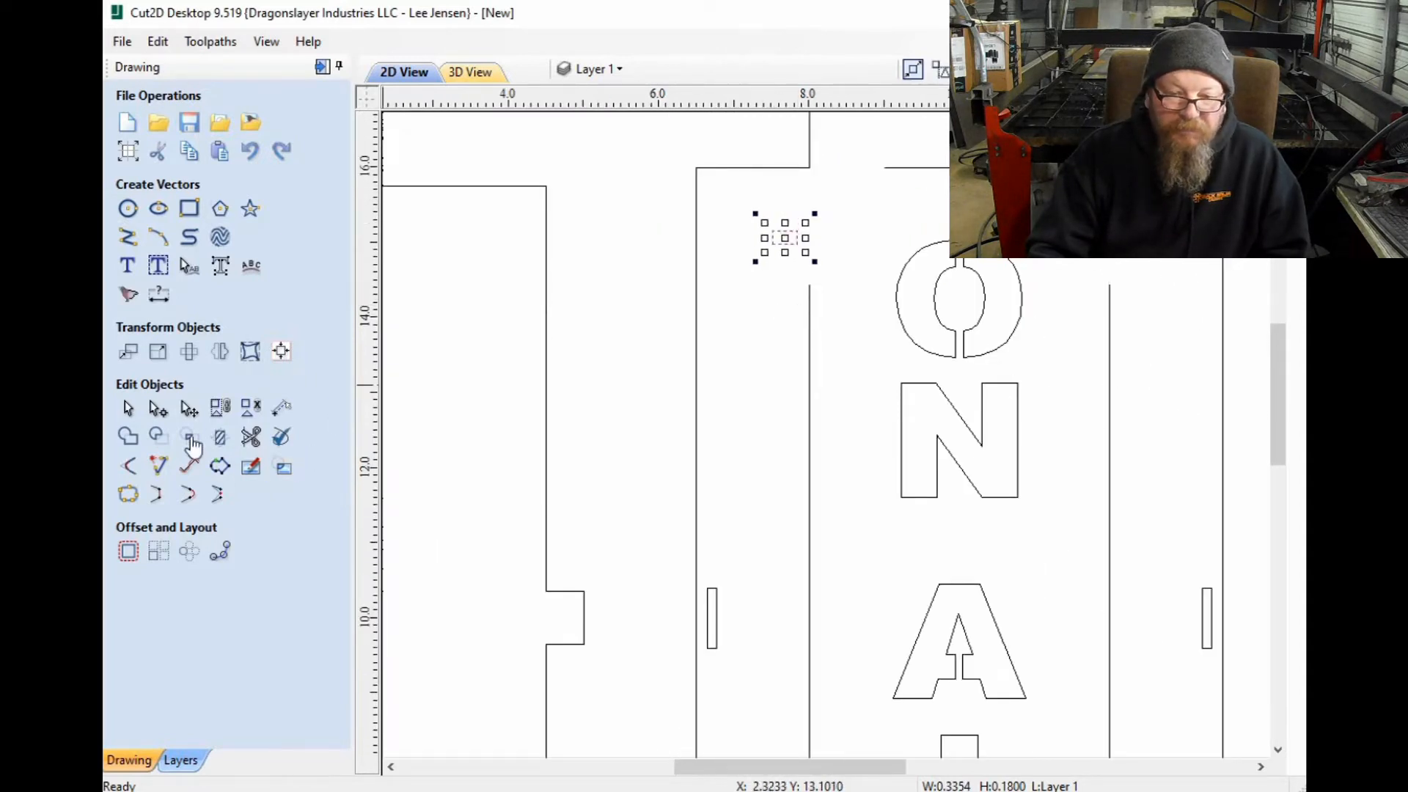
Step: Check the node coordinates of the left fold line's upper end and the small rectangle's upper right corner
left_click(166, 416)
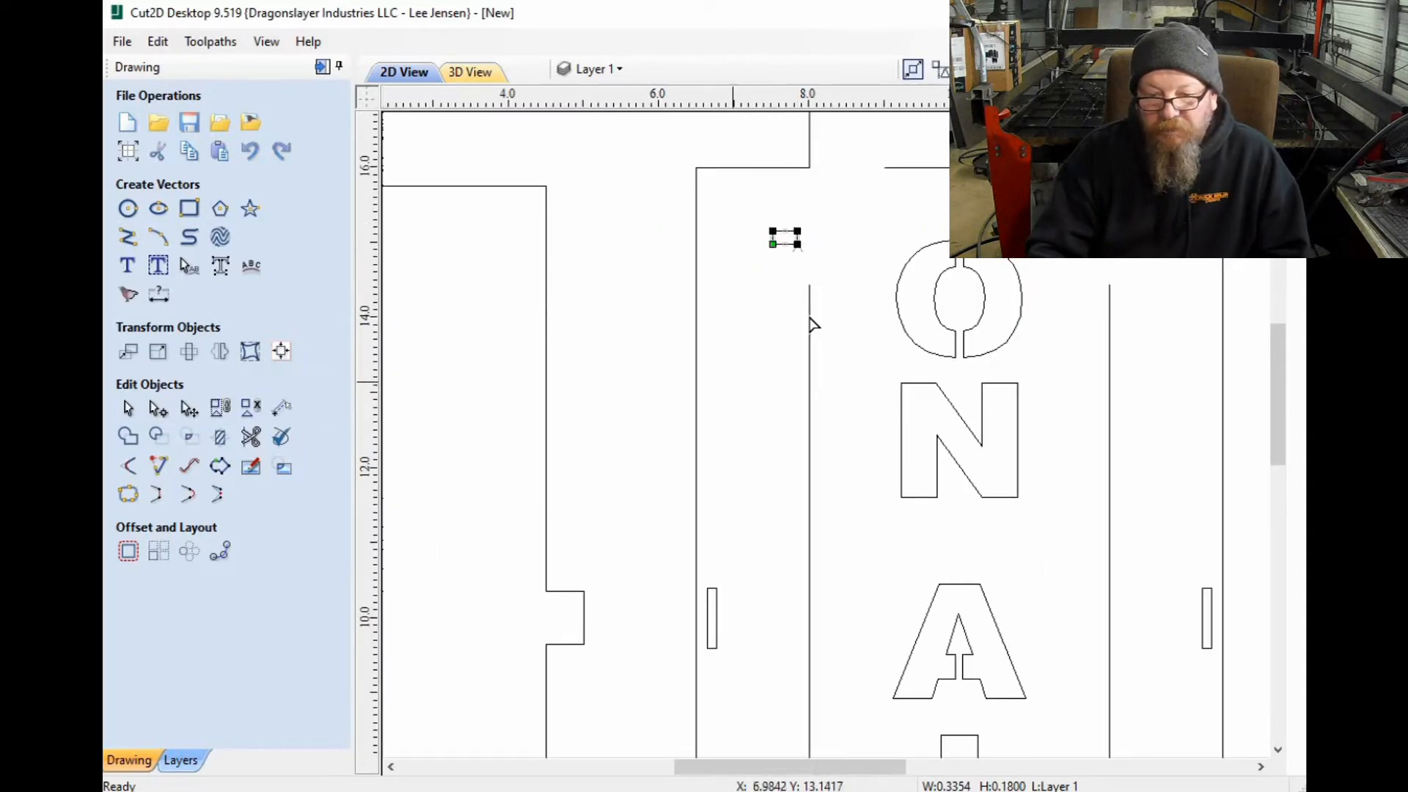
scroll(809, 316, "up", 2)
left_click(808, 295)
right_click(808, 295)
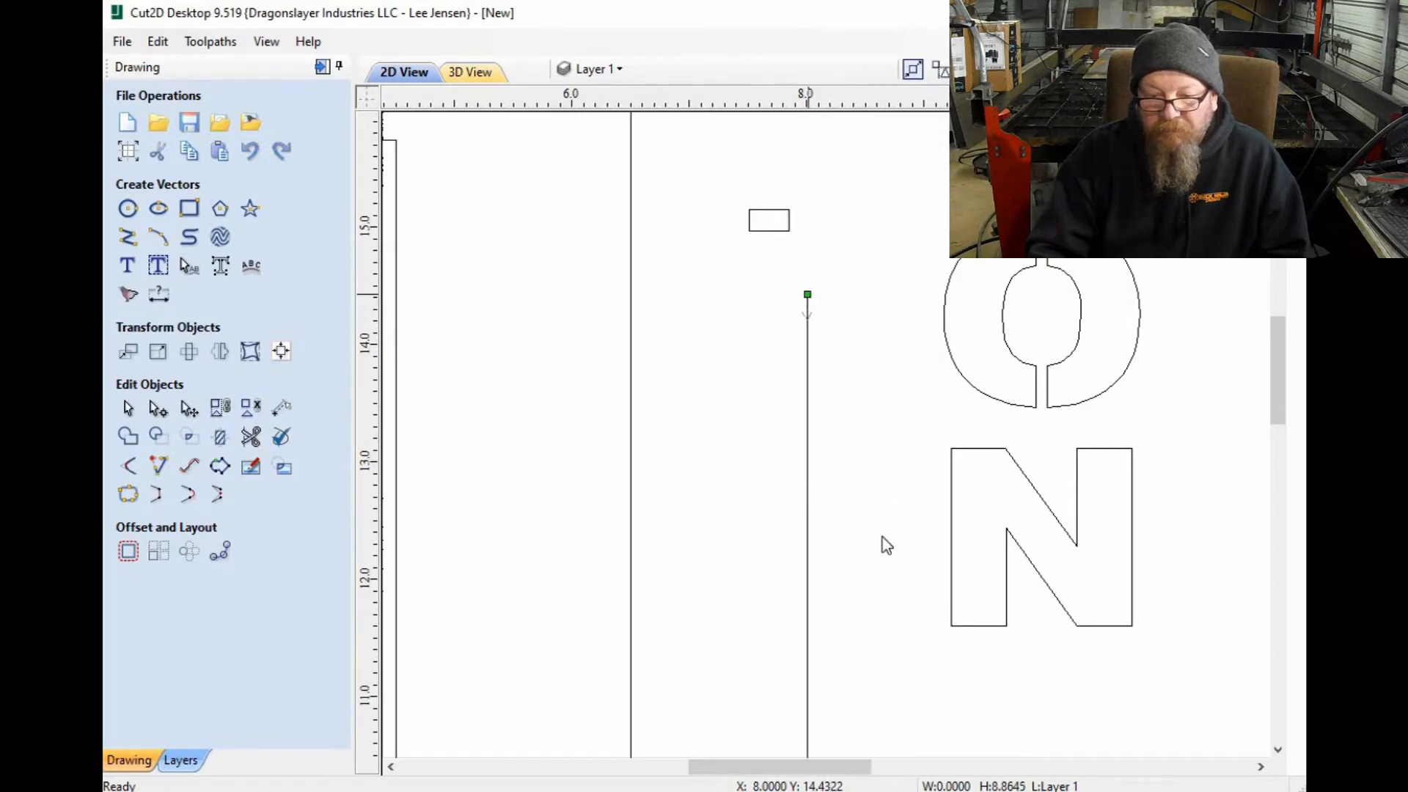
left_click(877, 548)
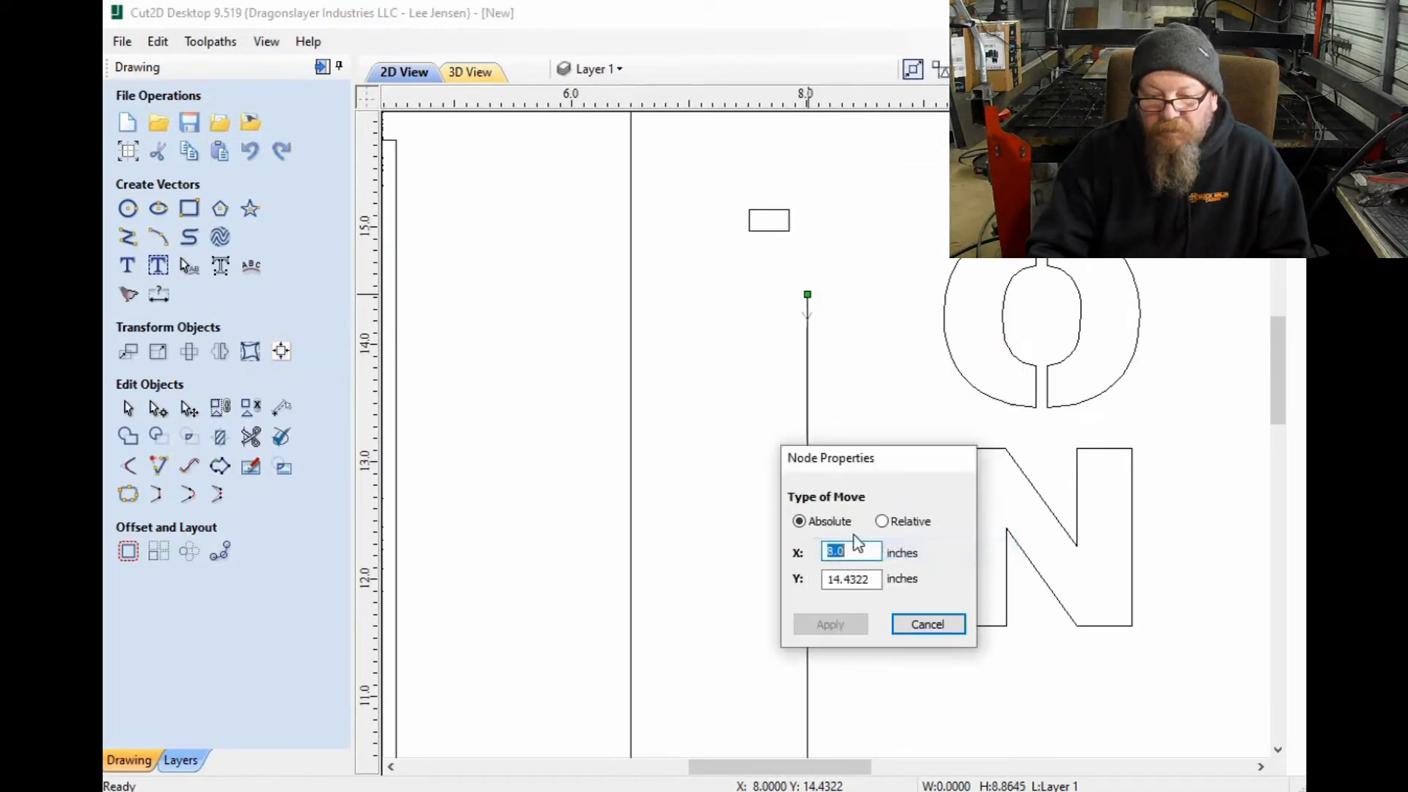
left_click(916, 628)
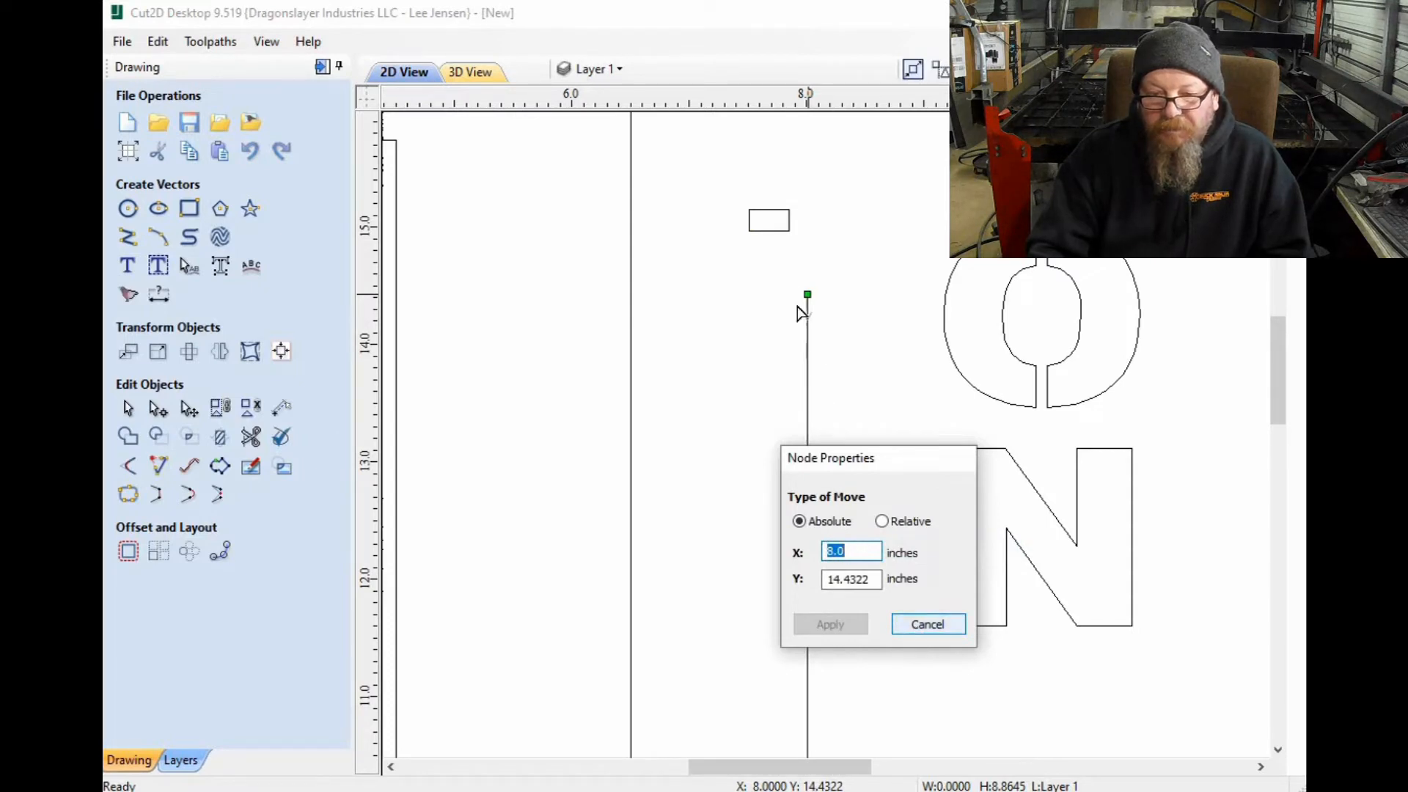
left_click(773, 233)
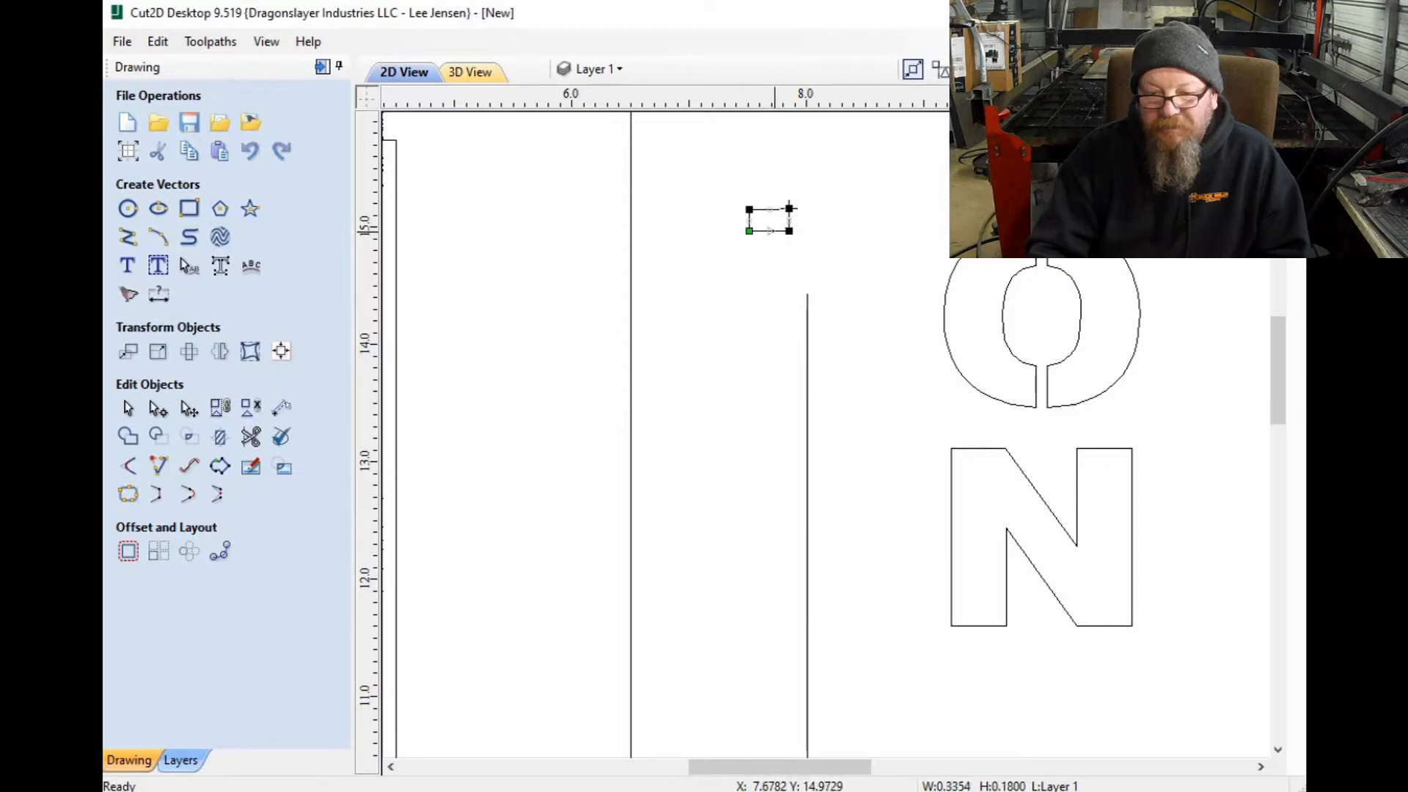
right_click(790, 213)
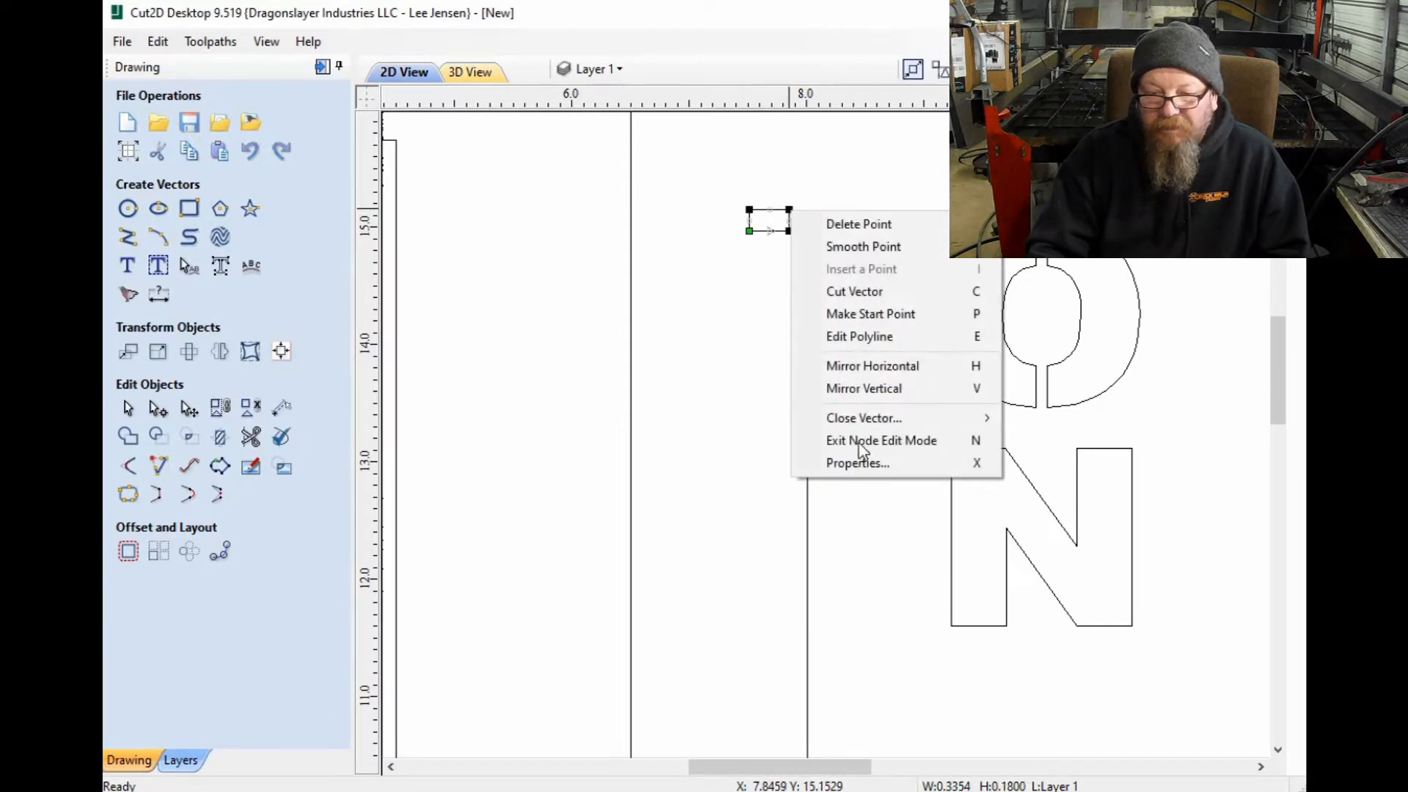
left_click(822, 469)
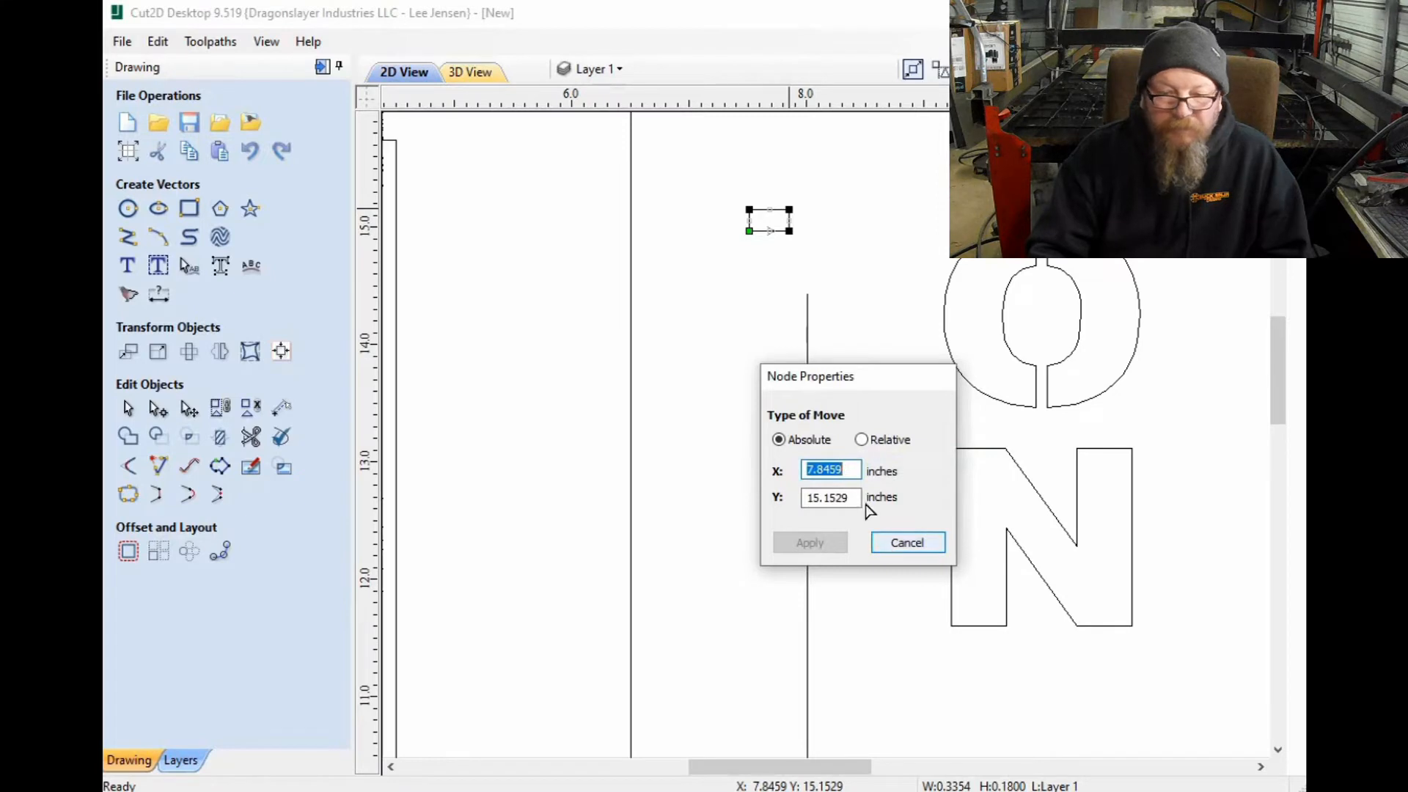
key("Escape")
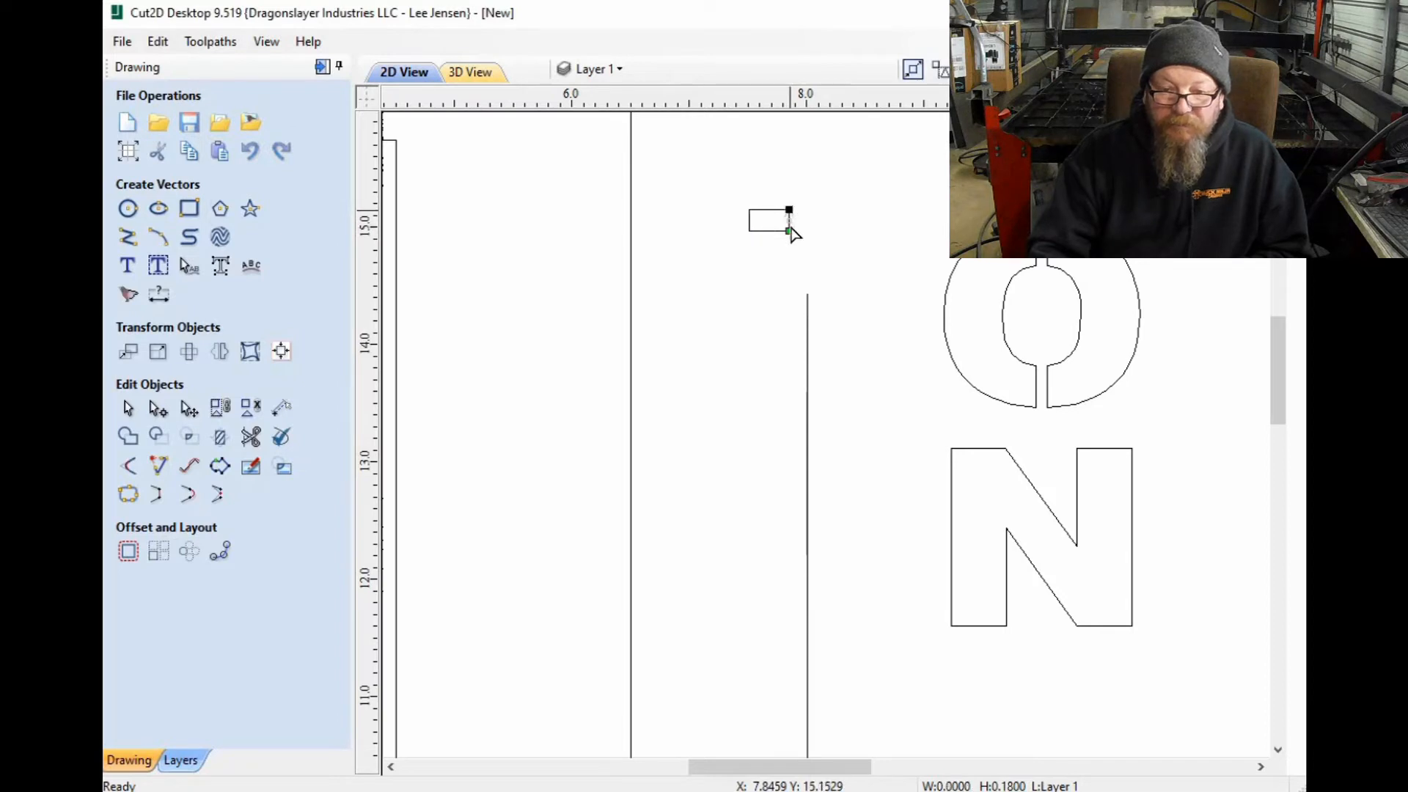
Step: Delete the small rectangle's right side to leave an open three-sided tab outline, and leave node editing
scroll(790, 232, "up", 2)
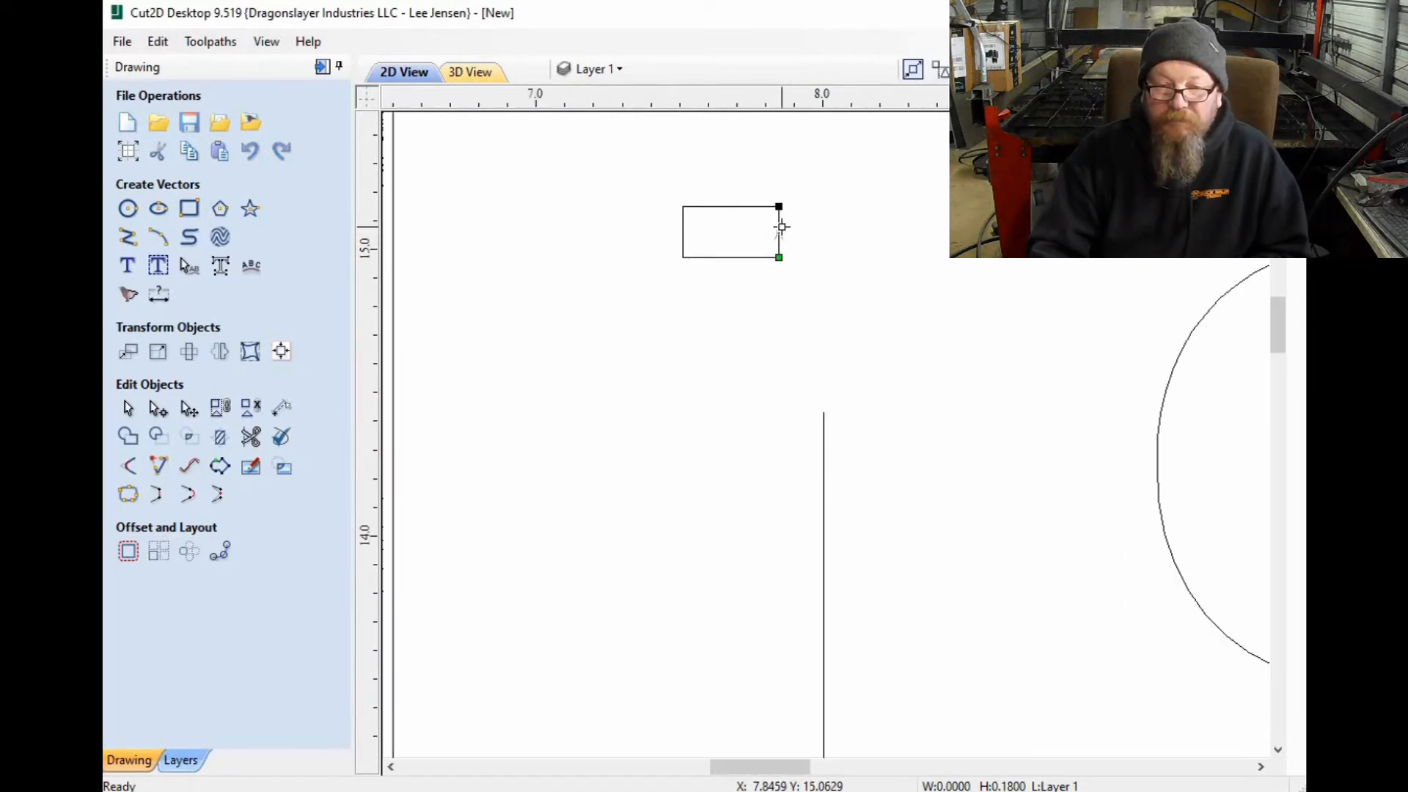
key("Delete")
scroll(734, 250, "down", 4)
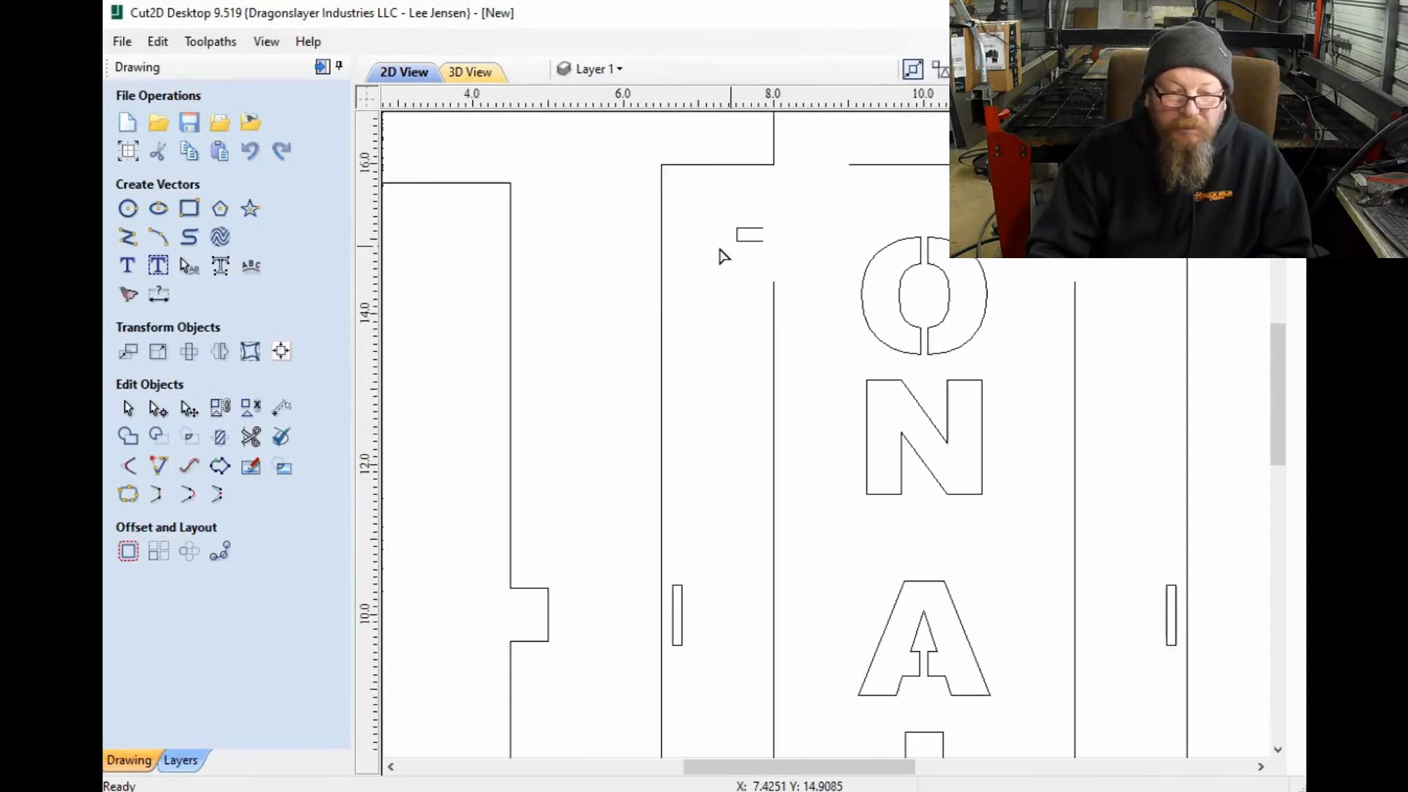
left_click(157, 407)
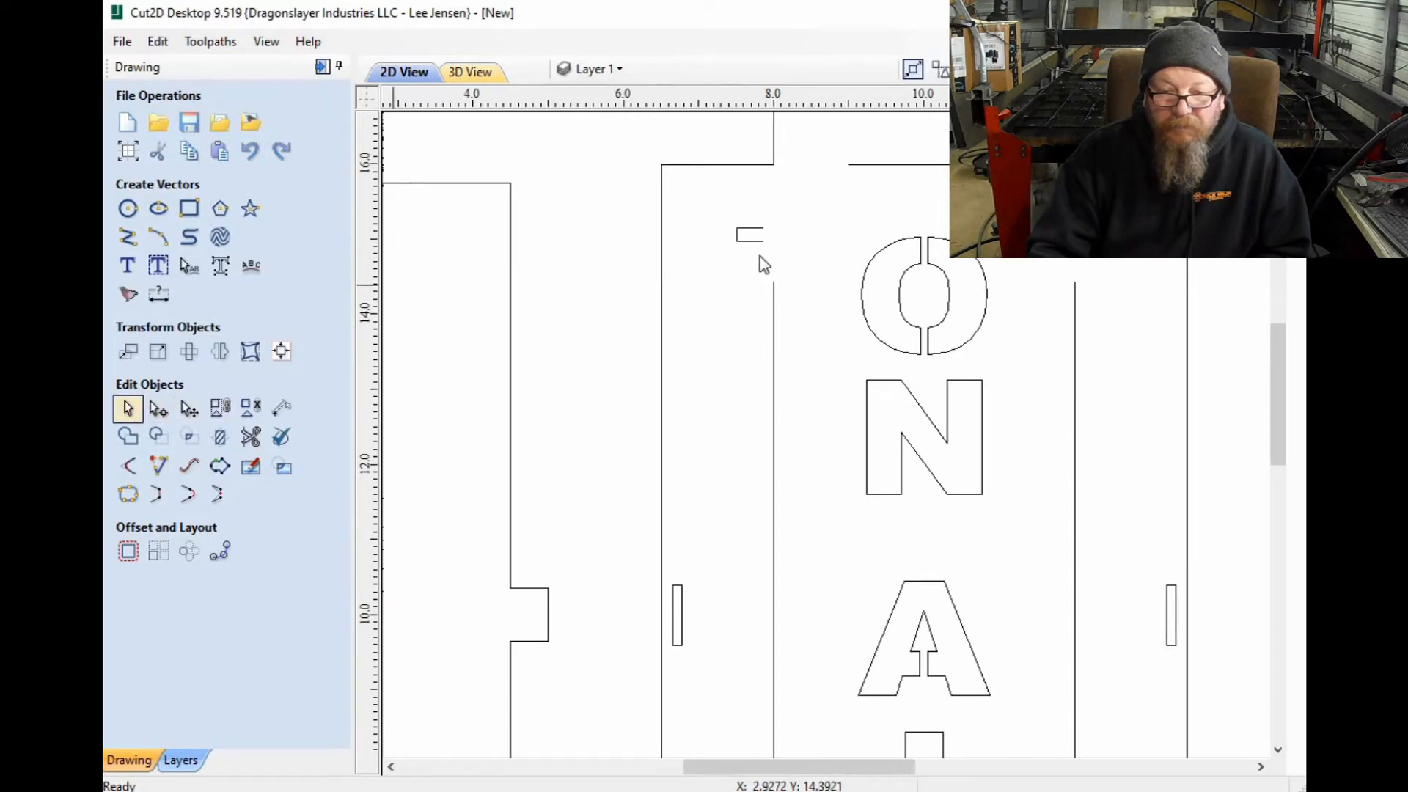
Step: Mirror a copy of the open tab outline horizontally about the job center onto the right flap
left_click(754, 242)
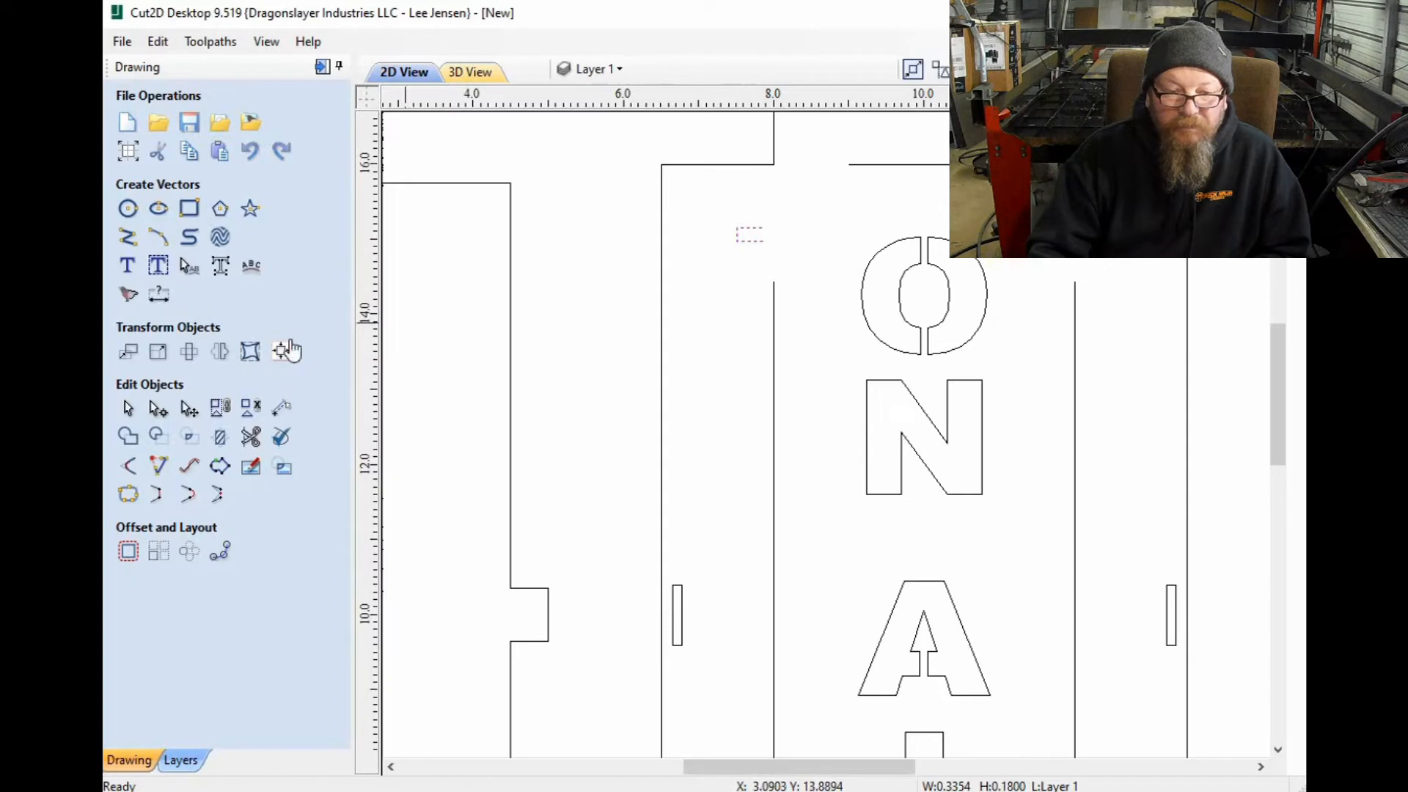
left_click(219, 351)
left_click(277, 308)
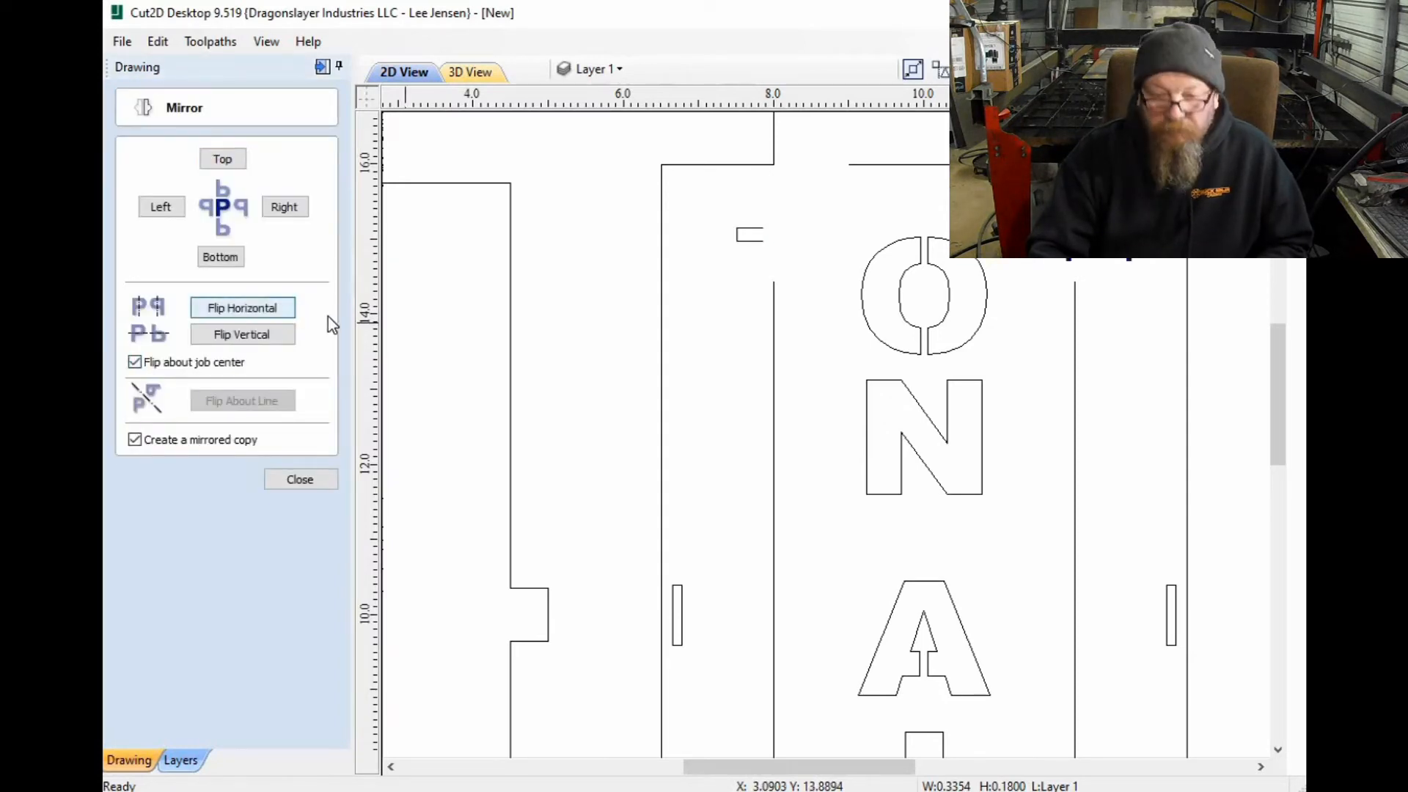
Step: Mirror copies of both upper tab outlines vertically about the job center to the lower ends of the flaps
left_click(742, 246, "shift")
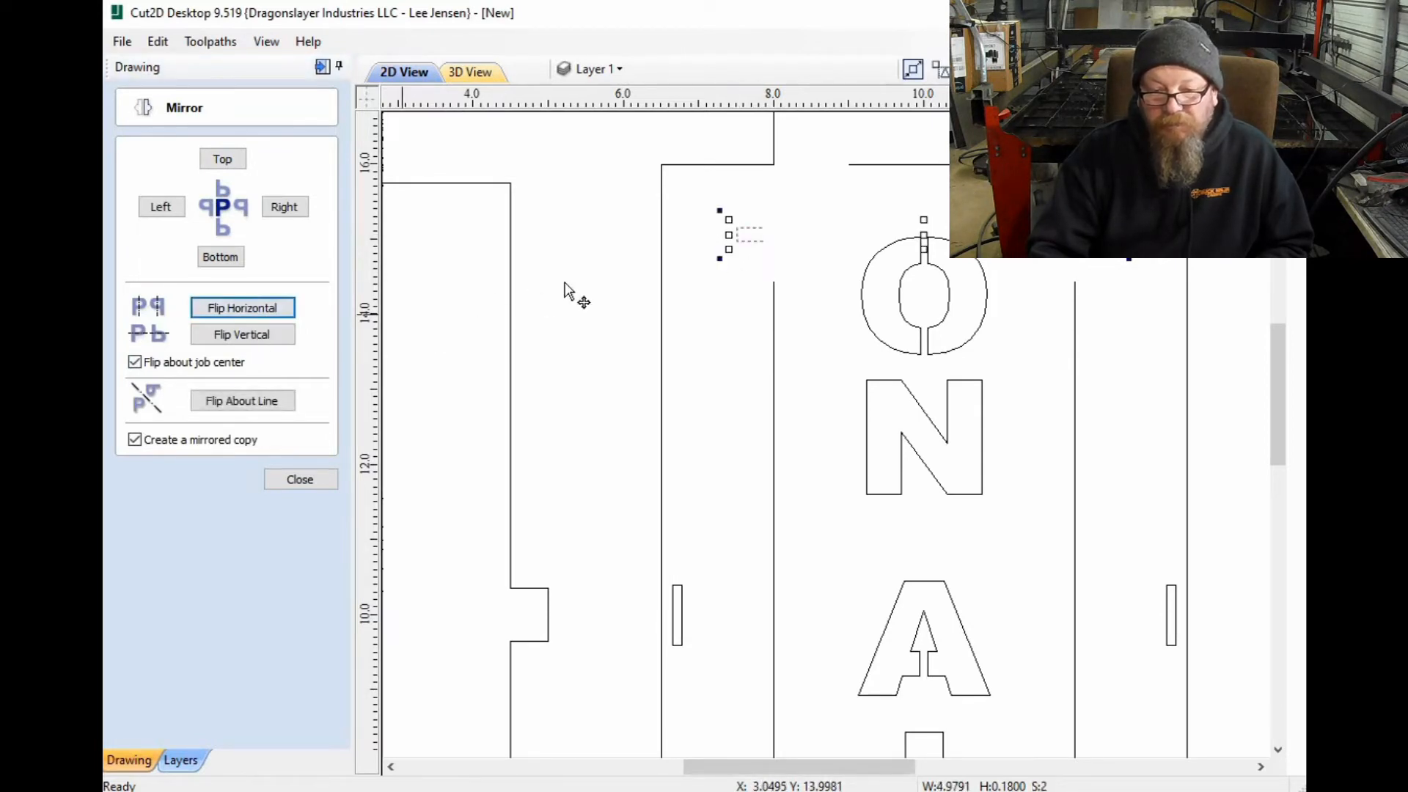
left_click(242, 334)
scroll(586, 638, "down", 3)
scroll(660, 634, "up", 3)
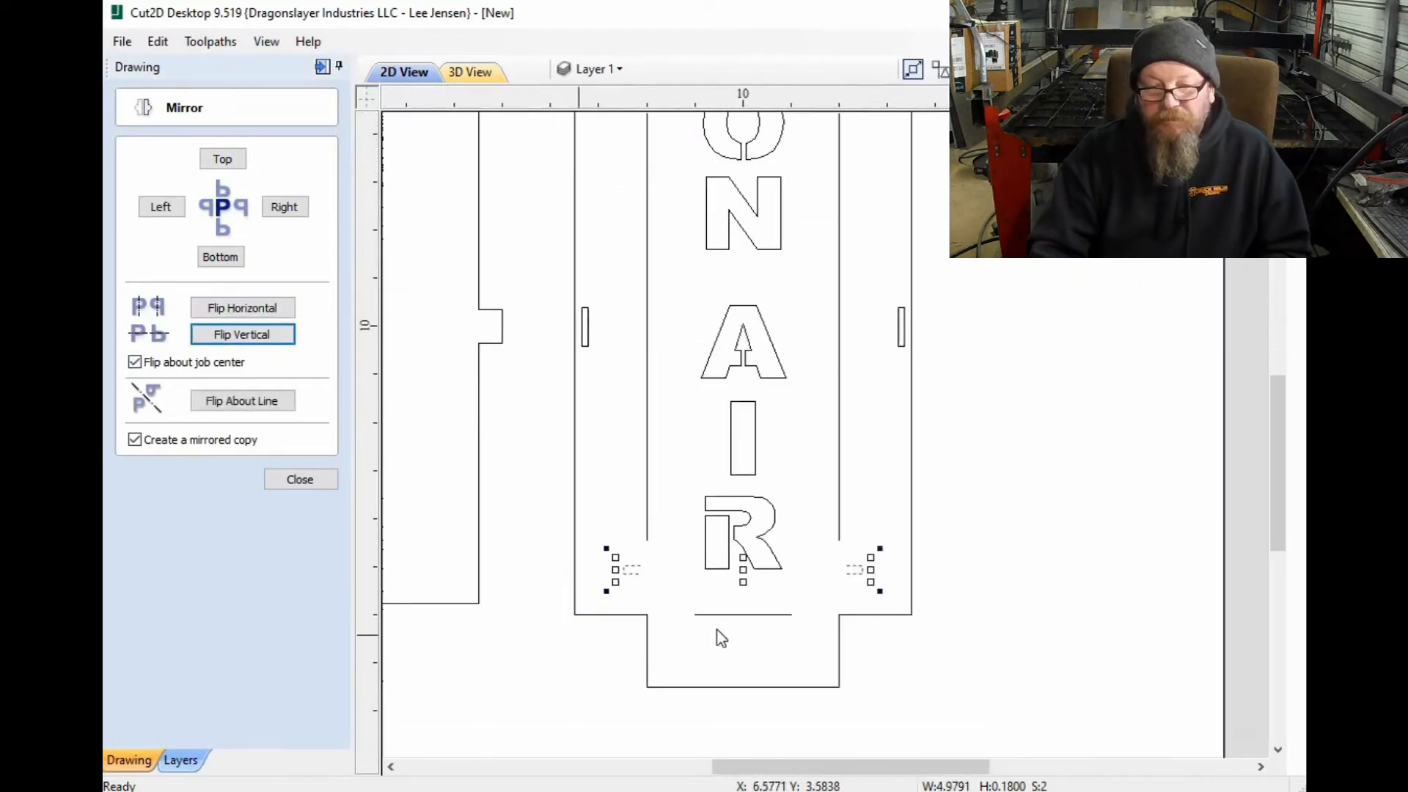
left_click(702, 639)
scroll(702, 639, "down", 3)
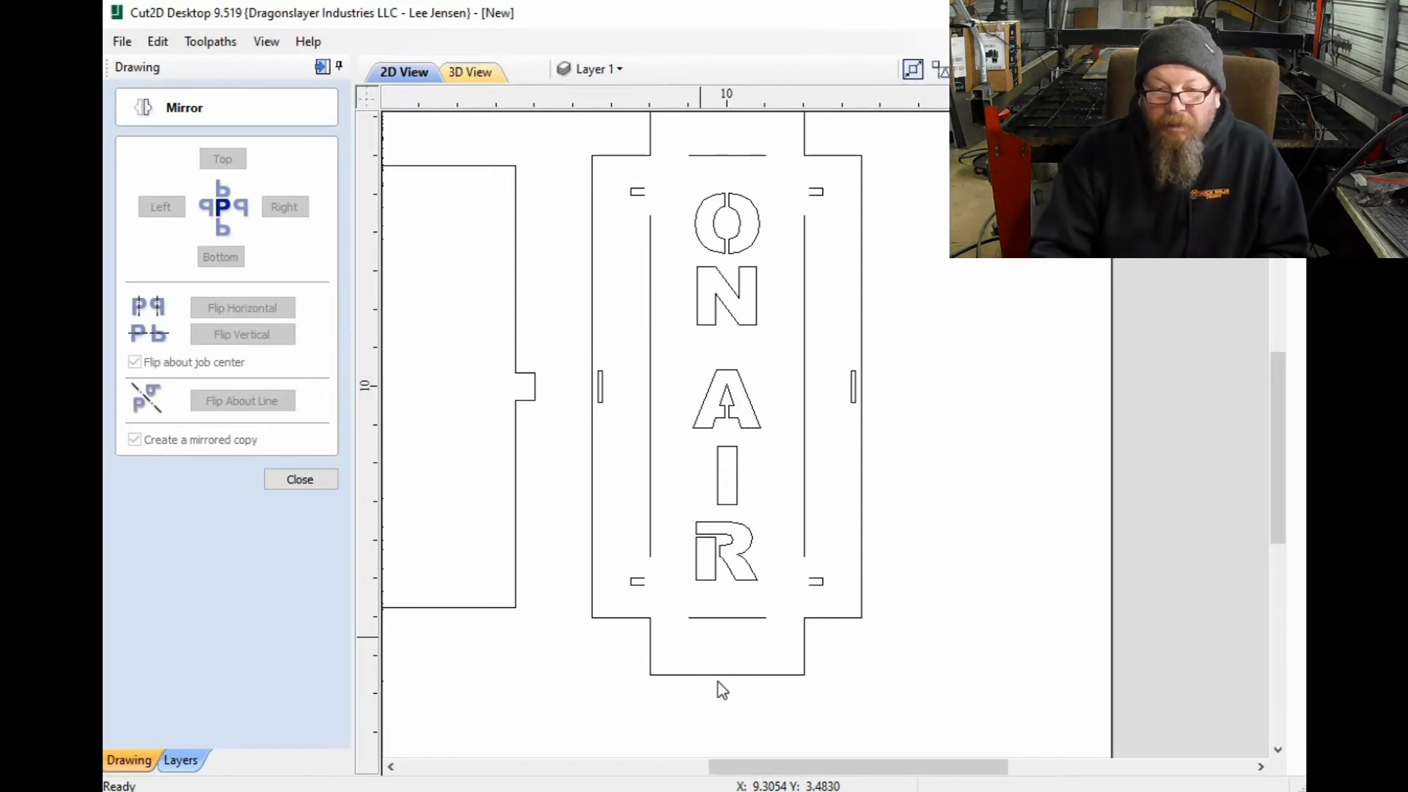
scroll(719, 644, "down", 1)
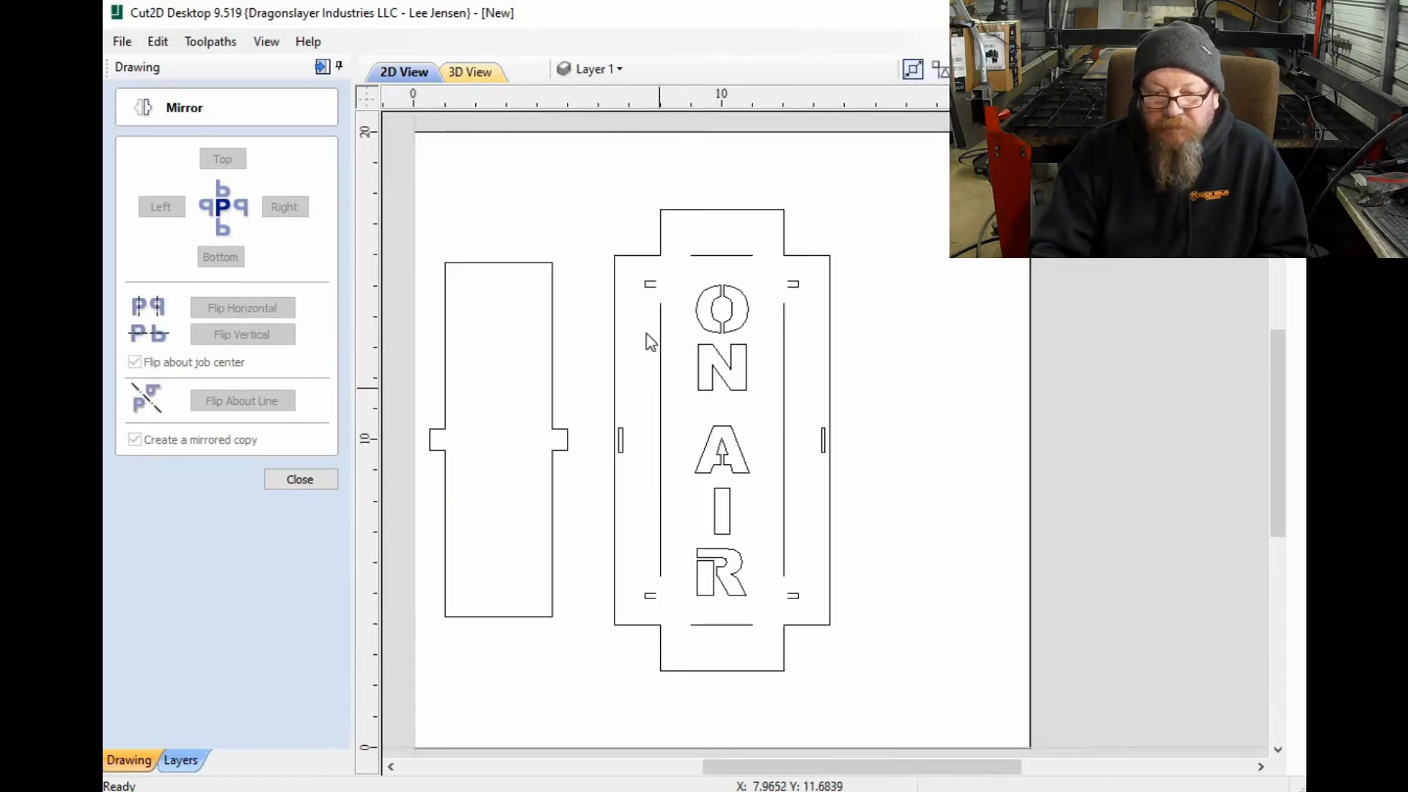
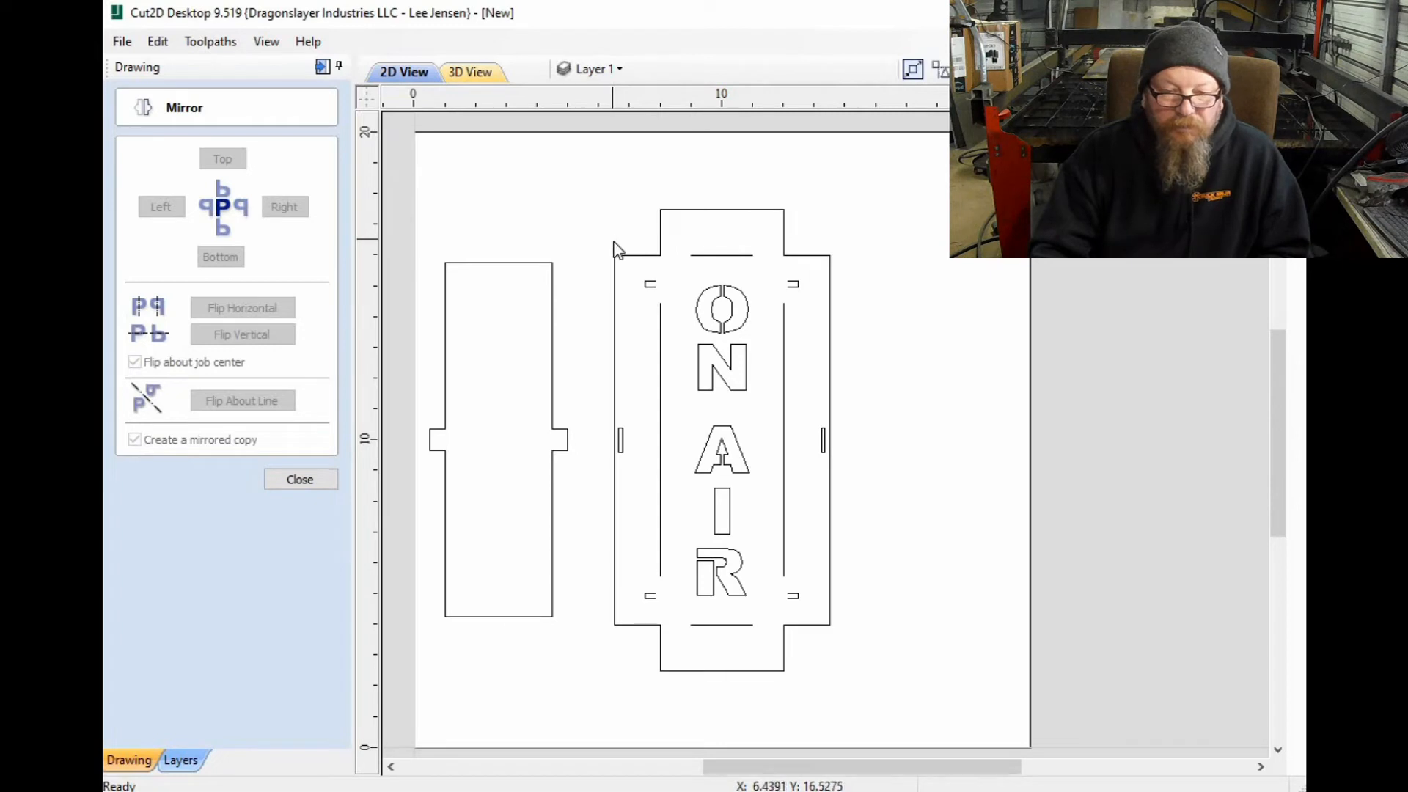
Step: Leave mirroring and draw a 0.18 by 0.18 inch square on the upper flap, centered at about X 10.0, Y 16.73
scroll(565, 226, "down", 1)
scroll(562, 229, "up", 2)
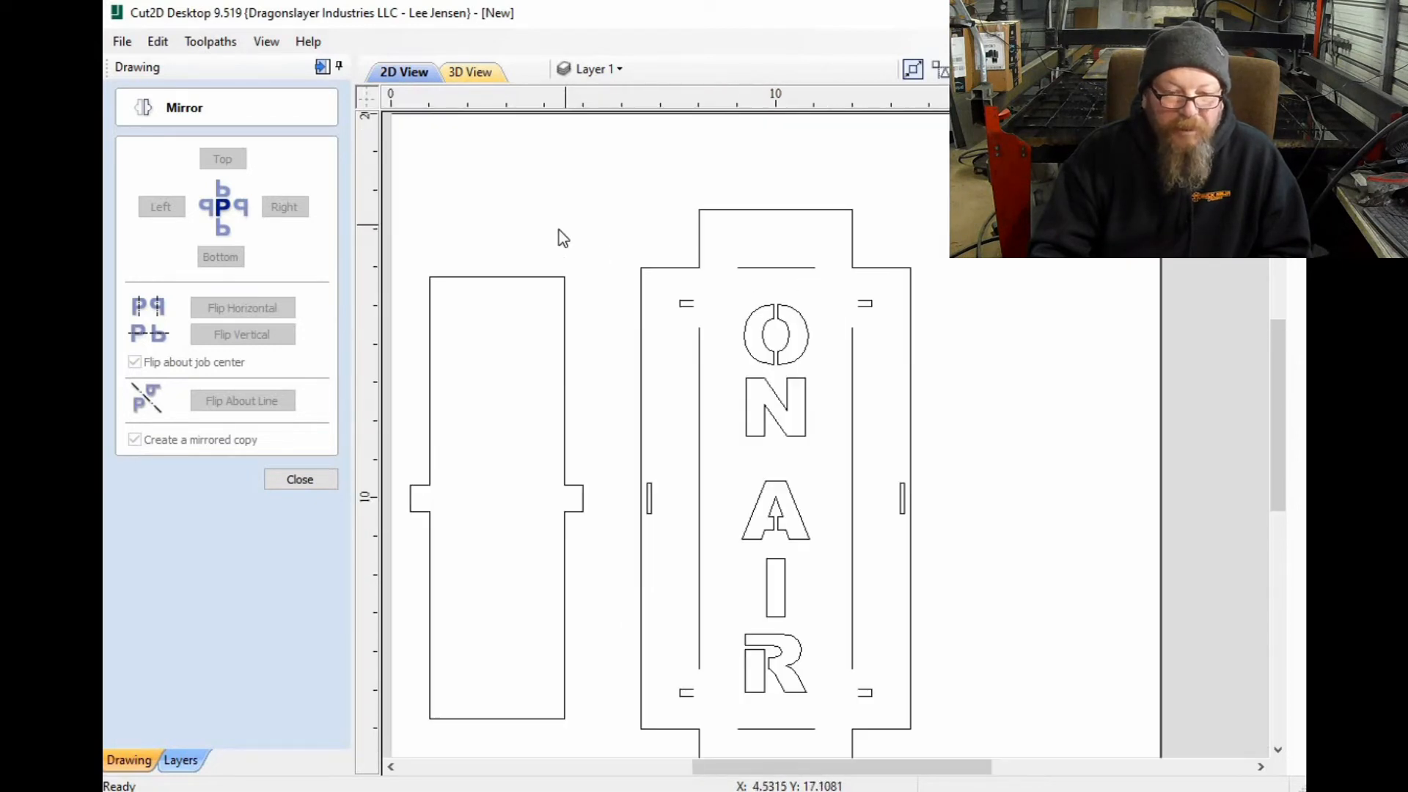
left_click(320, 480)
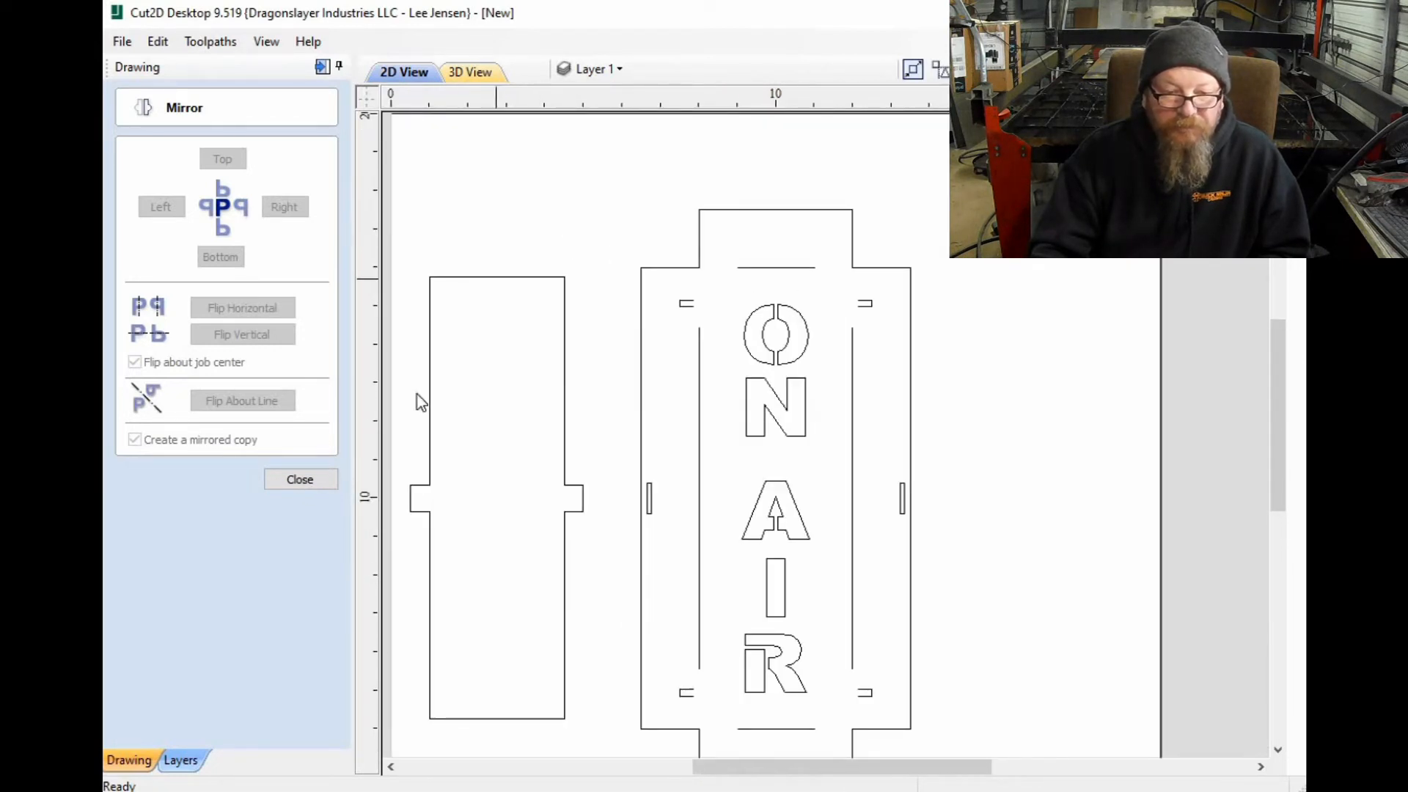
left_click(189, 209)
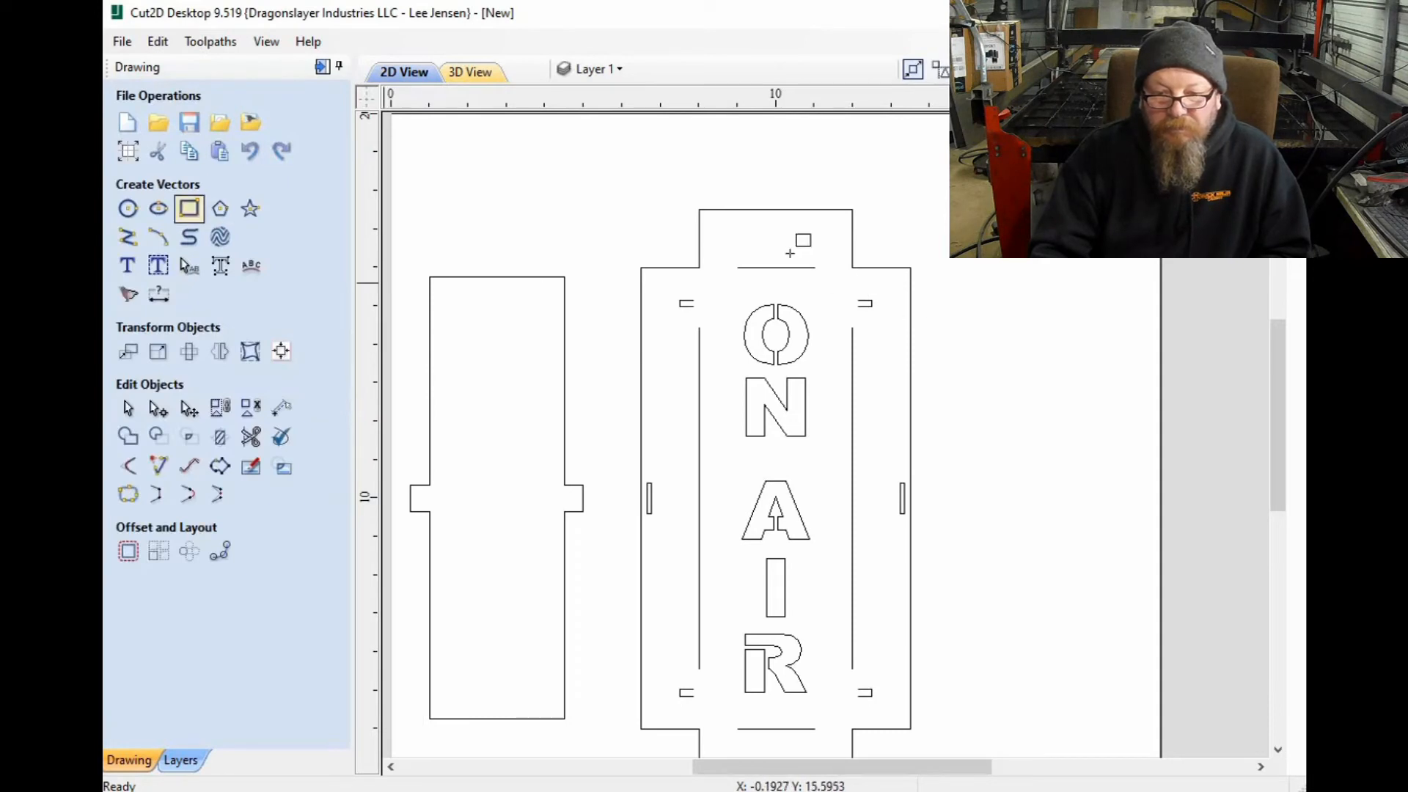
scroll(763, 228, "up", 1)
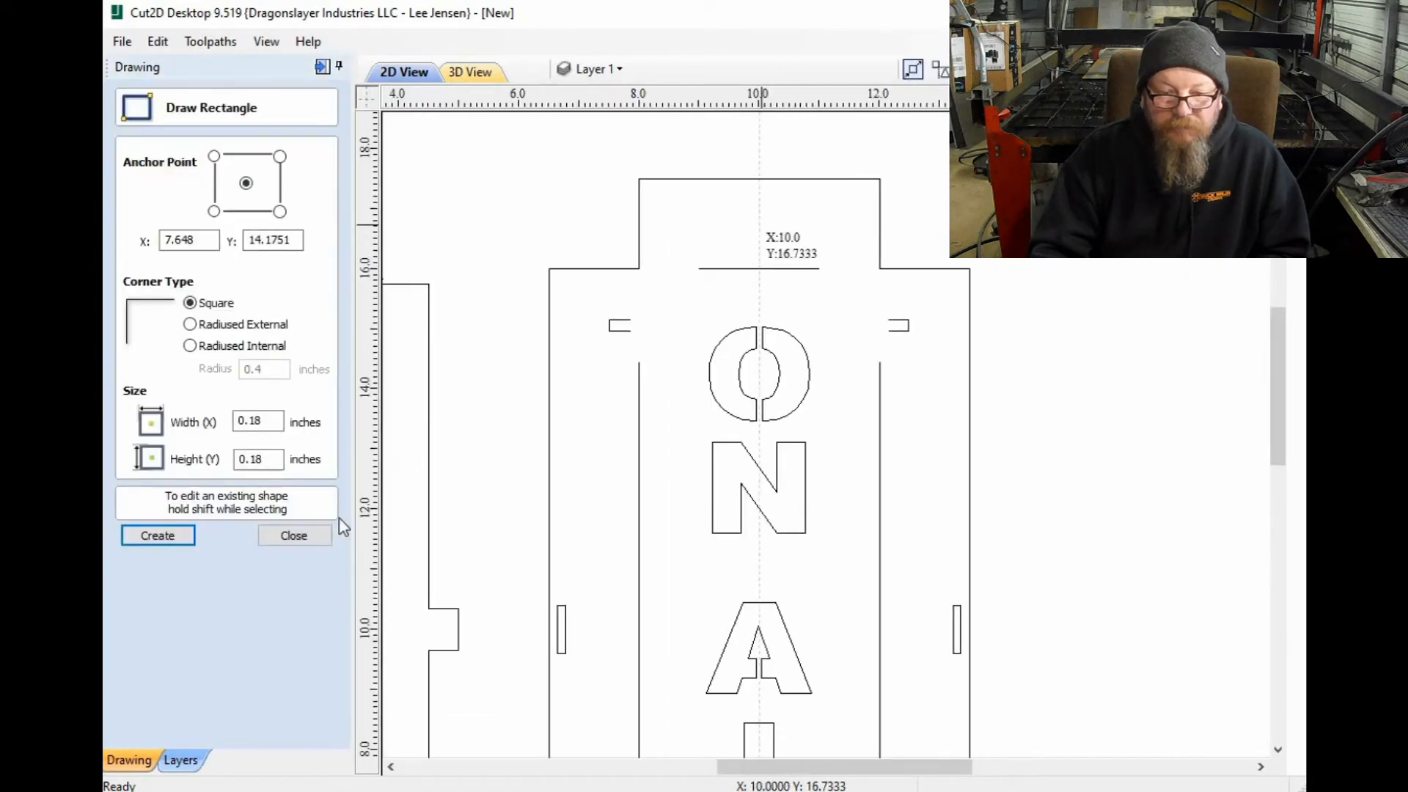
left_click(758, 225)
key("Escape")
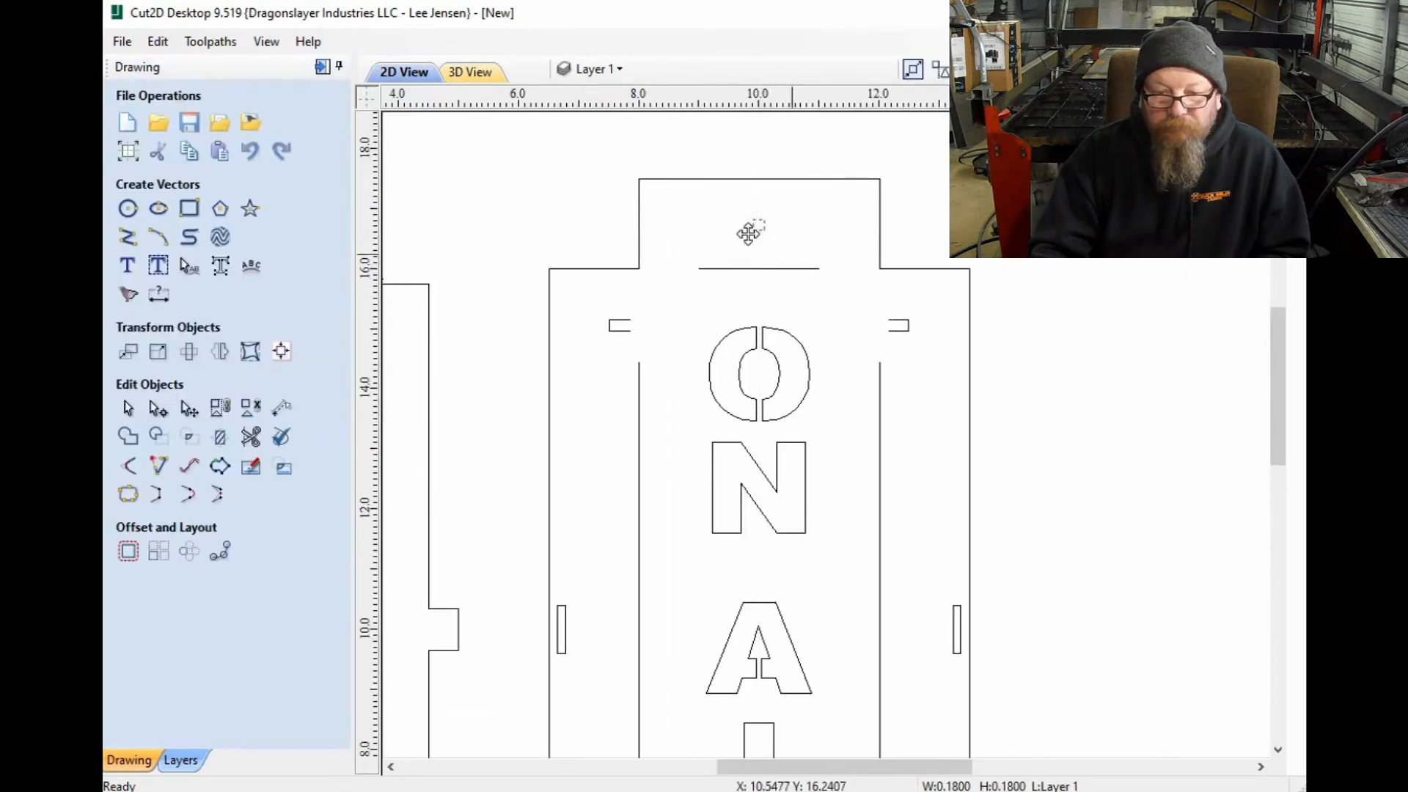
Step: Enlarge the small square on the upper flap to about 0.55 by 0.55 inches
scroll(763, 242, "up", 2)
left_click_drag(784, 267, 803, 284)
left_click_drag(764, 209, 742, 192)
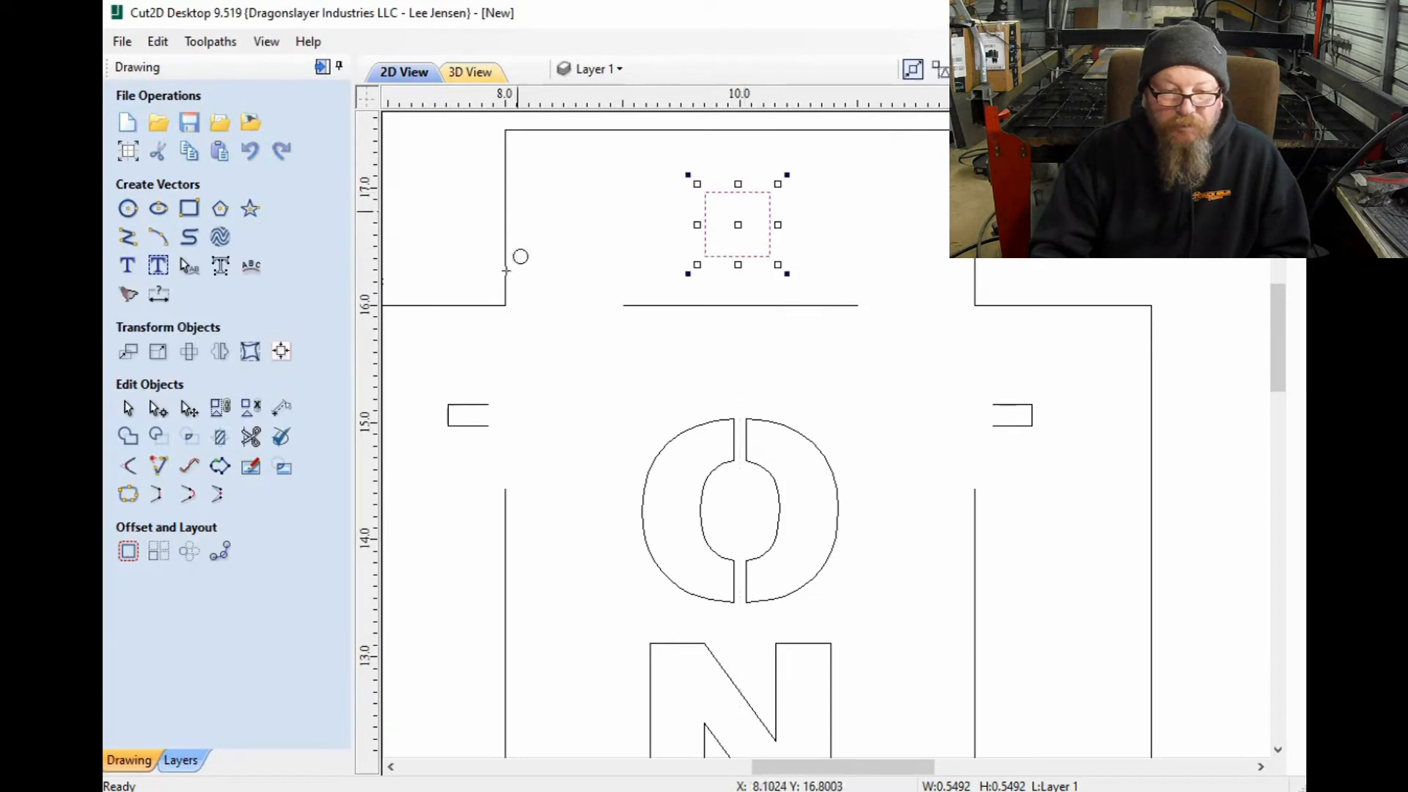
Step: Draw a 0.22 inch diameter circle inside the square at X 10.0, Y about 16.73
left_click(128, 208)
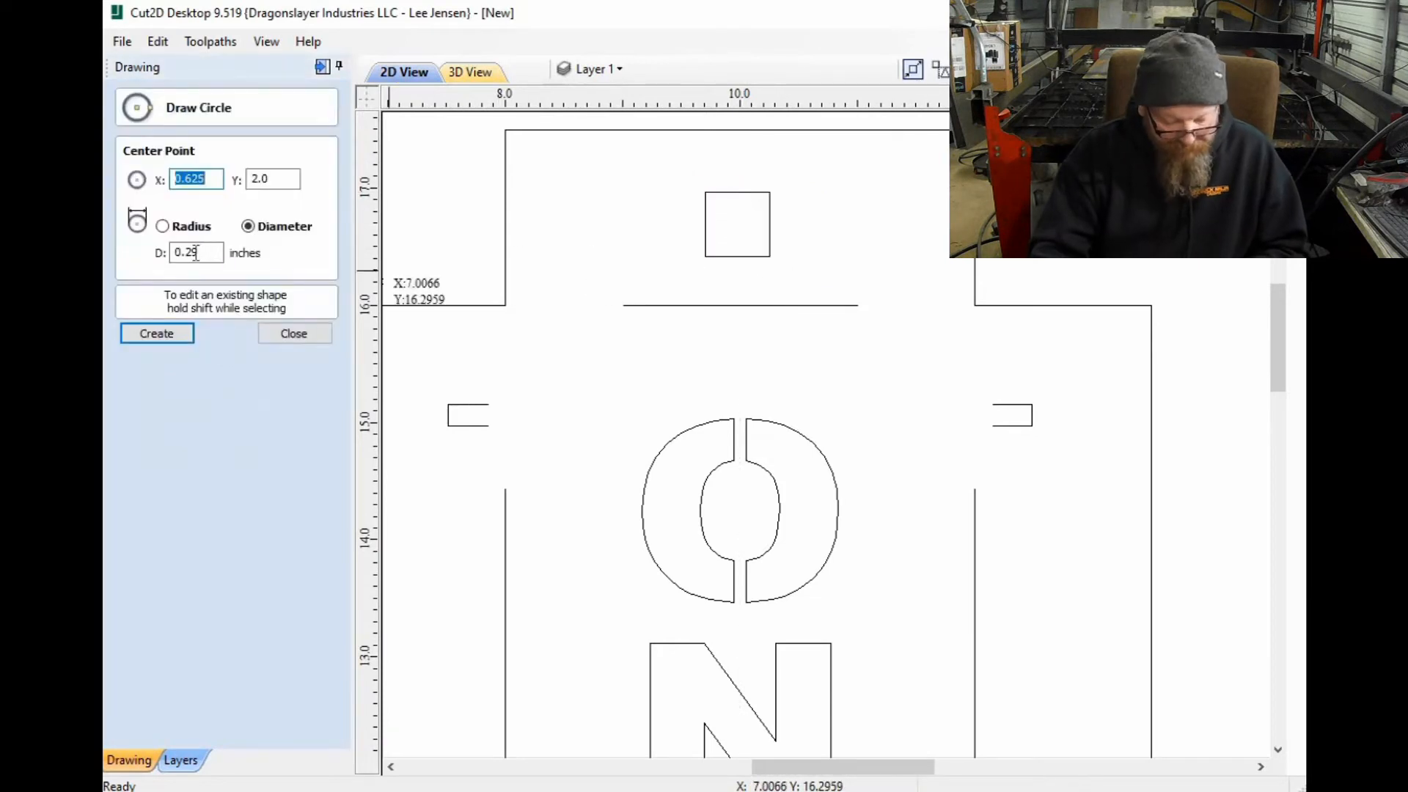
left_click(196, 253)
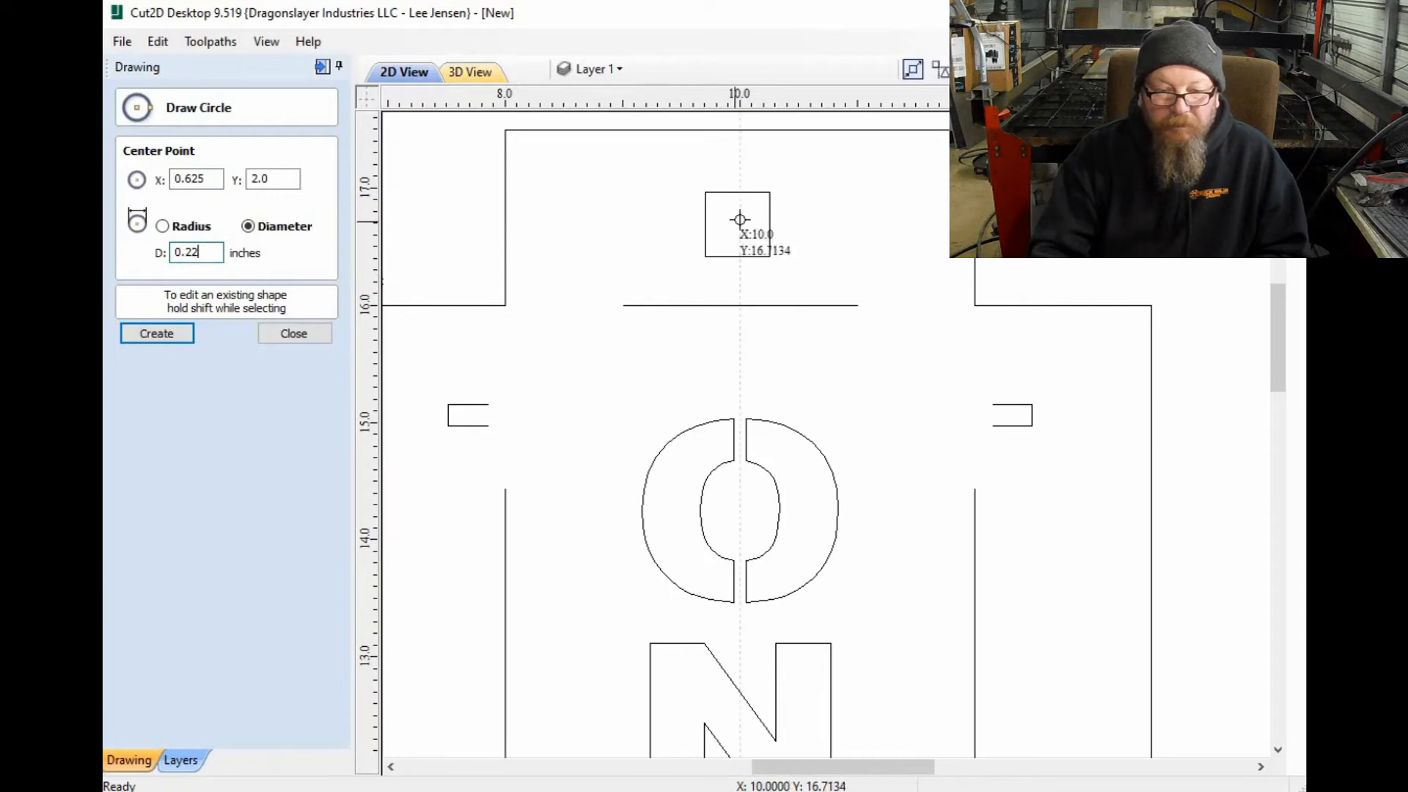
left_click(286, 341)
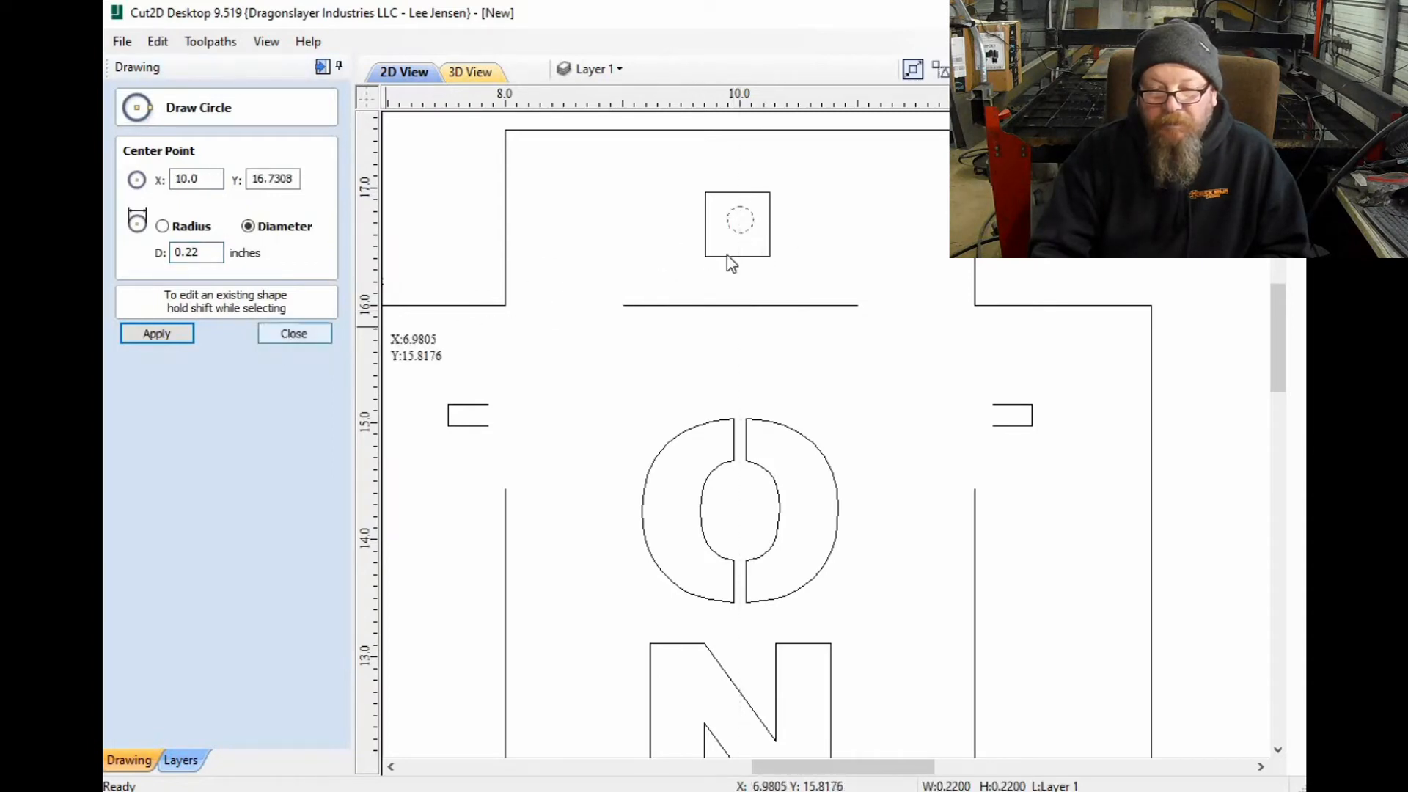
Step: Nudge the square into line around the circle, and move the circle up to sit slightly above the square's center
scroll(730, 273, "up", 2)
scroll(763, 248, "down", 4)
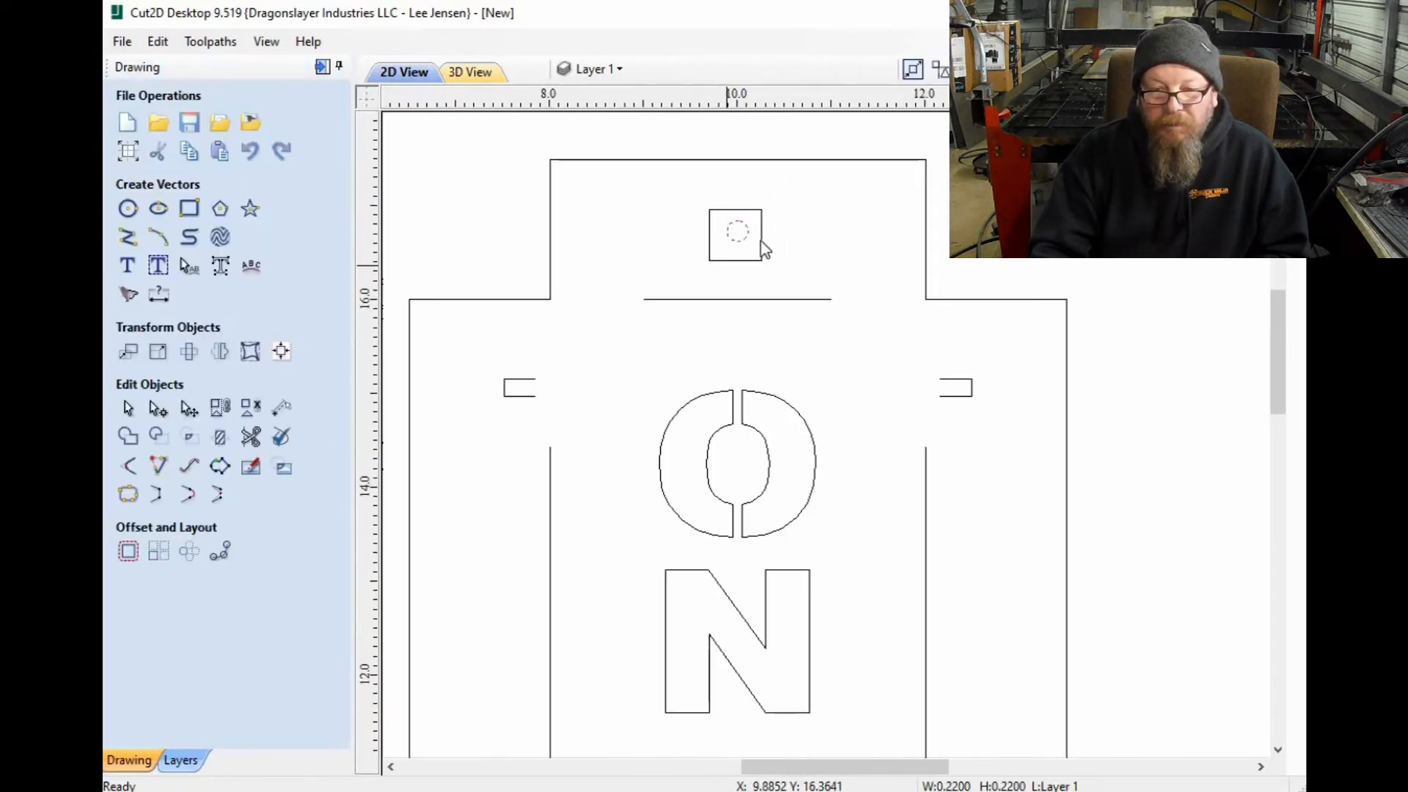
left_click(761, 241)
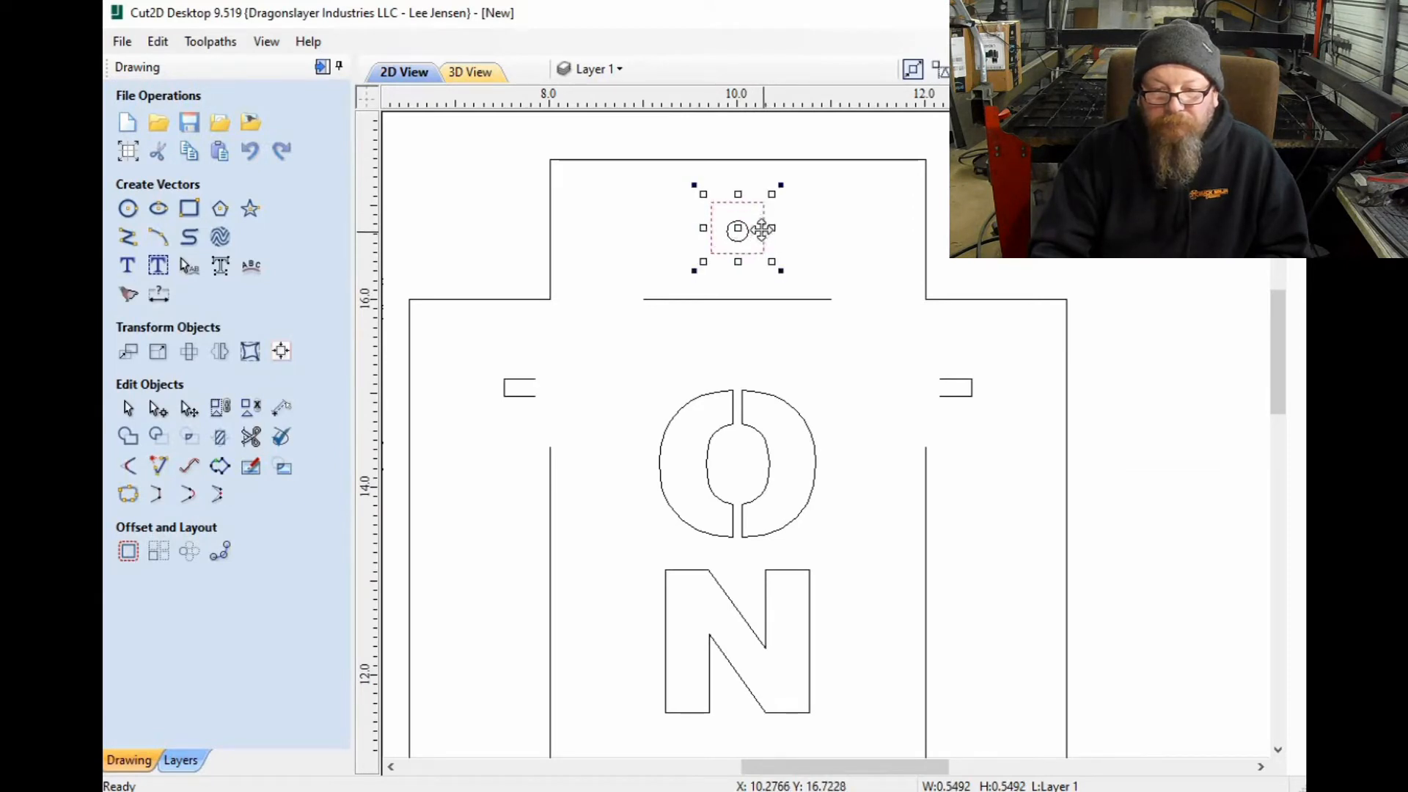
scroll(734, 230, "up", 2)
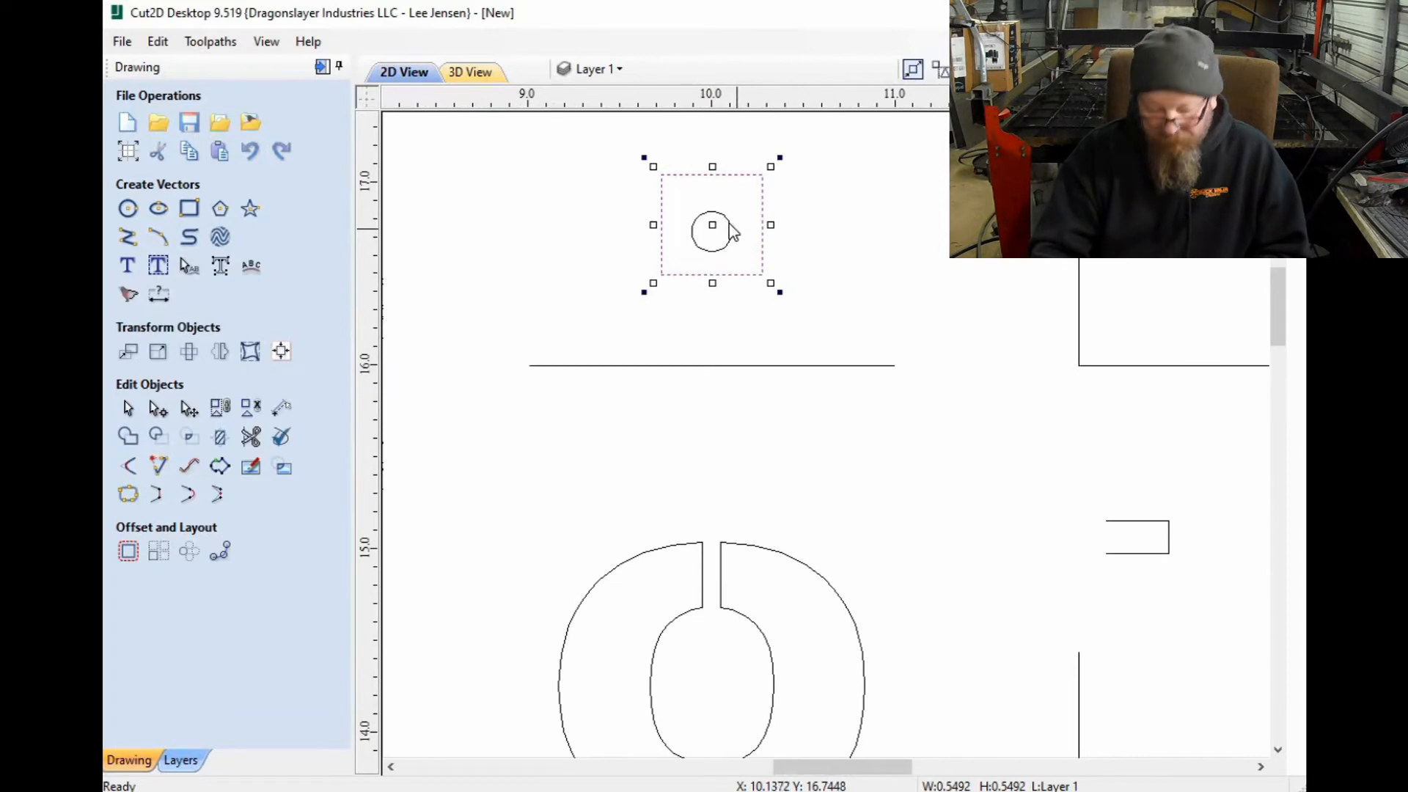
left_click(724, 220)
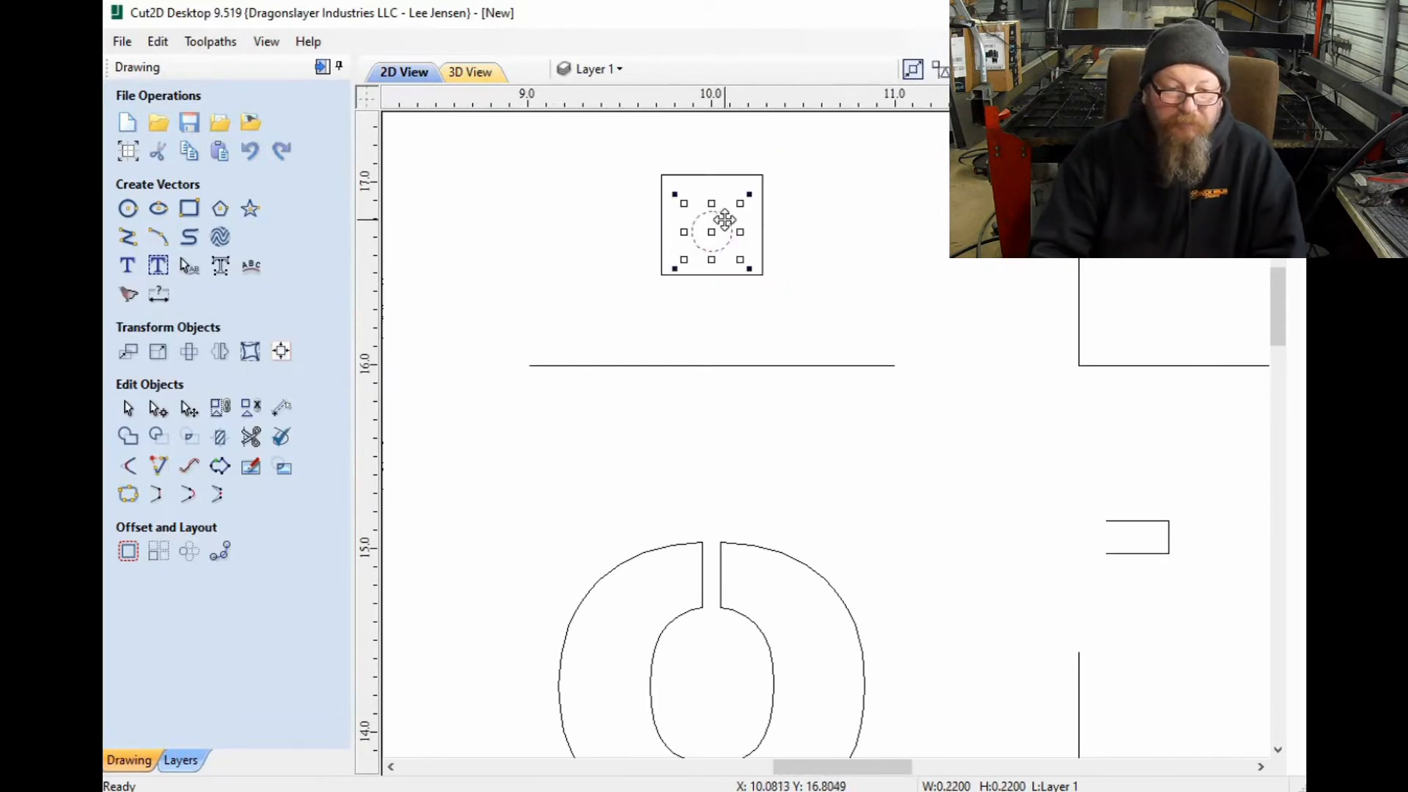
key("Up")
key("Up")
key("Up")
Step: Check the absolute center positions of the circle and the surrounding square
left_click(127, 353)
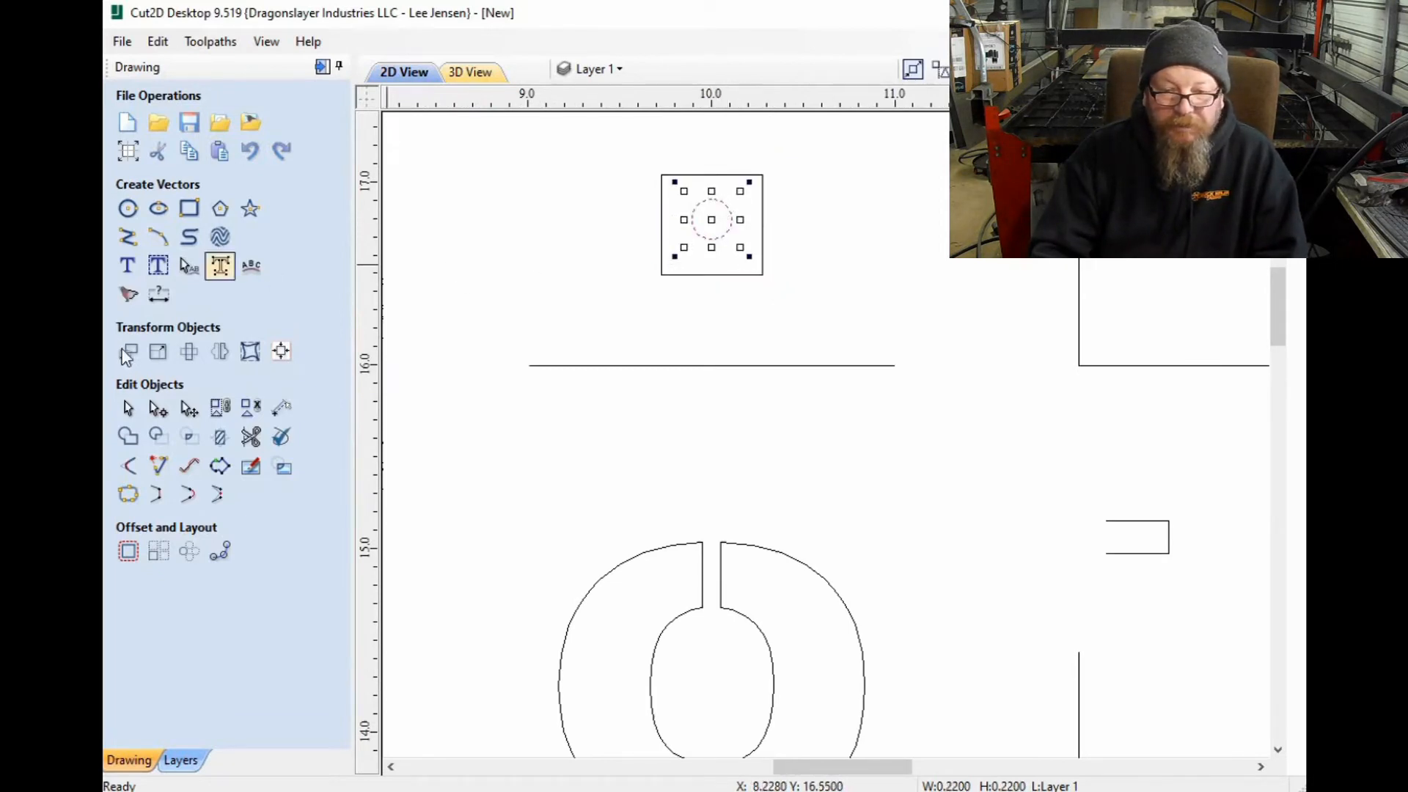
key("Escape")
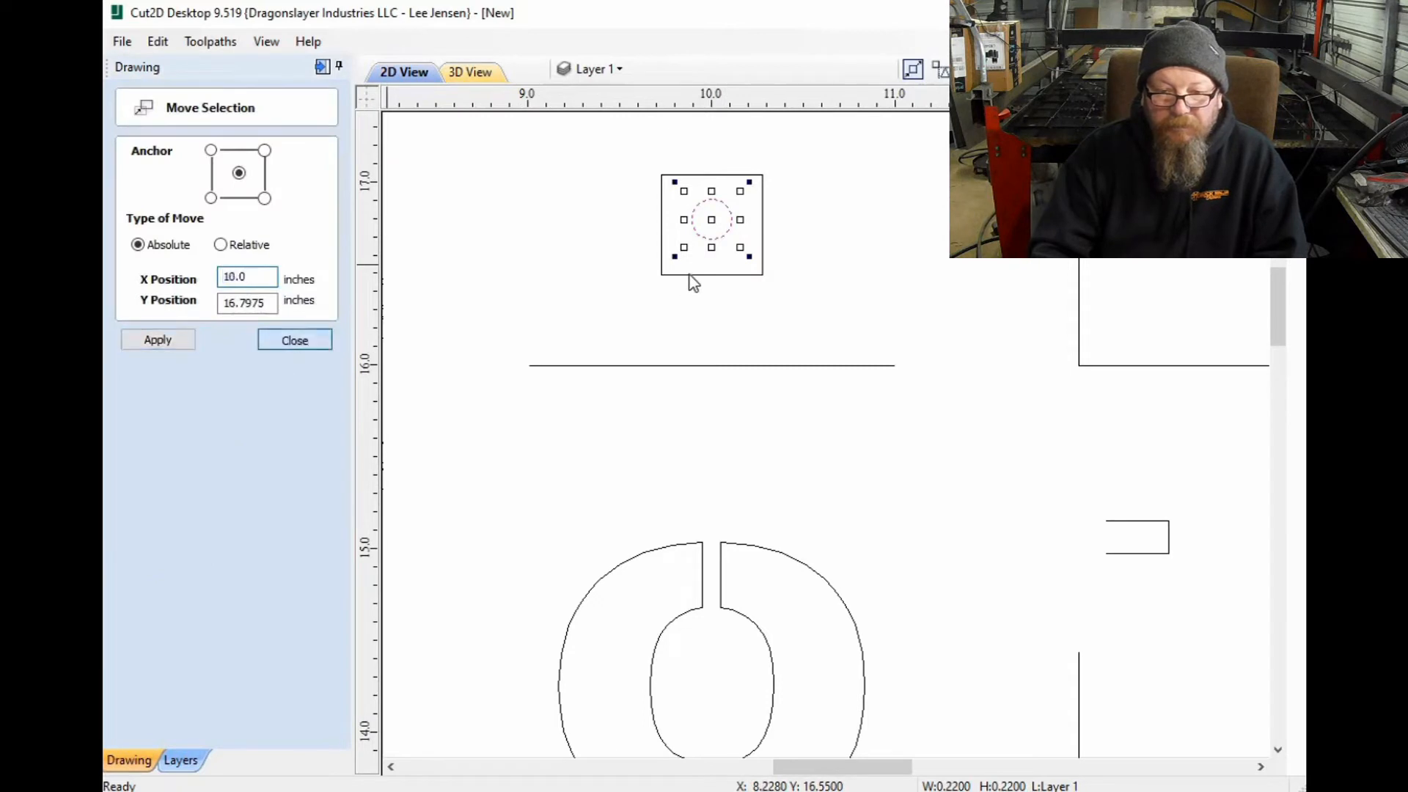
left_click(675, 276)
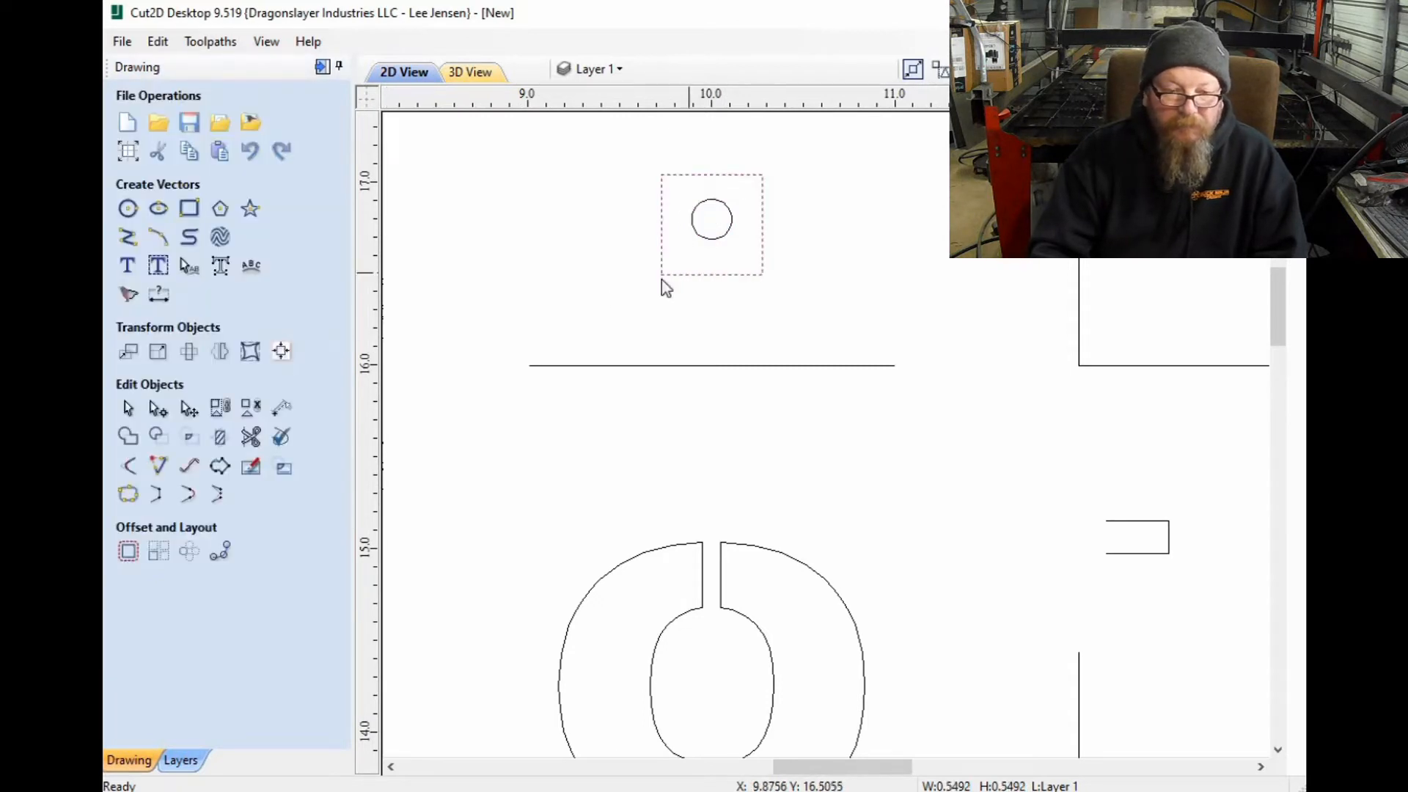
left_click(127, 351)
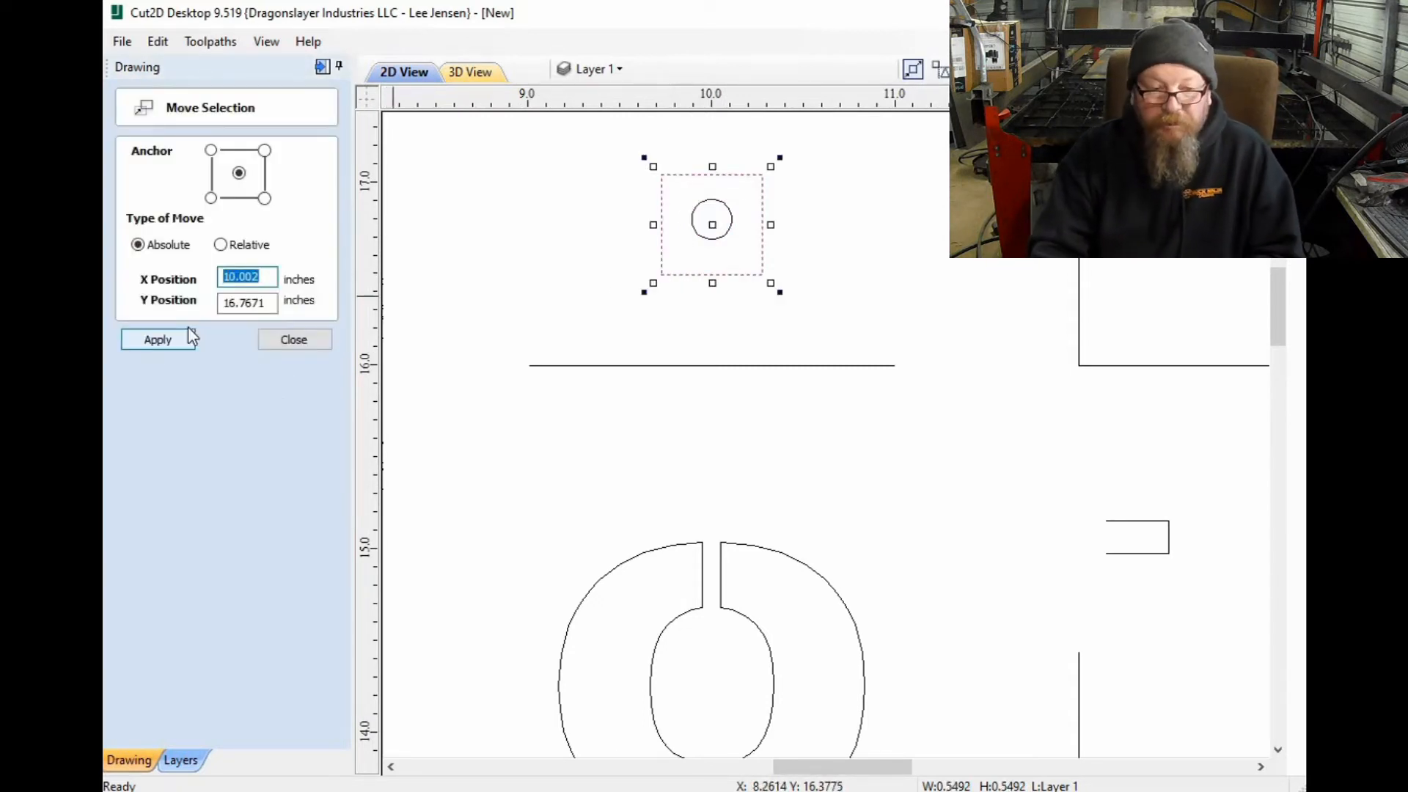
left_click(315, 336)
Step: Round the square's two upper corners with normal fillets of 0.15 inch radius
left_click(131, 467)
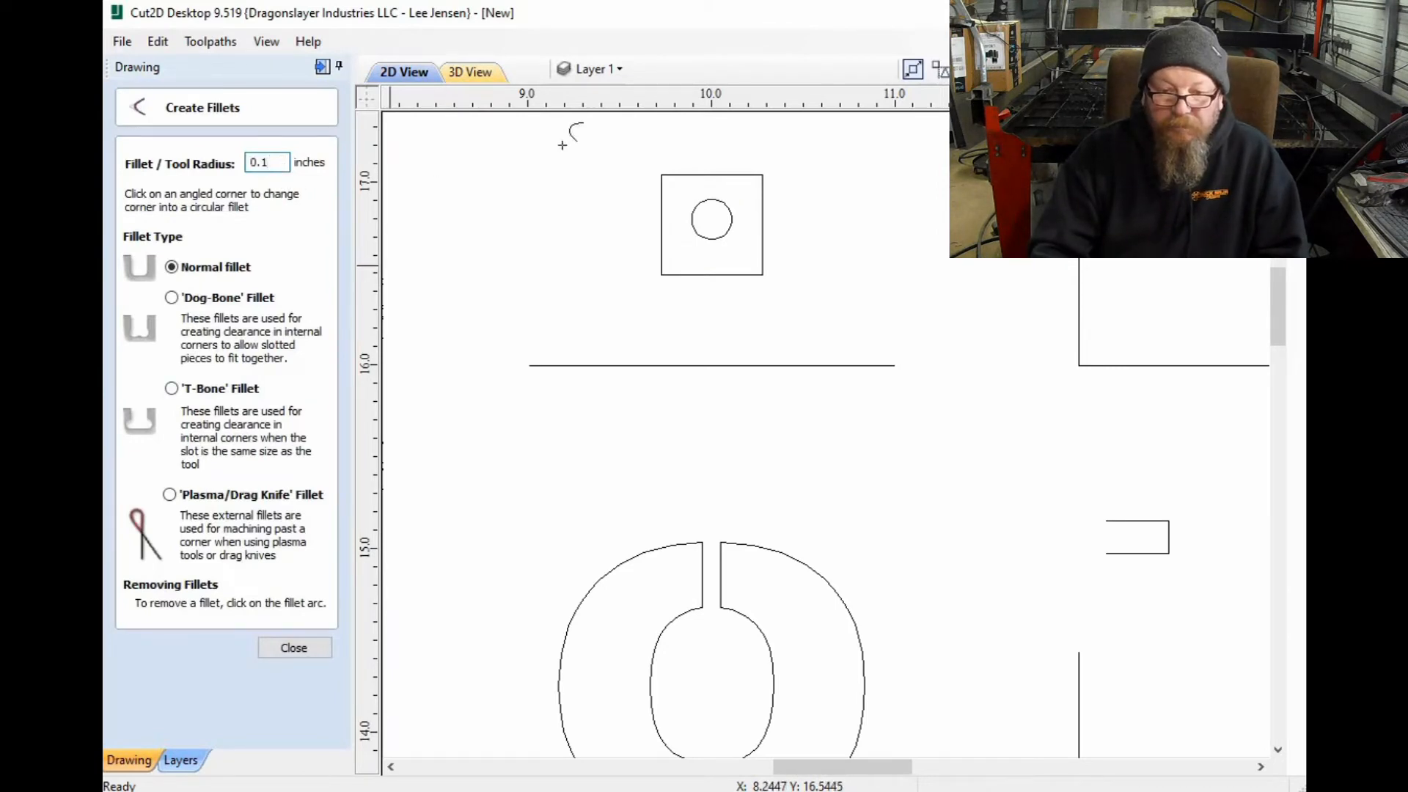
type("5")
left_click(662, 174)
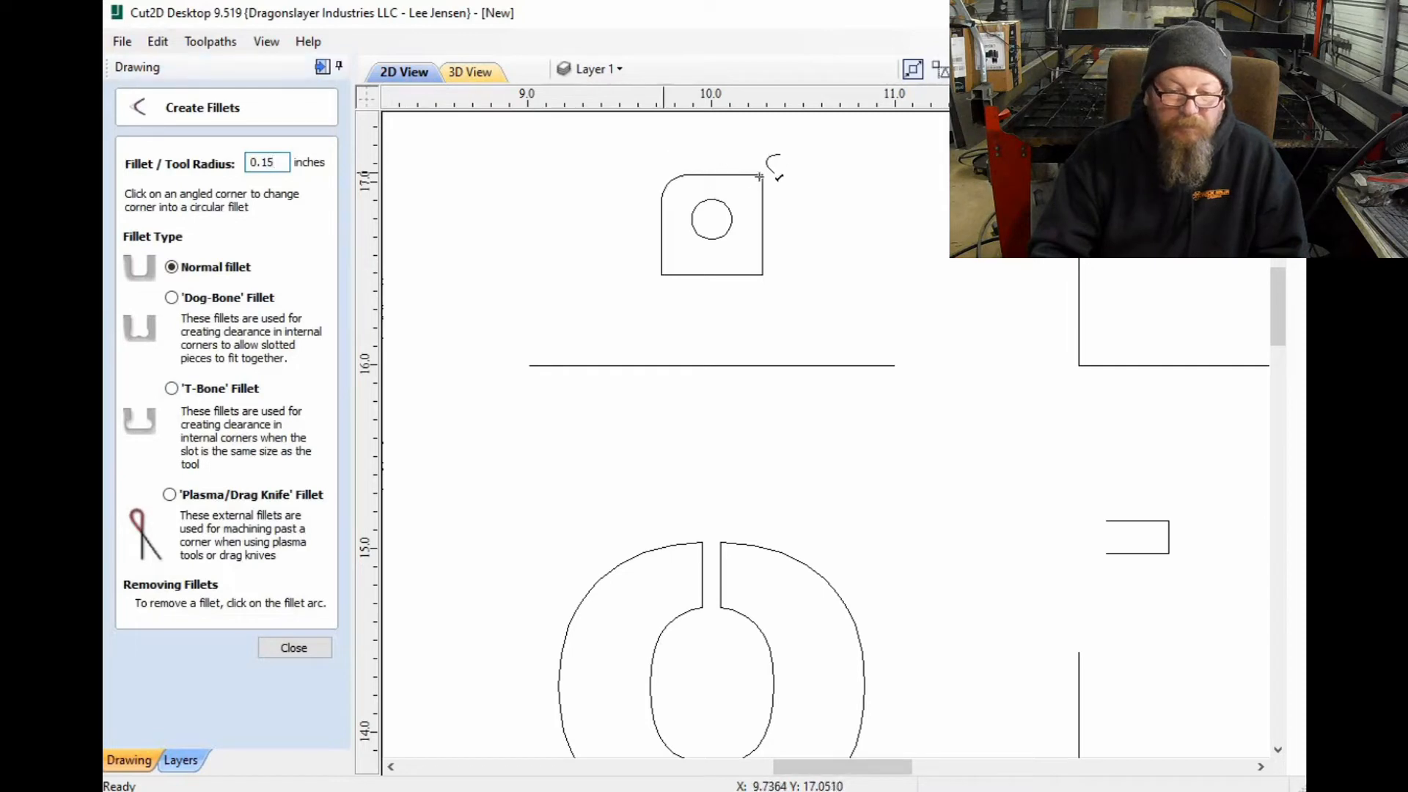
left_click(762, 175)
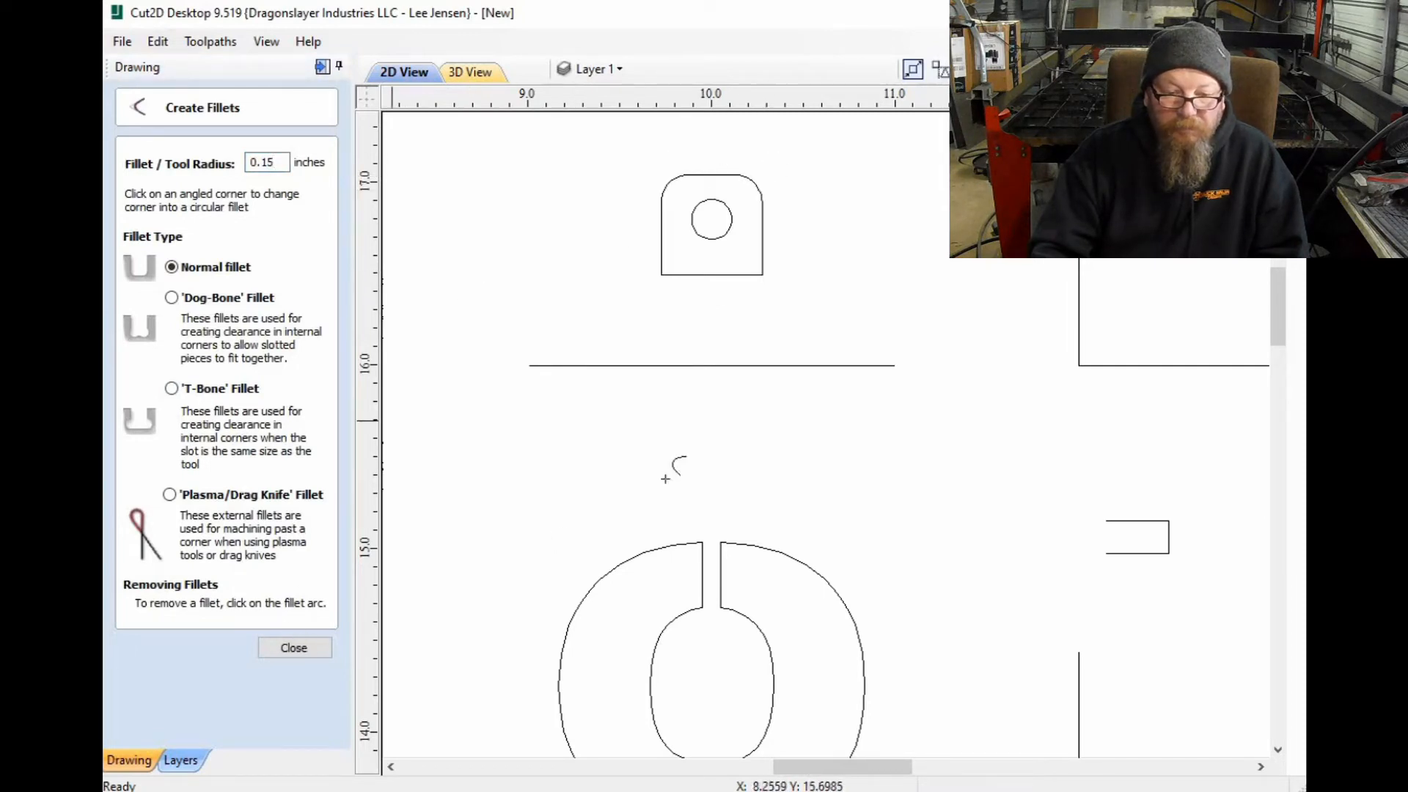
left_click(306, 645)
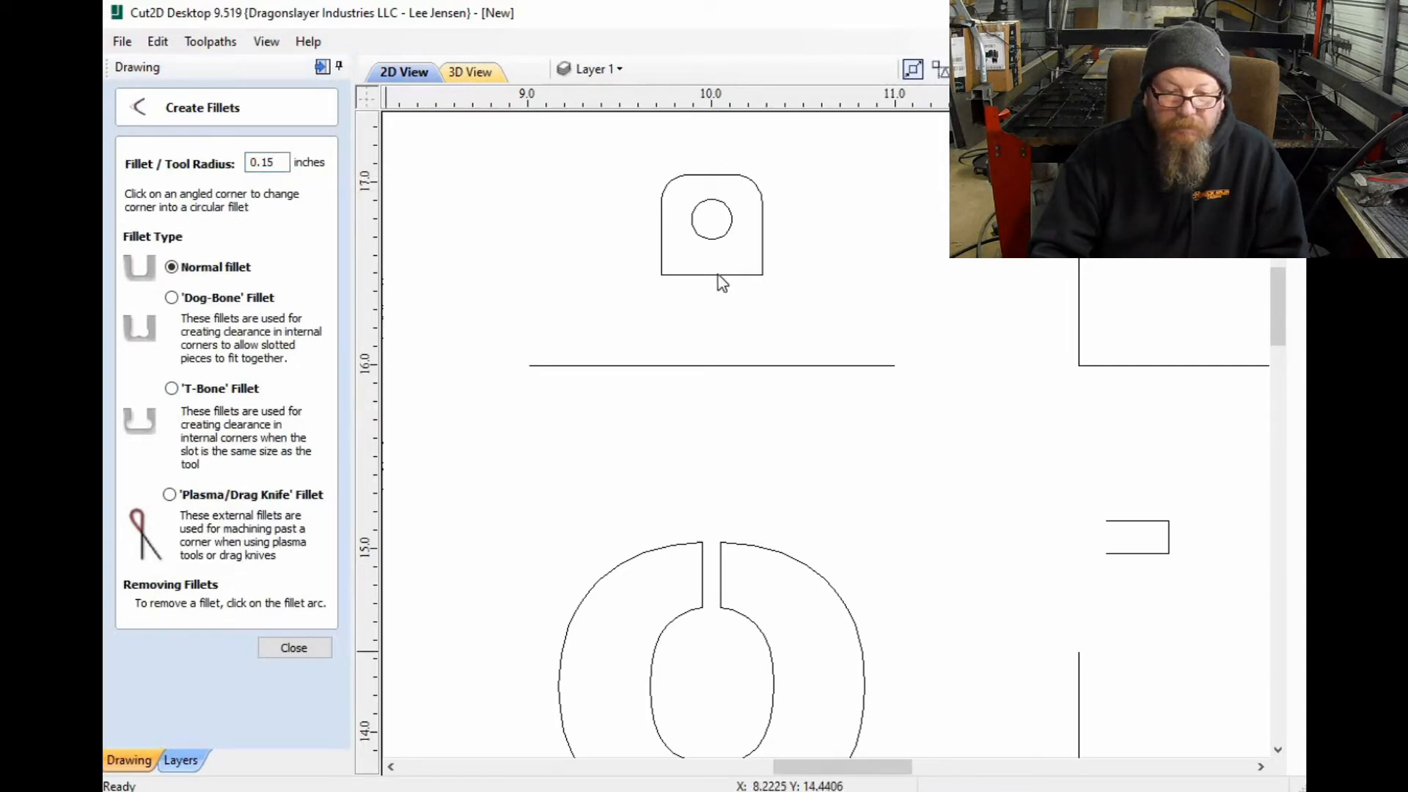
Step: Delete the rounded square's bottom side in node editing to leave an open hanging tab outline, and deselect it
left_click(157, 407)
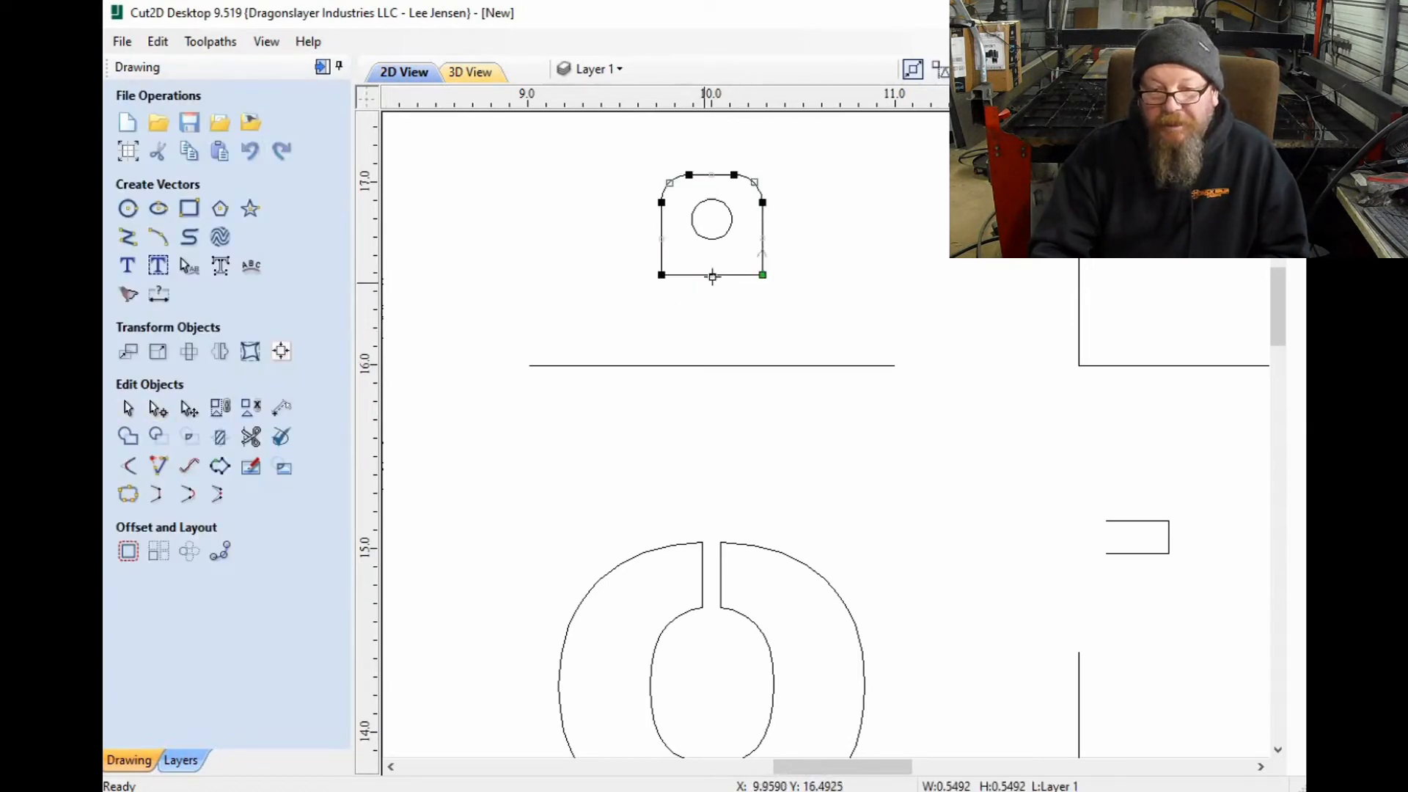
key("d")
left_click(720, 299)
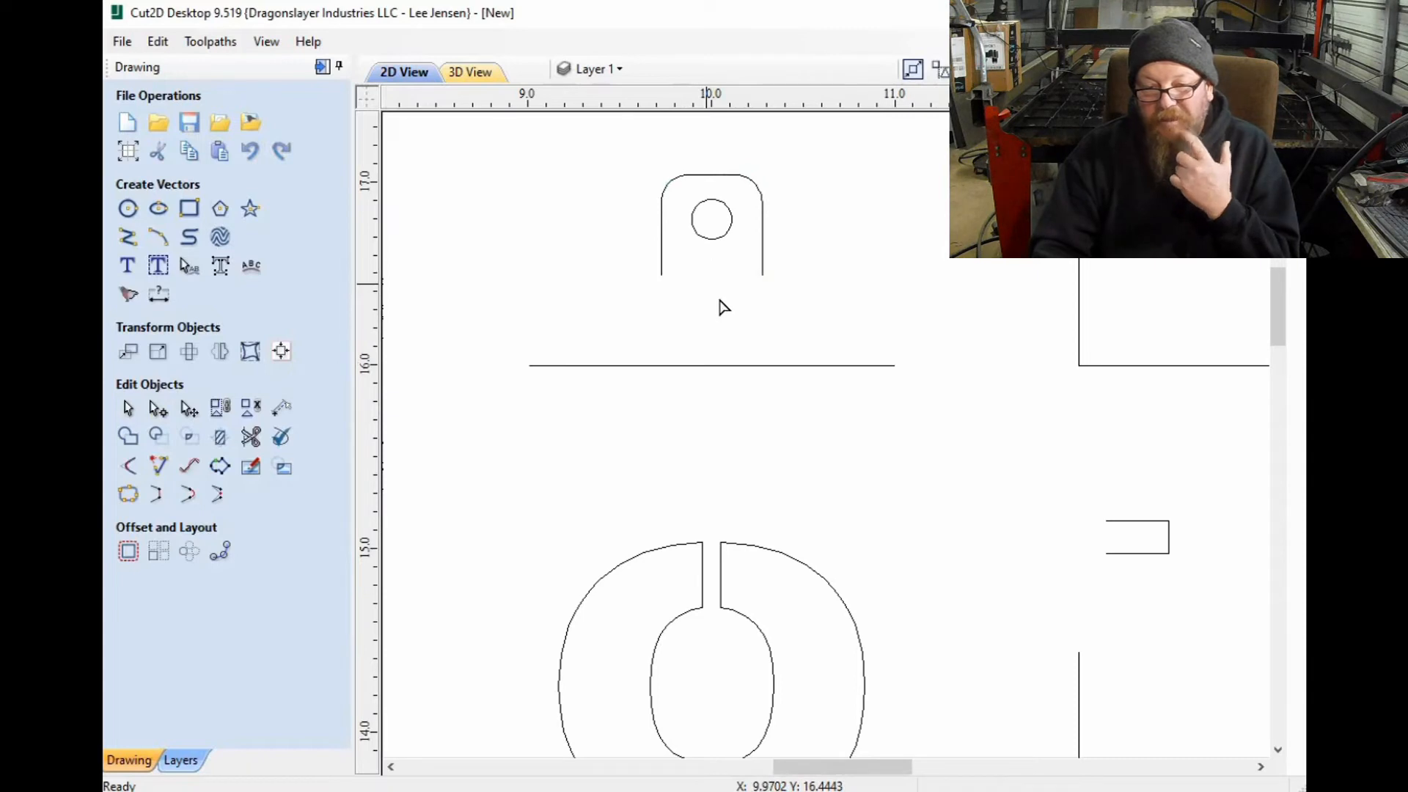
Step: Validate all vectors in the drawing for zero-length spans, overlaps and intersections, and close the validator
scroll(667, 283, "down", 2)
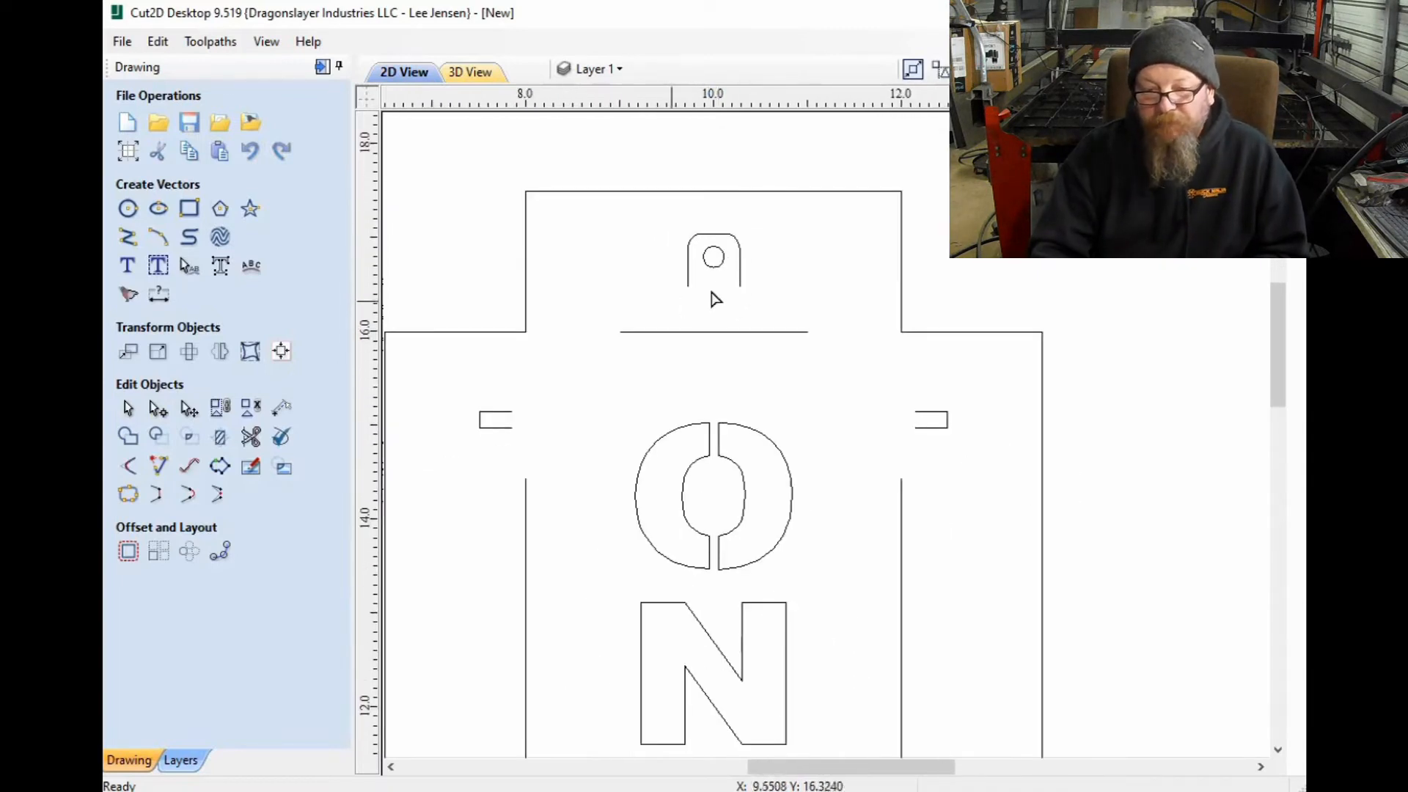
scroll(737, 283, "down", 3)
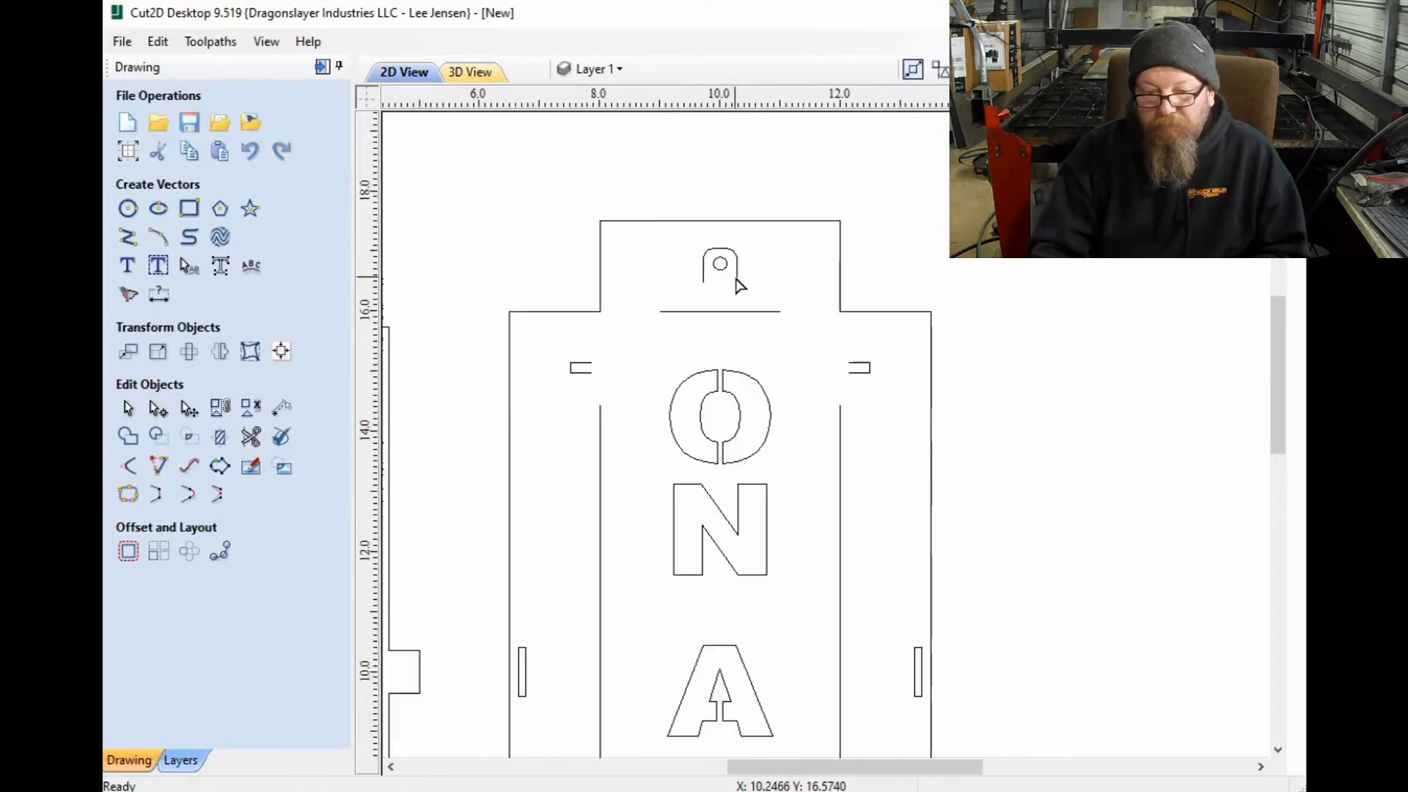
scroll(738, 286, "down", 2)
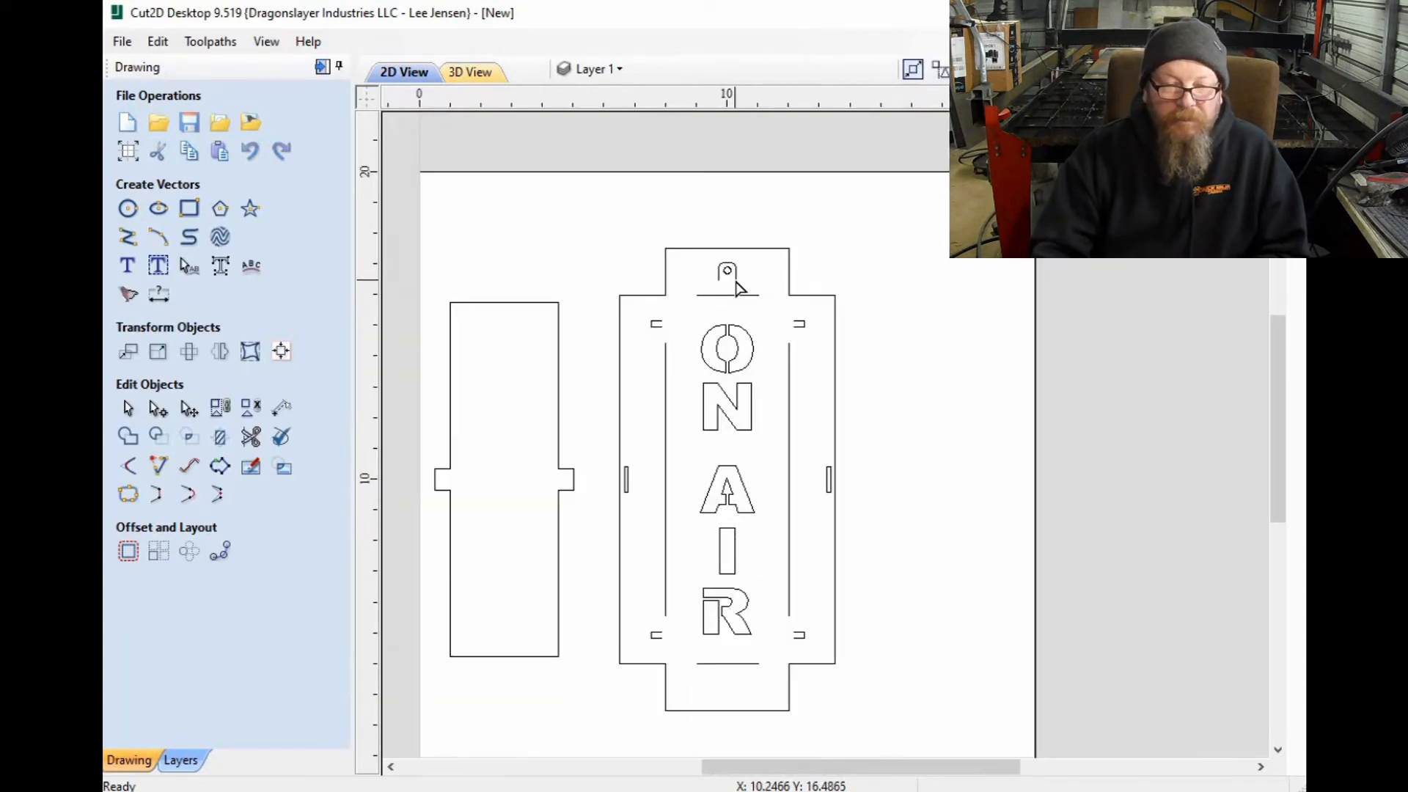
left_click(283, 438)
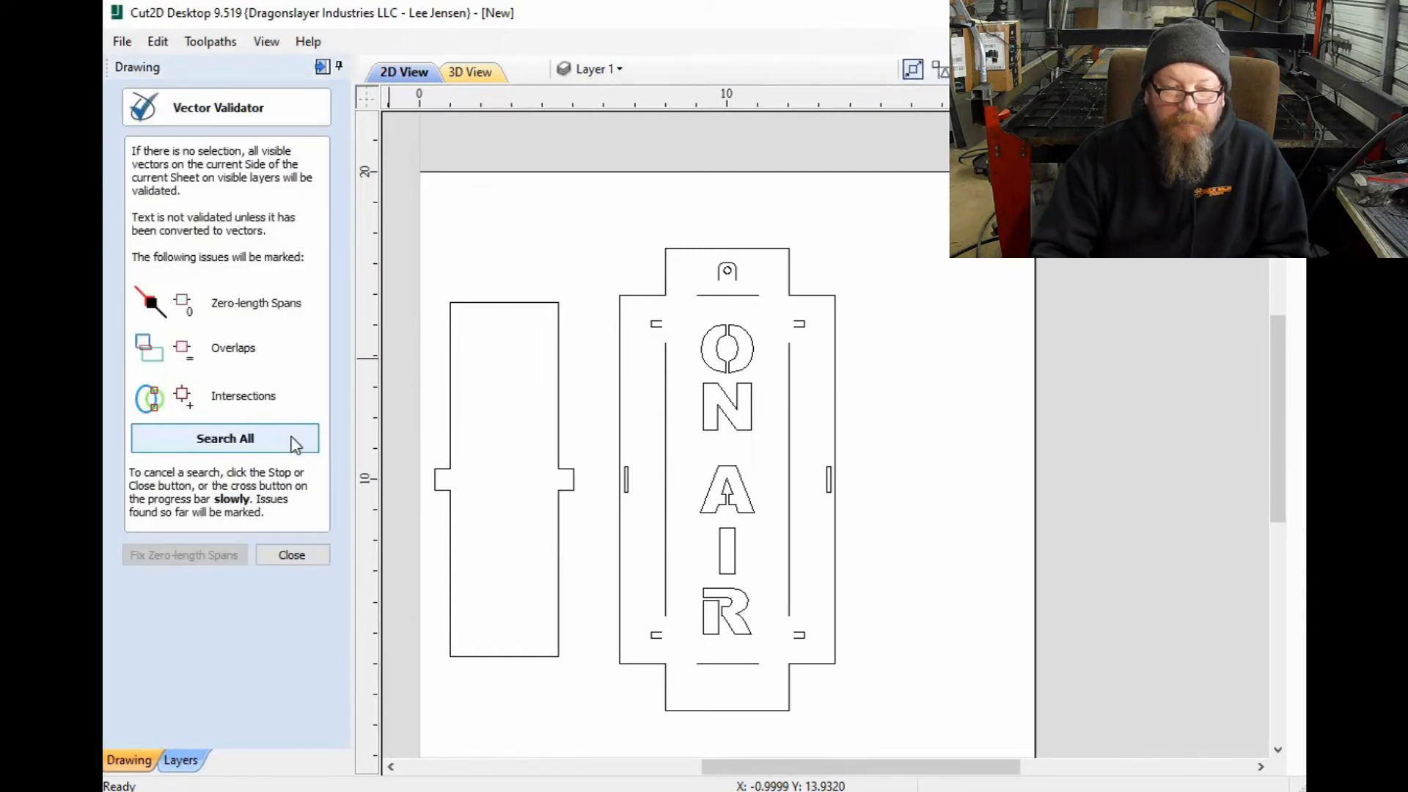
left_click(292, 438)
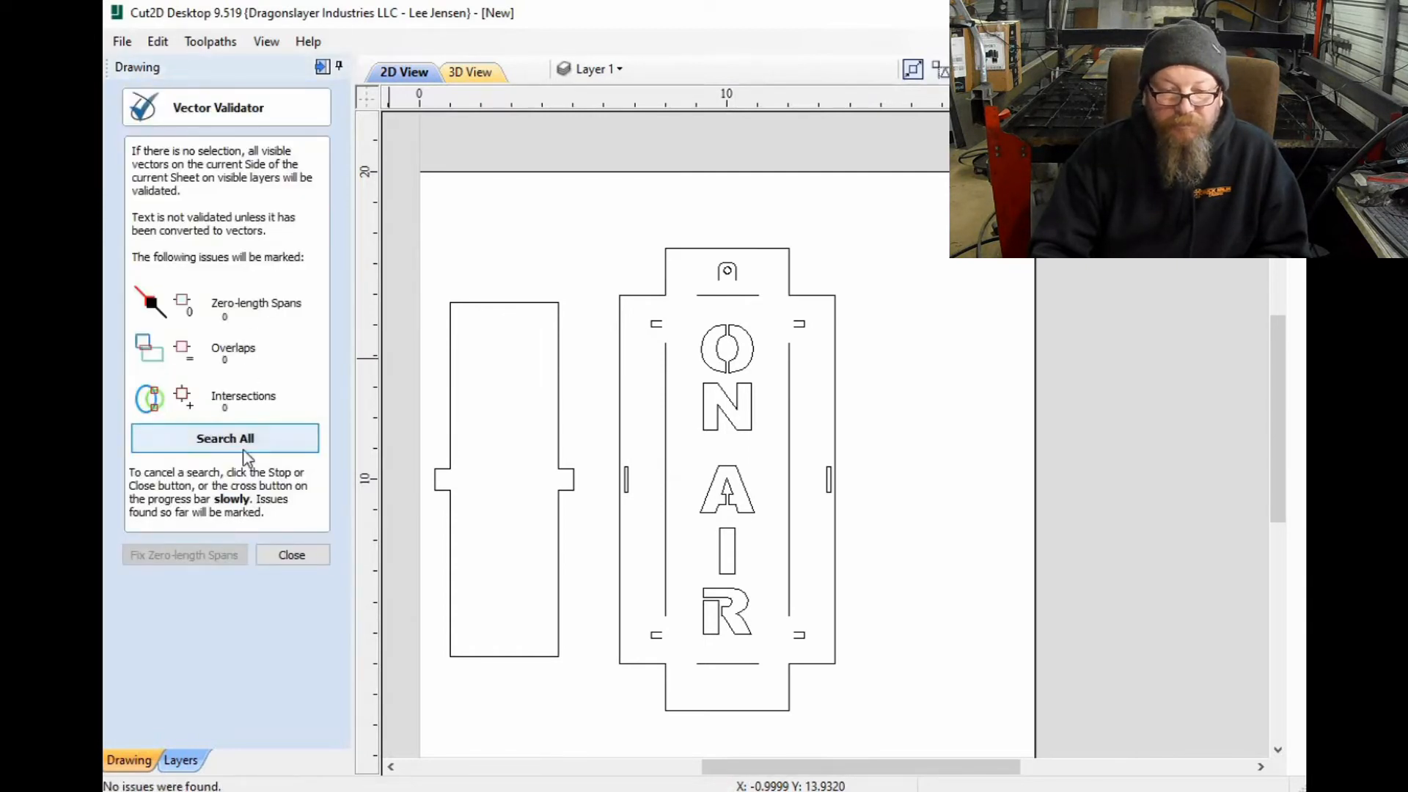
left_click(297, 557)
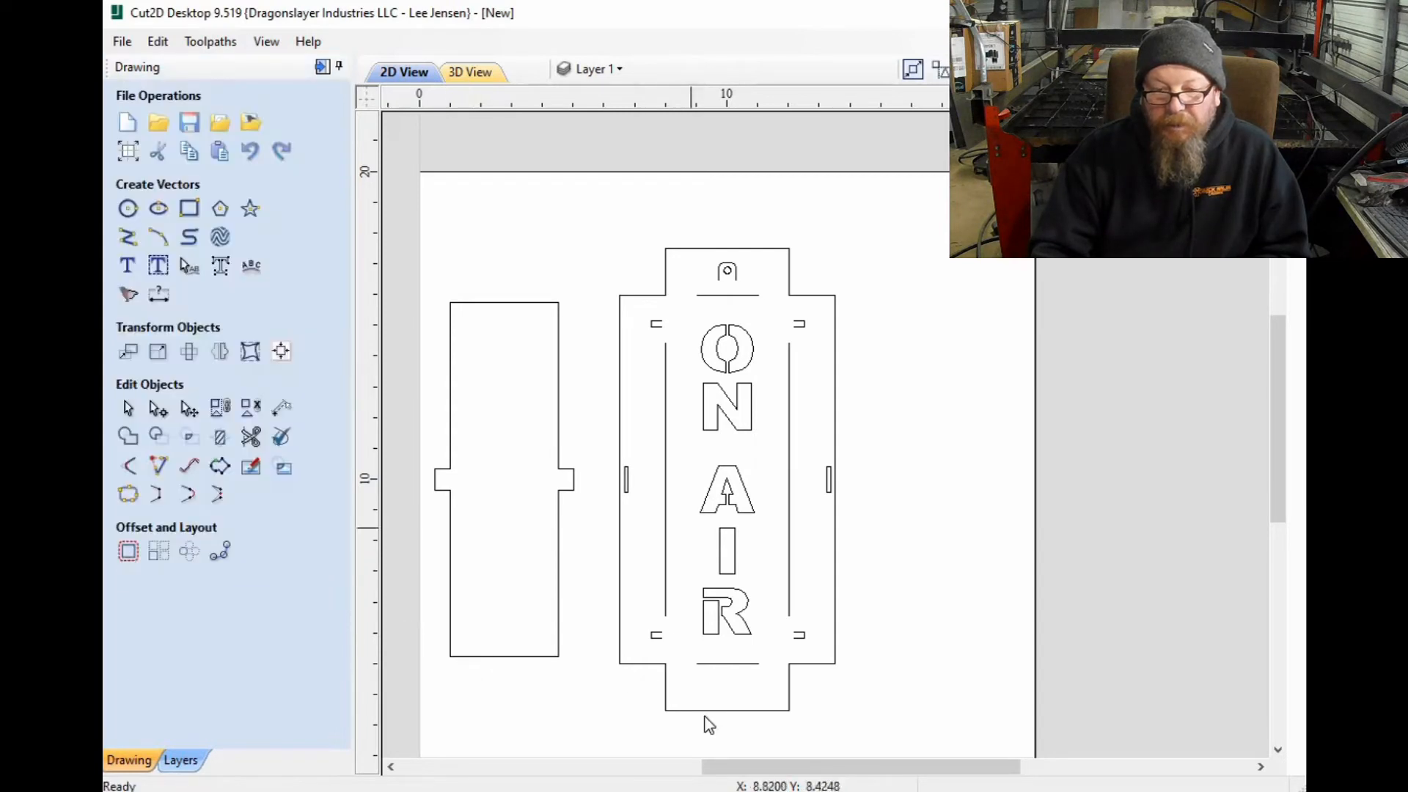
Step: Start saving the drawing under a new name and browse to the MyStuff folder inside 1DSIndustries
scroll(704, 722, "down", 1)
scroll(708, 725, "up", 1)
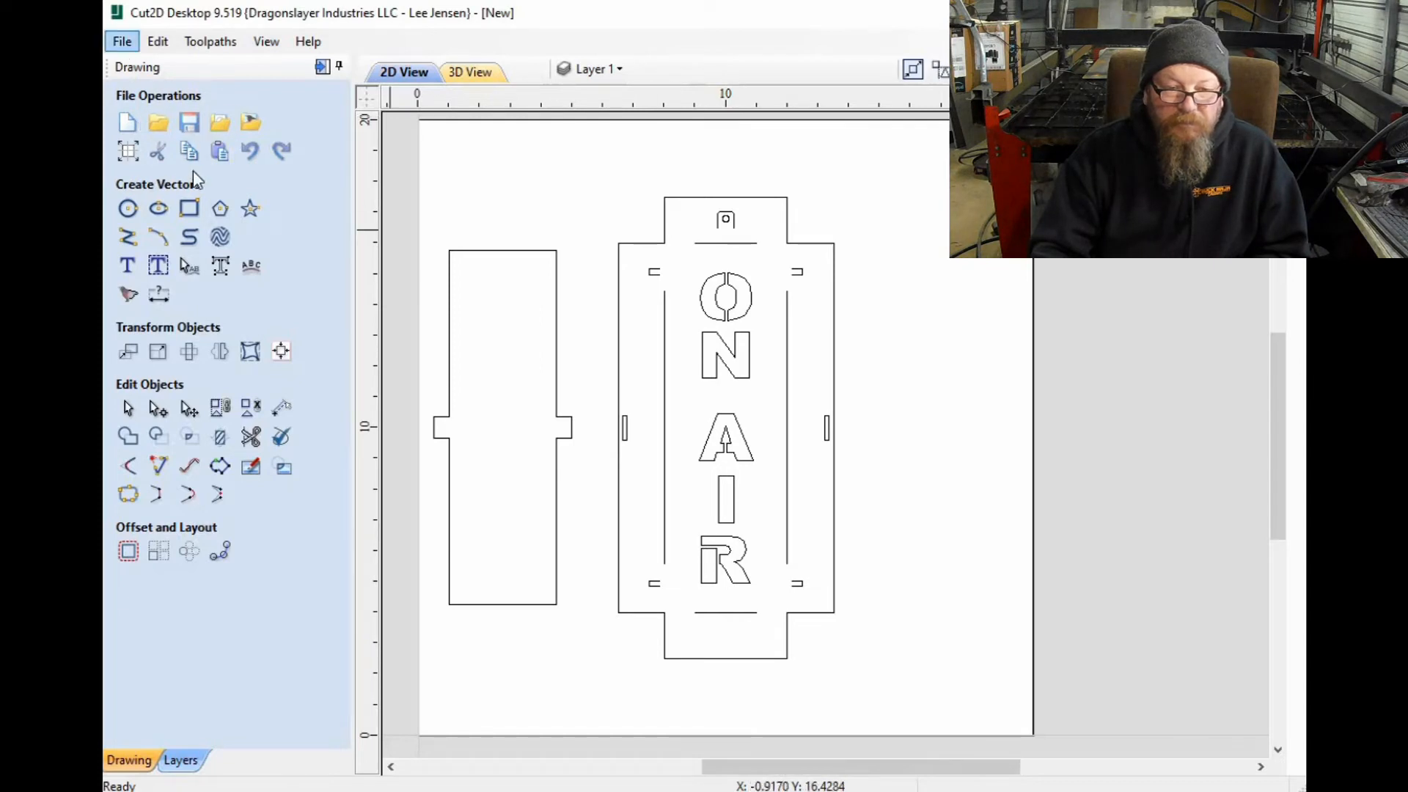
key("alt+f")
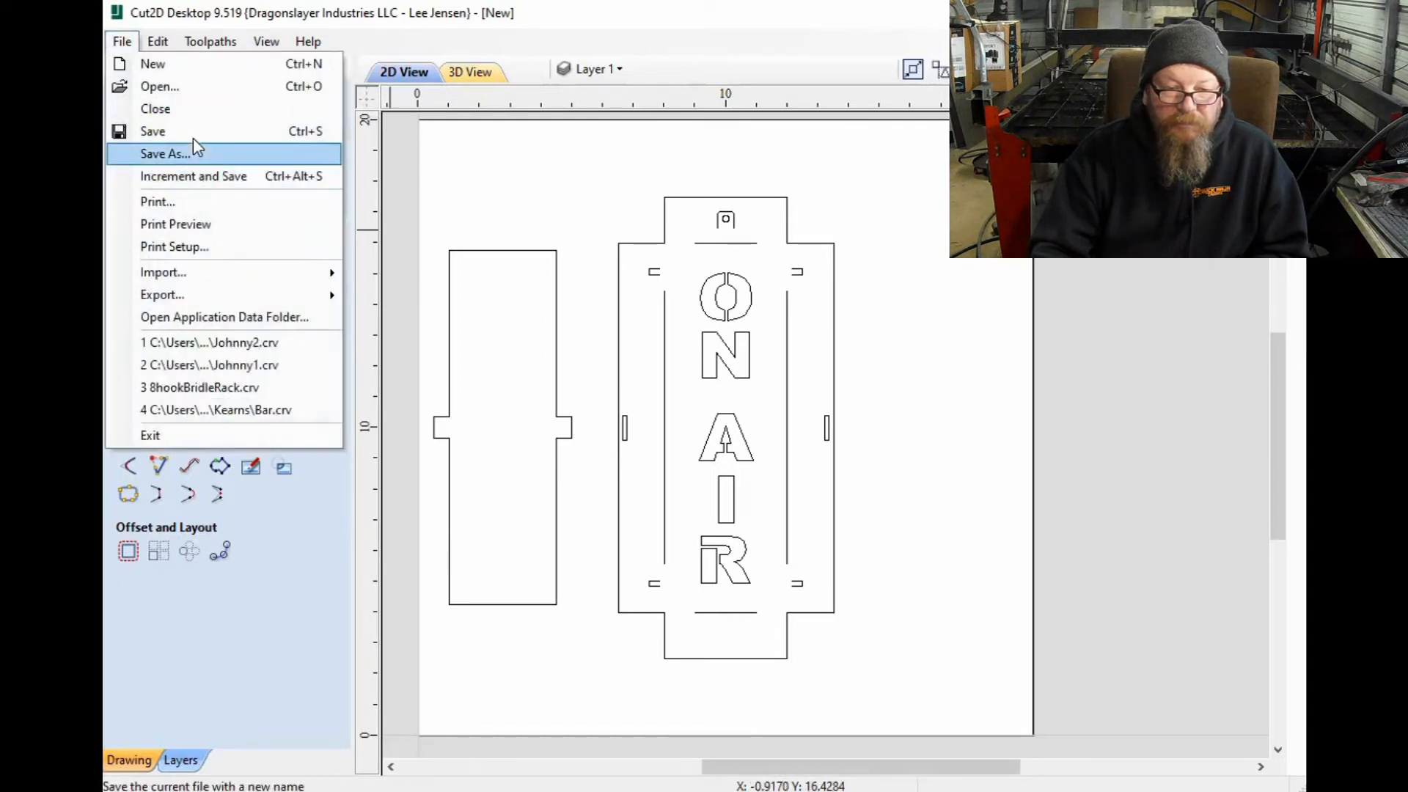
key("Down")
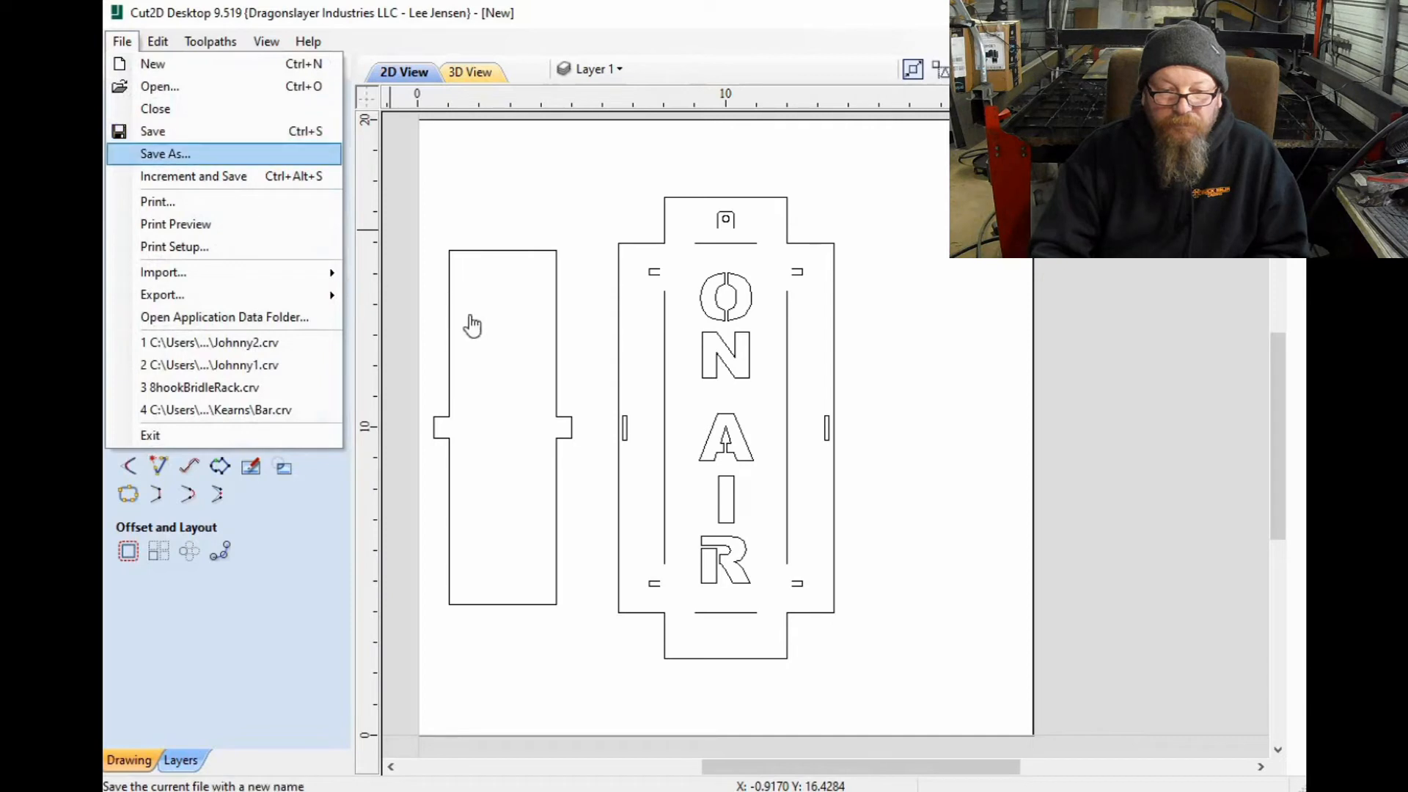
key("Return")
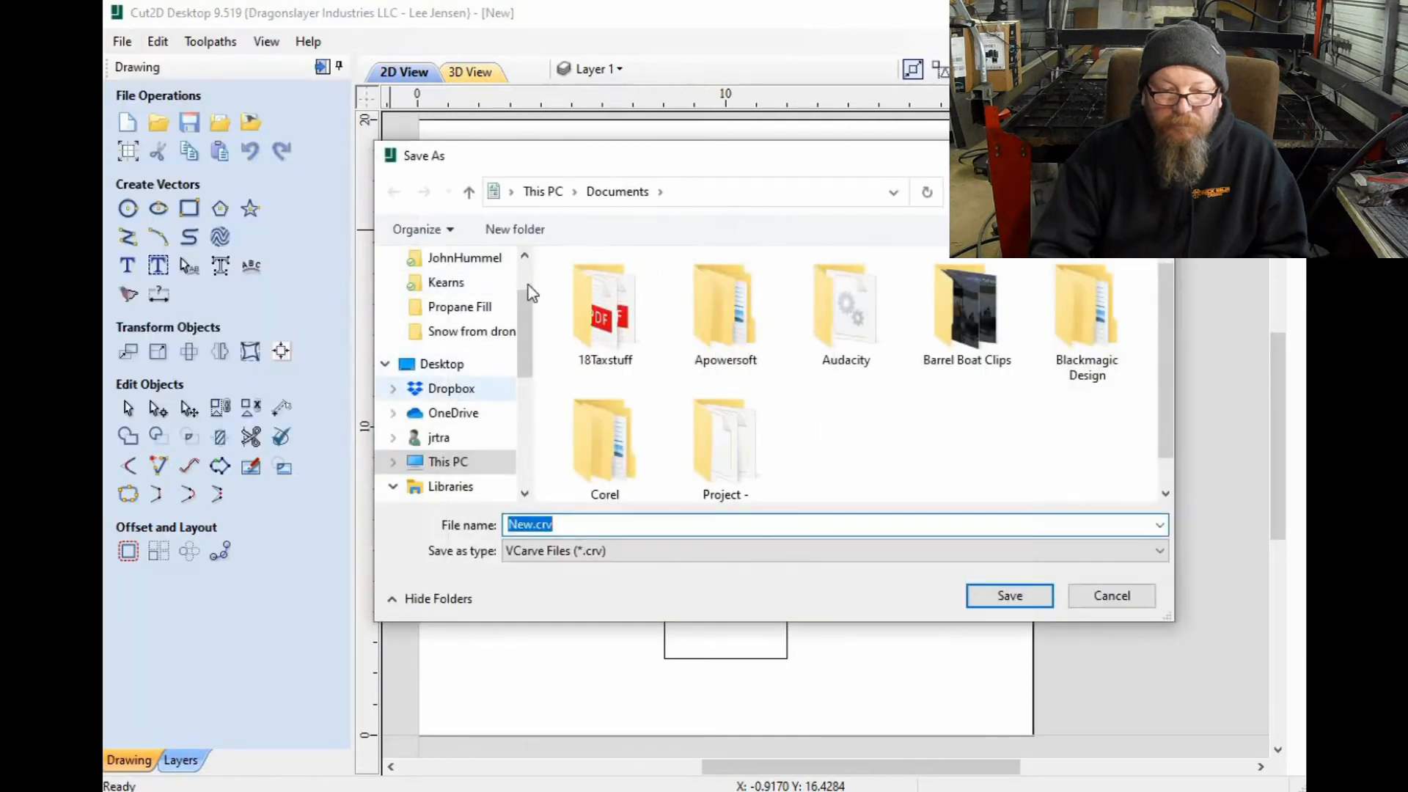
scroll(473, 330, "up", 1)
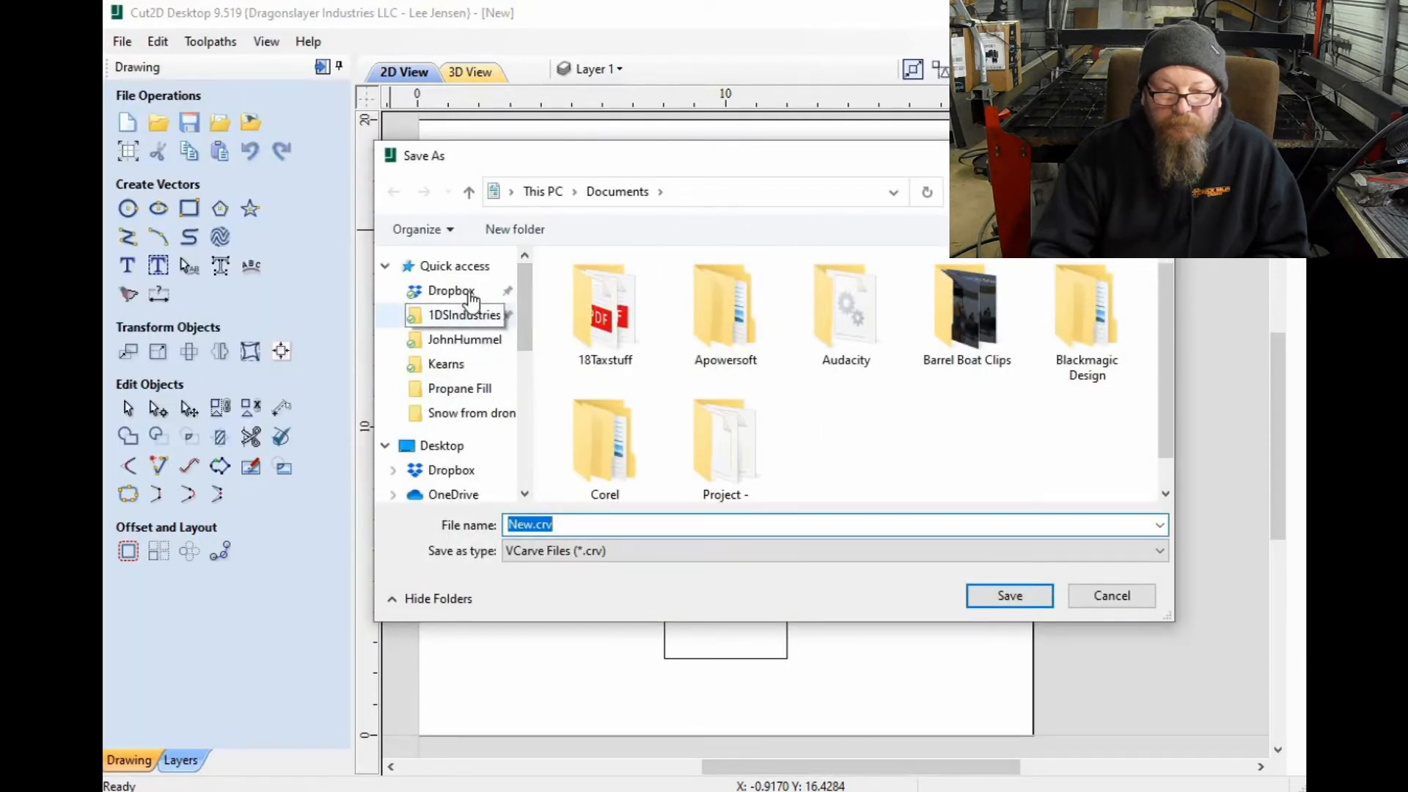
left_click(470, 315)
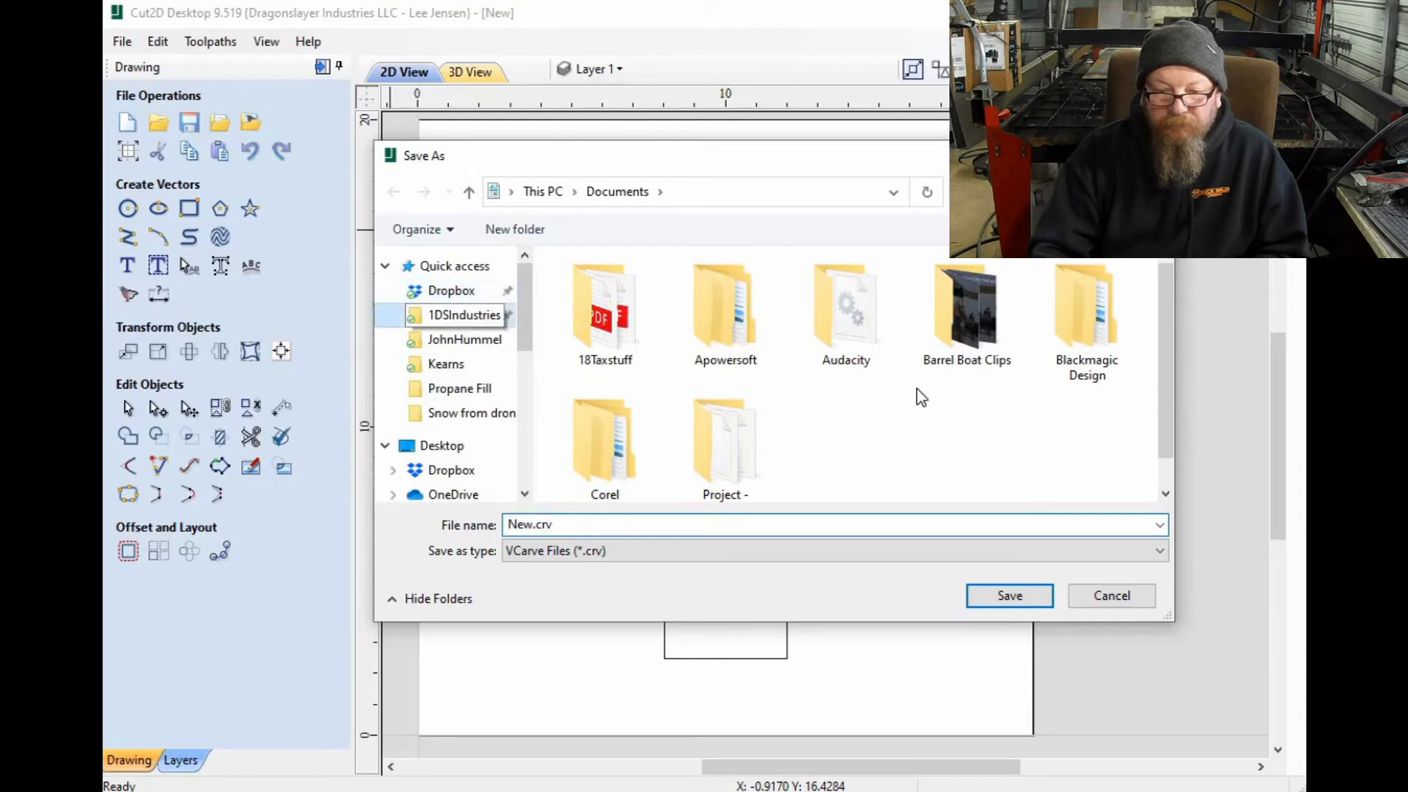
scroll(671, 374, "down", 5)
scroll(659, 391, "down", 15)
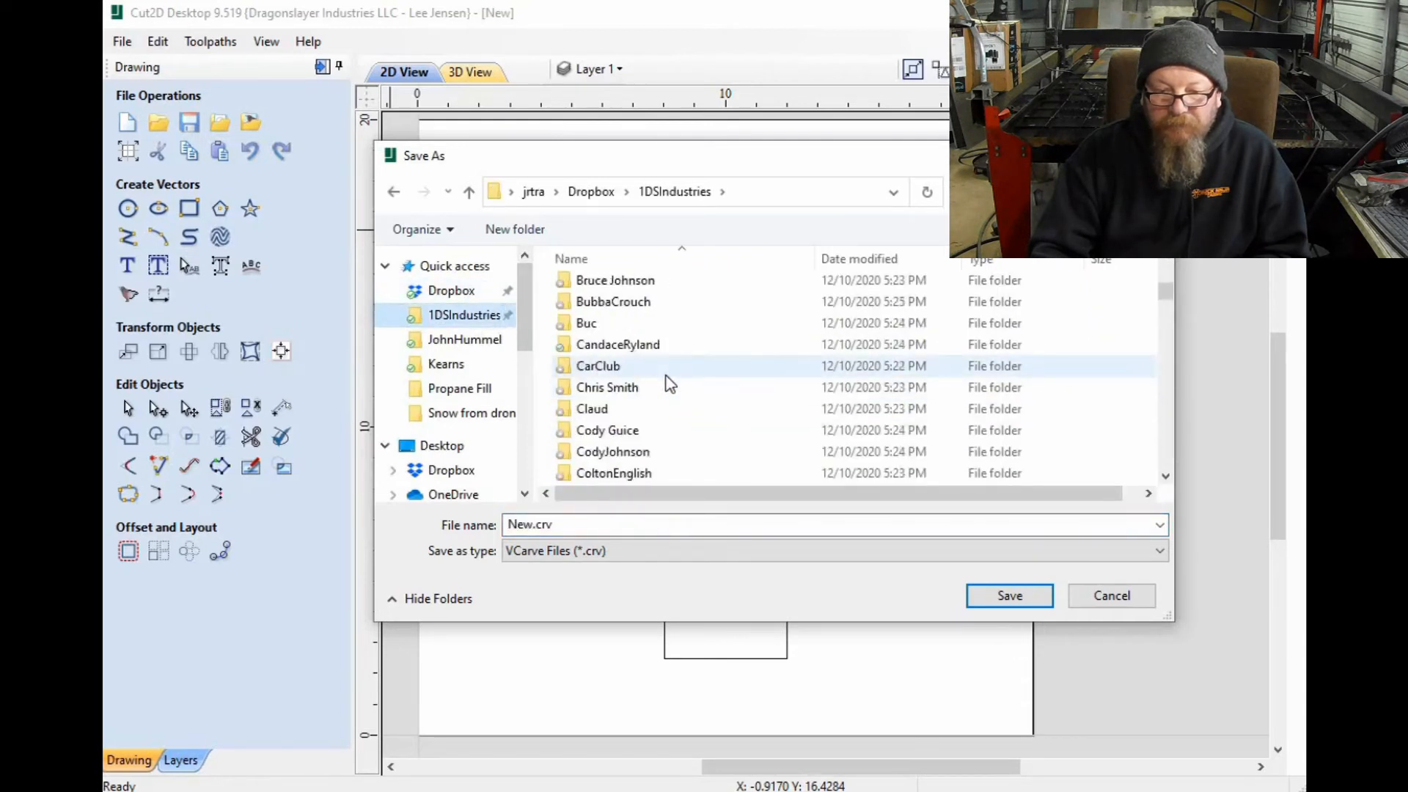
scroll(659, 392, "down", 15)
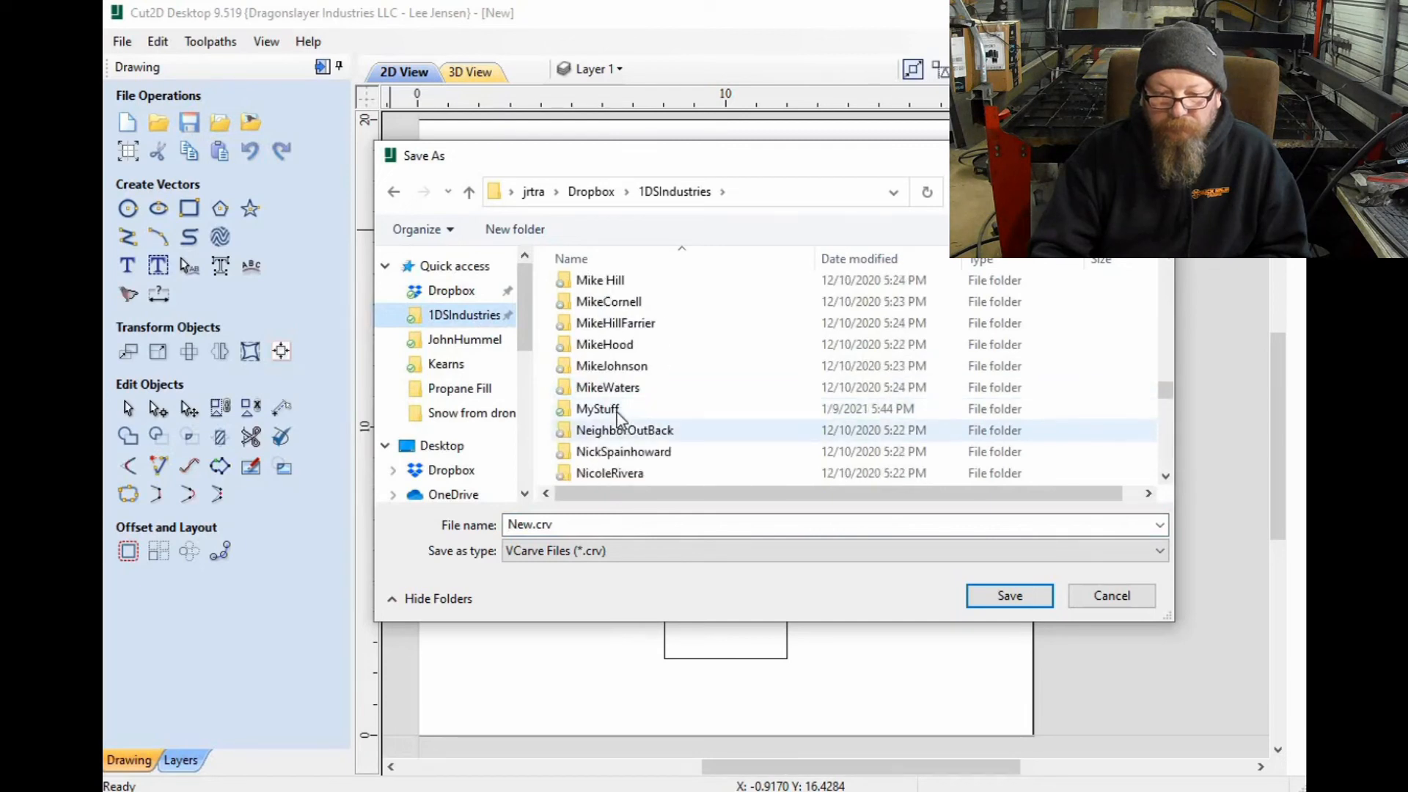
double_click(619, 408)
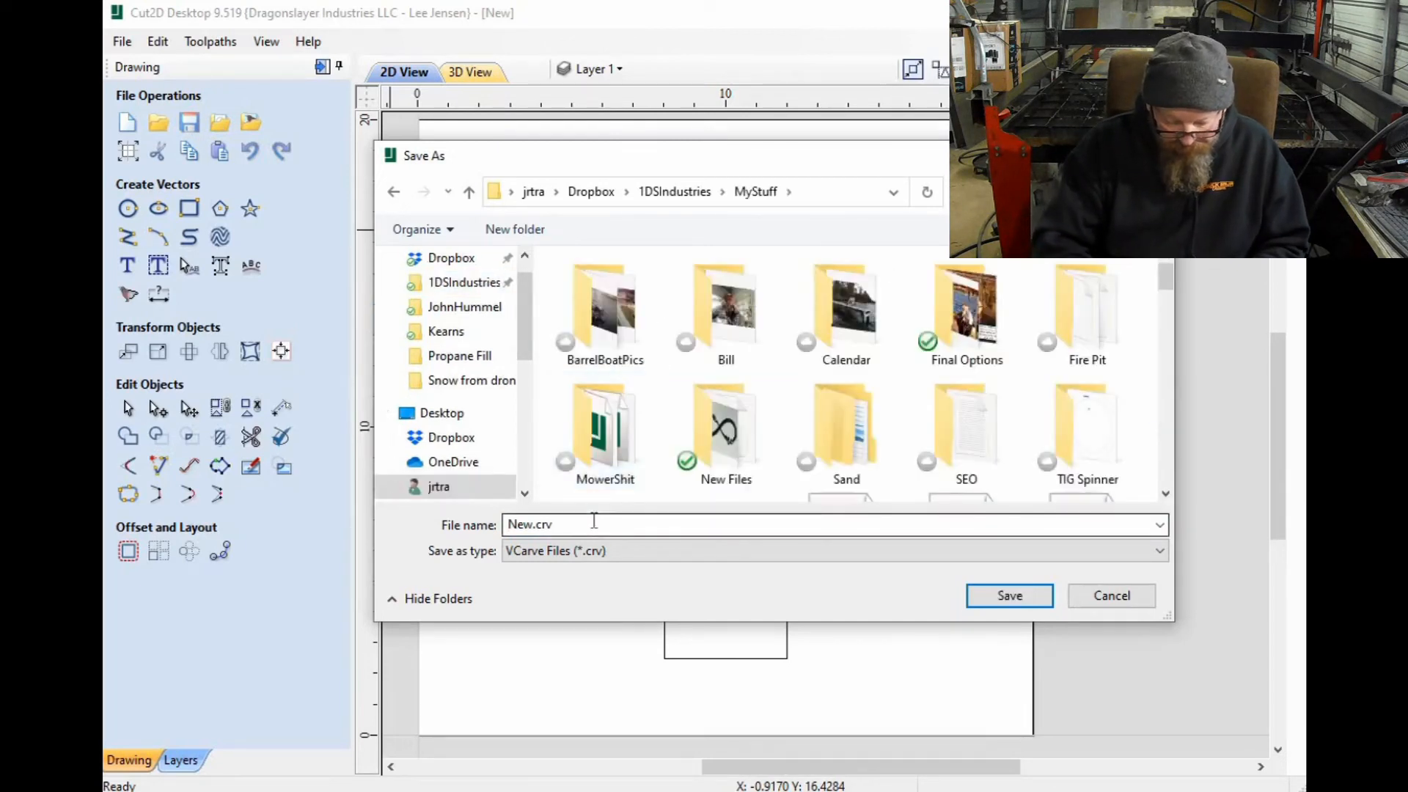
Step: Name the file On Air and save it as a VCarve file in MyStuff
type("o")
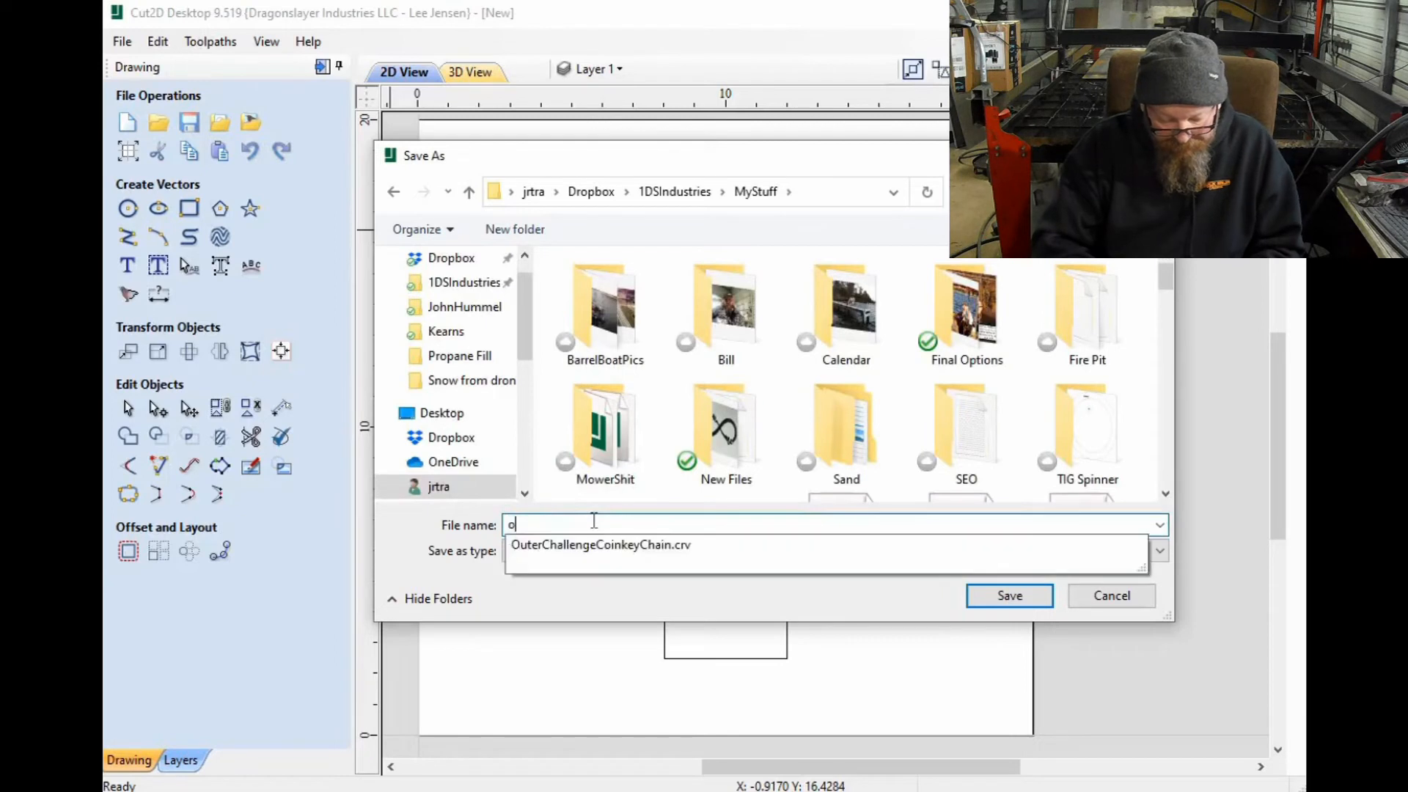
type("NalR")
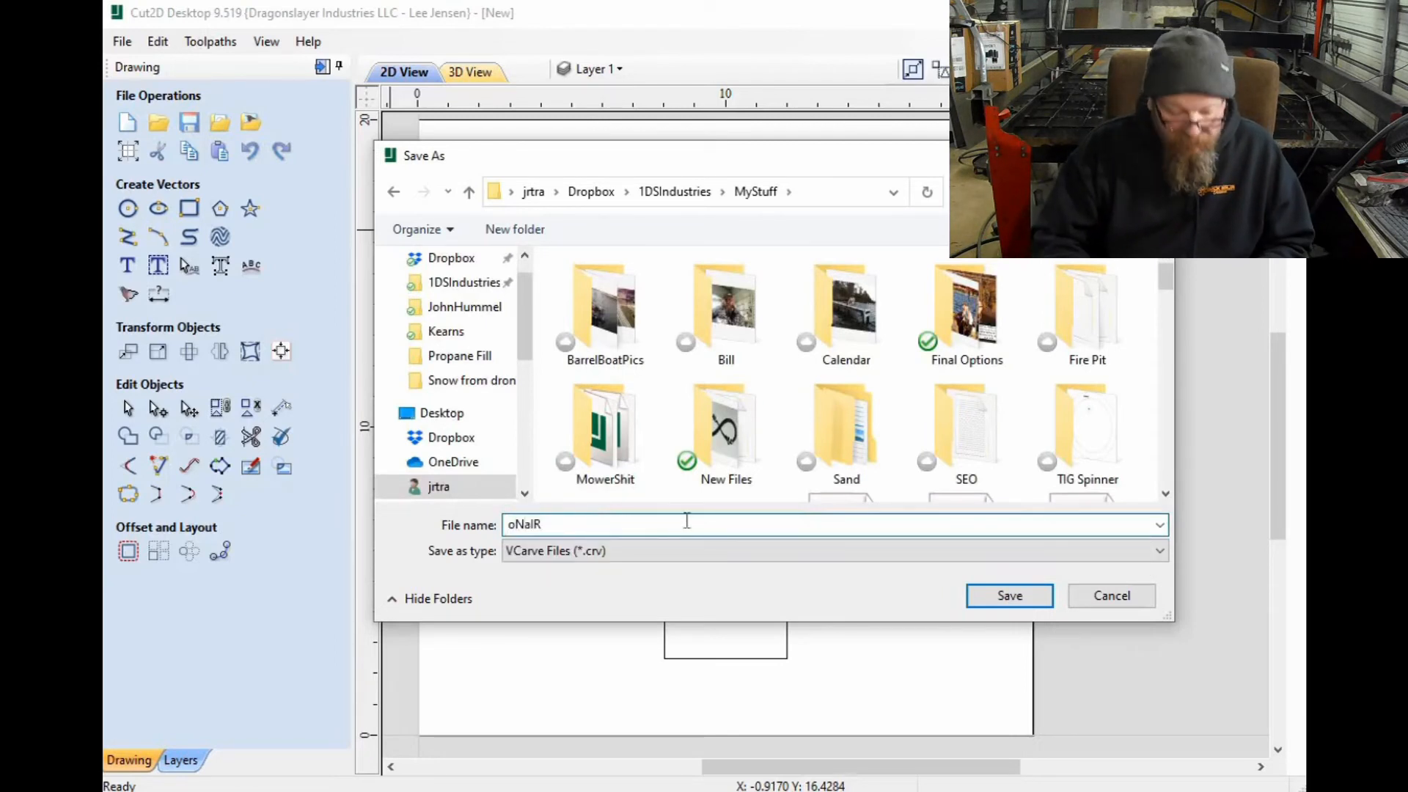
key("BackSpace")
key("BackSpace")
key("BackSpace")
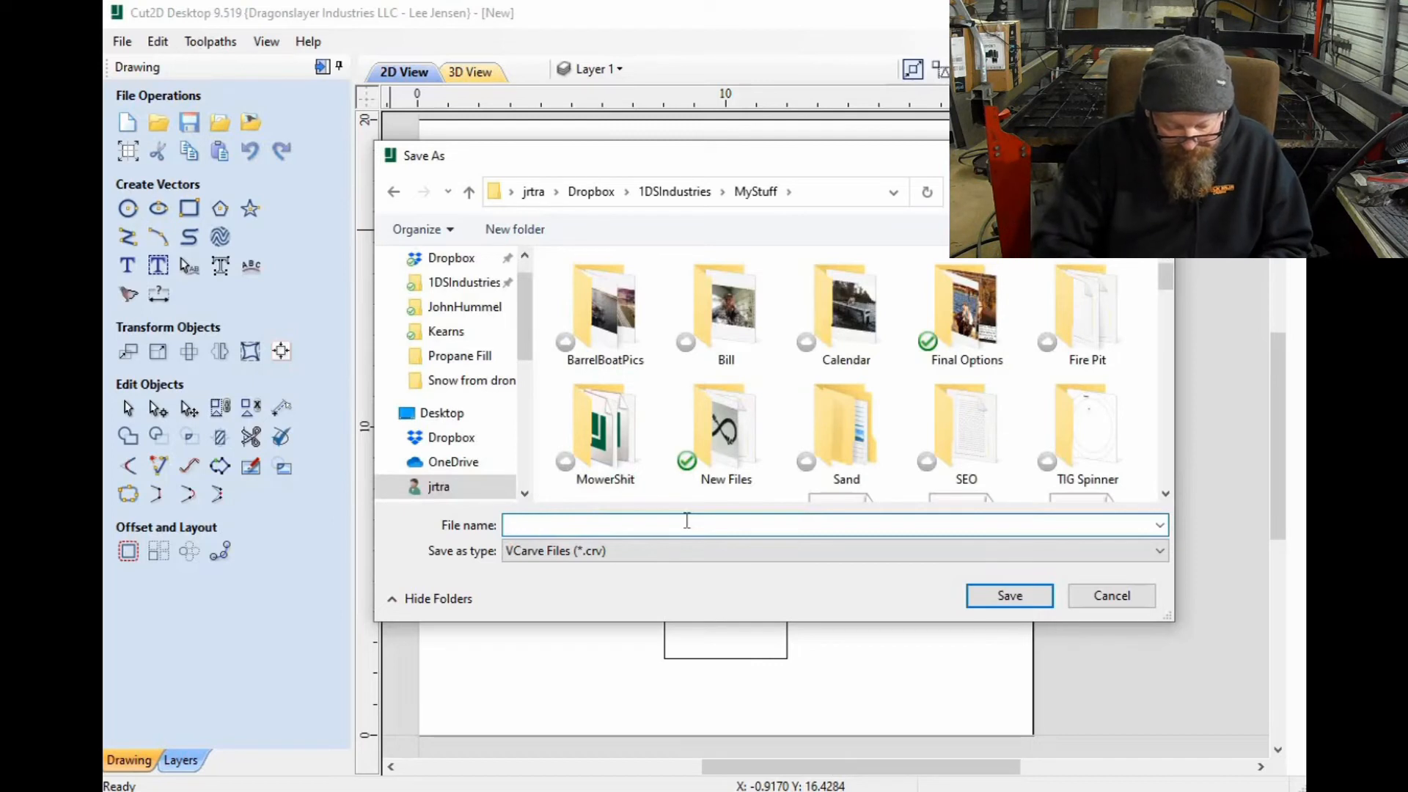
type("On")
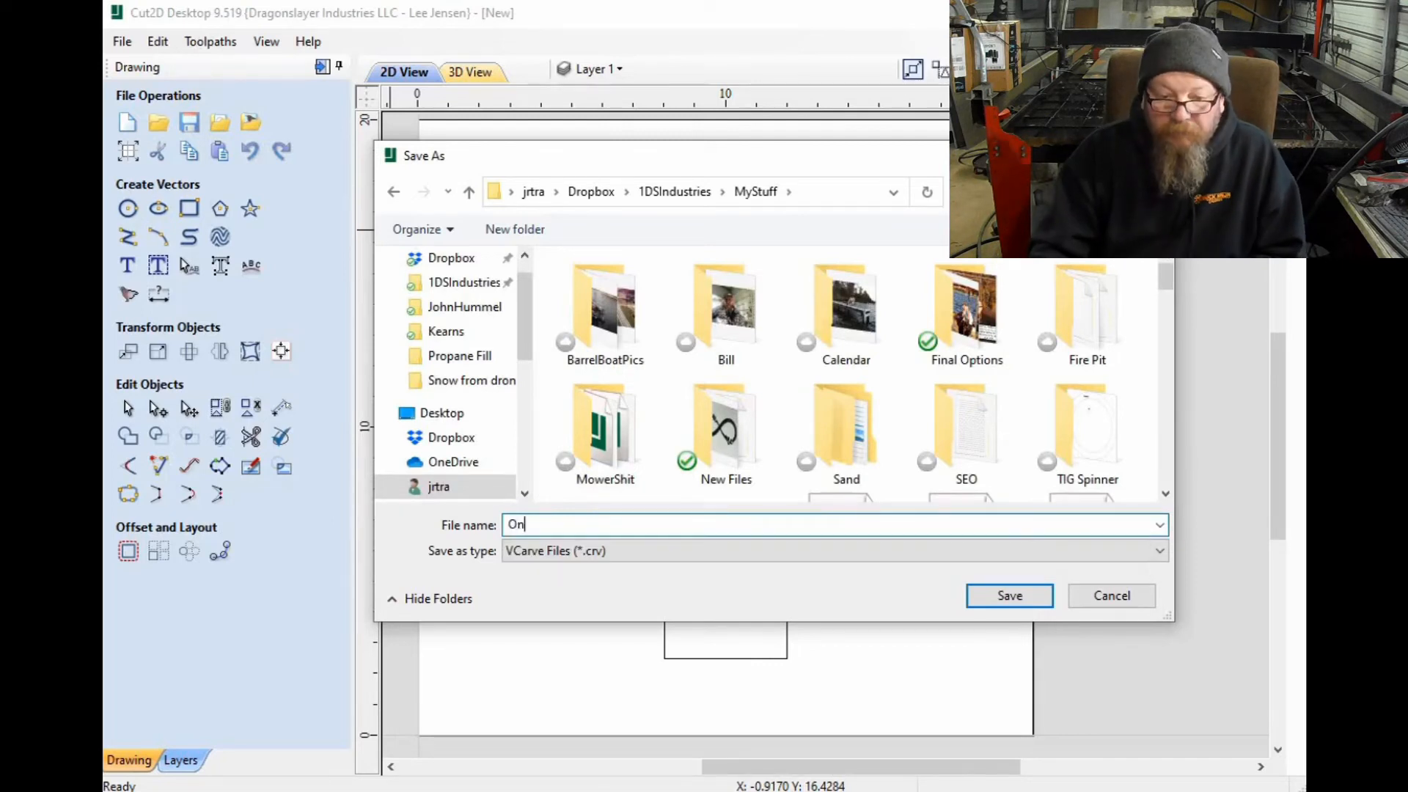
type(" Air")
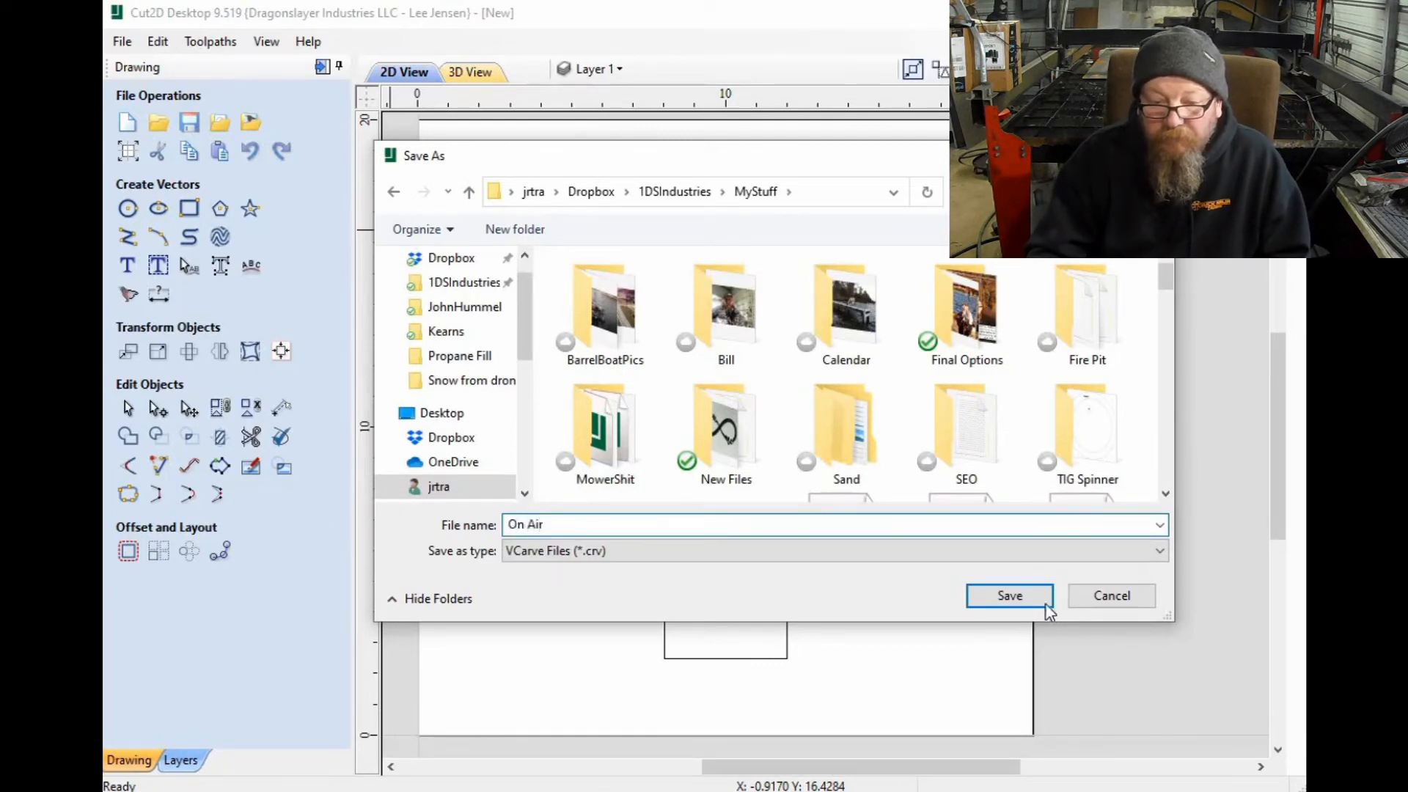
key("Return")
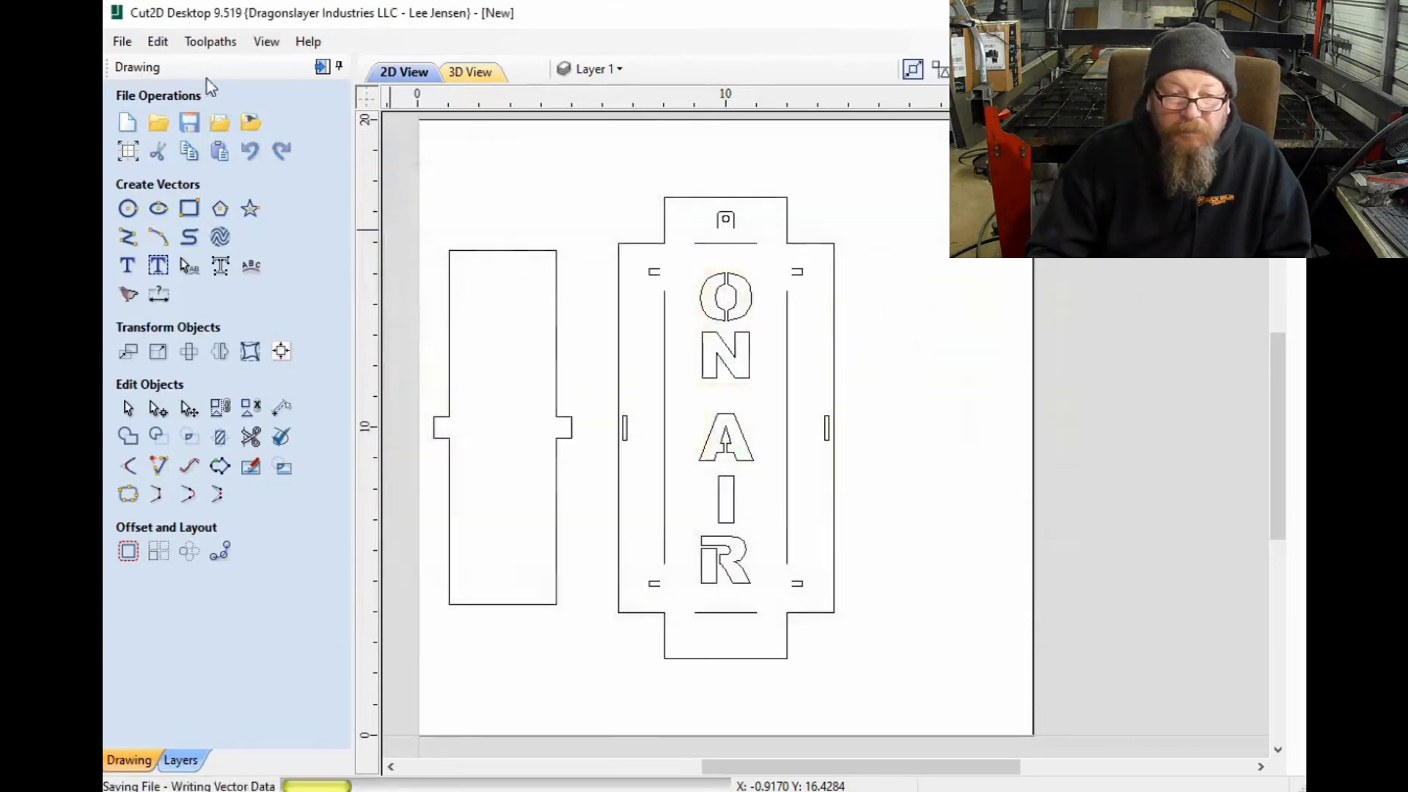
Step: Export the sign and insert panel vectors as On Air.dxf to the MyStuff folder
left_click(122, 41)
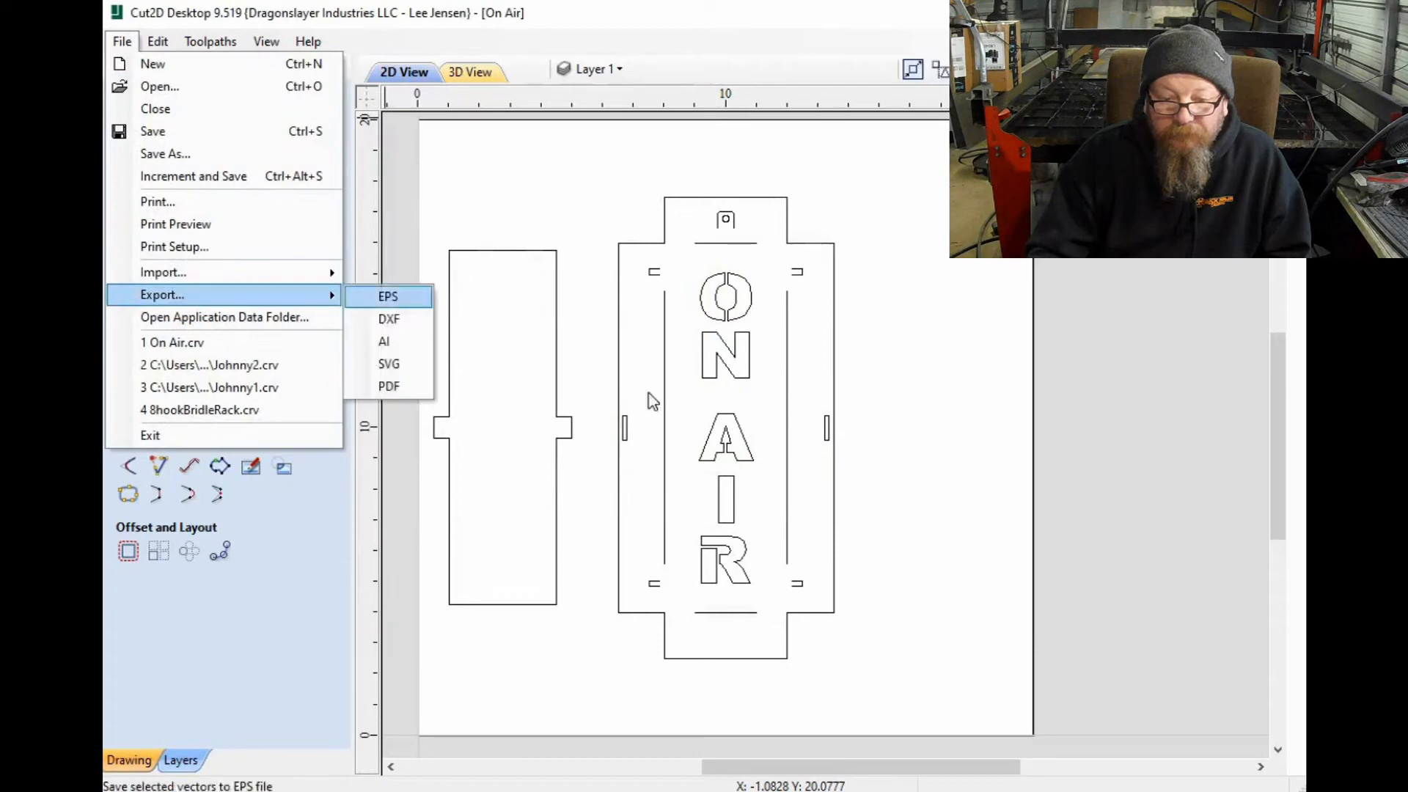
left_click(392, 317)
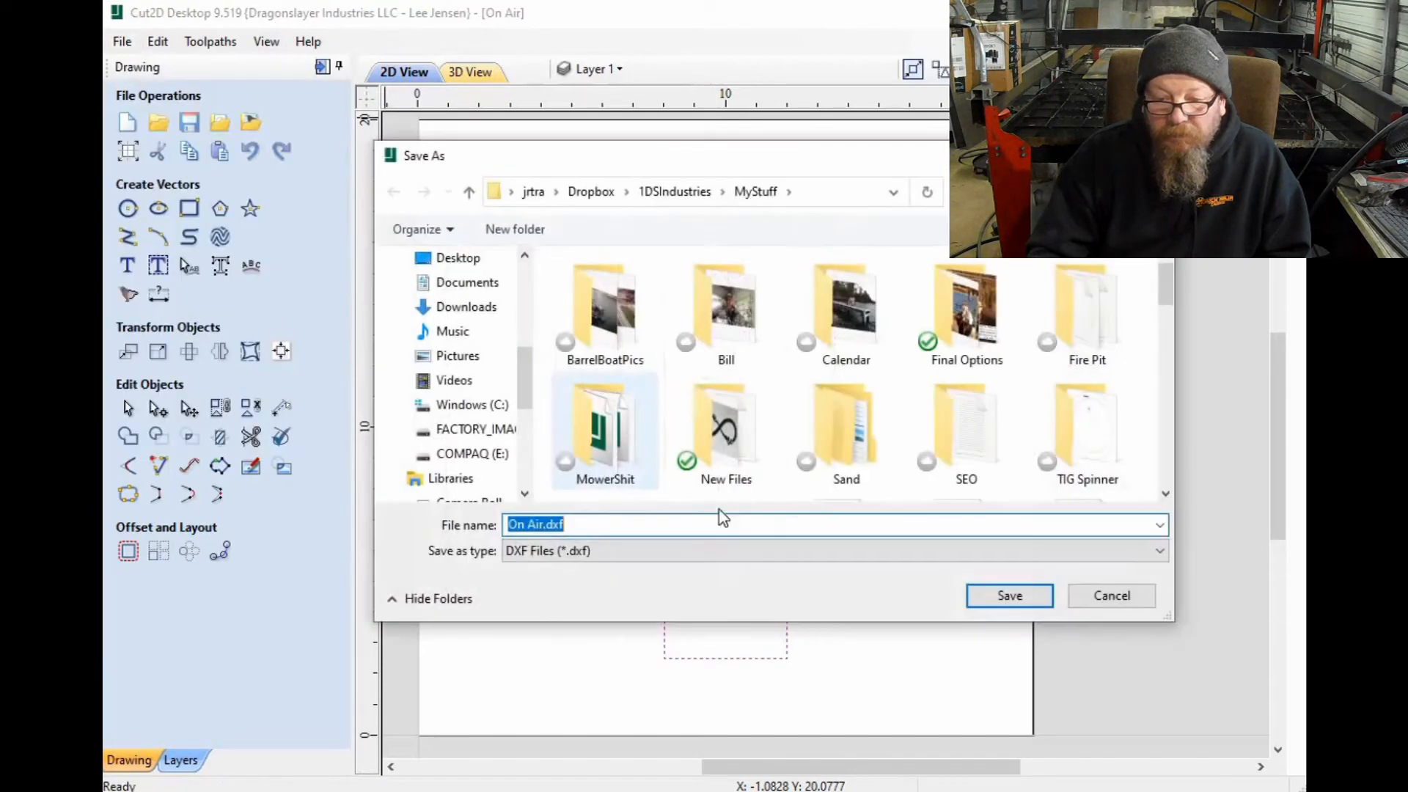
left_click(1005, 597)
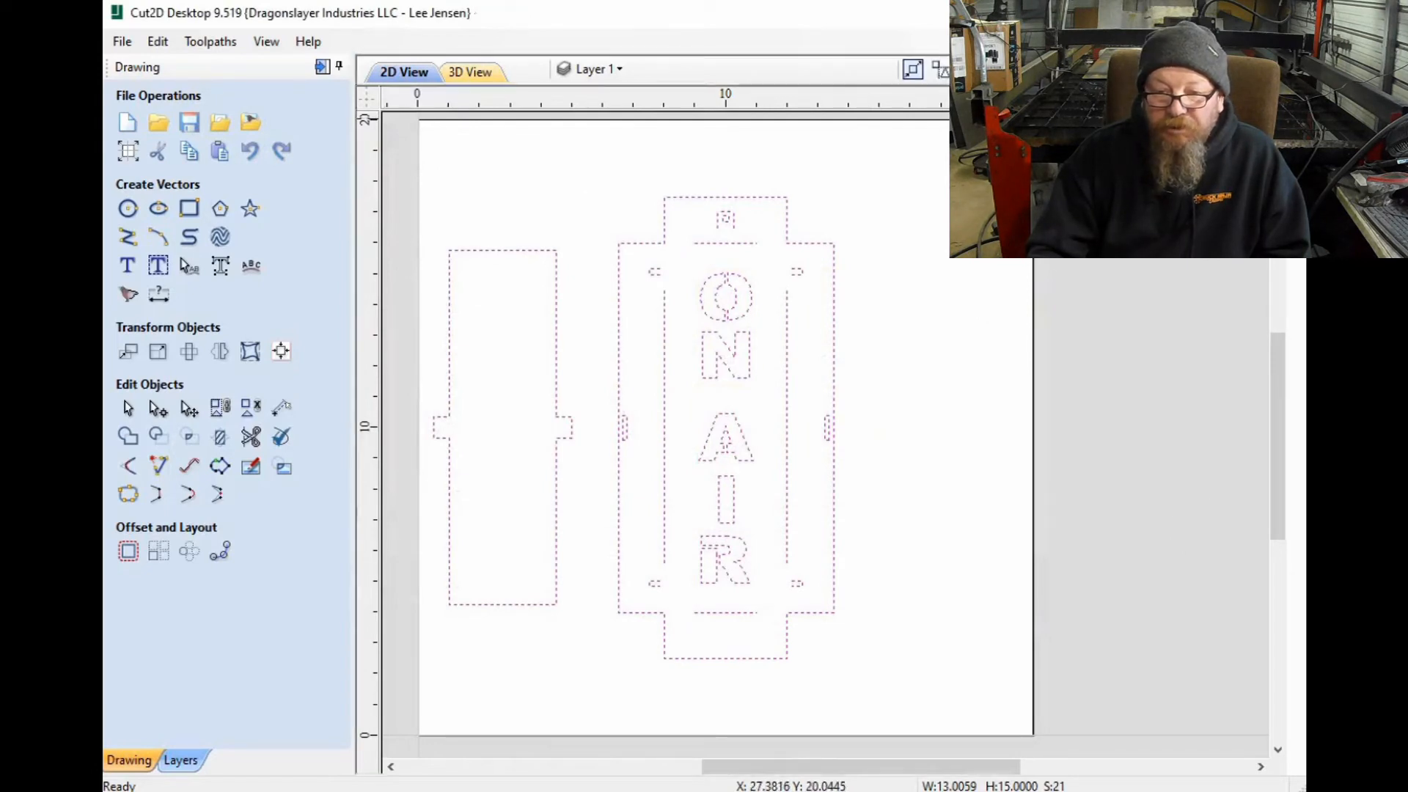
Step: Switch to SheetCam, start a new part and browse to the MyStuff folder inside 1DSIndustries
key("alt+Tab")
left_click(152, 54)
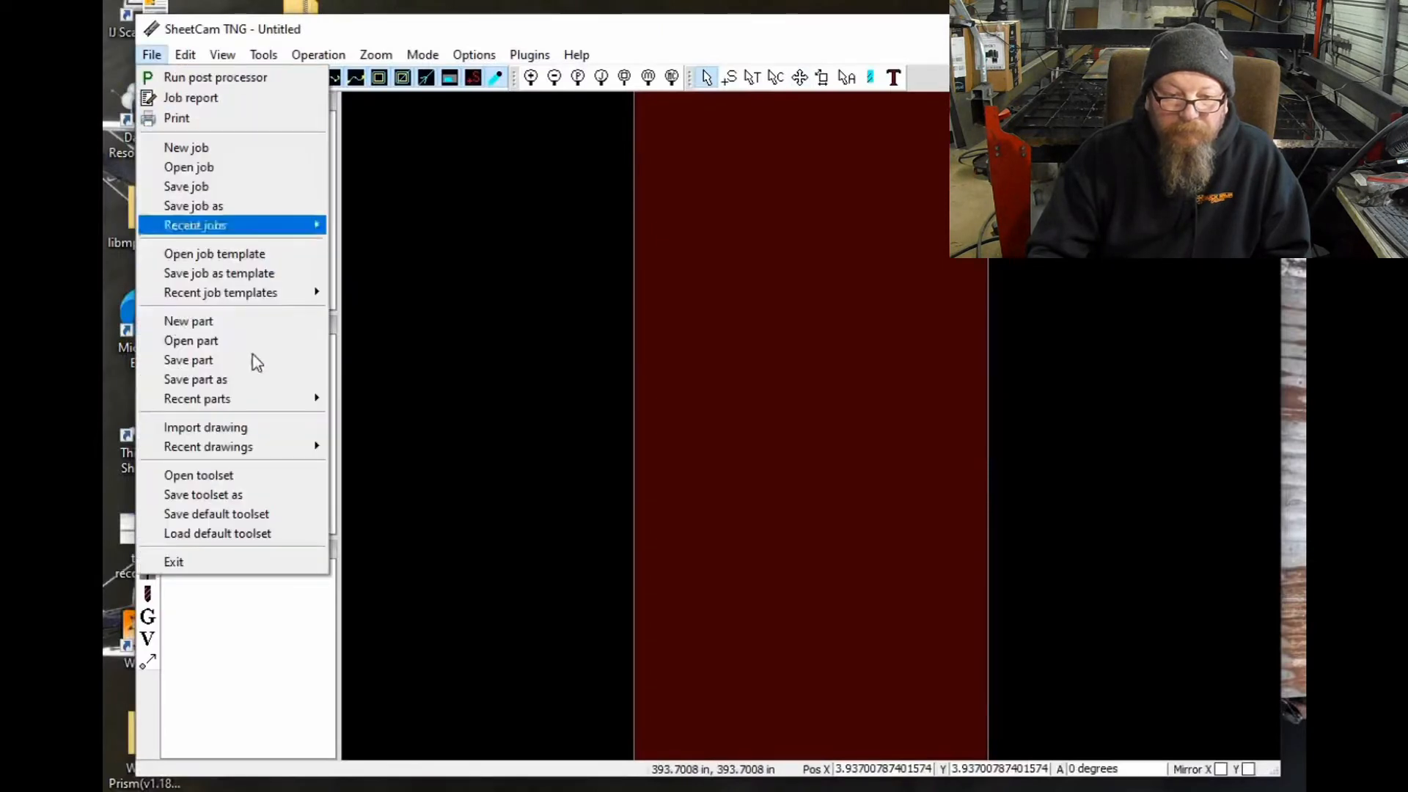
left_click(242, 322)
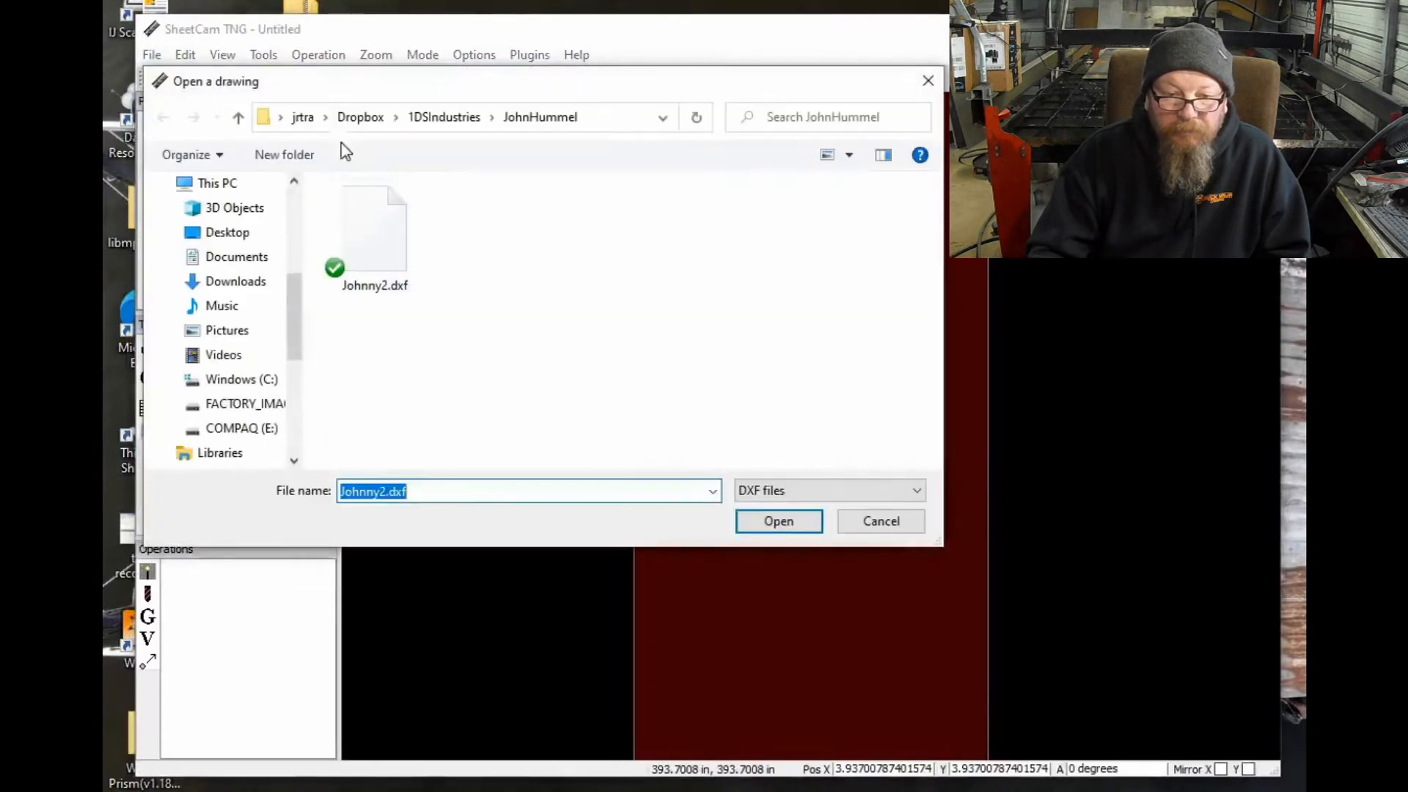
left_click(443, 117)
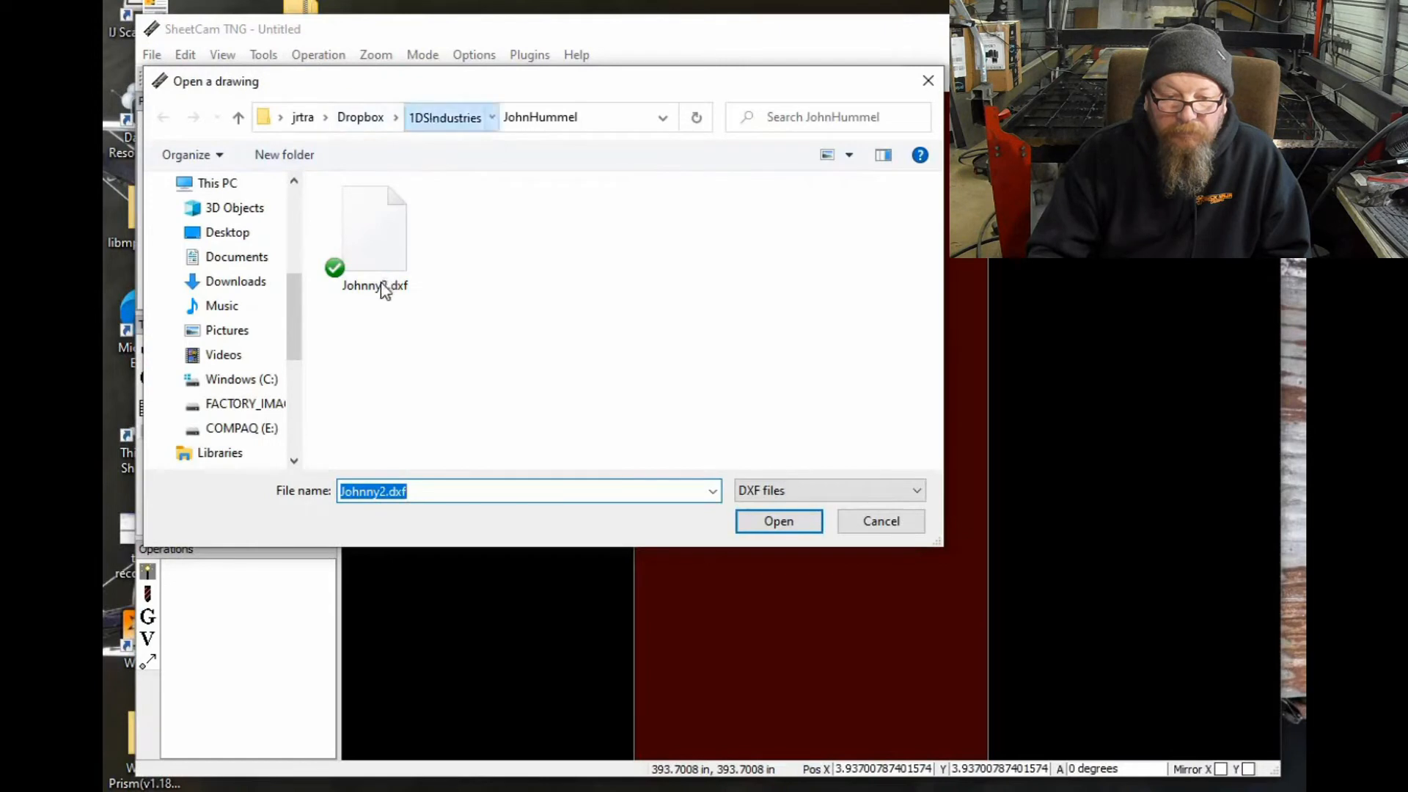
scroll(381, 289, "down", 7)
scroll(380, 299, "down", 5)
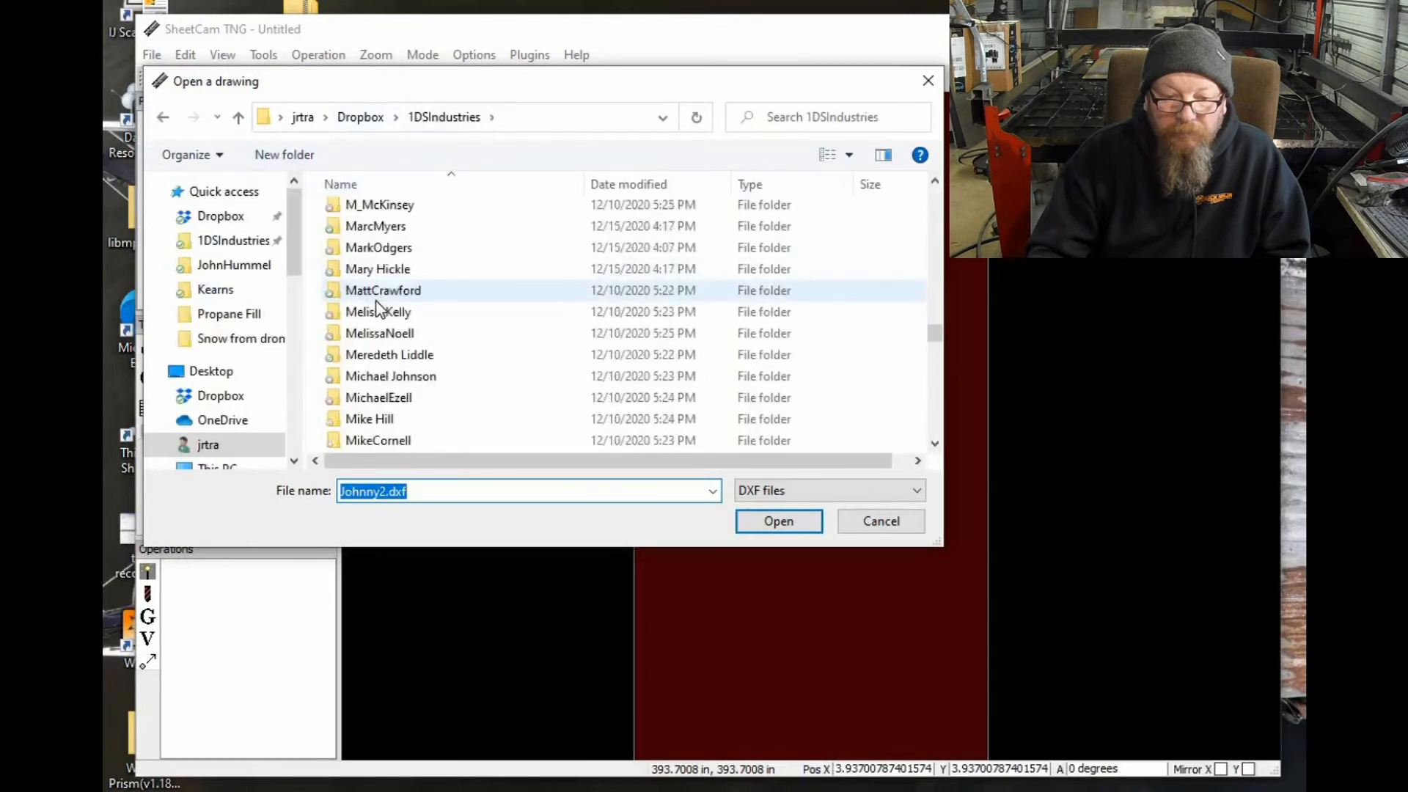
scroll(375, 301, "down", 3)
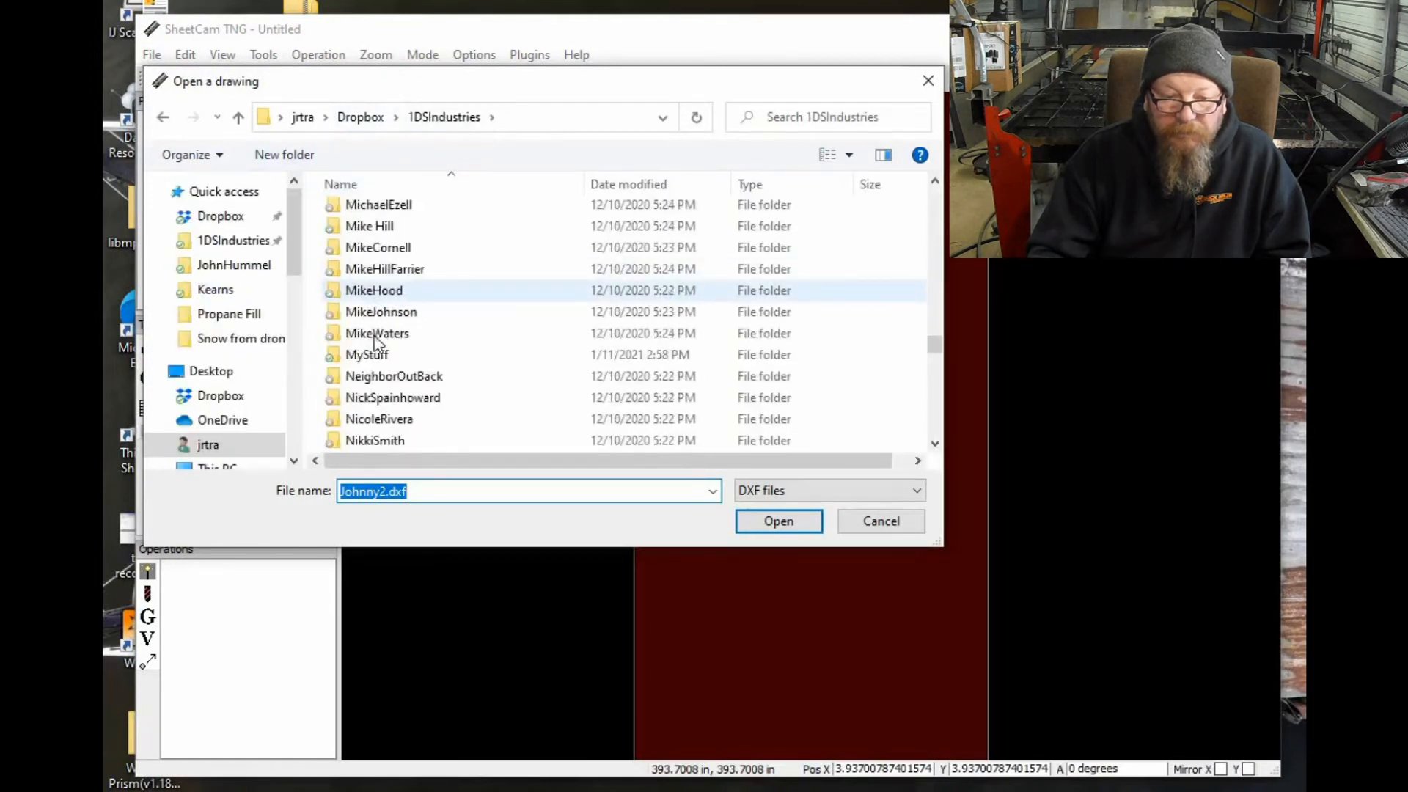
double_click(372, 358)
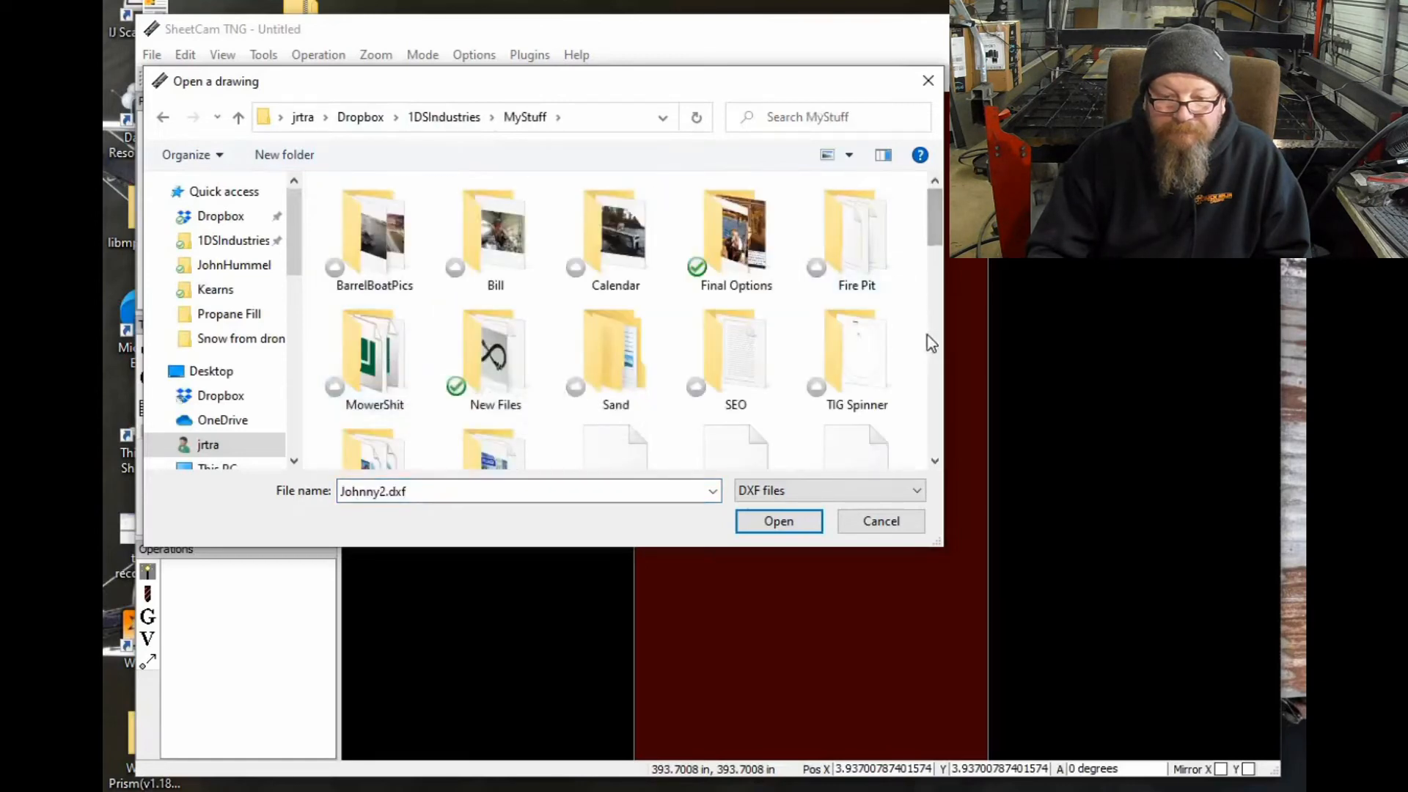
Step: Load On Air.dxf with inch scaling and the drawing positioned by its lower-left corner
scroll(924, 402, "down", 2)
scroll(924, 401, "down", 10)
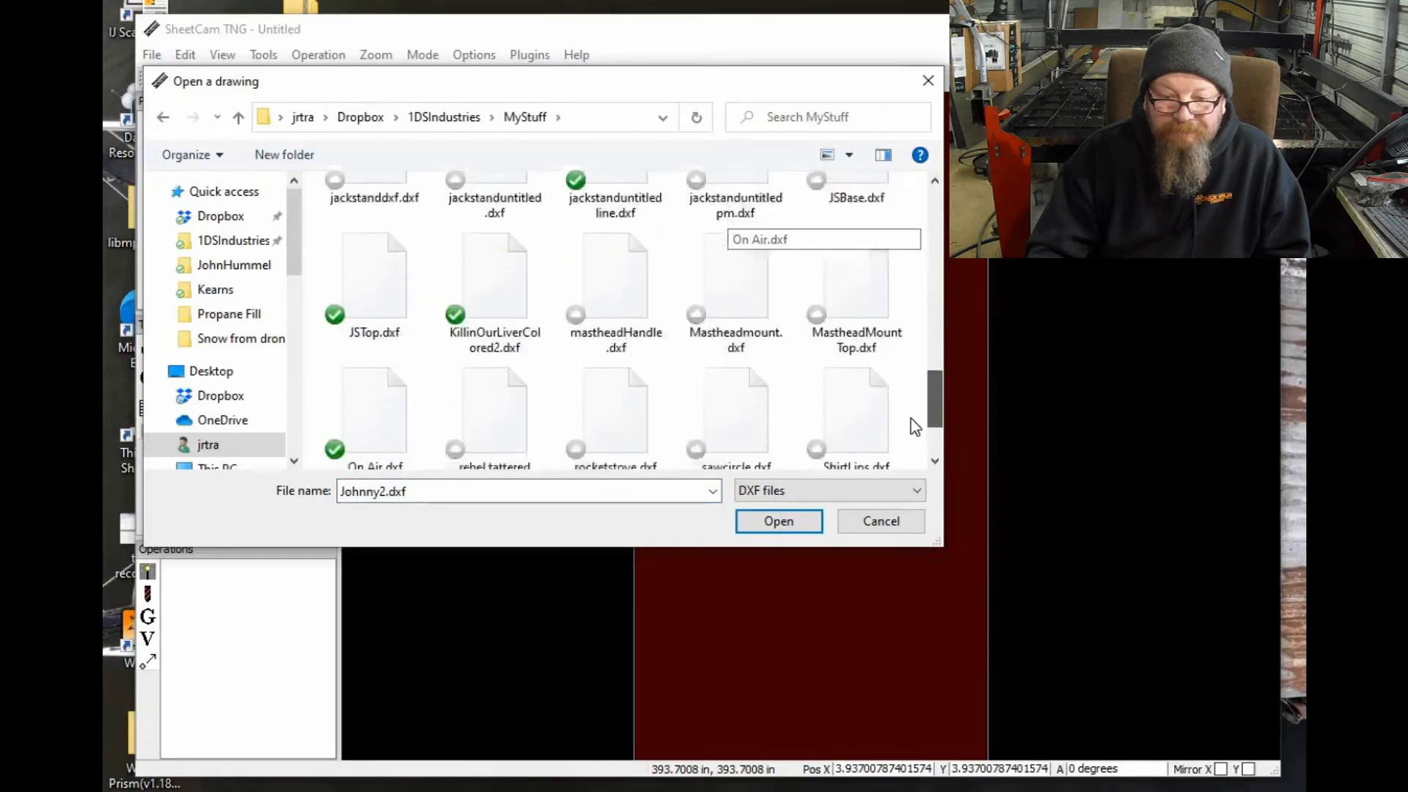
scroll(910, 430, "down", 1)
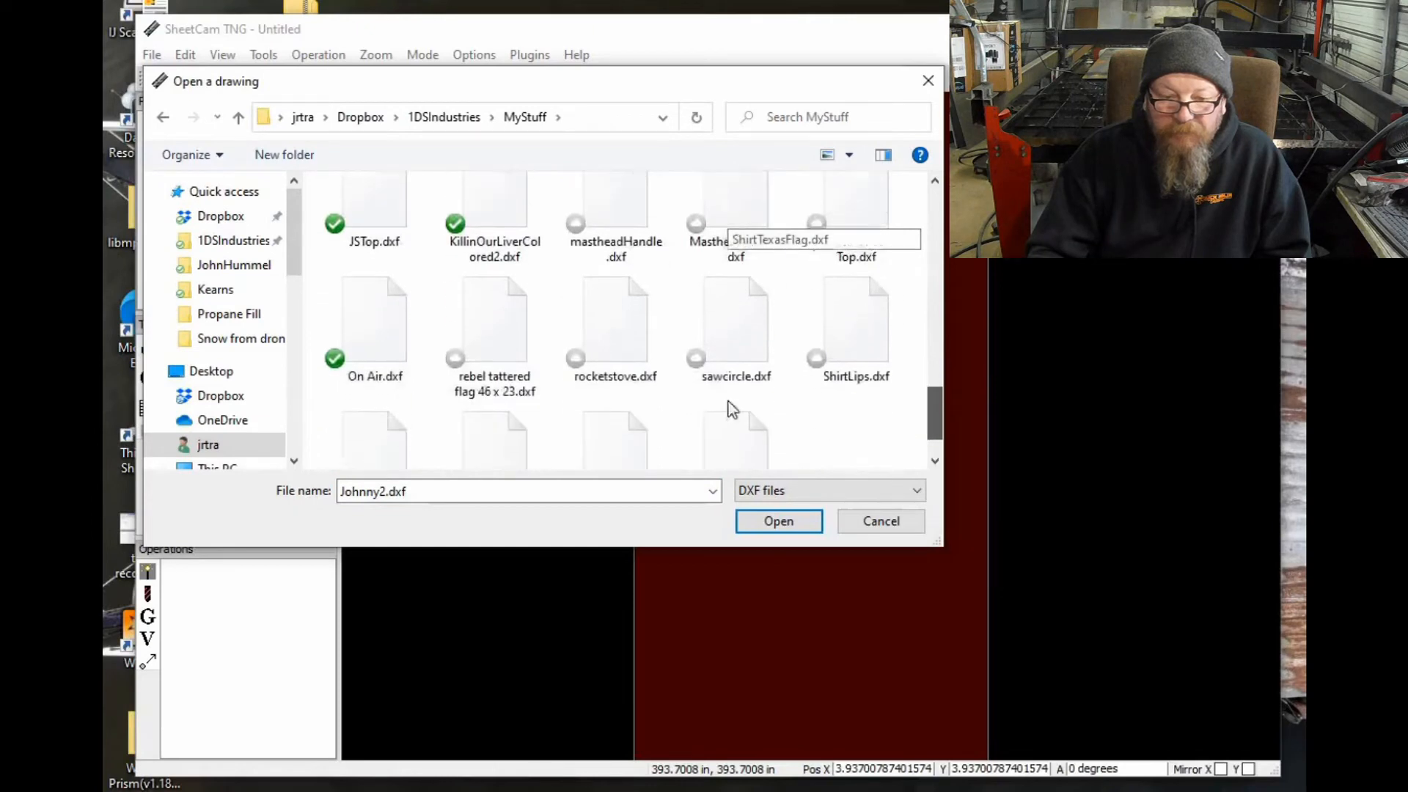
left_click(383, 343)
left_click(778, 520)
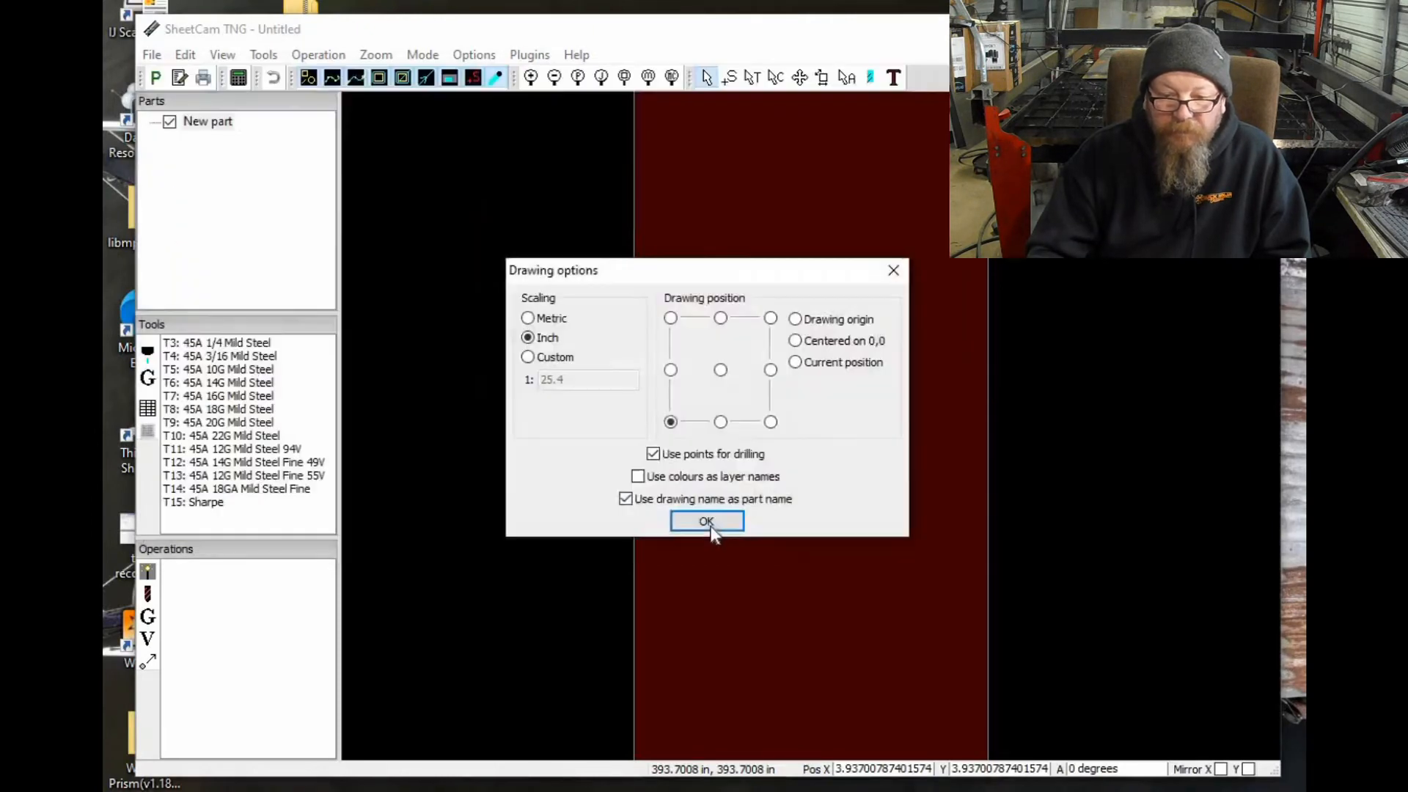
left_click(698, 514)
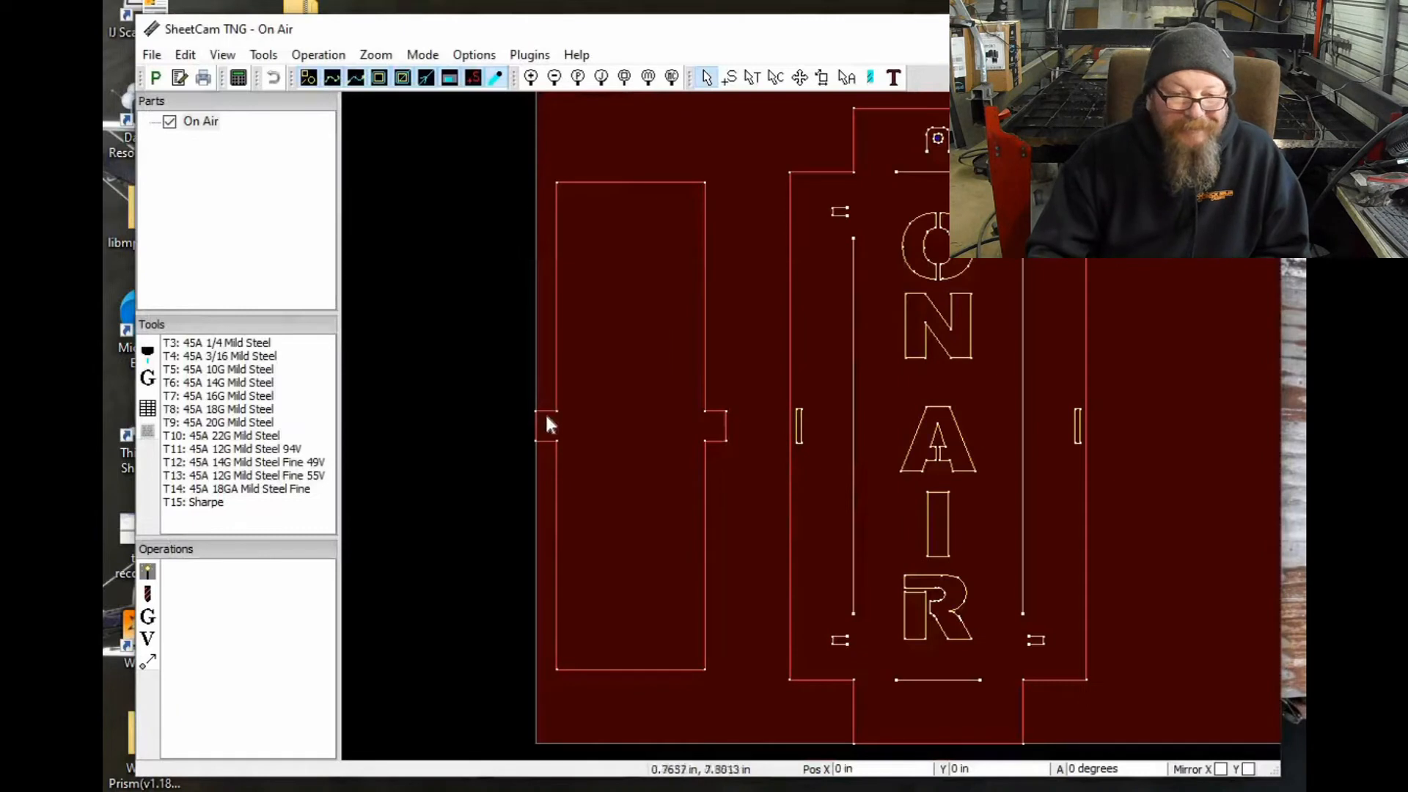
Step: Break up the manually nested On Air drawing into separate parts
scroll(547, 424, "down", 1)
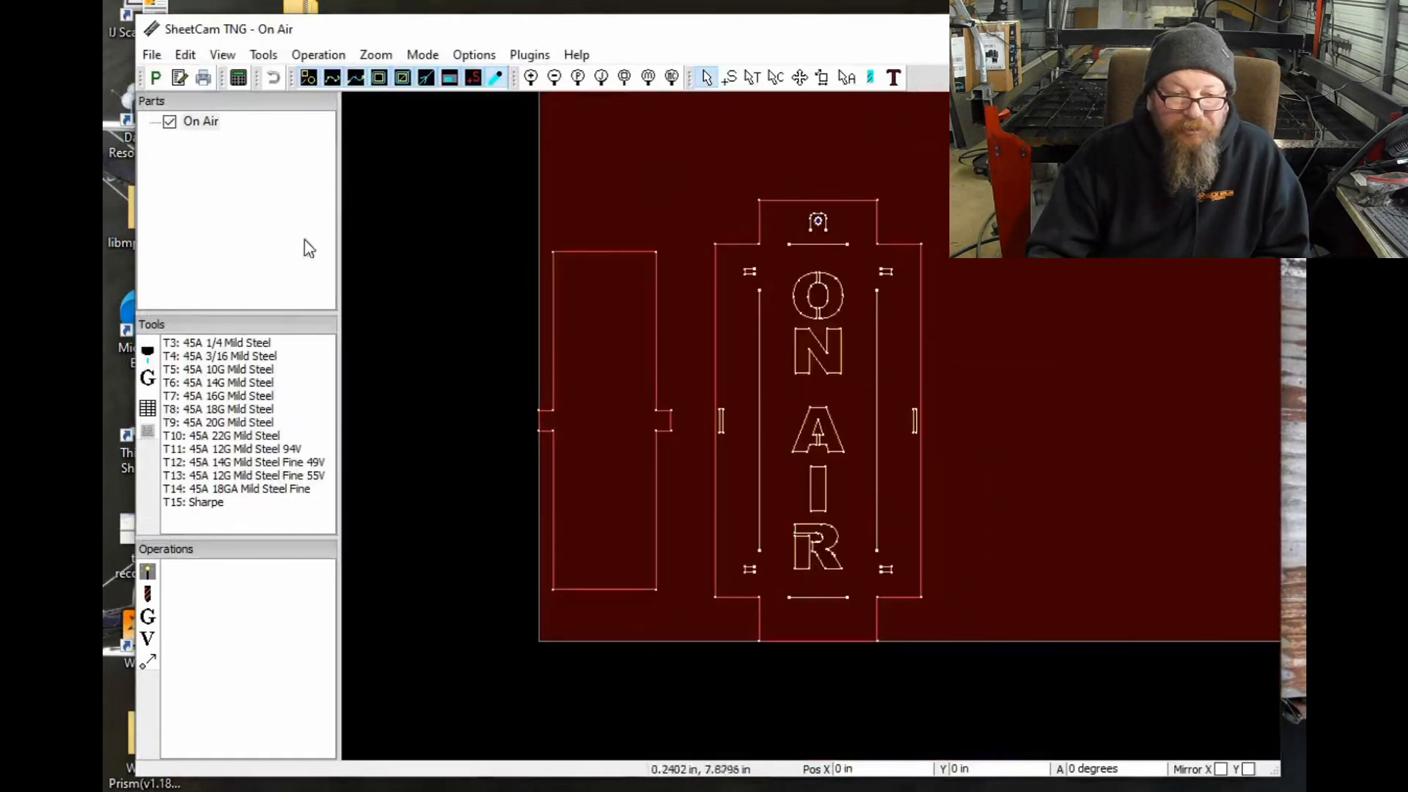
right_click(199, 123)
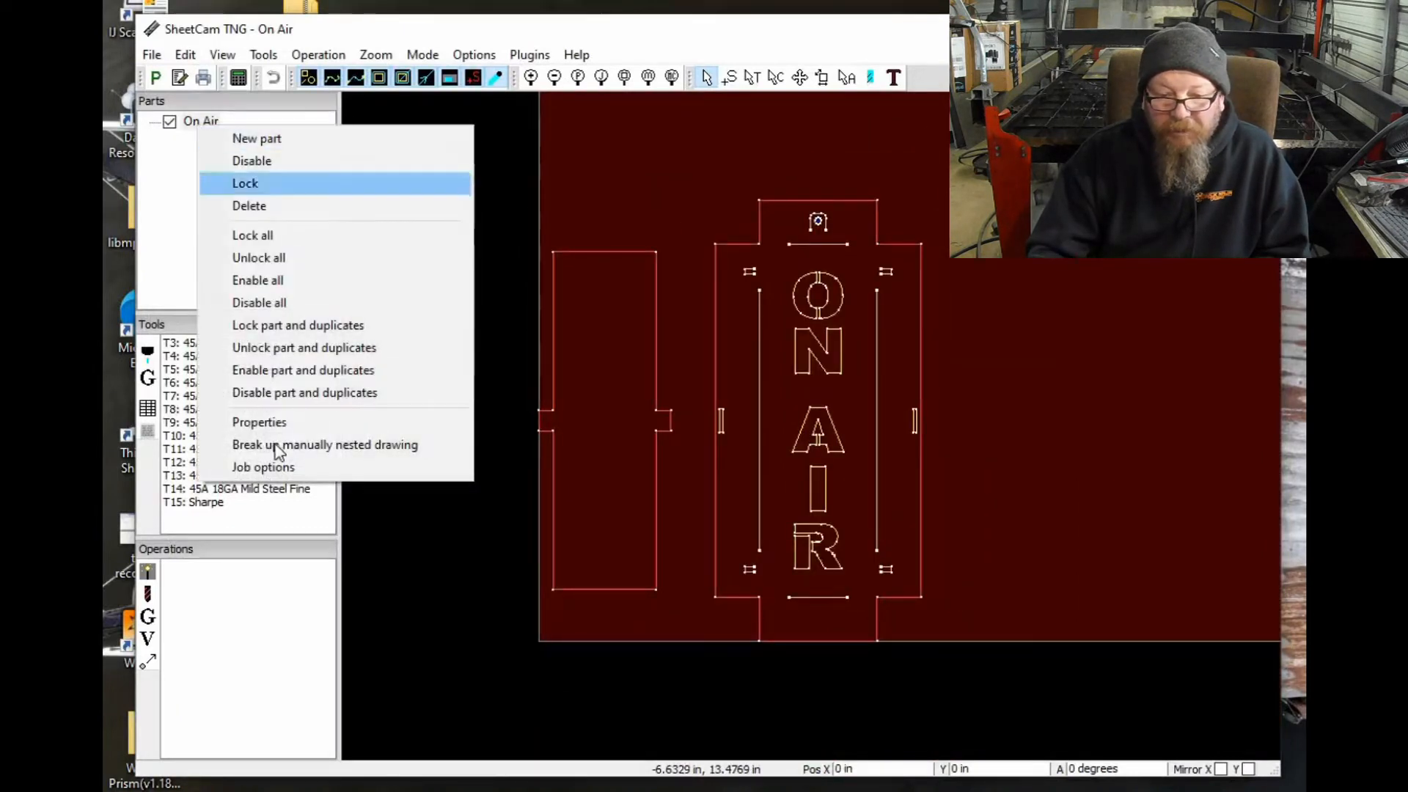
key("Return")
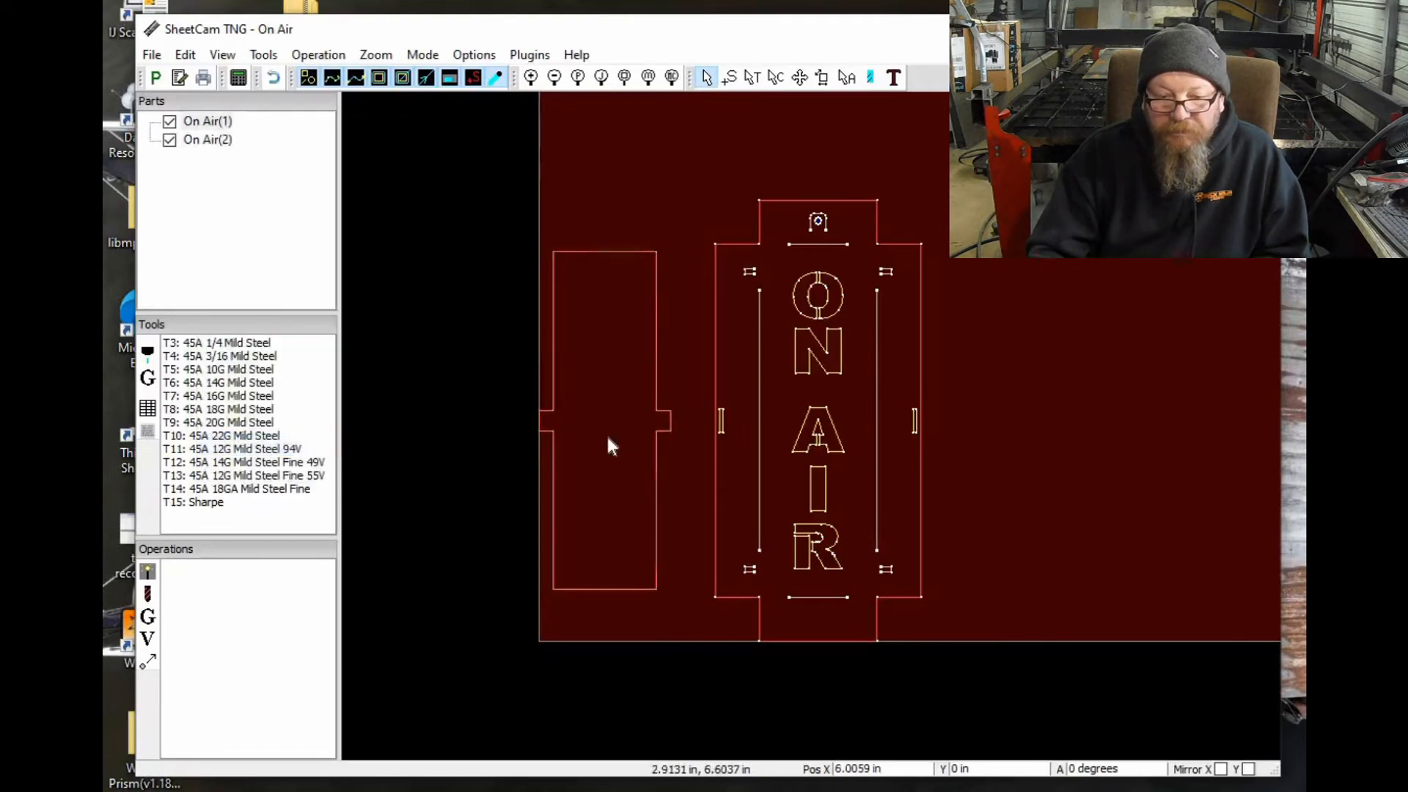
Step: Move the insert panel in nesting mode to the right side of the ON AIR sign
mouse_move(607, 438)
left_mouse_down()
mouse_move(649, 437)
mouse_move(594, 438)
left_mouse_up()
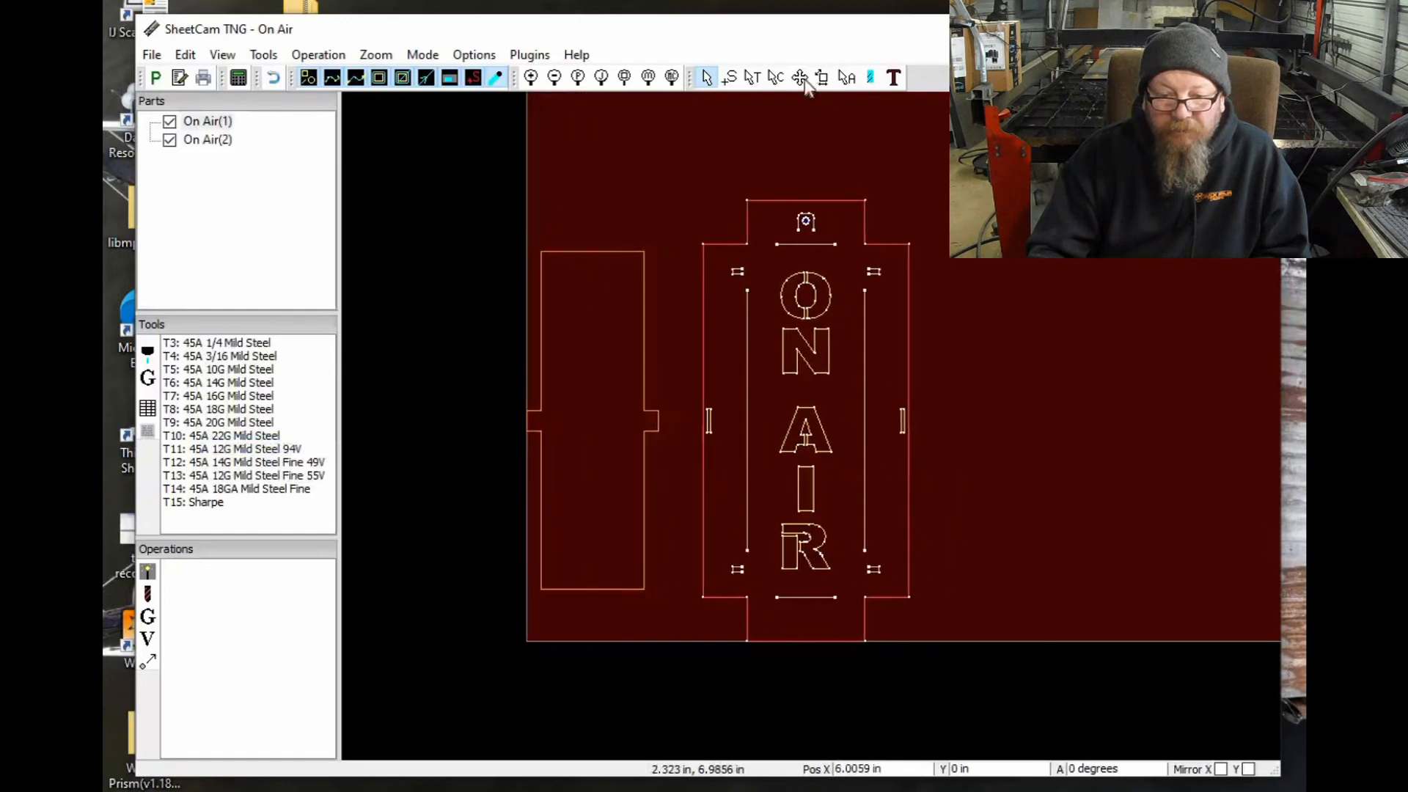
left_click(642, 353)
left_click_drag(643, 352, 1042, 357)
Step: Move the ON AIR sign part to X position 0 on the sheet
left_click(842, 475)
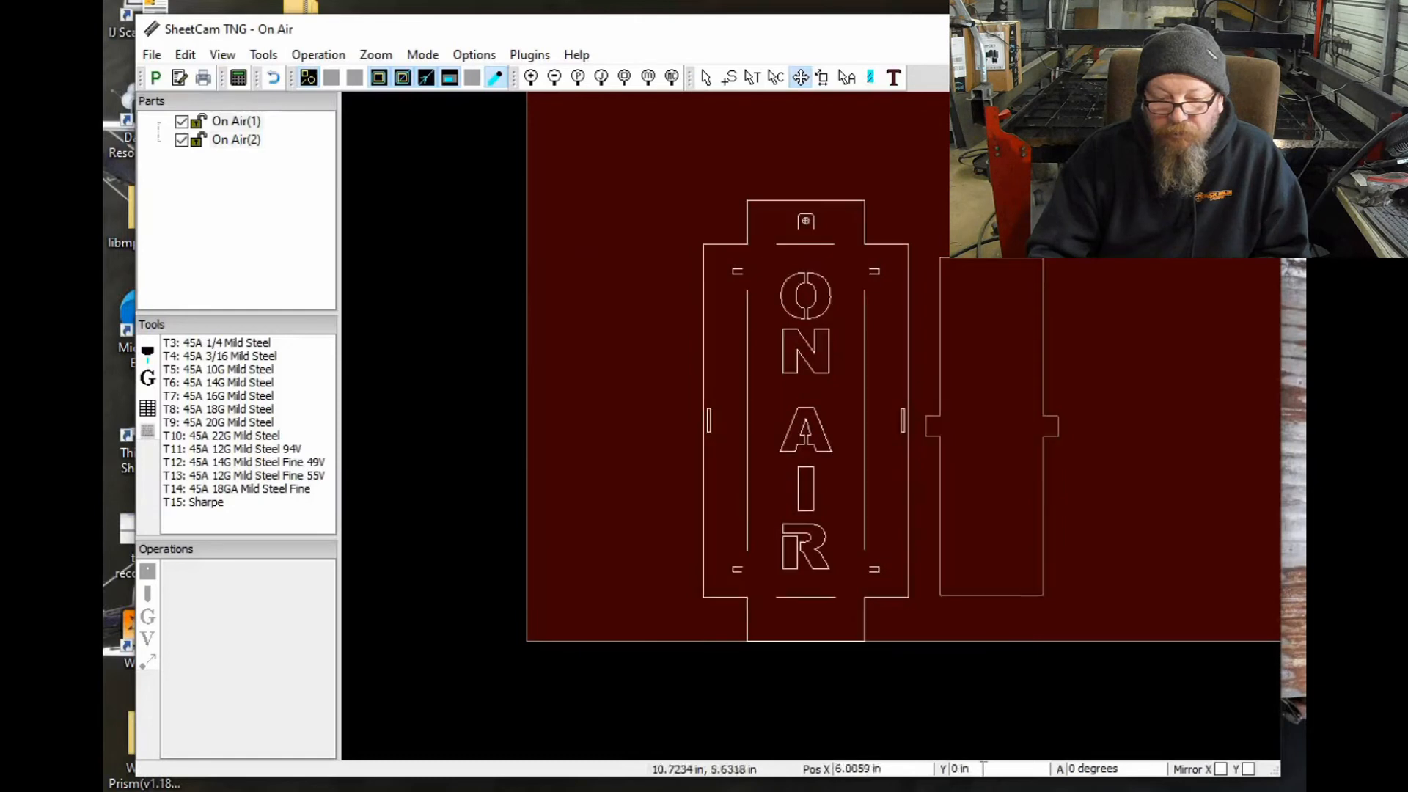
double_click(854, 768)
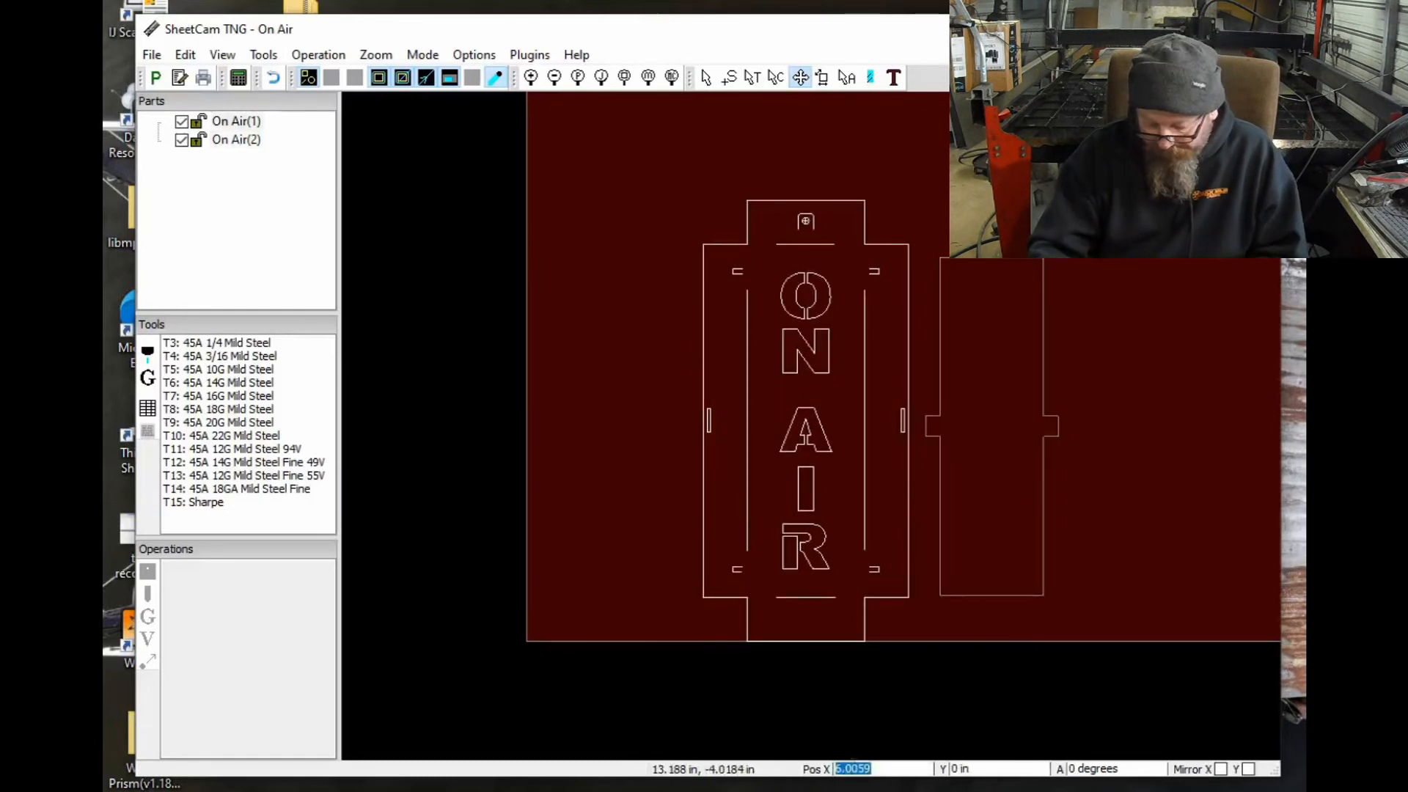
type("0")
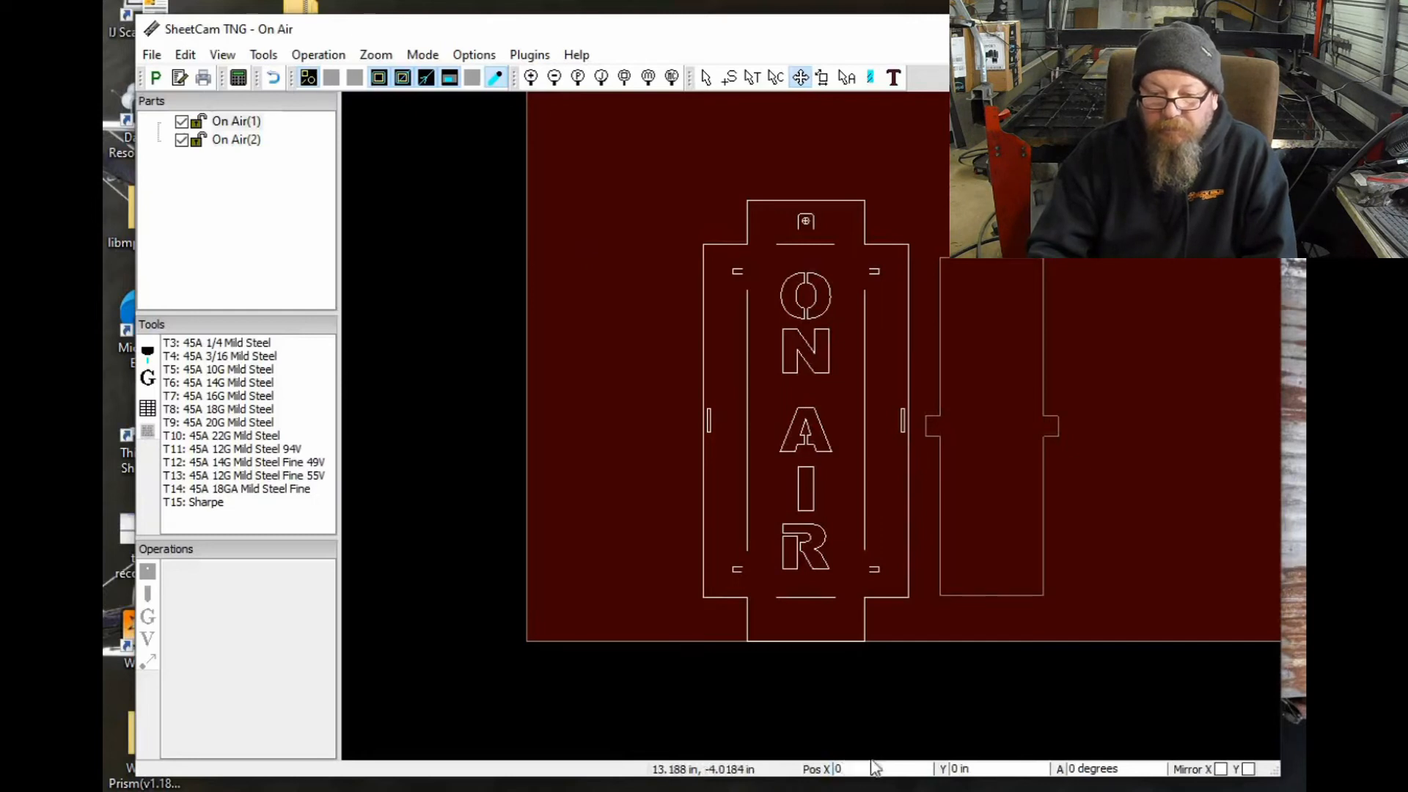
key("Tab")
key("Return")
Step: Move the insert panel close beside the ON AIR sign on the sheet's lower edge, at about X 7.68 in, Y -0.02 in
left_click(955, 595)
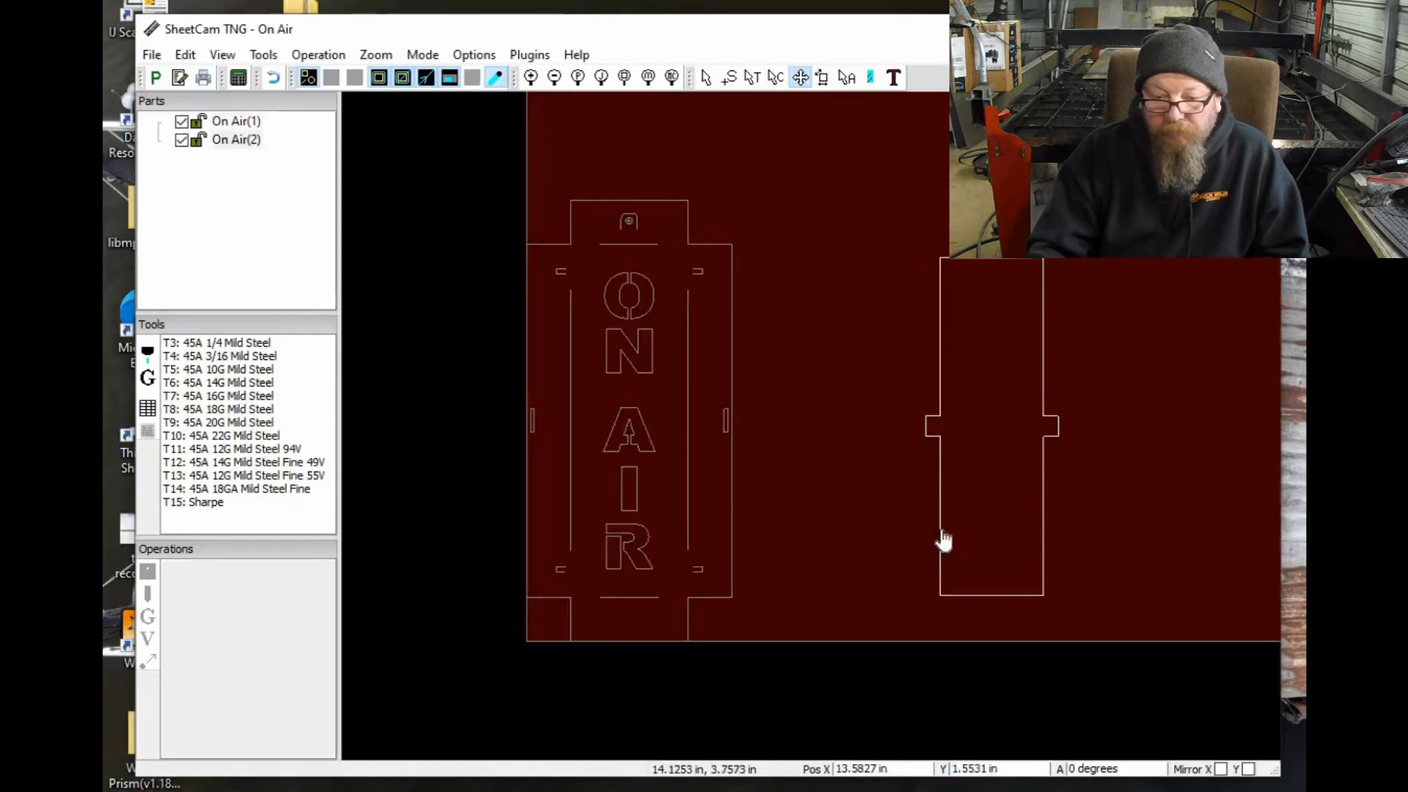
left_click_drag(819, 569, 768, 580)
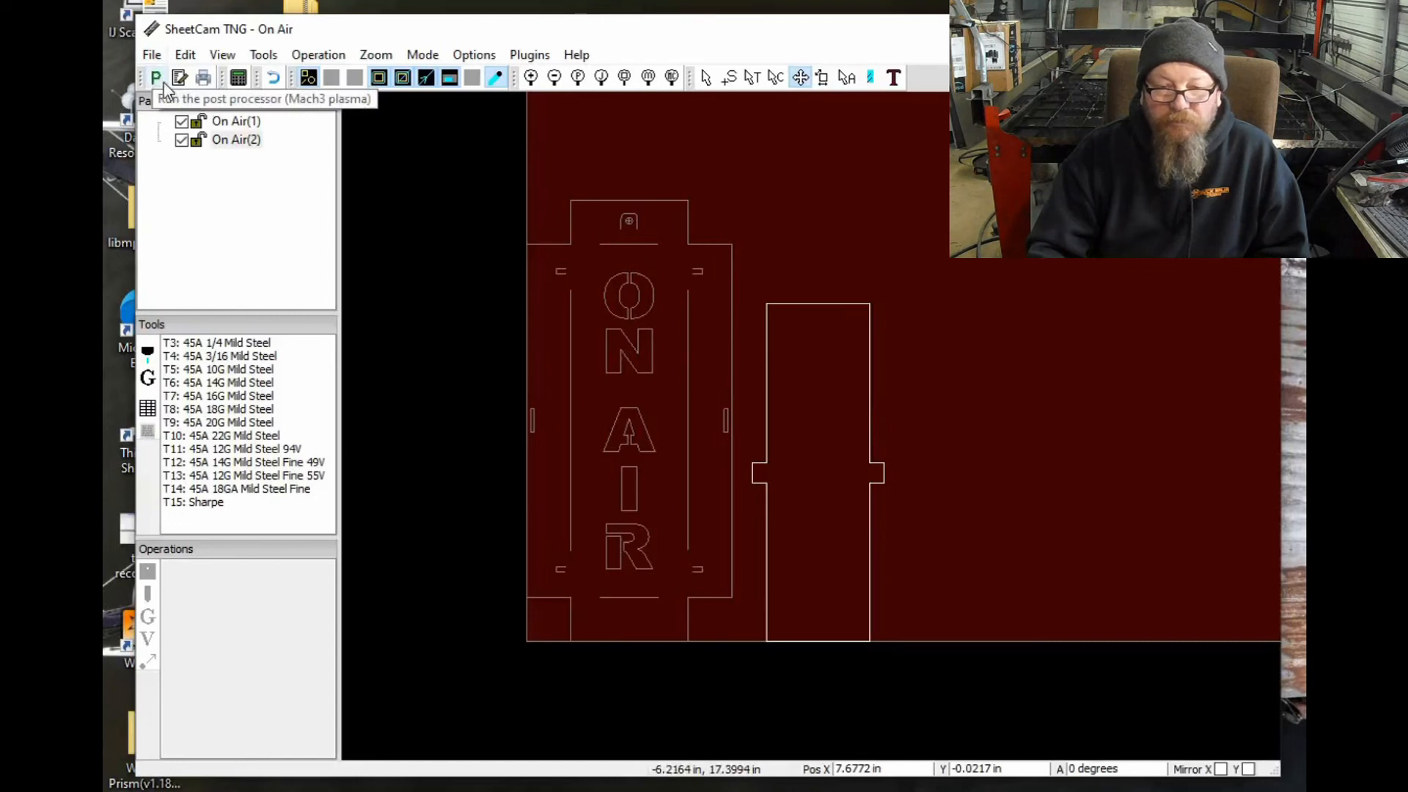
Step: Add an outside-offset jet cutting operation on LAYER_1 to the ON AIR sign part using tool T6: 45A 14G Mild Steel
left_click(704, 78)
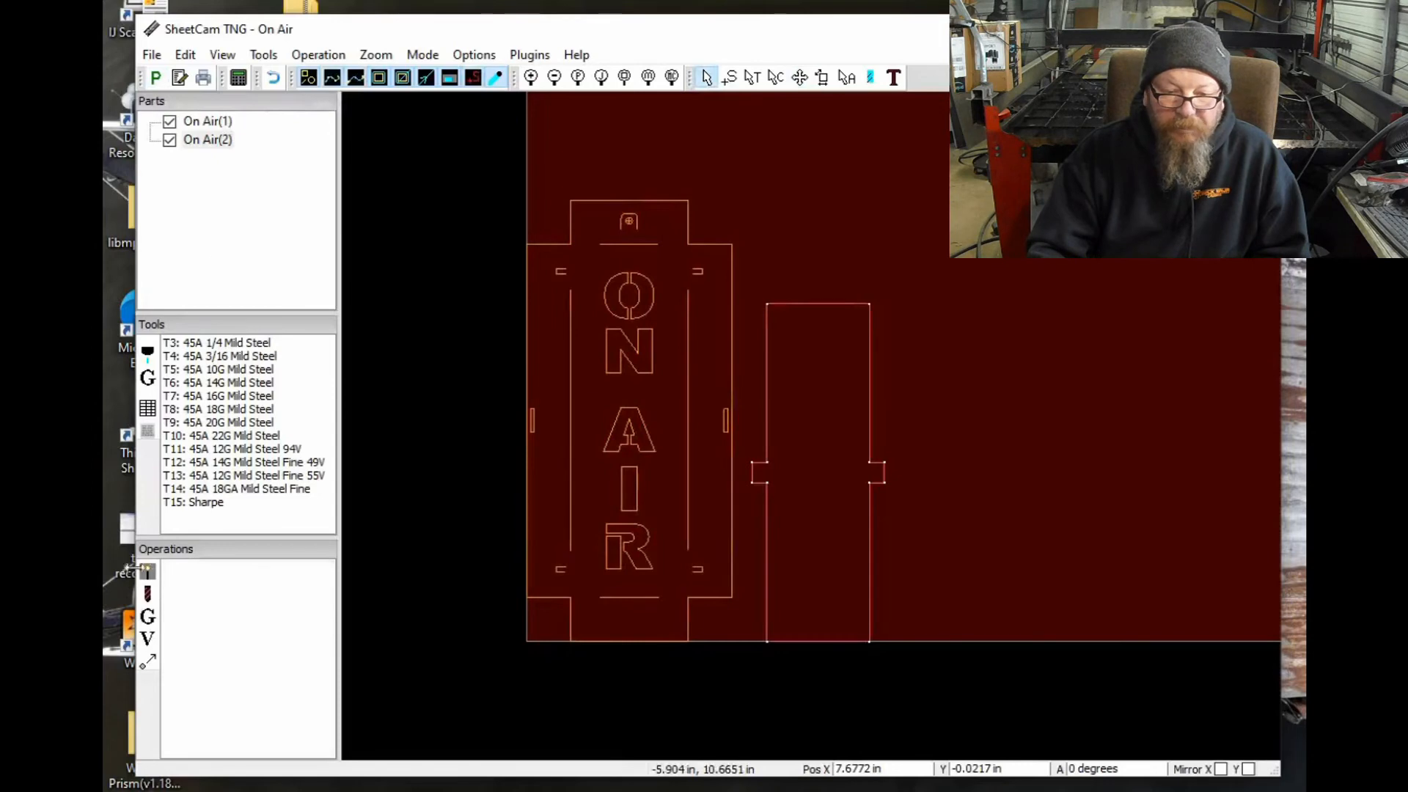
left_click(223, 122)
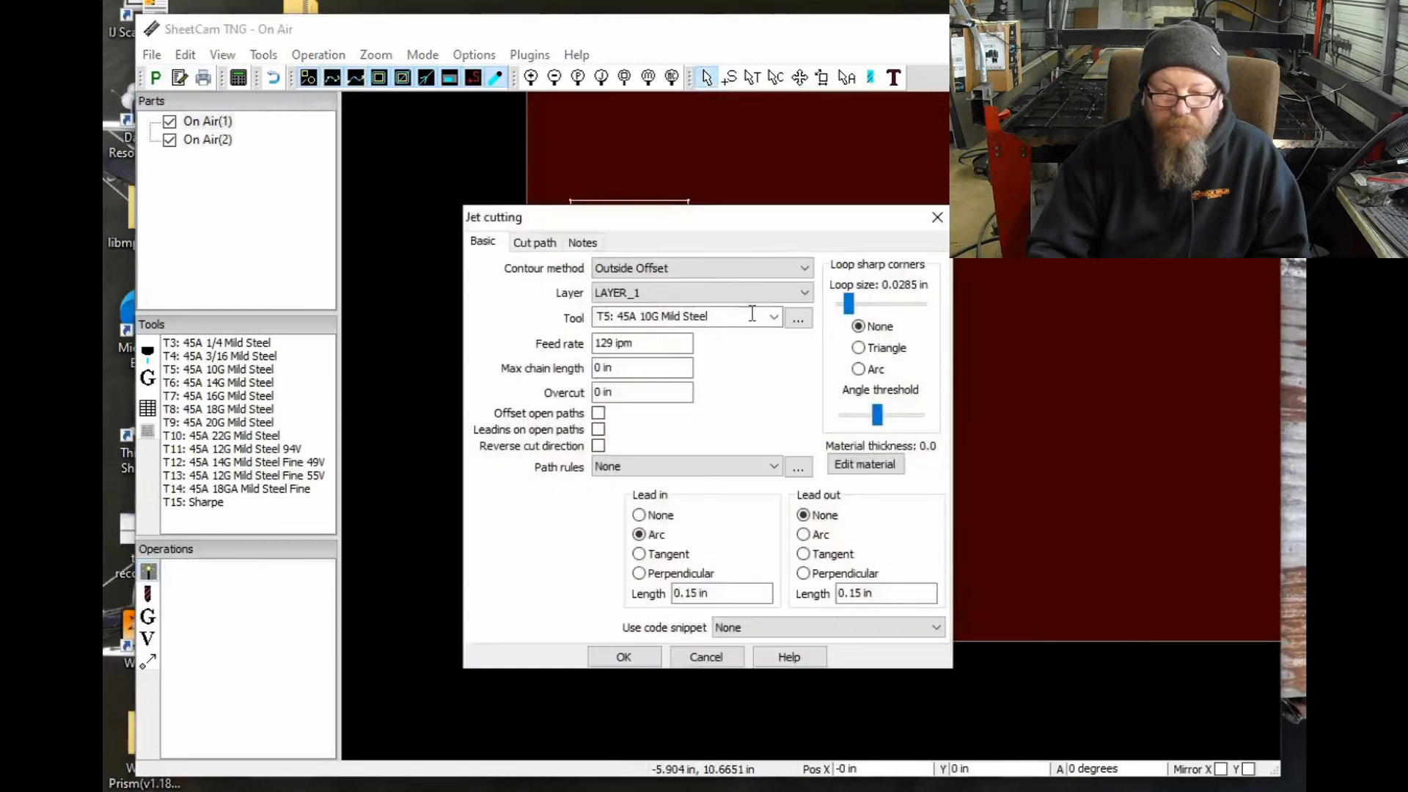
left_click(770, 321)
left_click(769, 321)
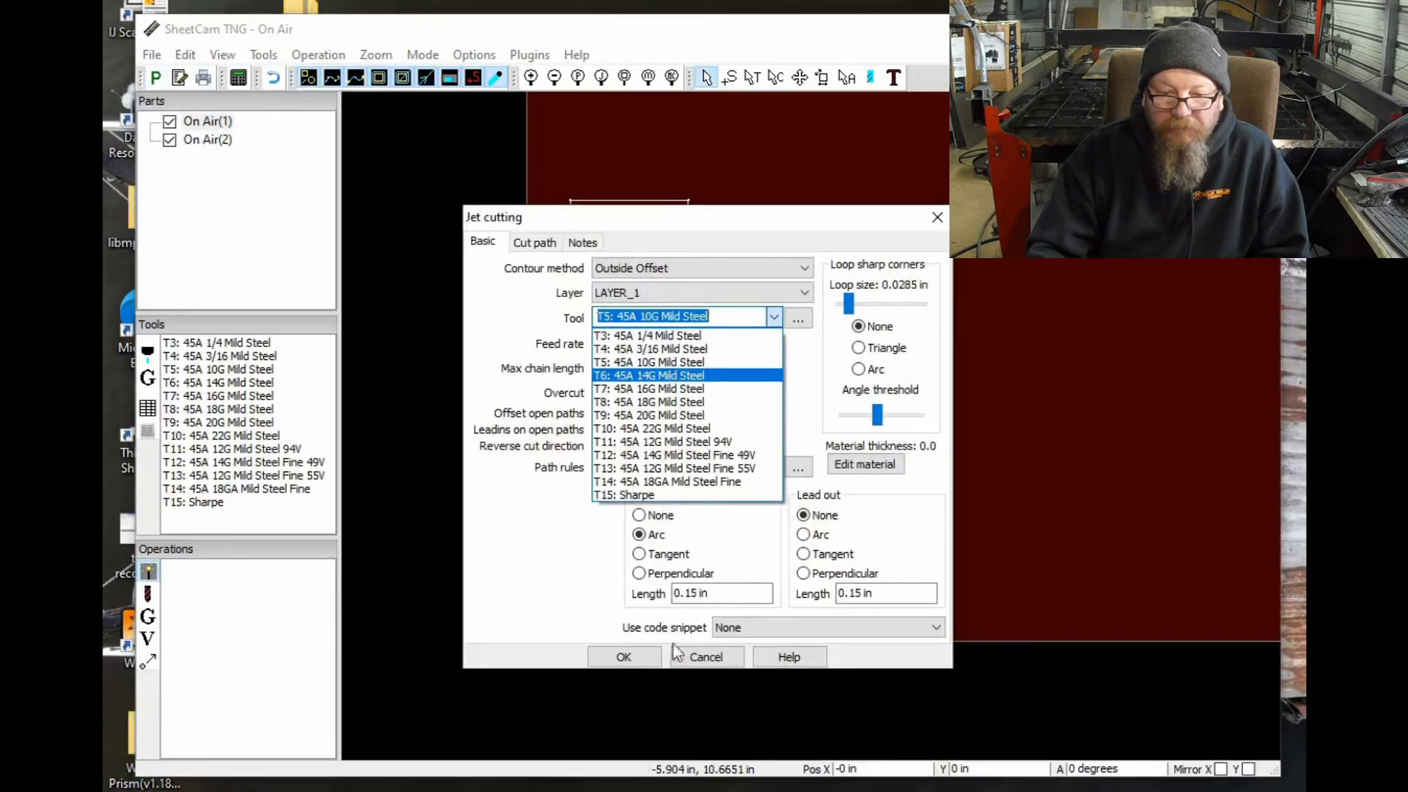
left_click(640, 658)
left_click(639, 658)
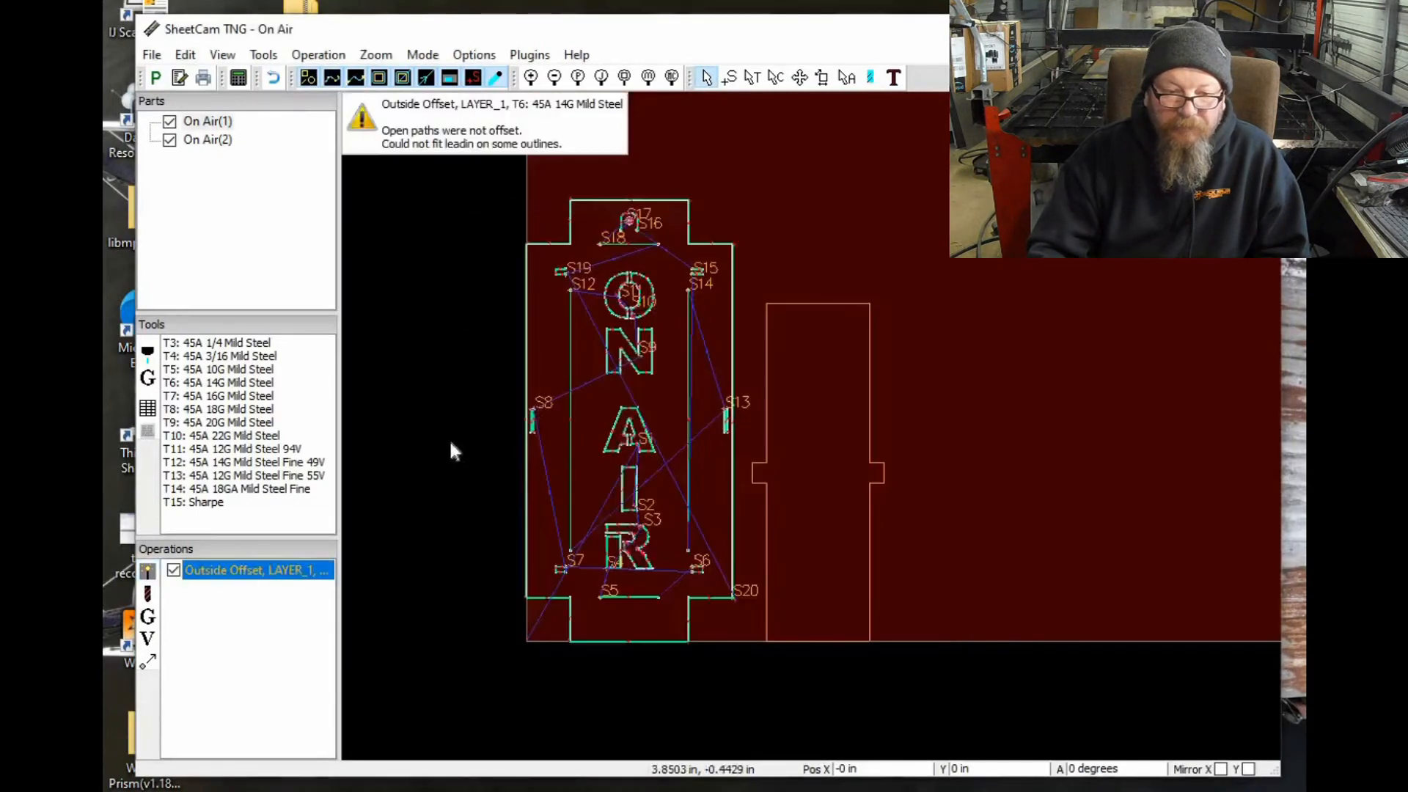
Step: Add an outside-offset jet cutting operation with T6: 45A 14G Mild Steel to the insert panel and inspect the cut paths
left_click(213, 144)
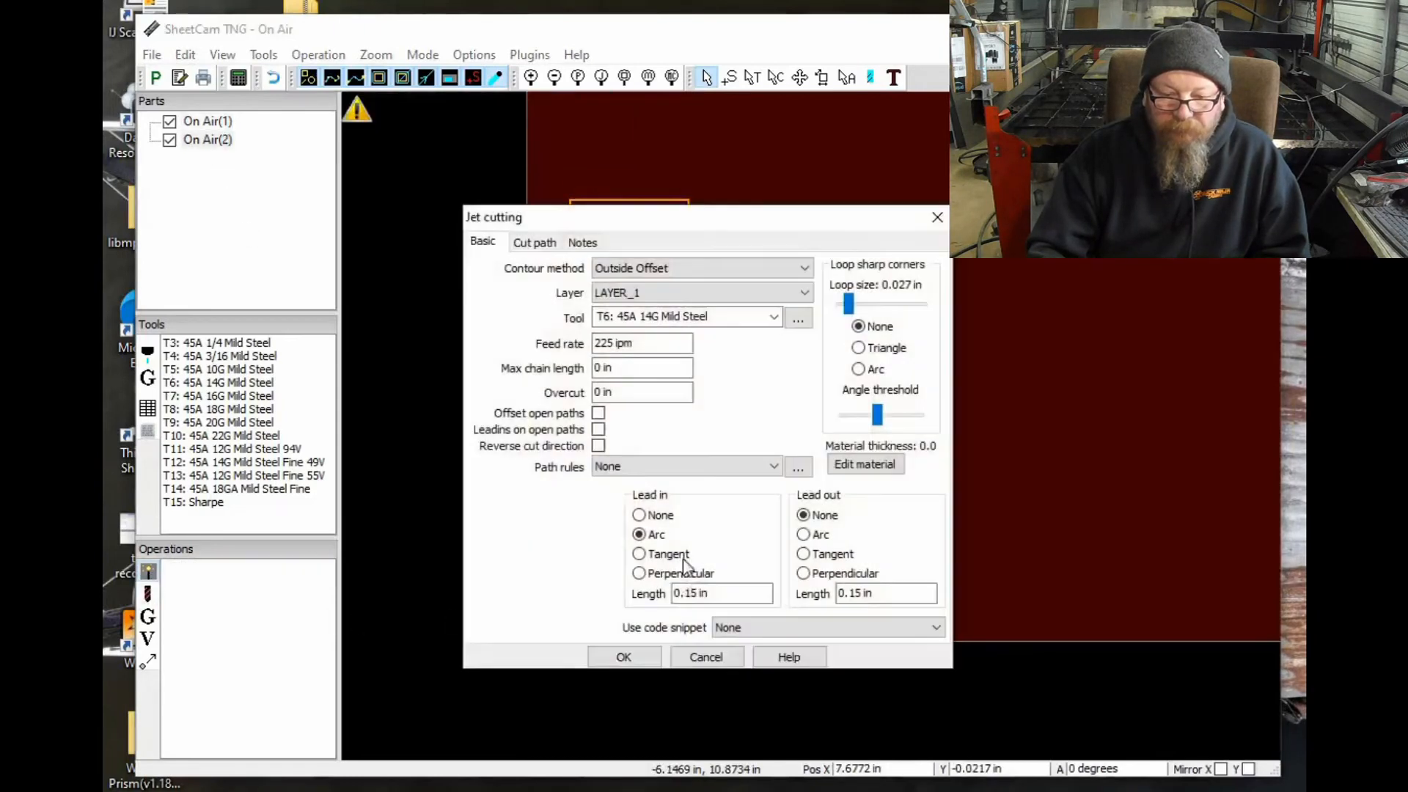
left_click(617, 653)
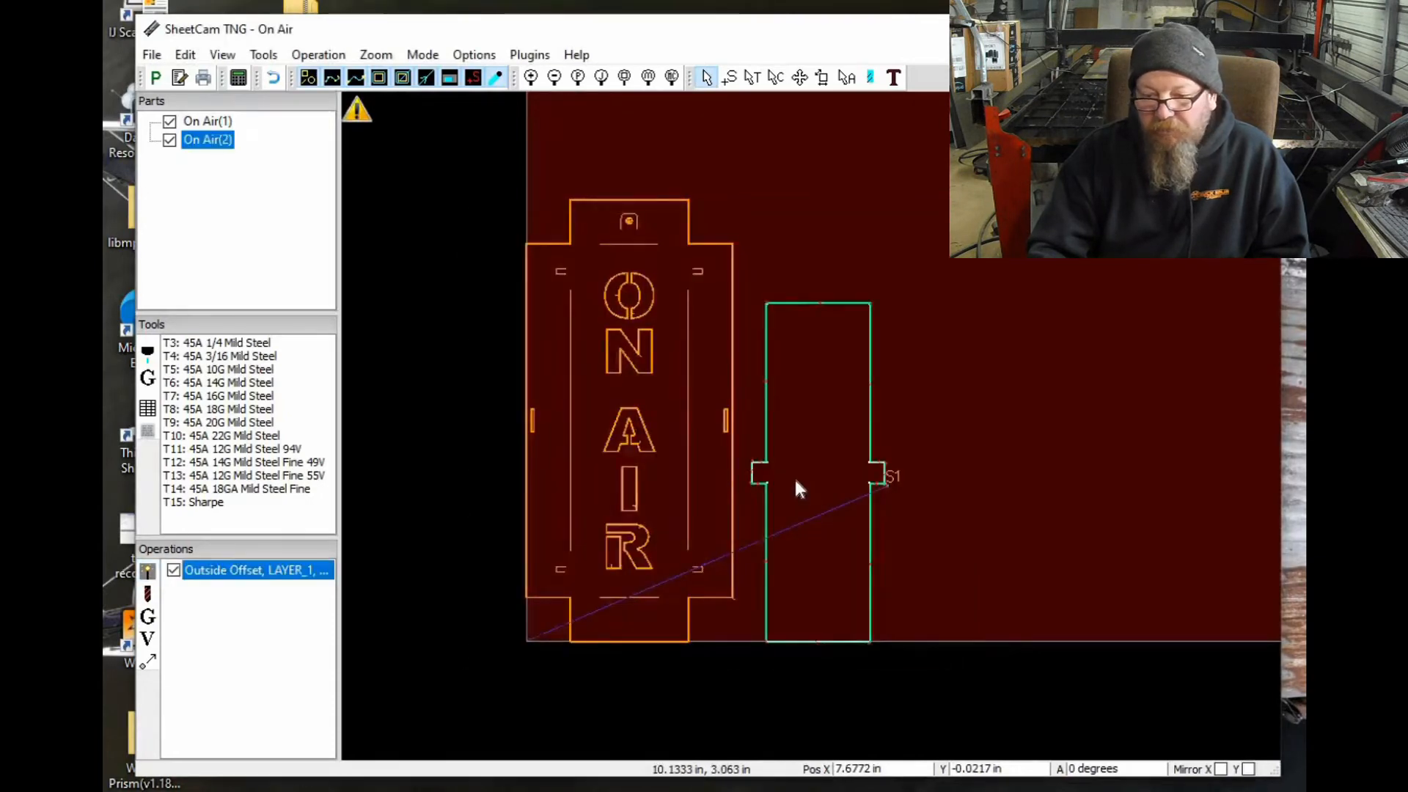
scroll(786, 440, "down", 1)
scroll(1047, 421, "up", 5)
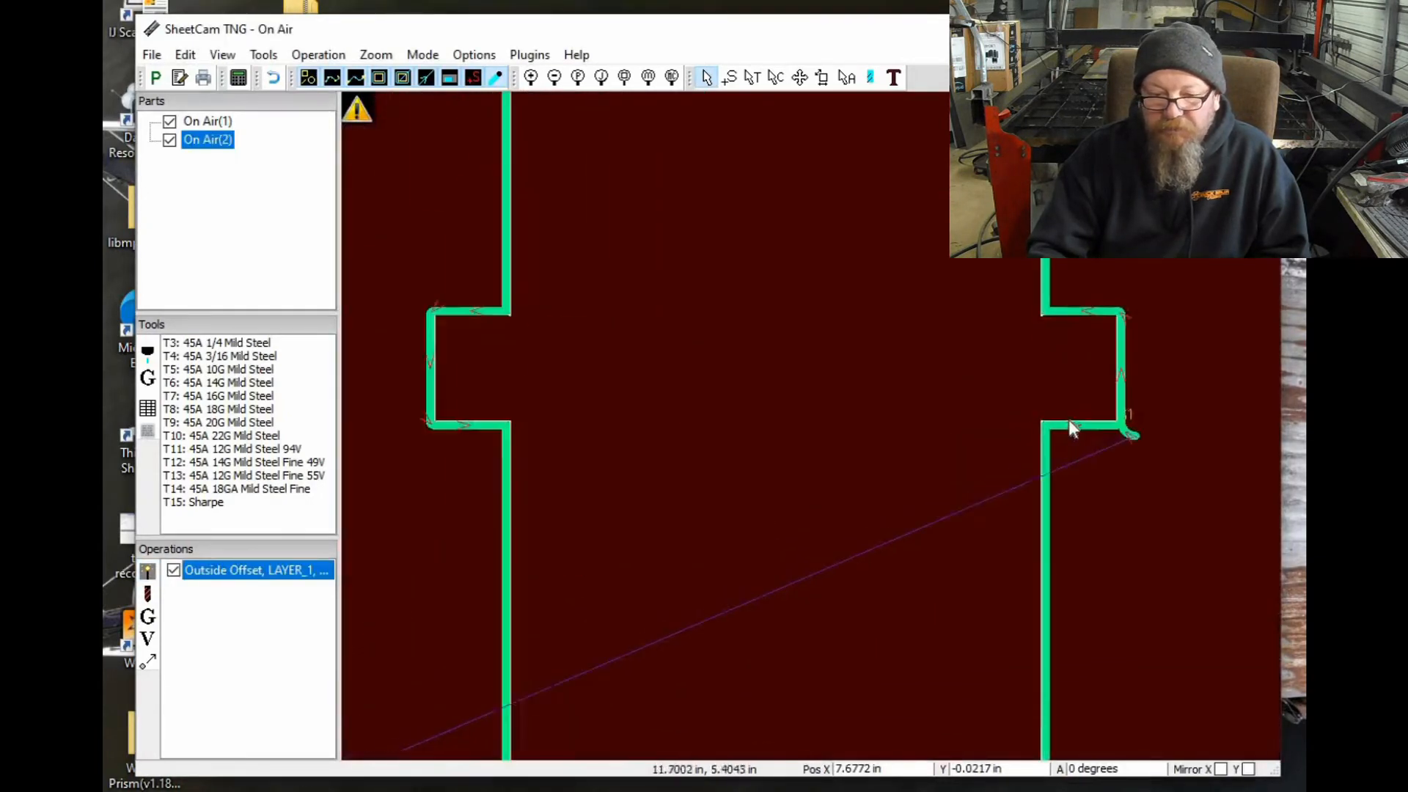
scroll(1068, 421, "down", 3)
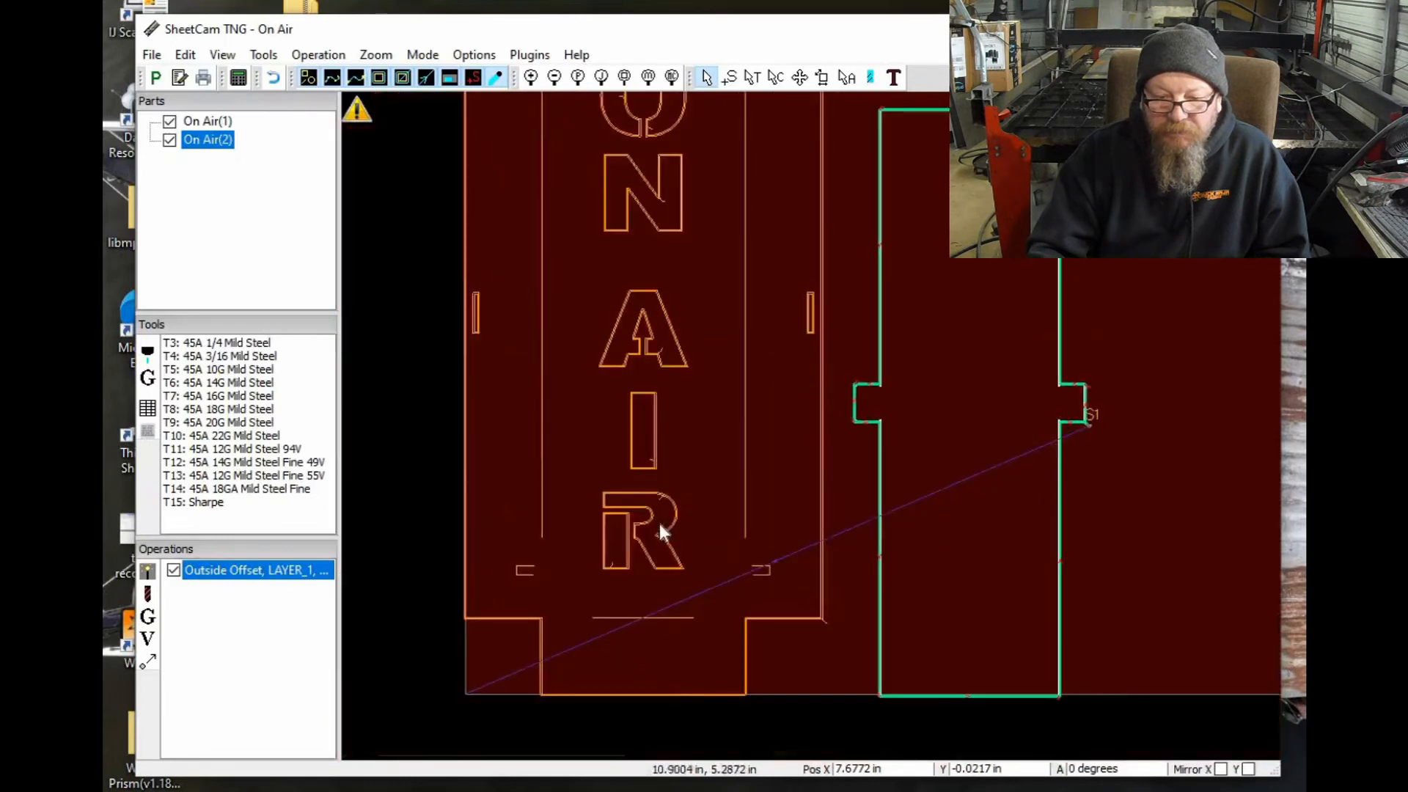
scroll(657, 516, "up", 3)
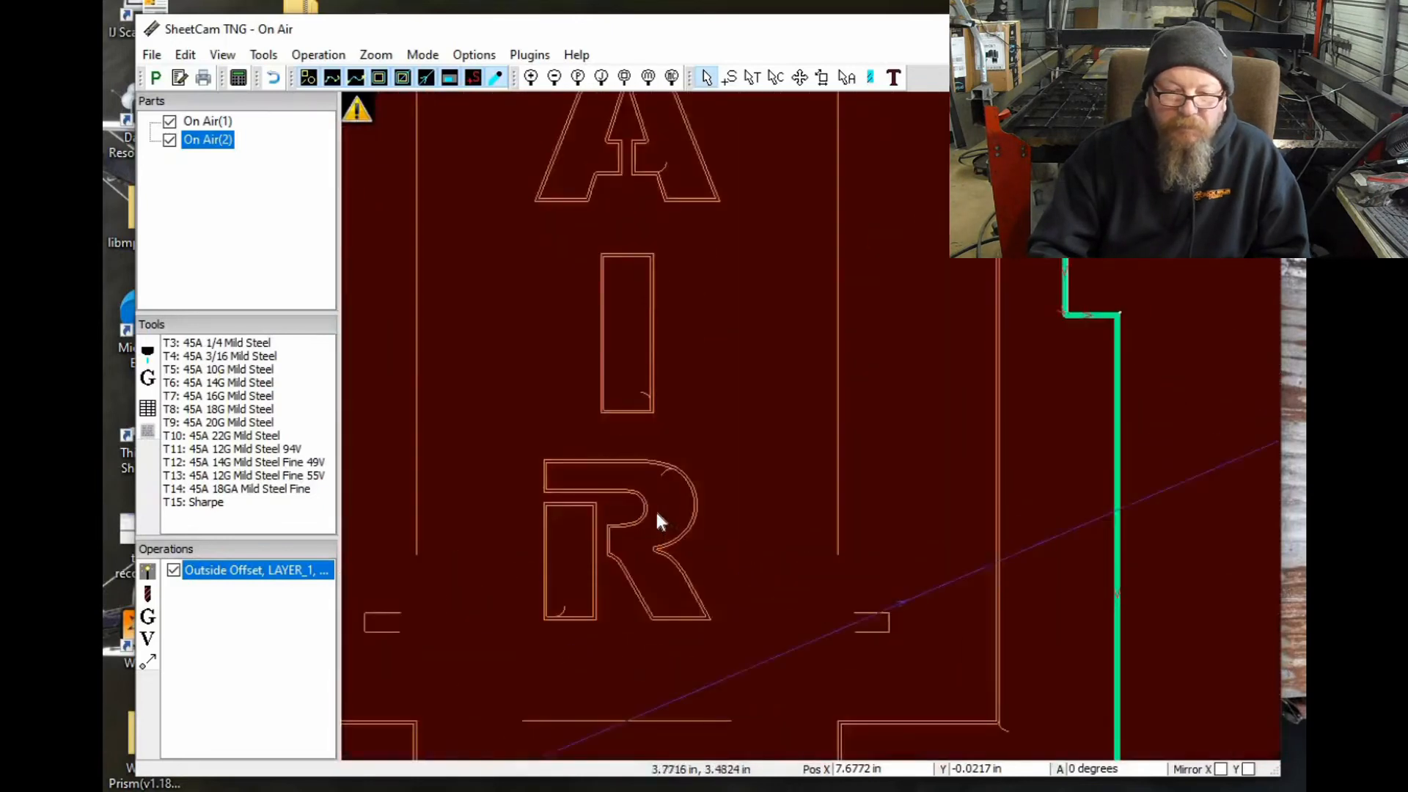
scroll(657, 520, "down", 3)
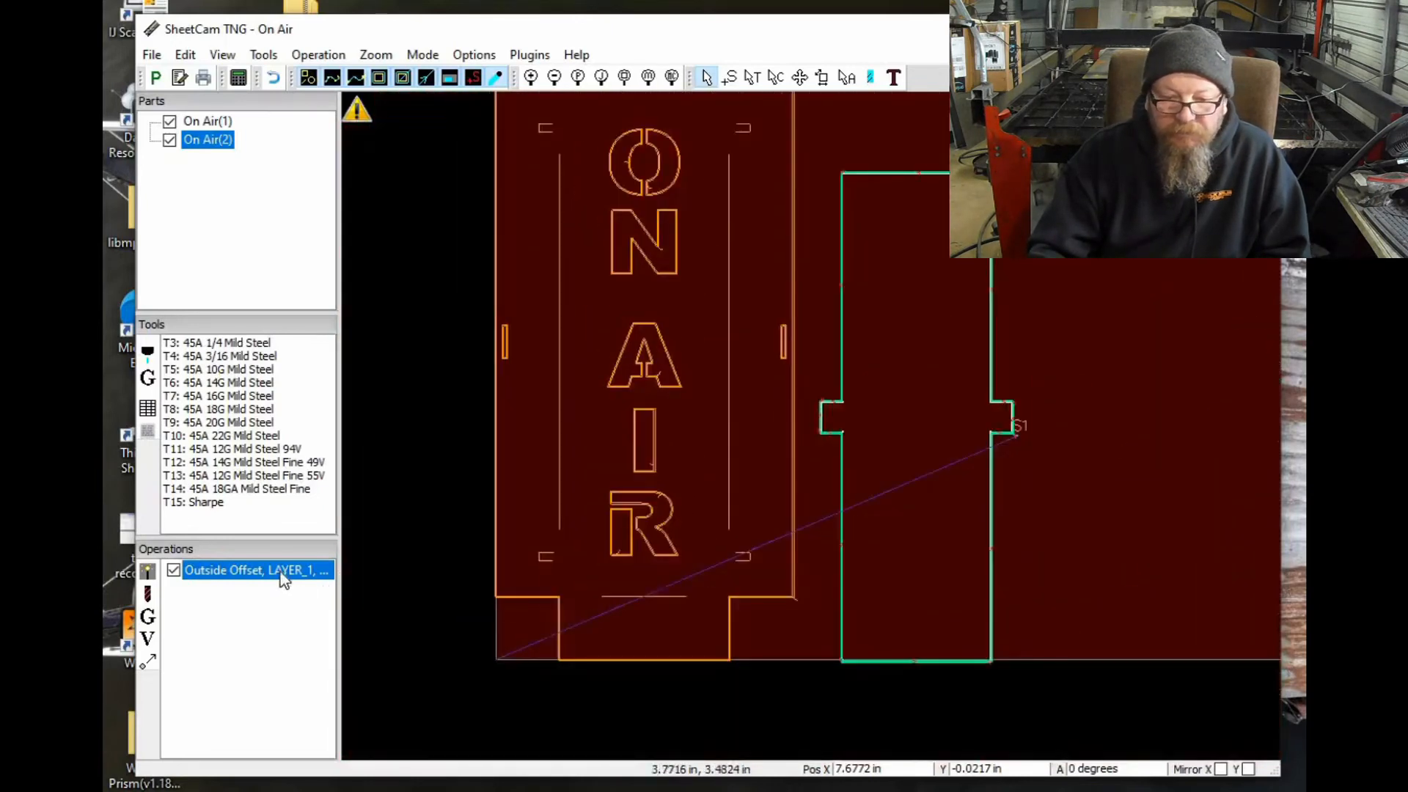
Step: Give the insert panel's cutting operation an arc lead-out and set both lead-in and lead-out lengths to 0.08 in
double_click(280, 569)
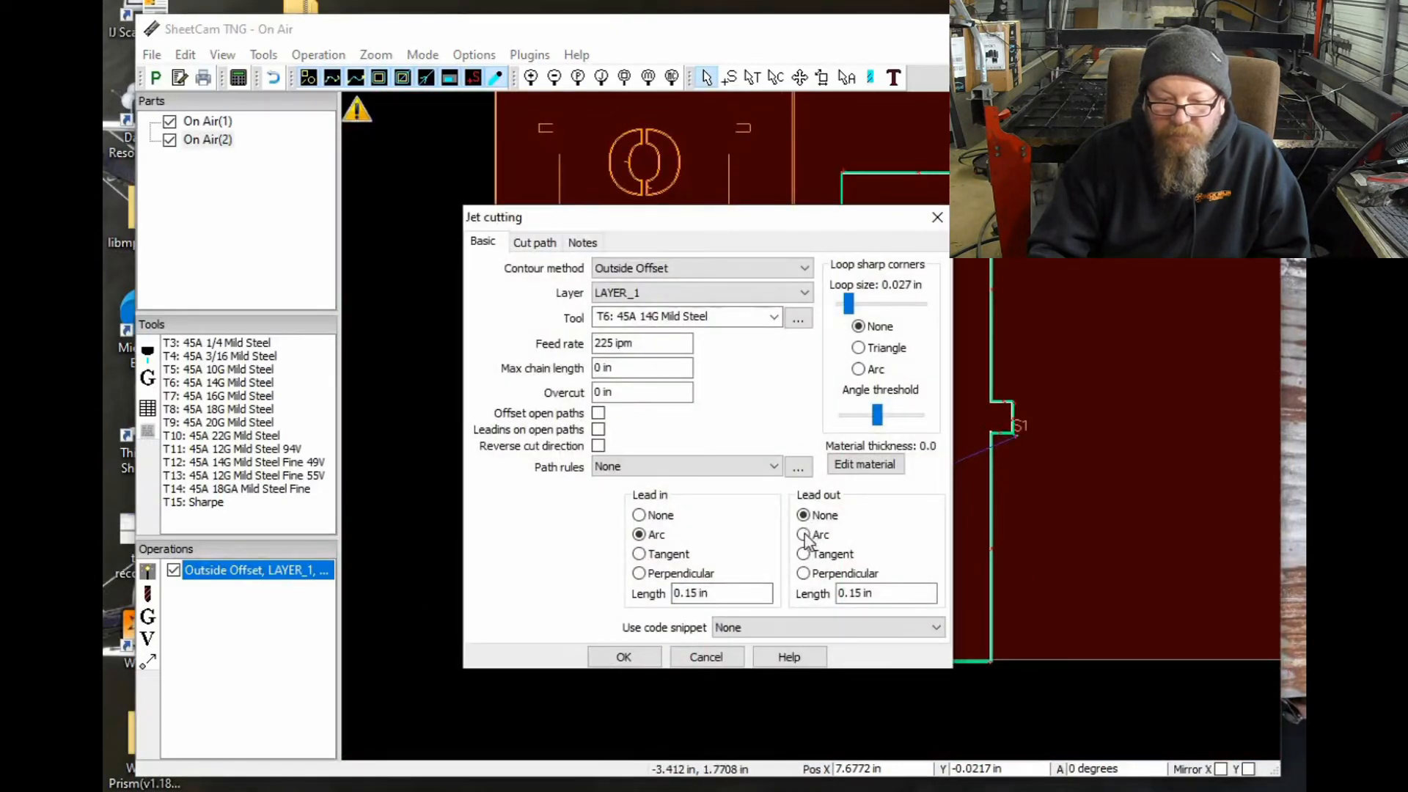
double_click(687, 594)
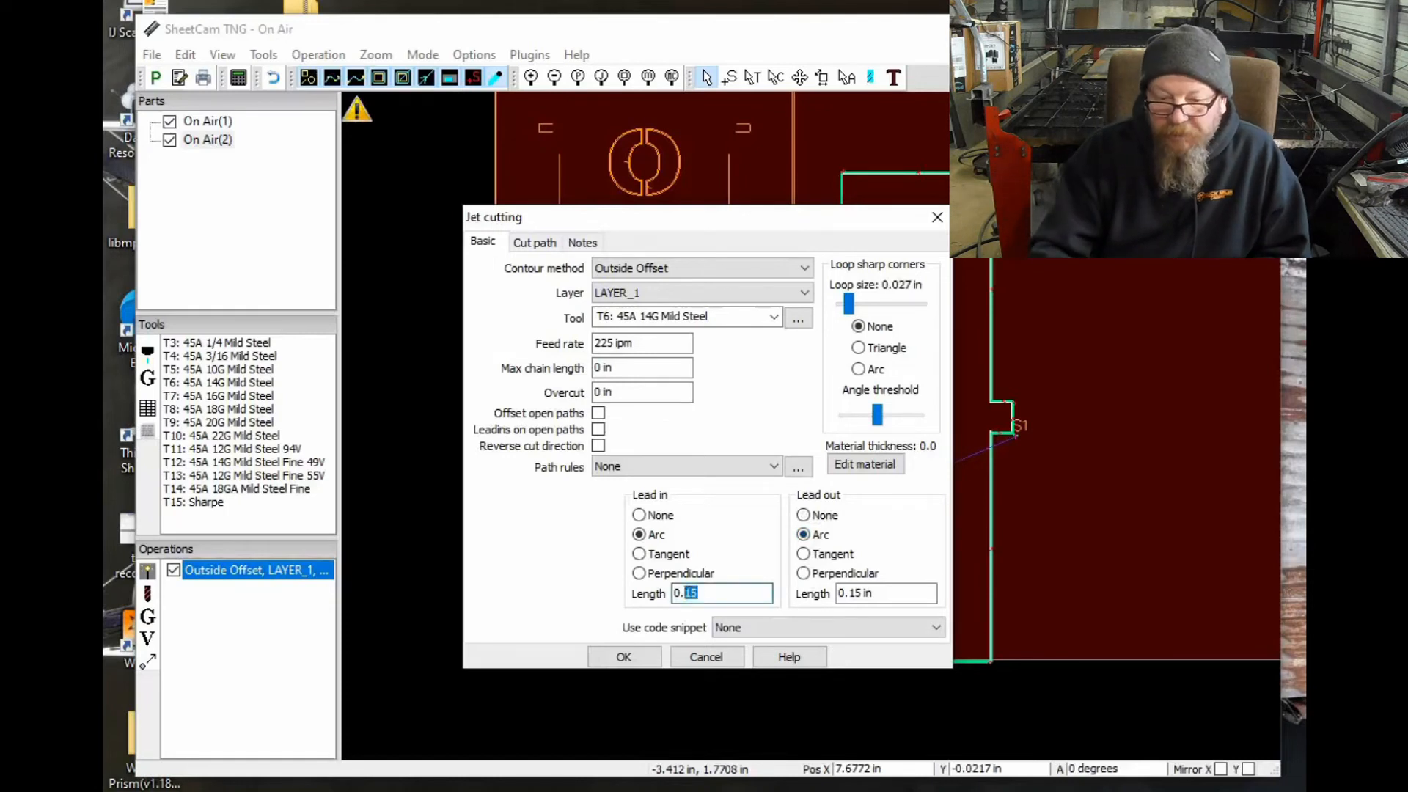
type("08")
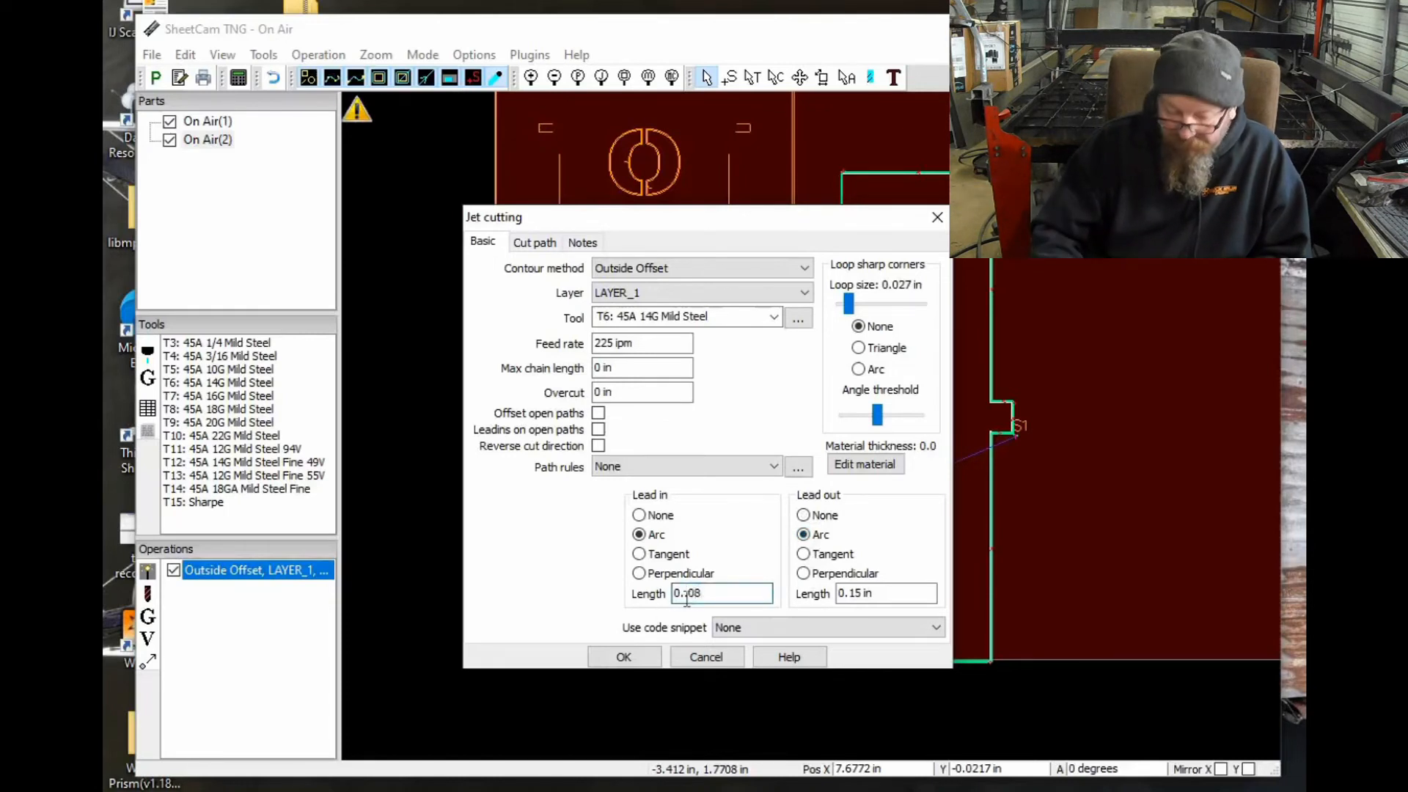
left_click(865, 593)
double_click(853, 592)
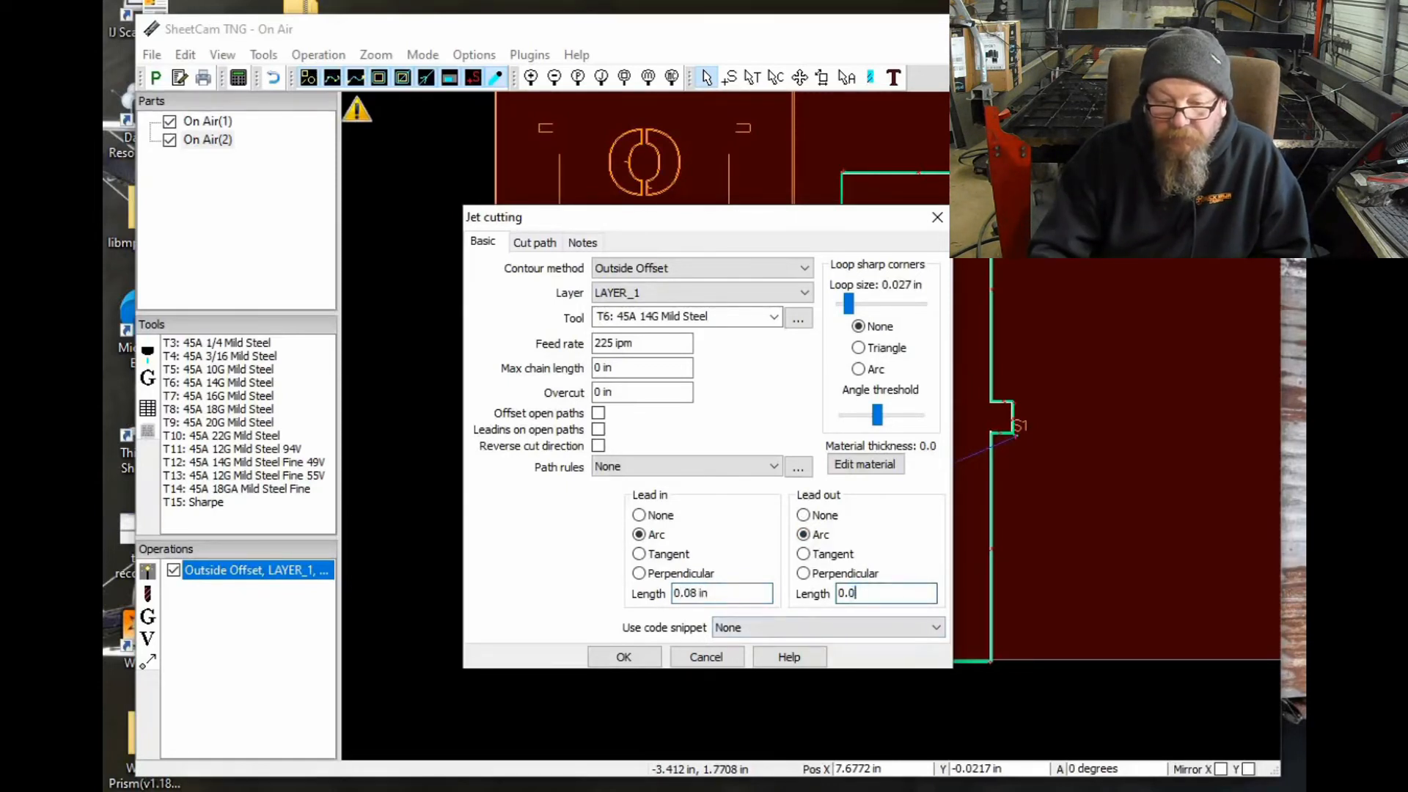
left_click(618, 663)
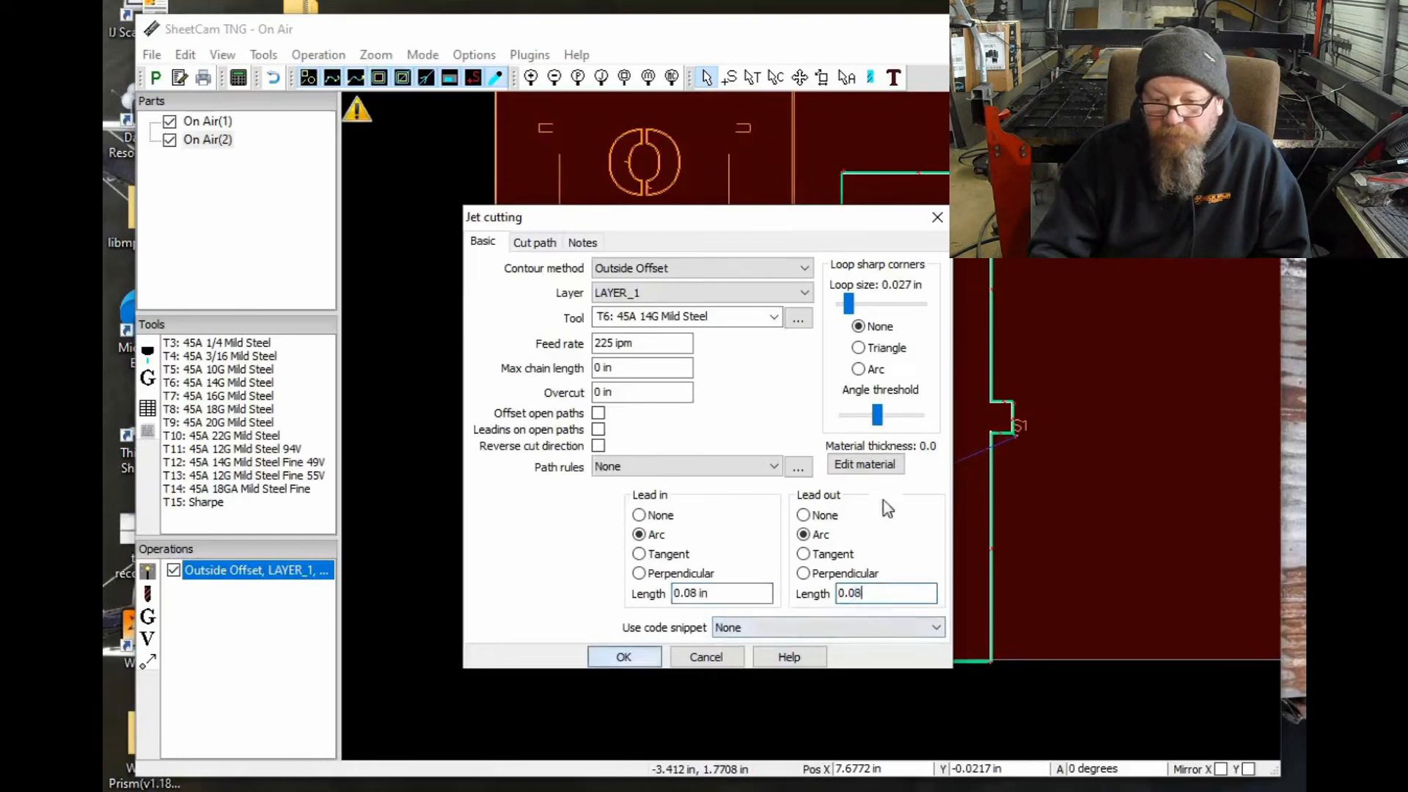
scroll(1011, 440, "up", 6)
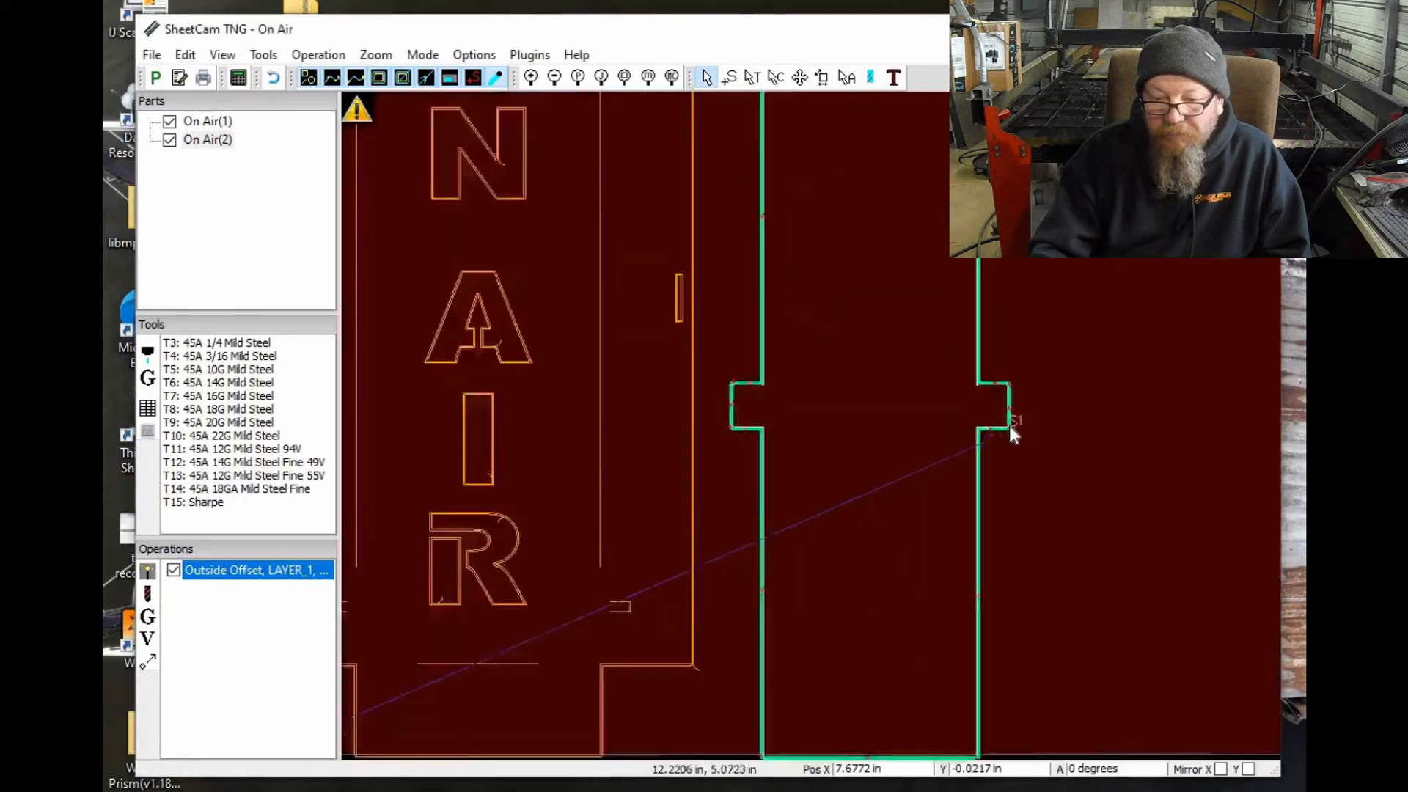
scroll(1009, 421, "down", 5)
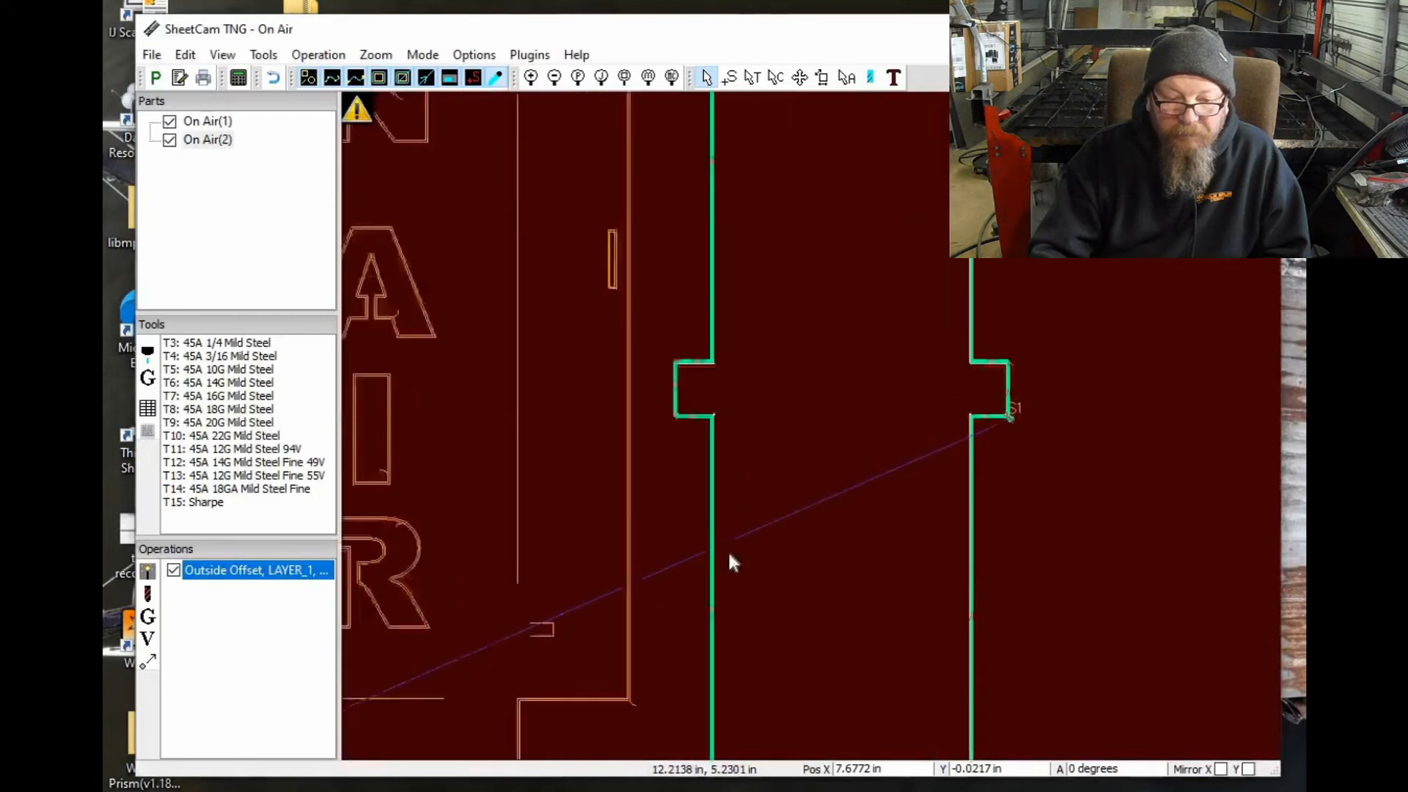
Step: Set the lead-in and lead-out lengths of the insert panel's cutting operation to 0.1 in
right_click(274, 576)
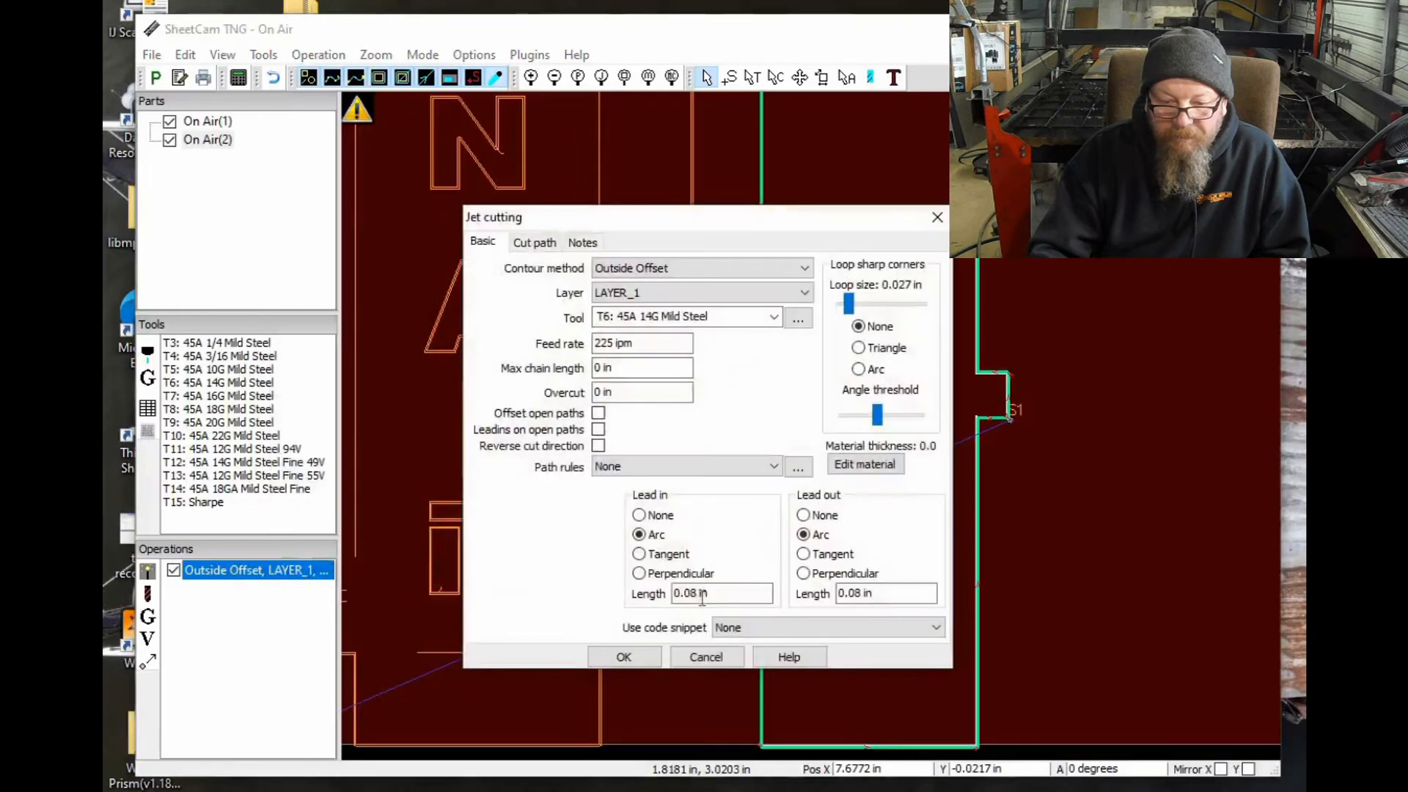
left_click(692, 598)
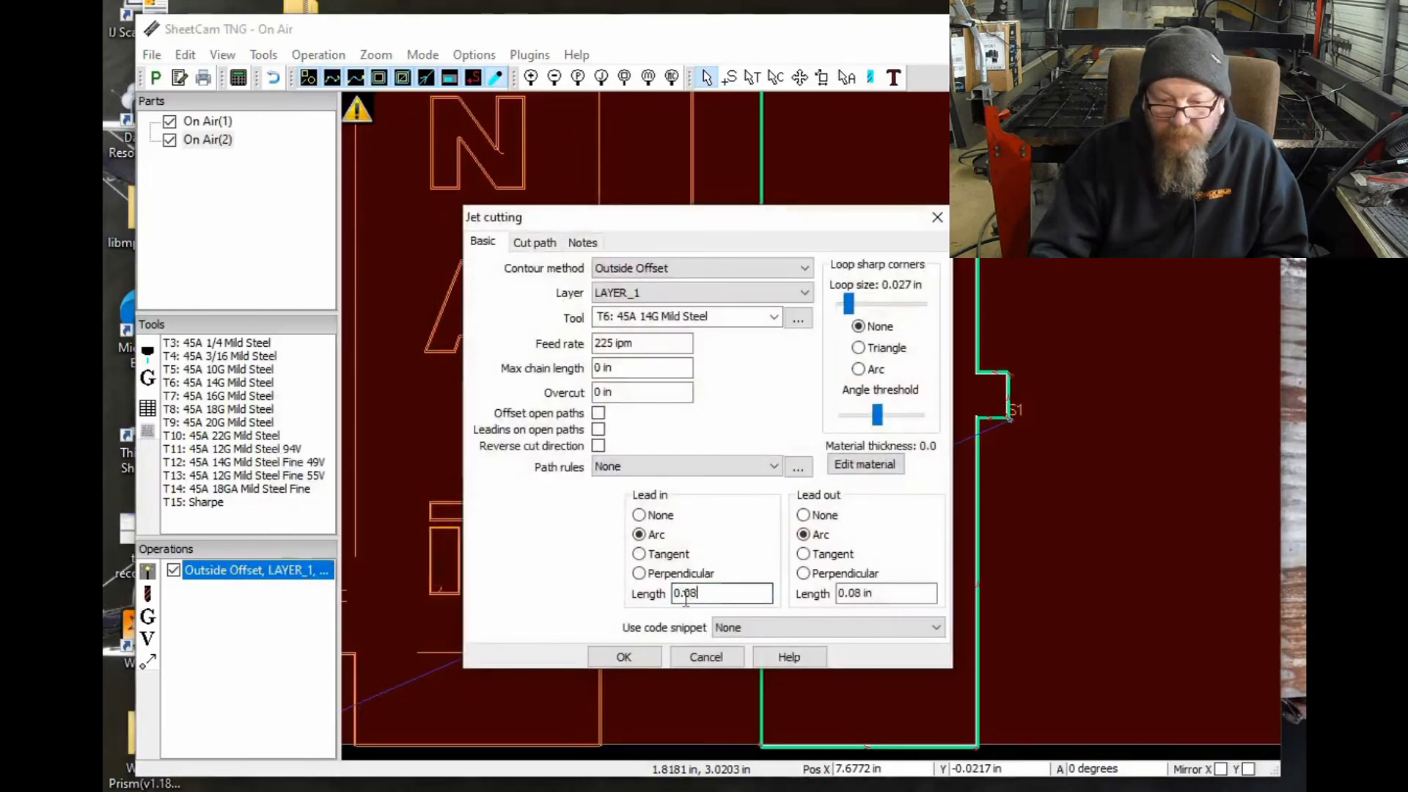
left_click(851, 595)
key("Tab")
type("0.1")
left_click(624, 656)
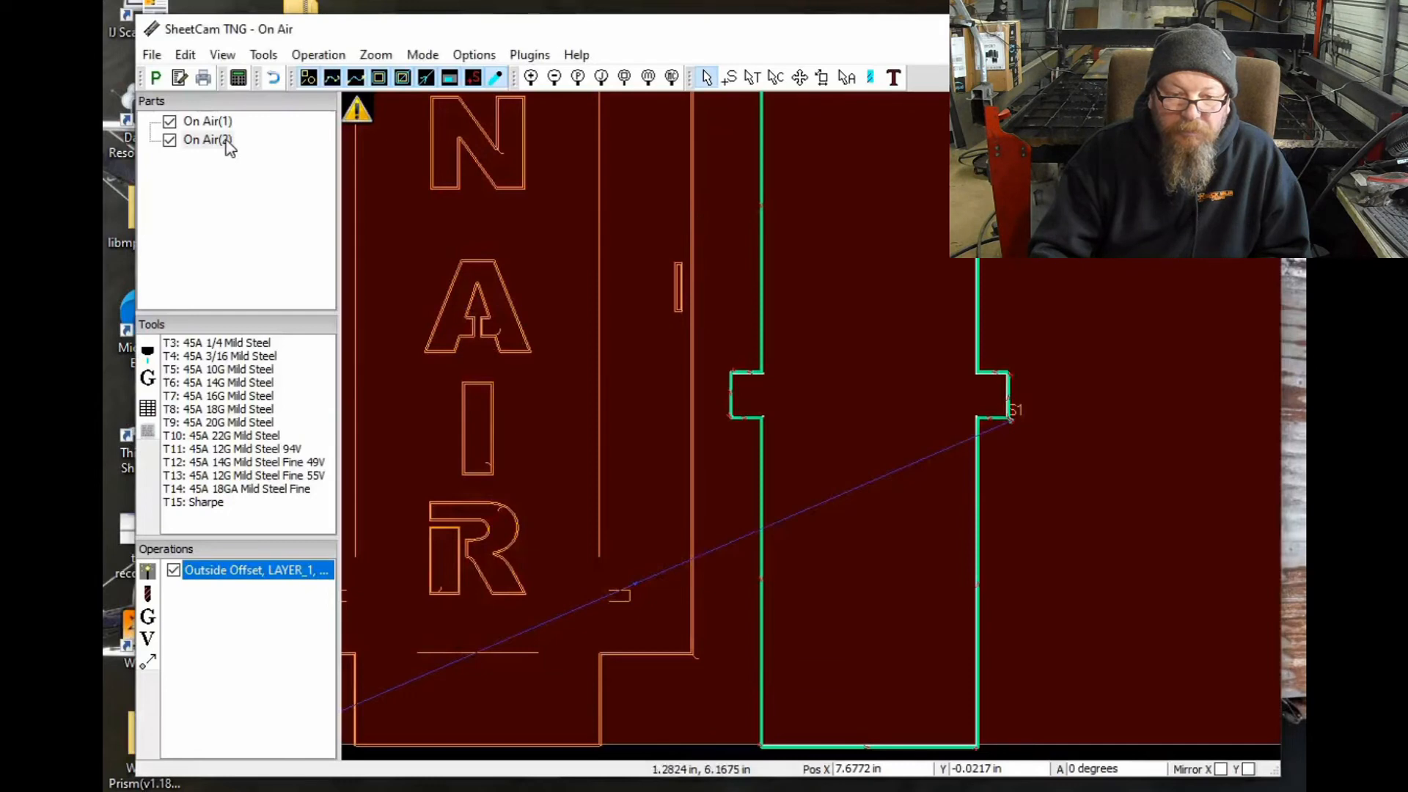
Step: Give the ON AIR sign's cutting operation an arc lead-out, set lead-in and lead-out lengths to 0.1 in, and check the paths
left_click(172, 572)
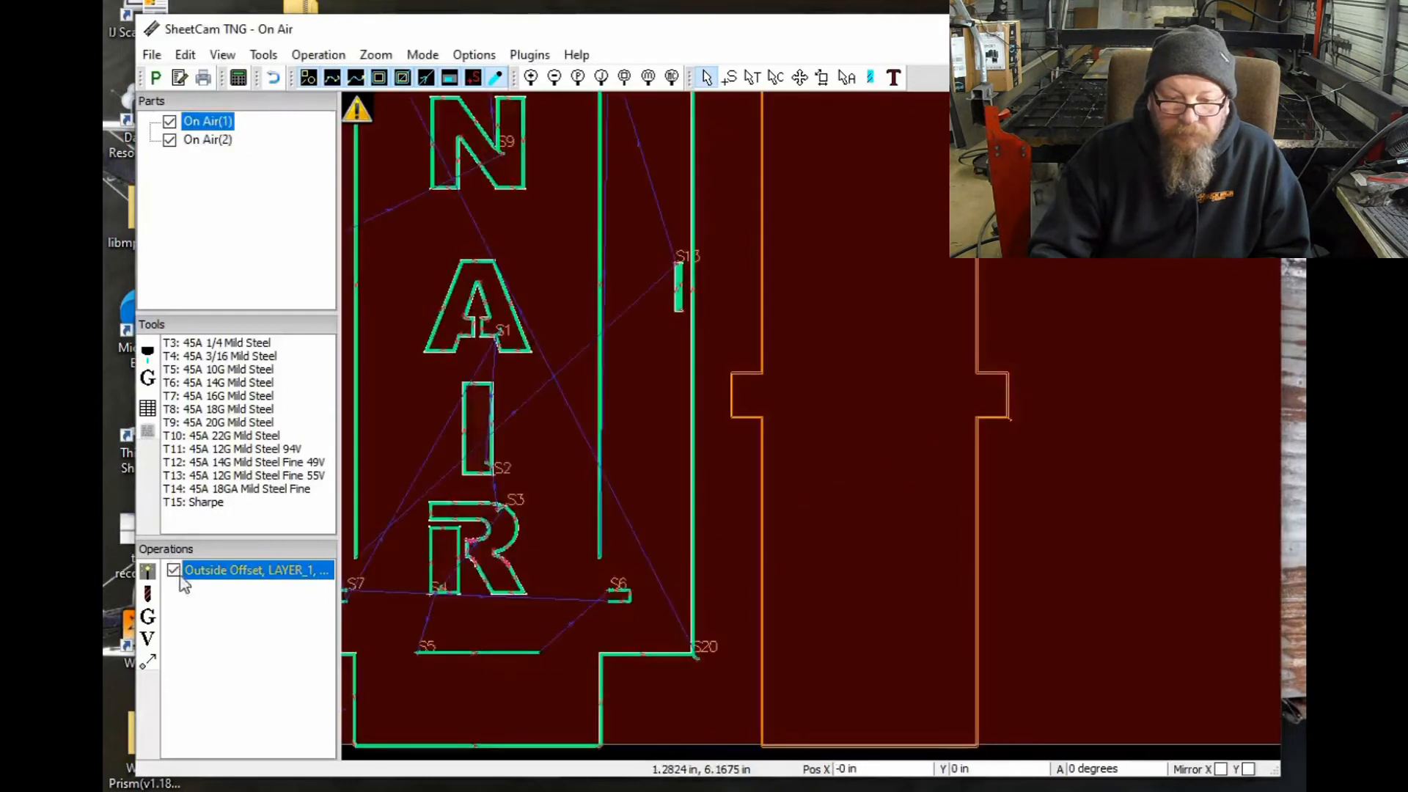
double_click(213, 572)
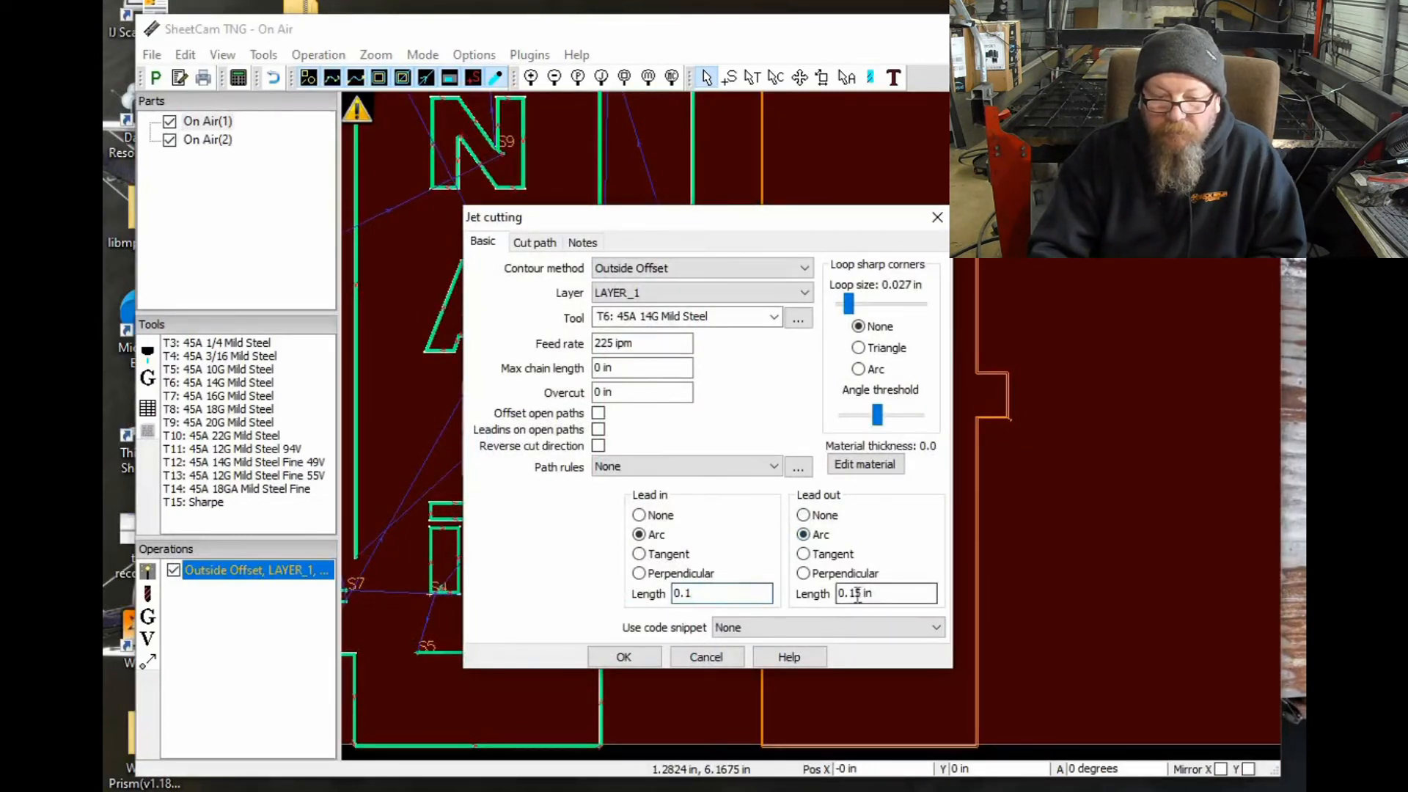
left_click(658, 653)
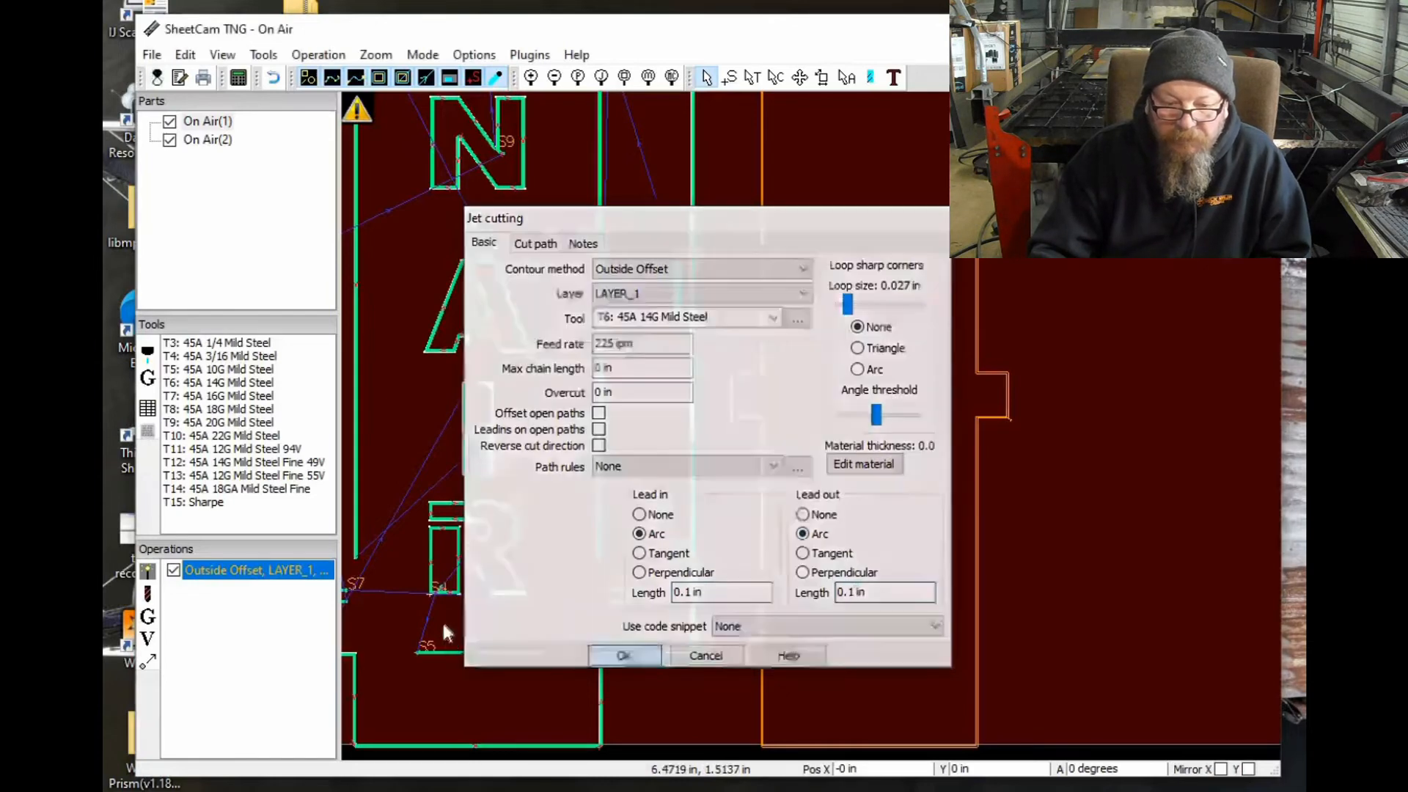
scroll(422, 593, "down", 2)
scroll(575, 588, "up", 5)
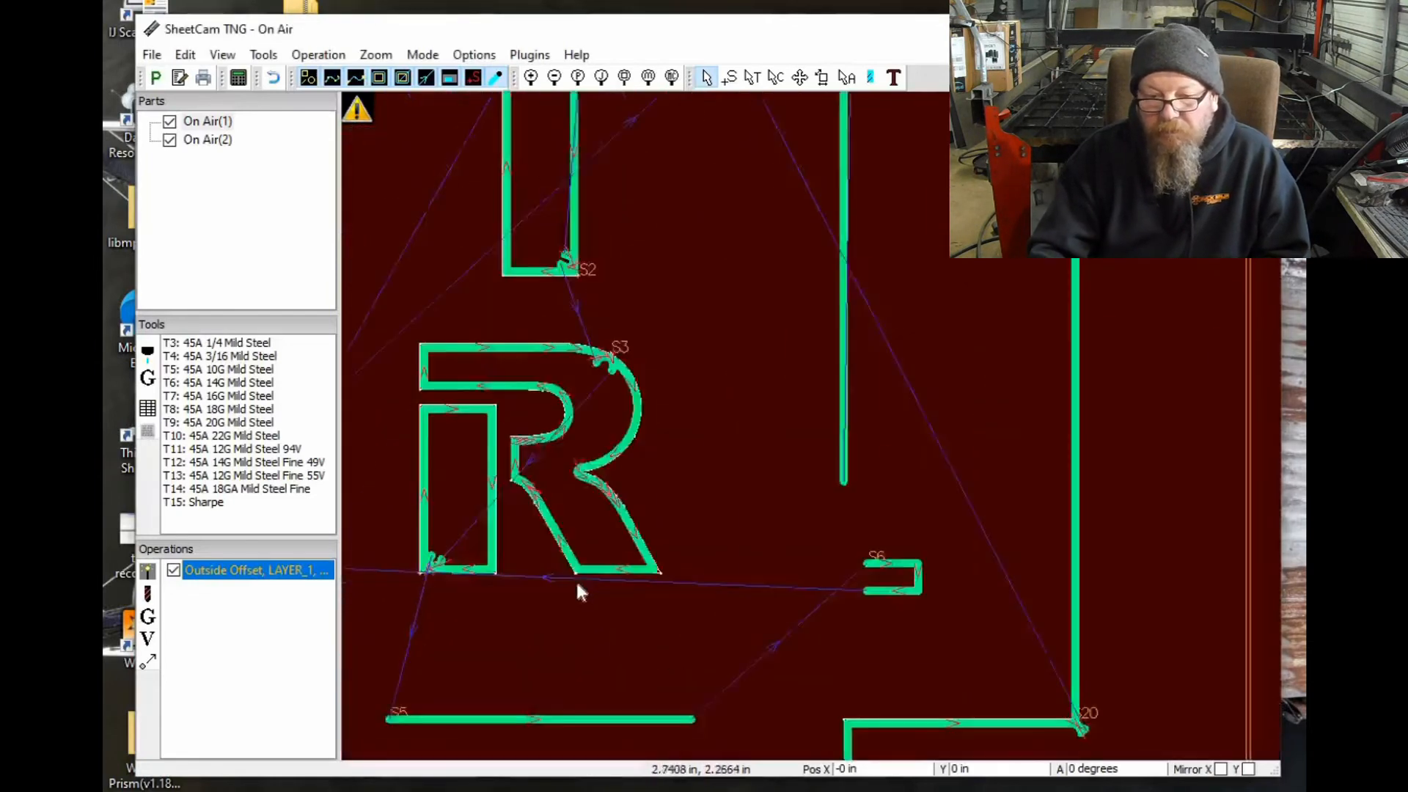
scroll(675, 566, "down", 3)
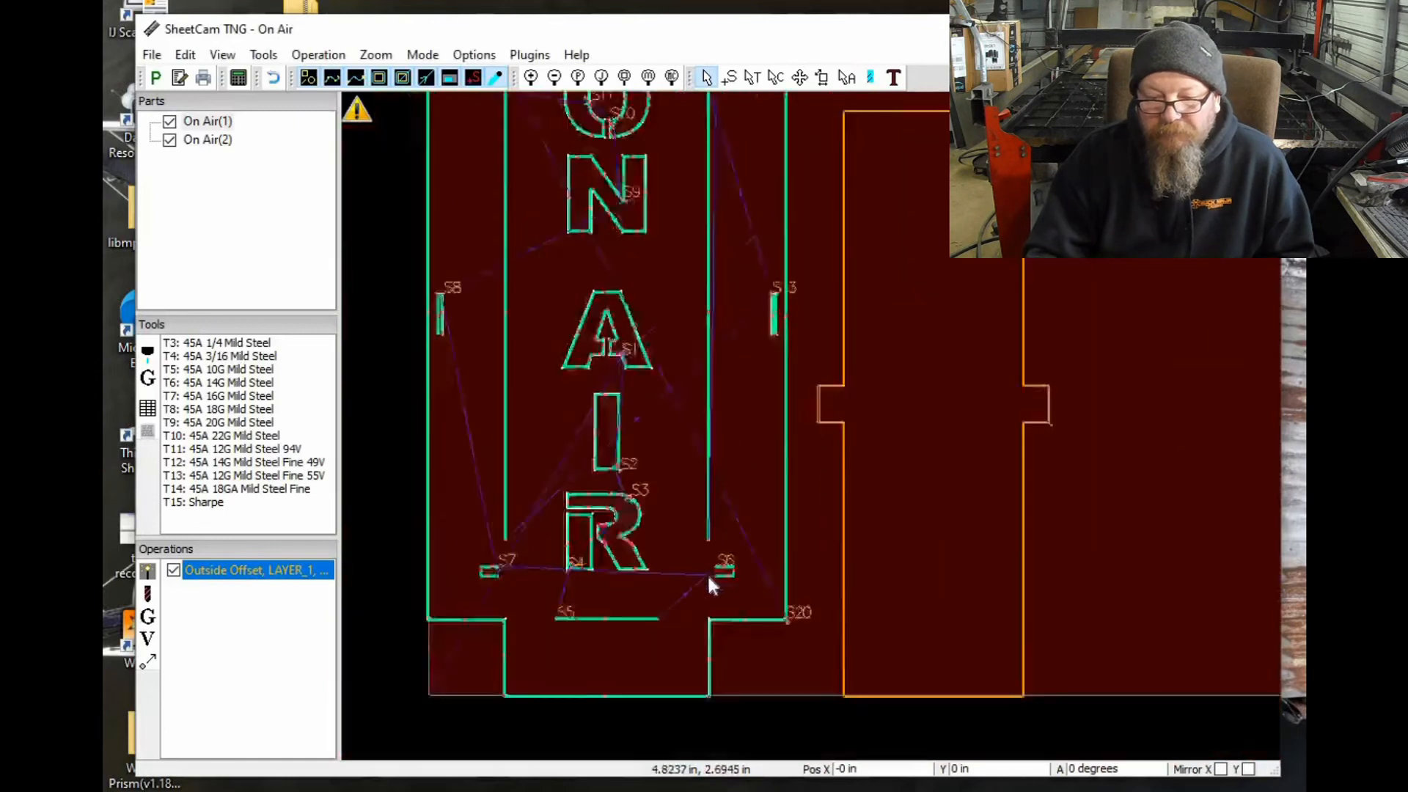
scroll(714, 574, "down", 1)
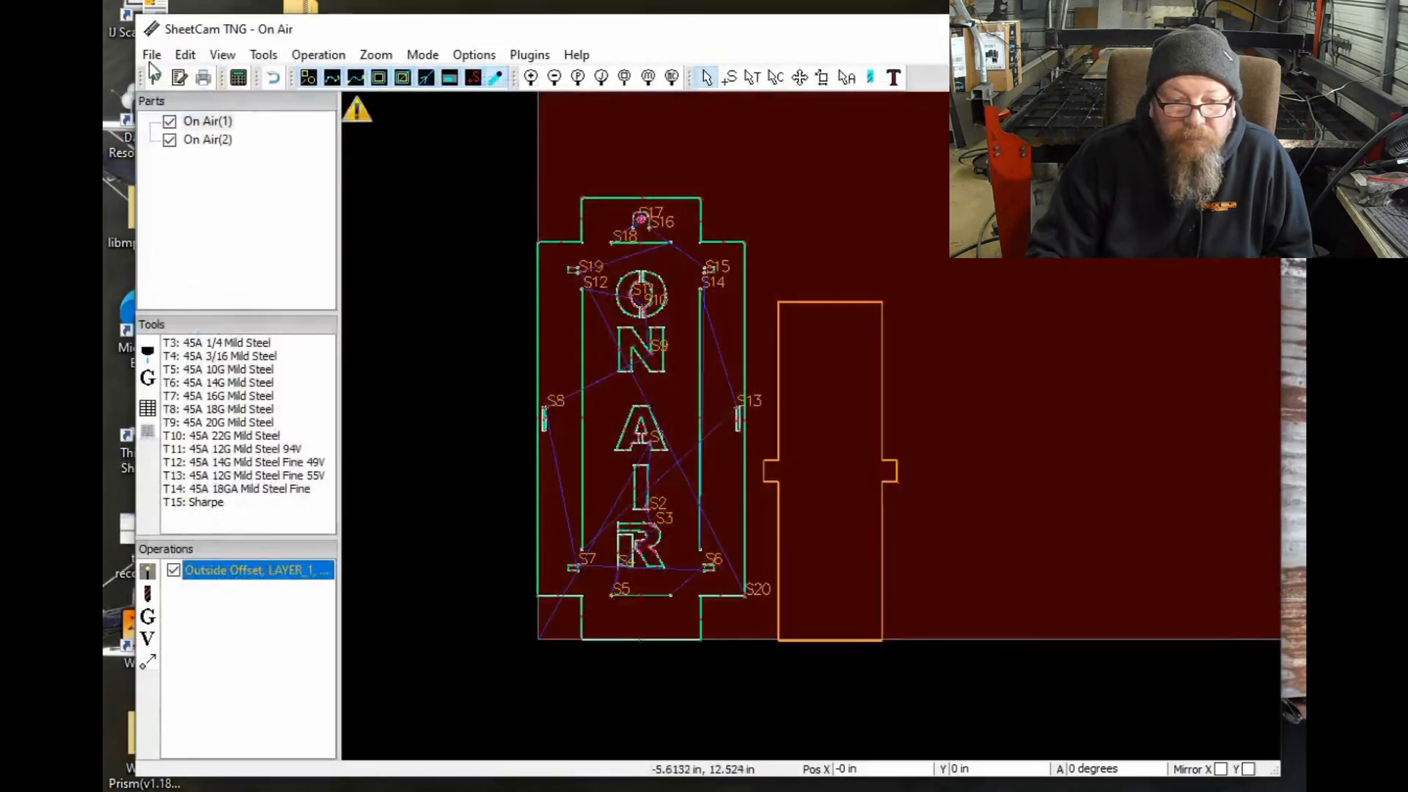
Step: Save the job as On Air.job on USB Drive (I:)
left_click(152, 54)
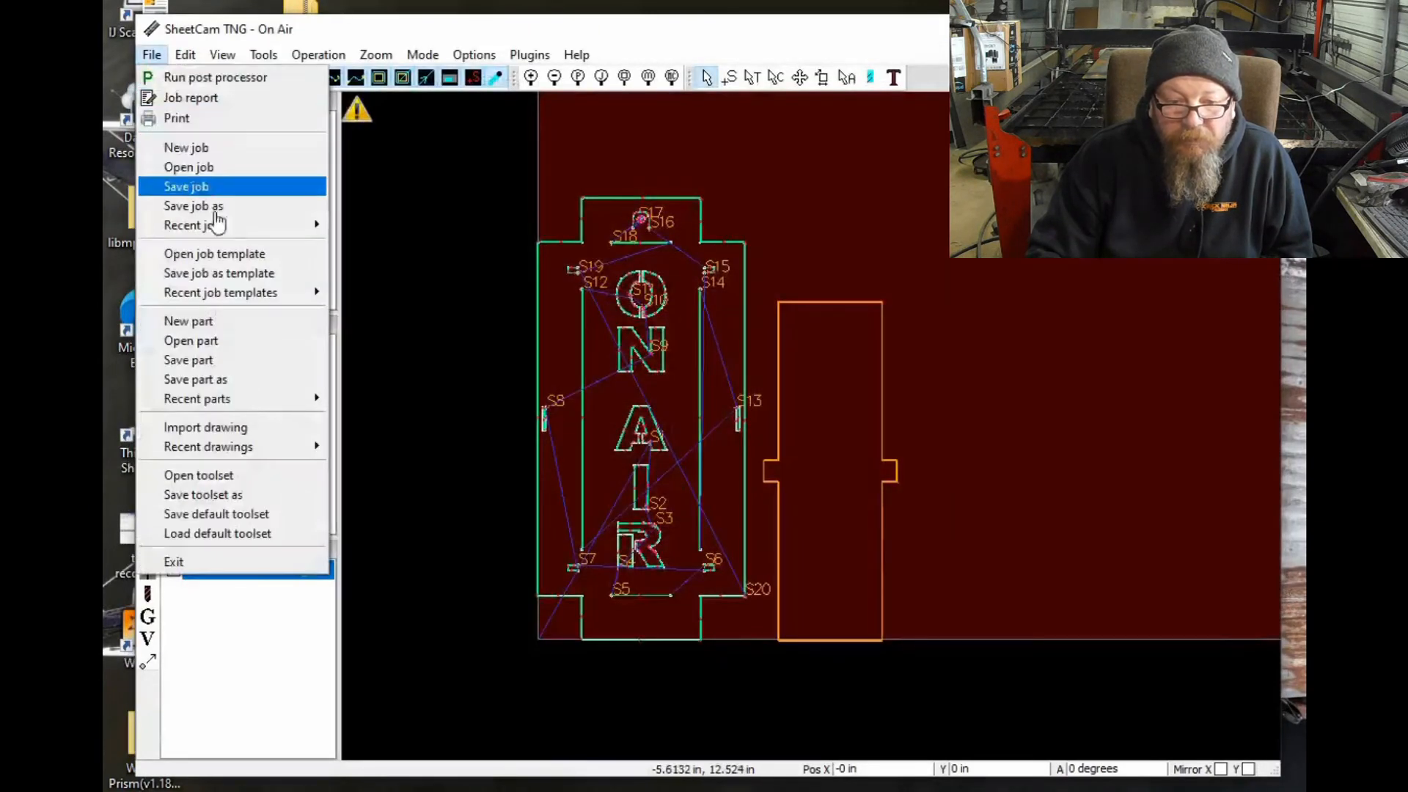
left_click(192, 185)
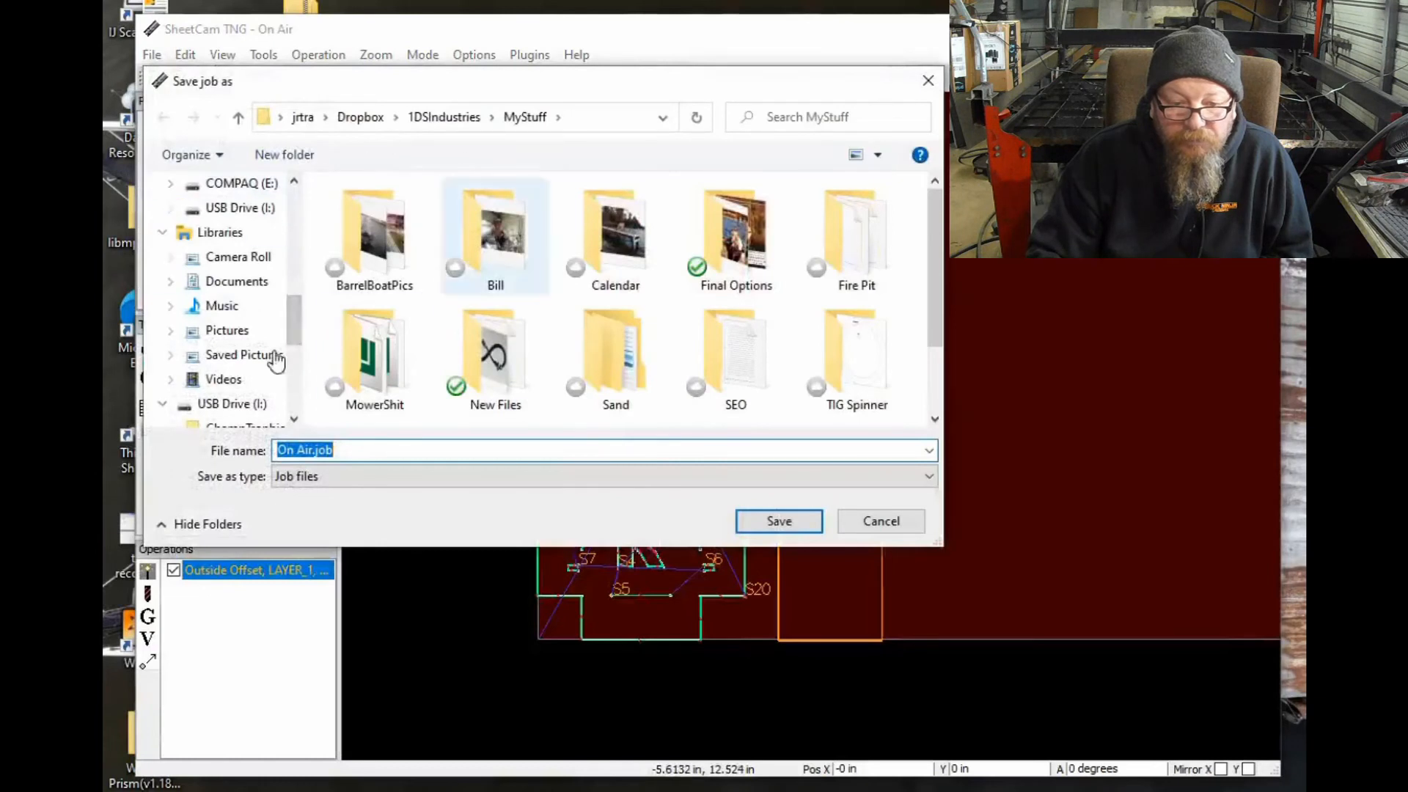
scroll(247, 293, "down", 2)
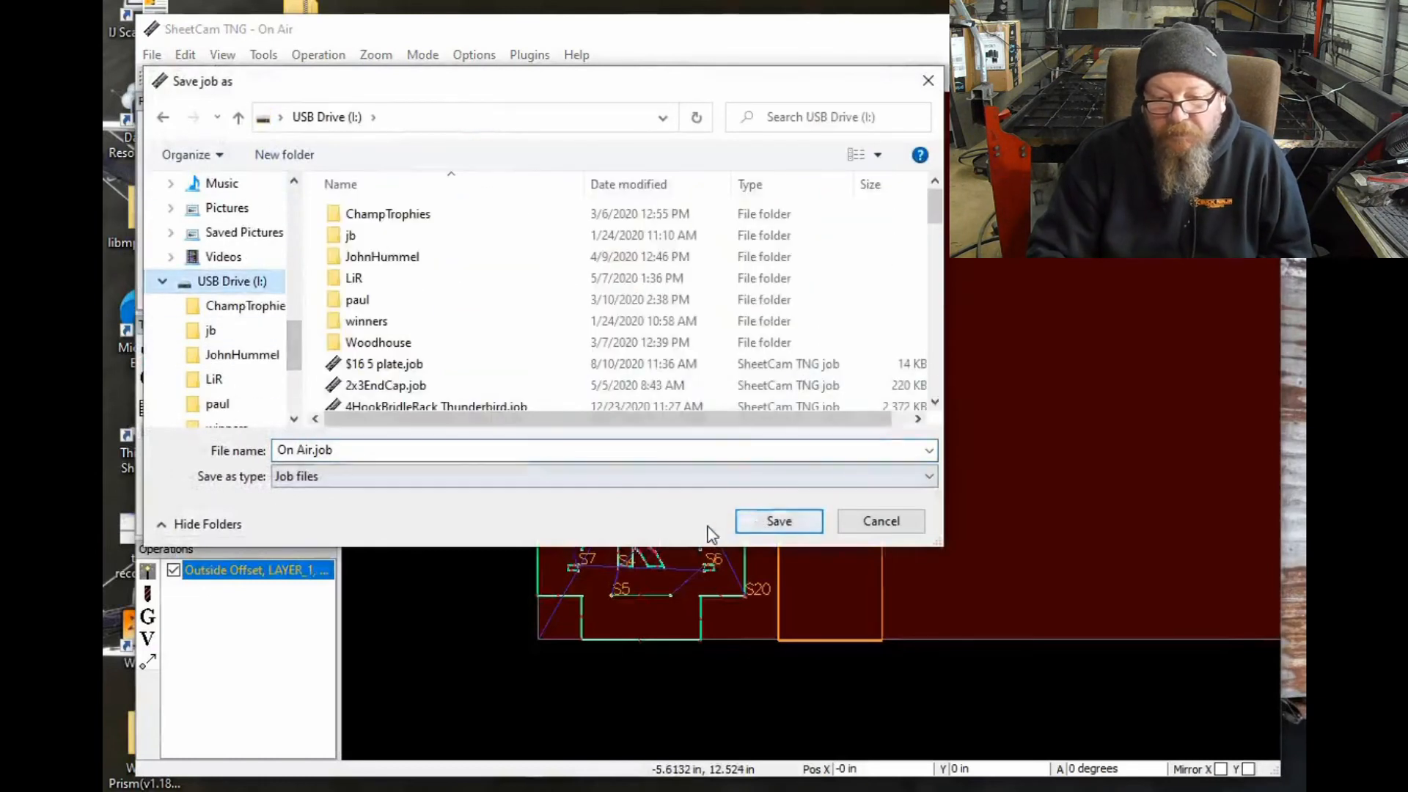
left_click(763, 522)
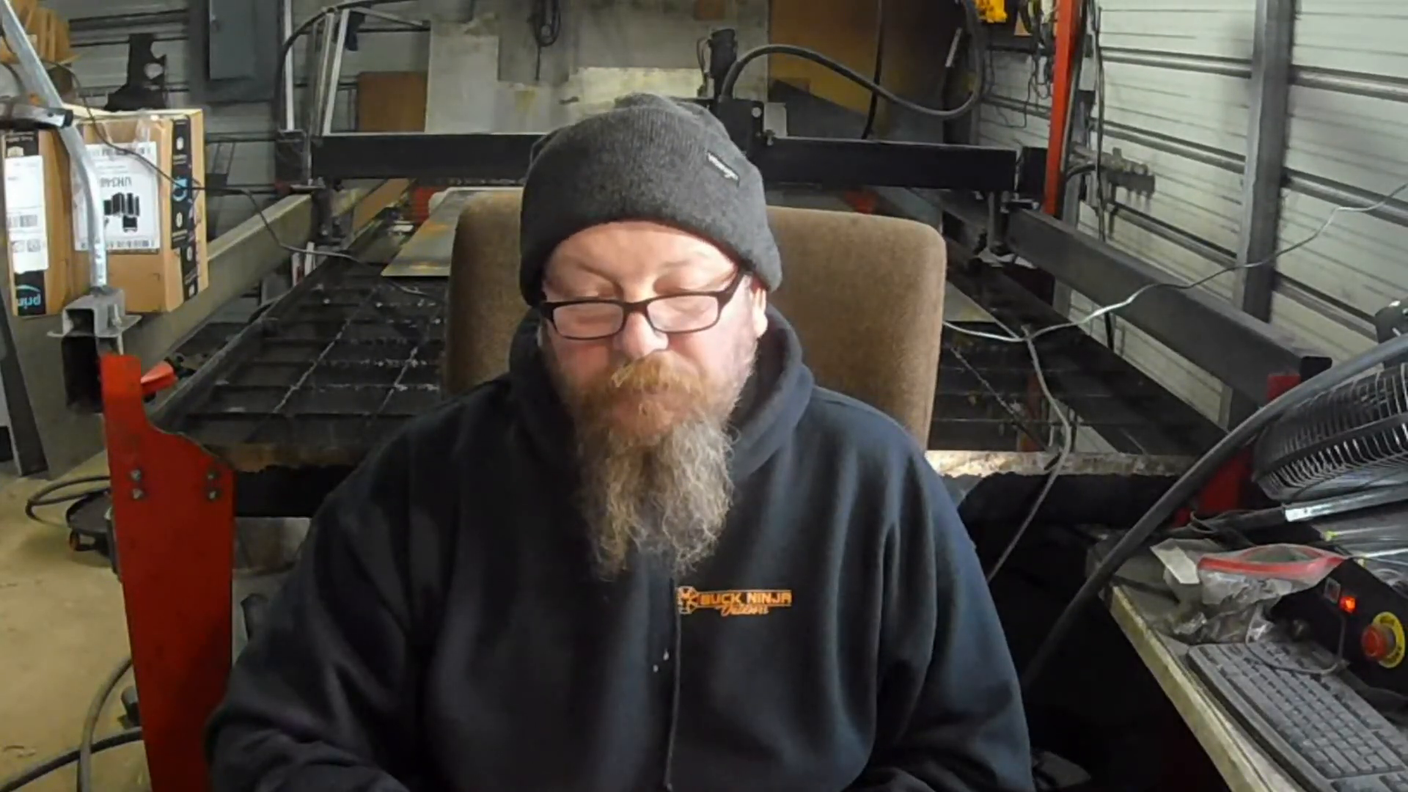